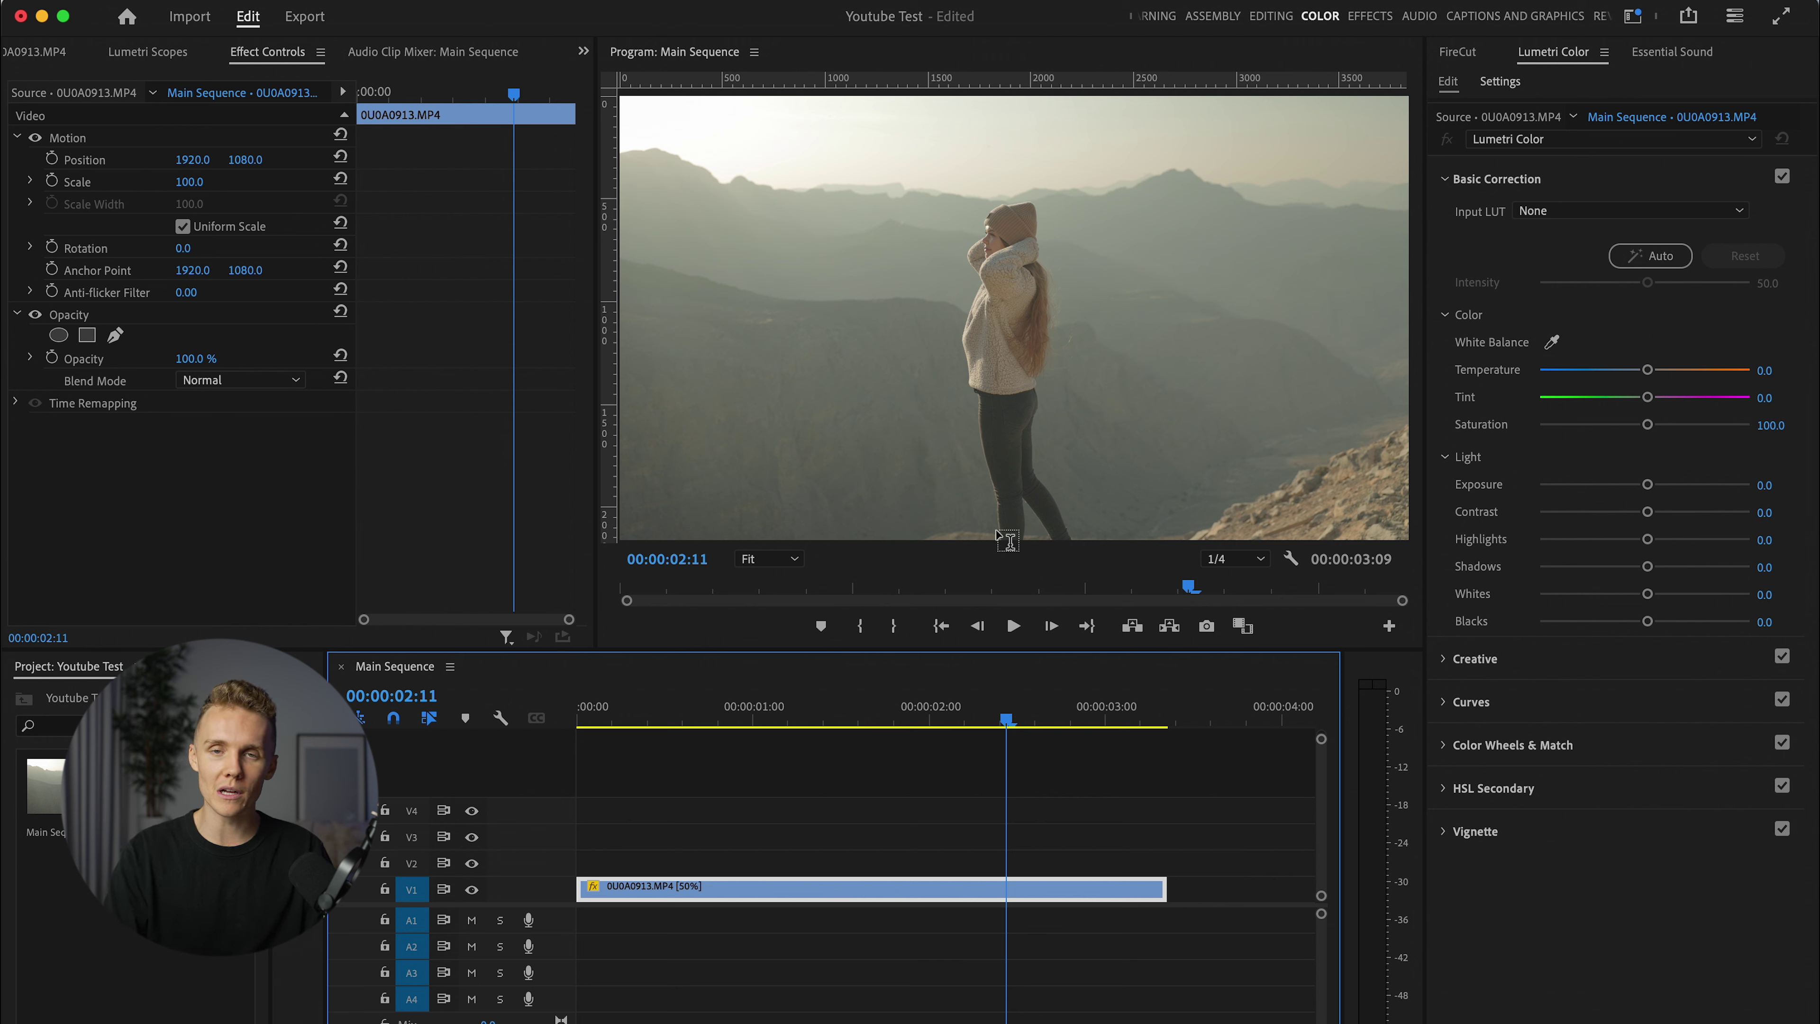
Step: At 00:00:00:17, lower the clip's Shadows to about -71.1 and raise its Highlights to about 77.1 in the basic correction
left_click_drag(736, 725, 699, 724)
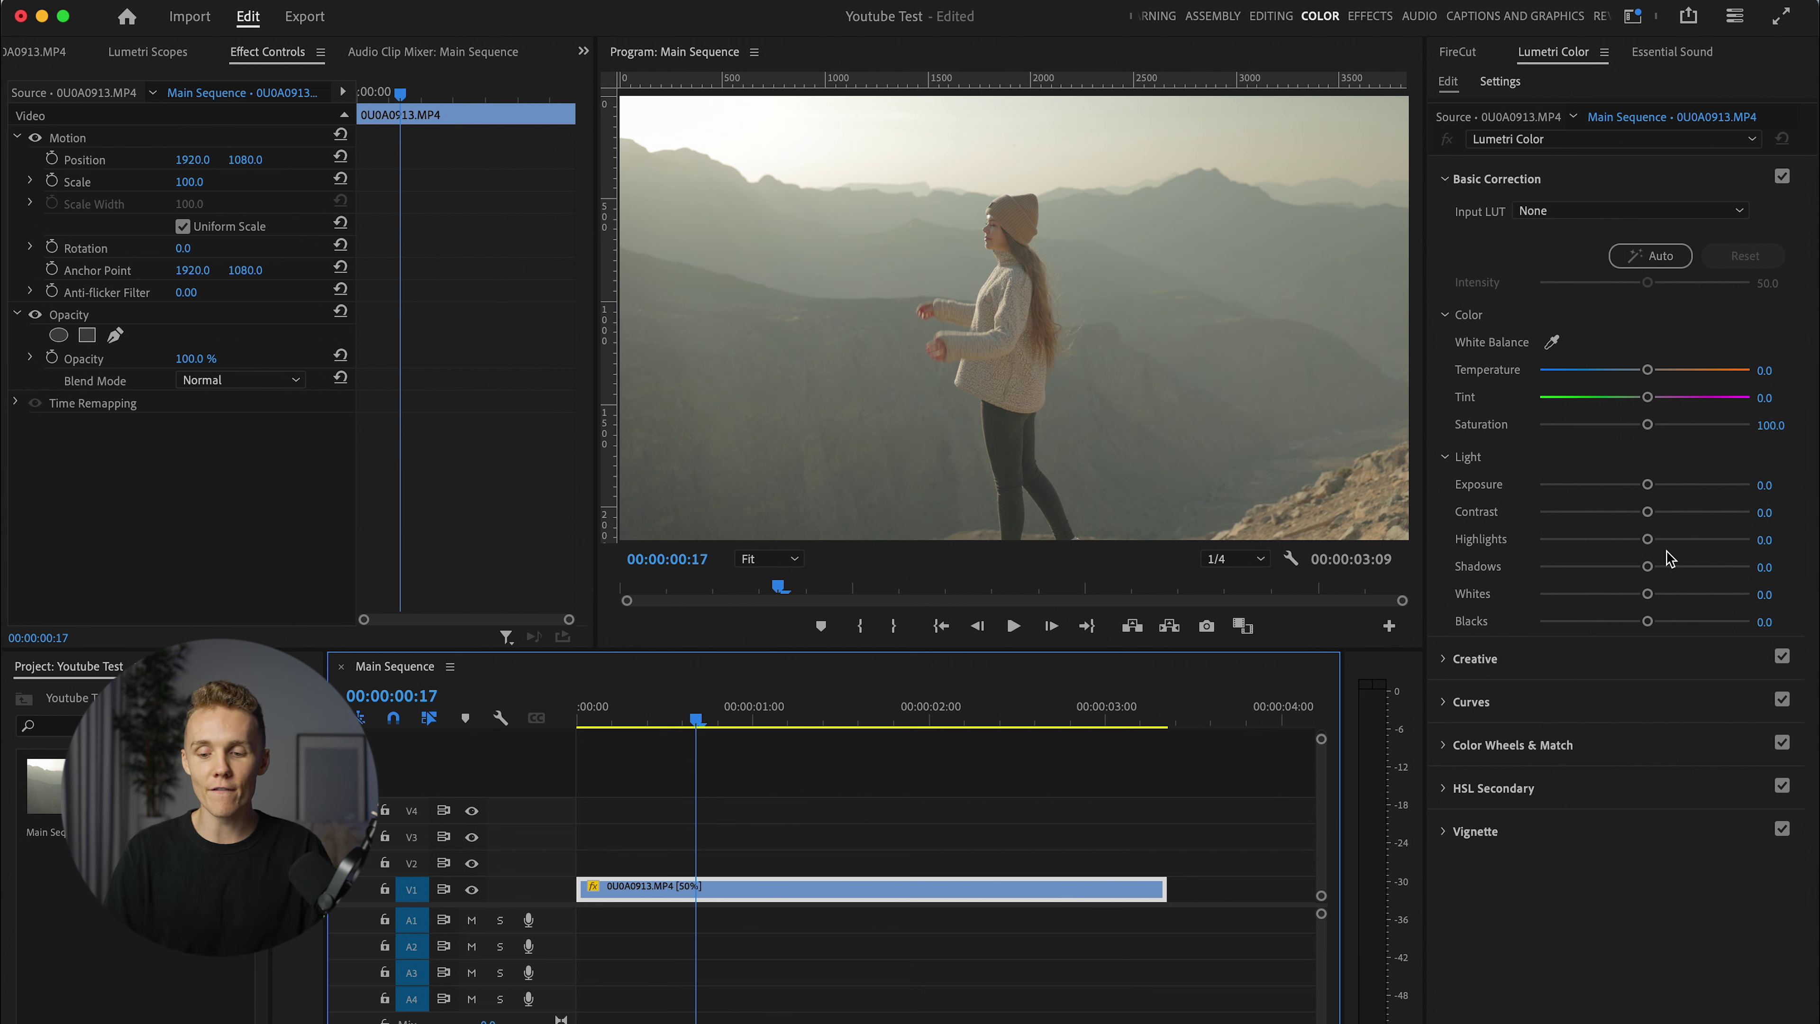
left_click_drag(1647, 566, 1569, 577)
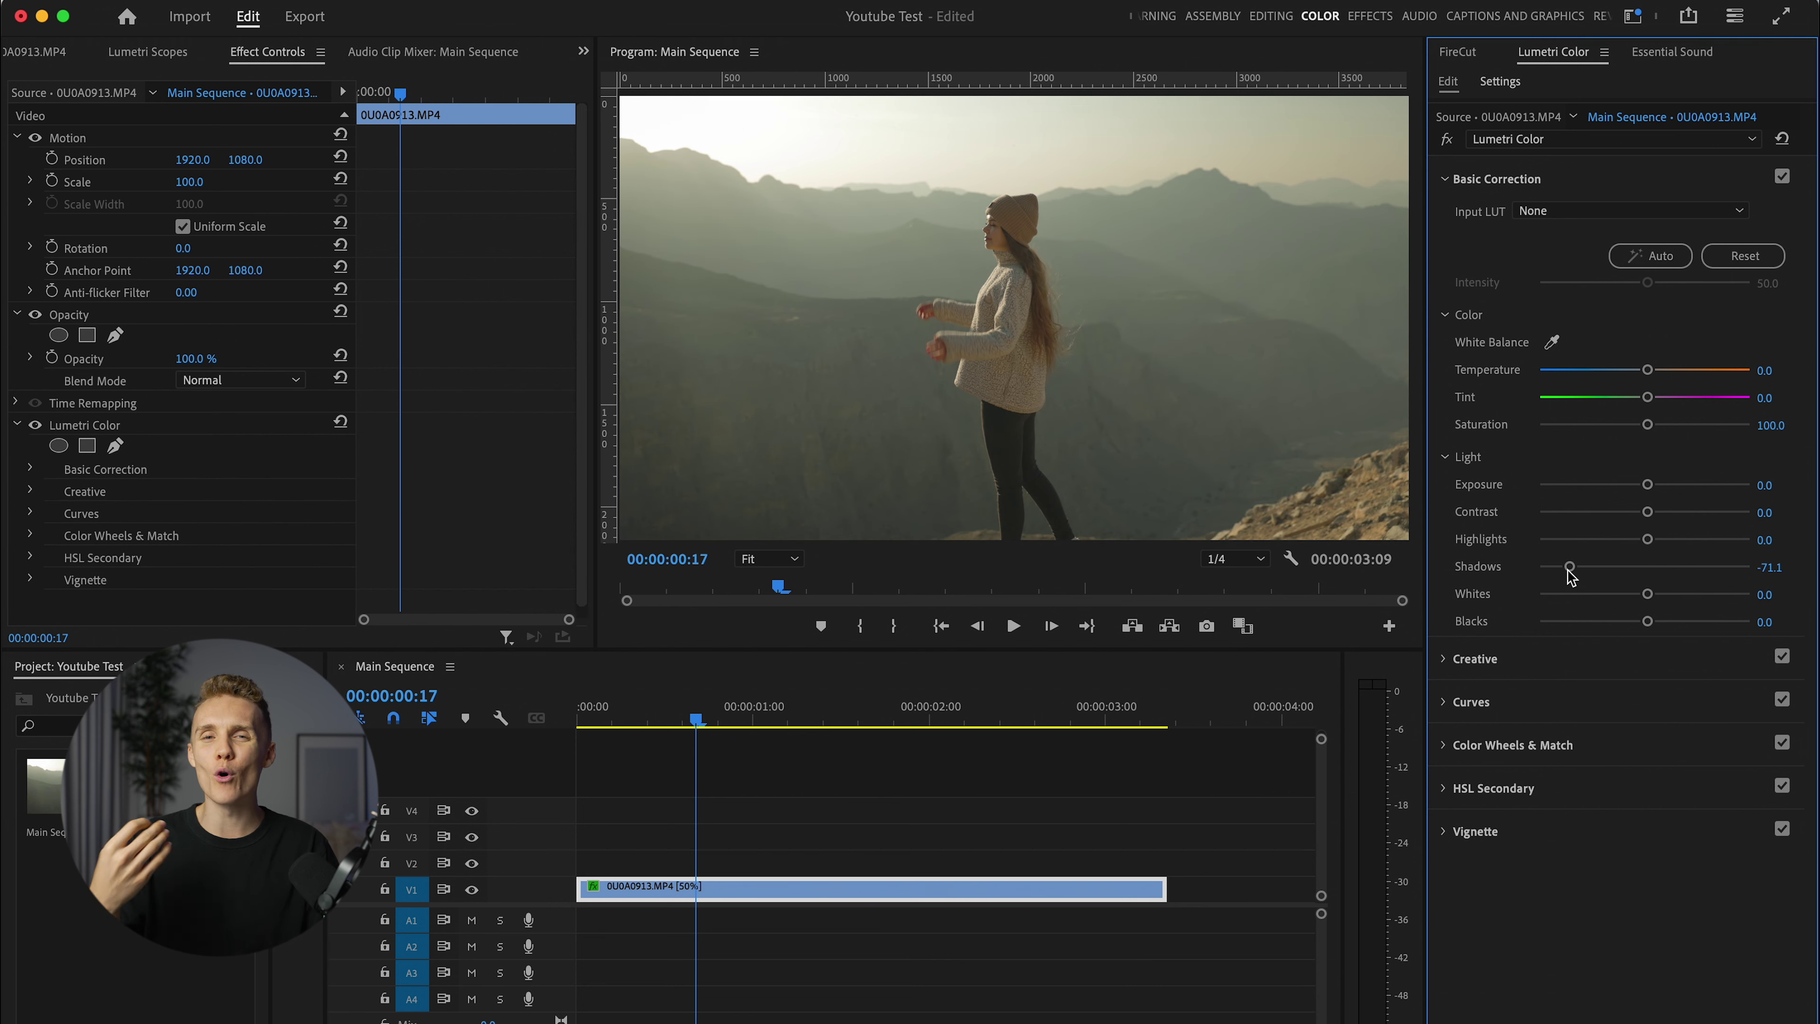
key("F2")
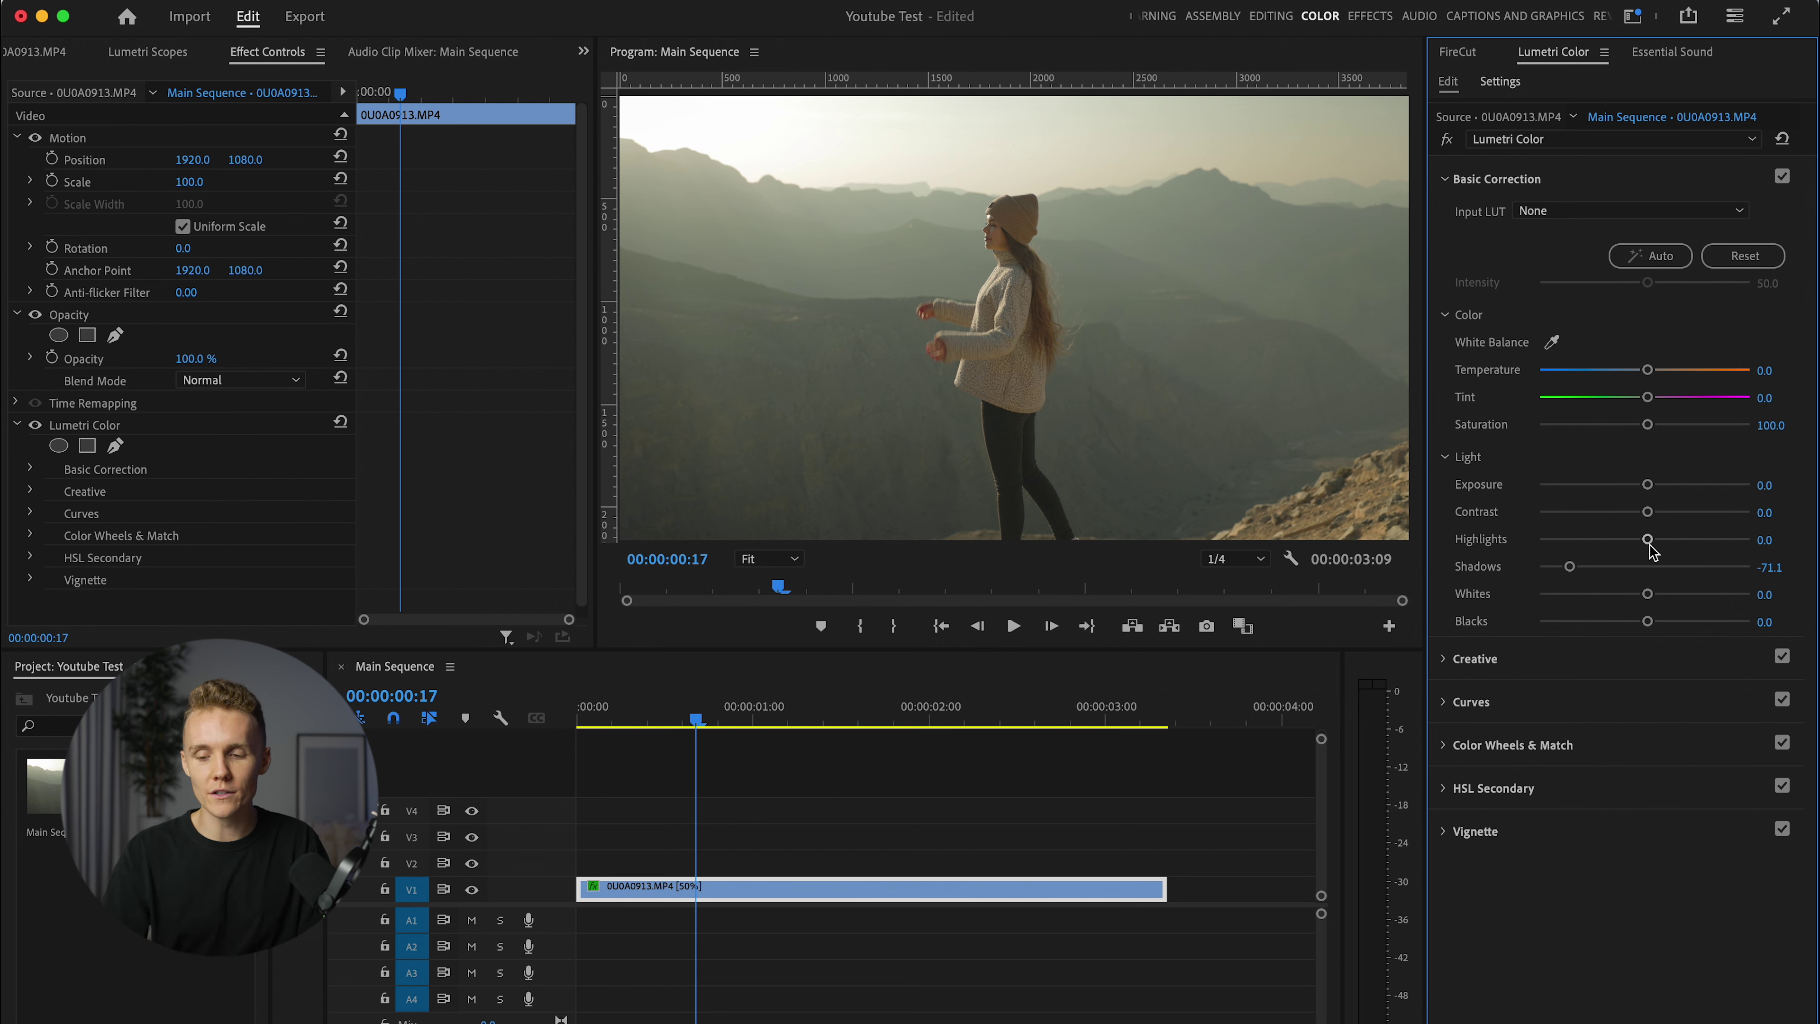
mouse_move(1647, 539)
left_mouse_down()
mouse_move(1692, 545)
mouse_move(1672, 544)
left_mouse_up()
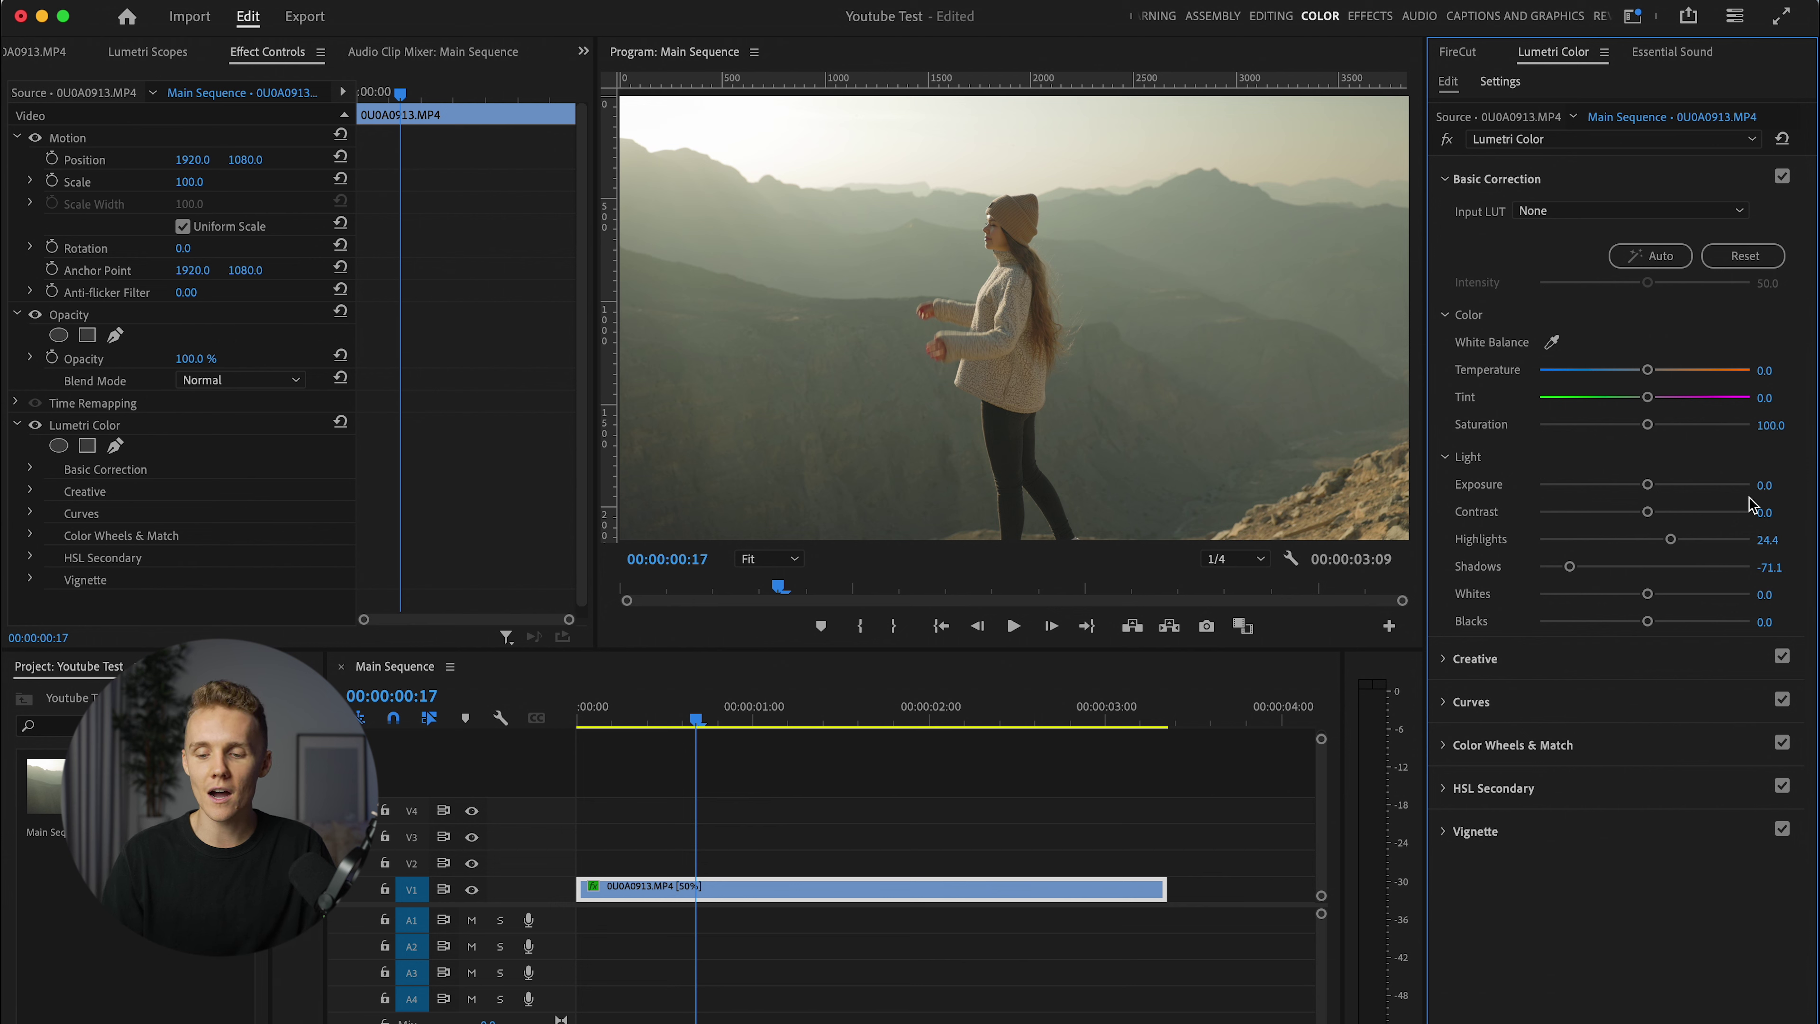
left_click_drag(1670, 541, 1726, 552)
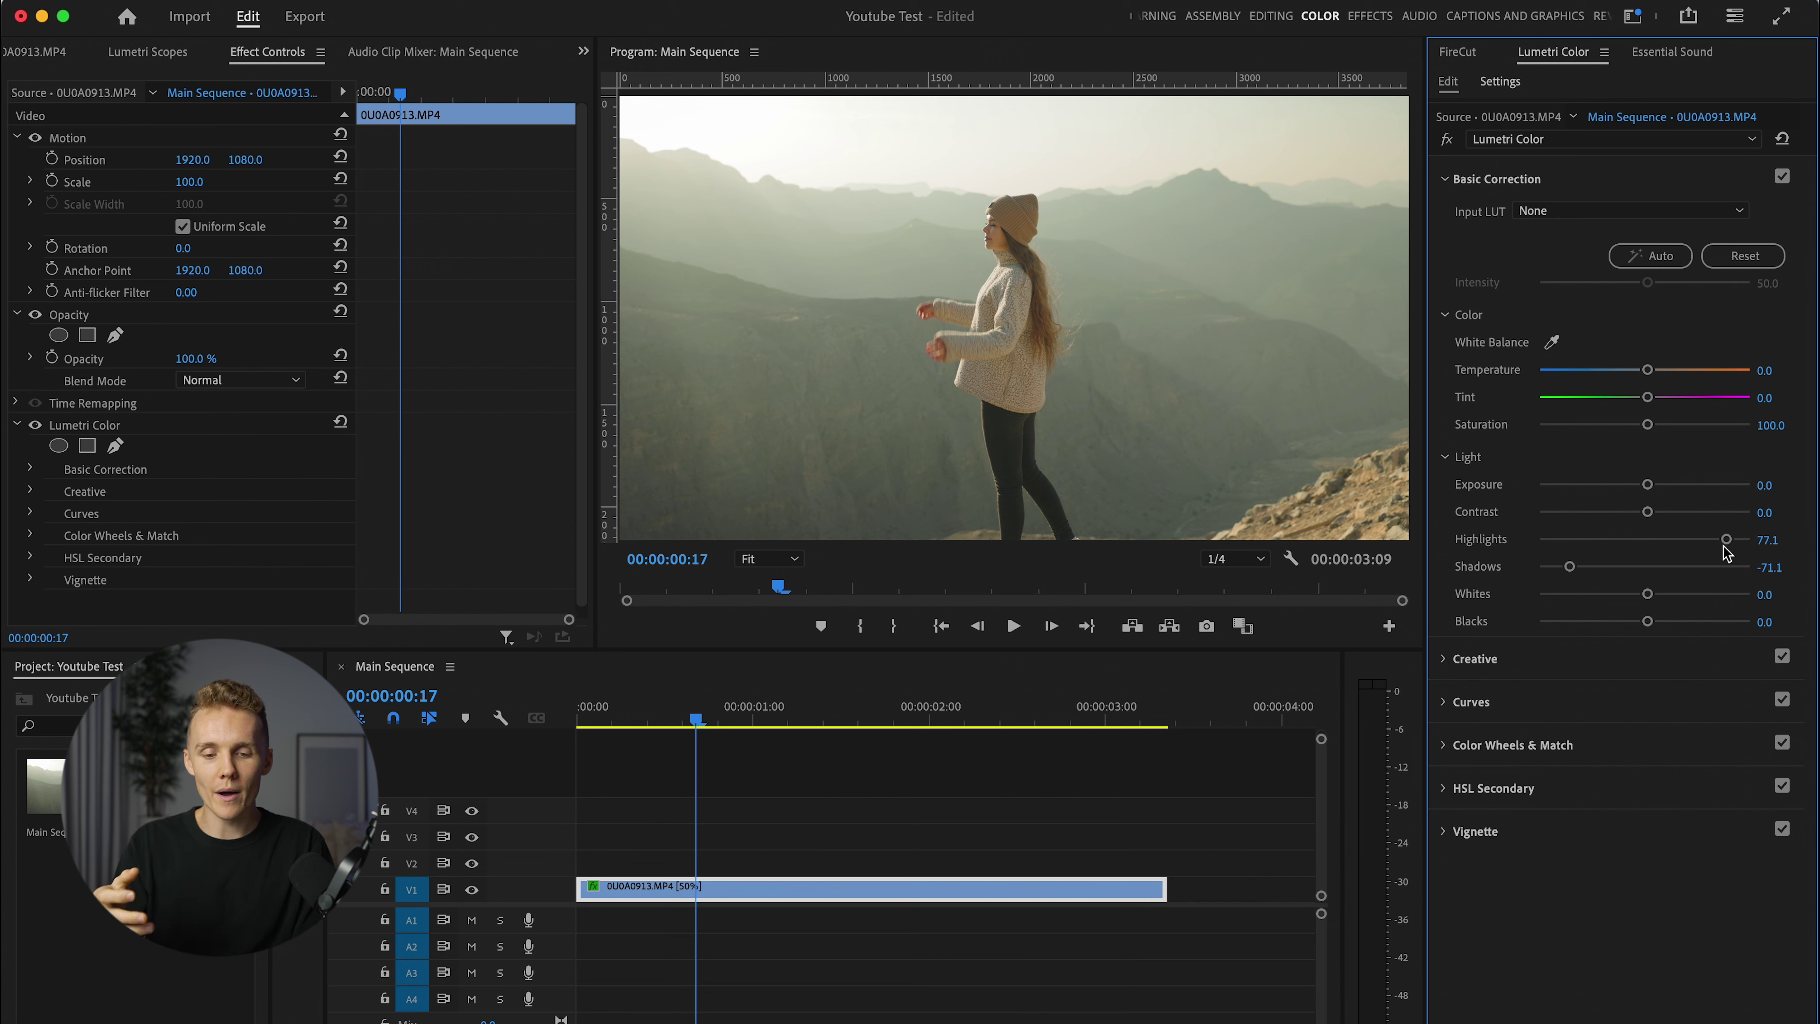
left_click_drag(1726, 542, 1816, 539)
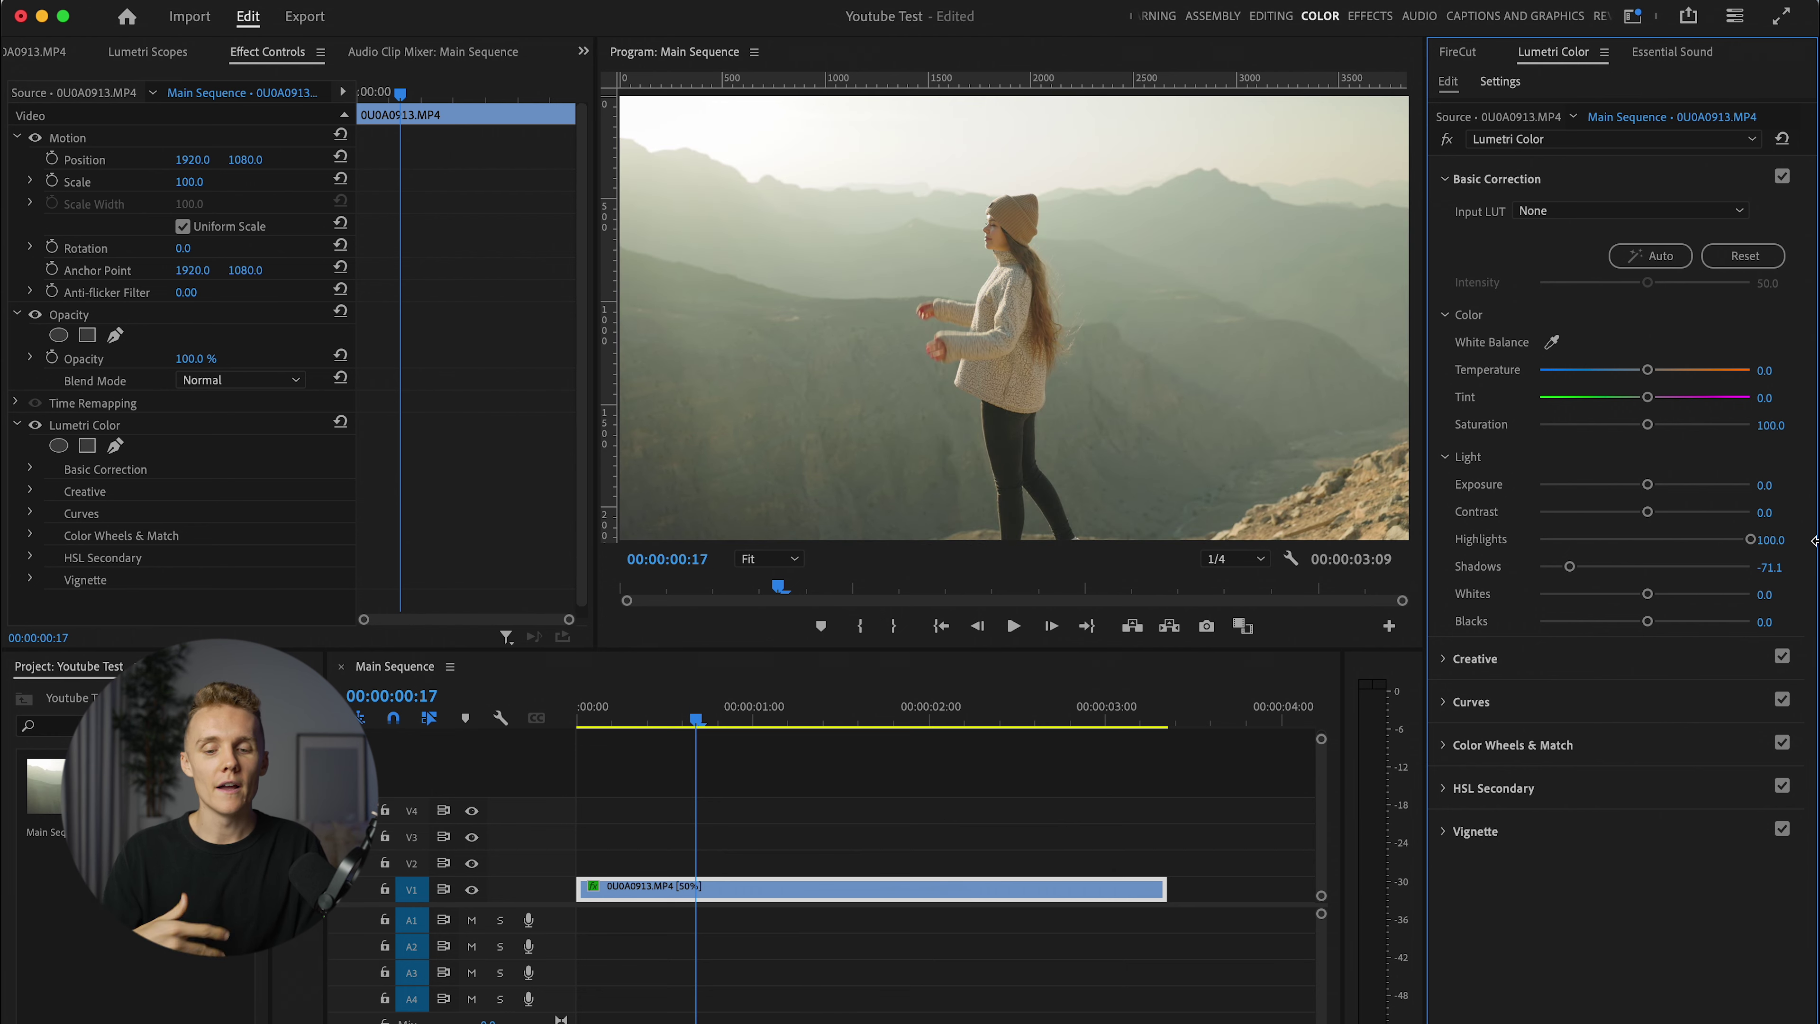
left_click_drag(1750, 539, 1726, 545)
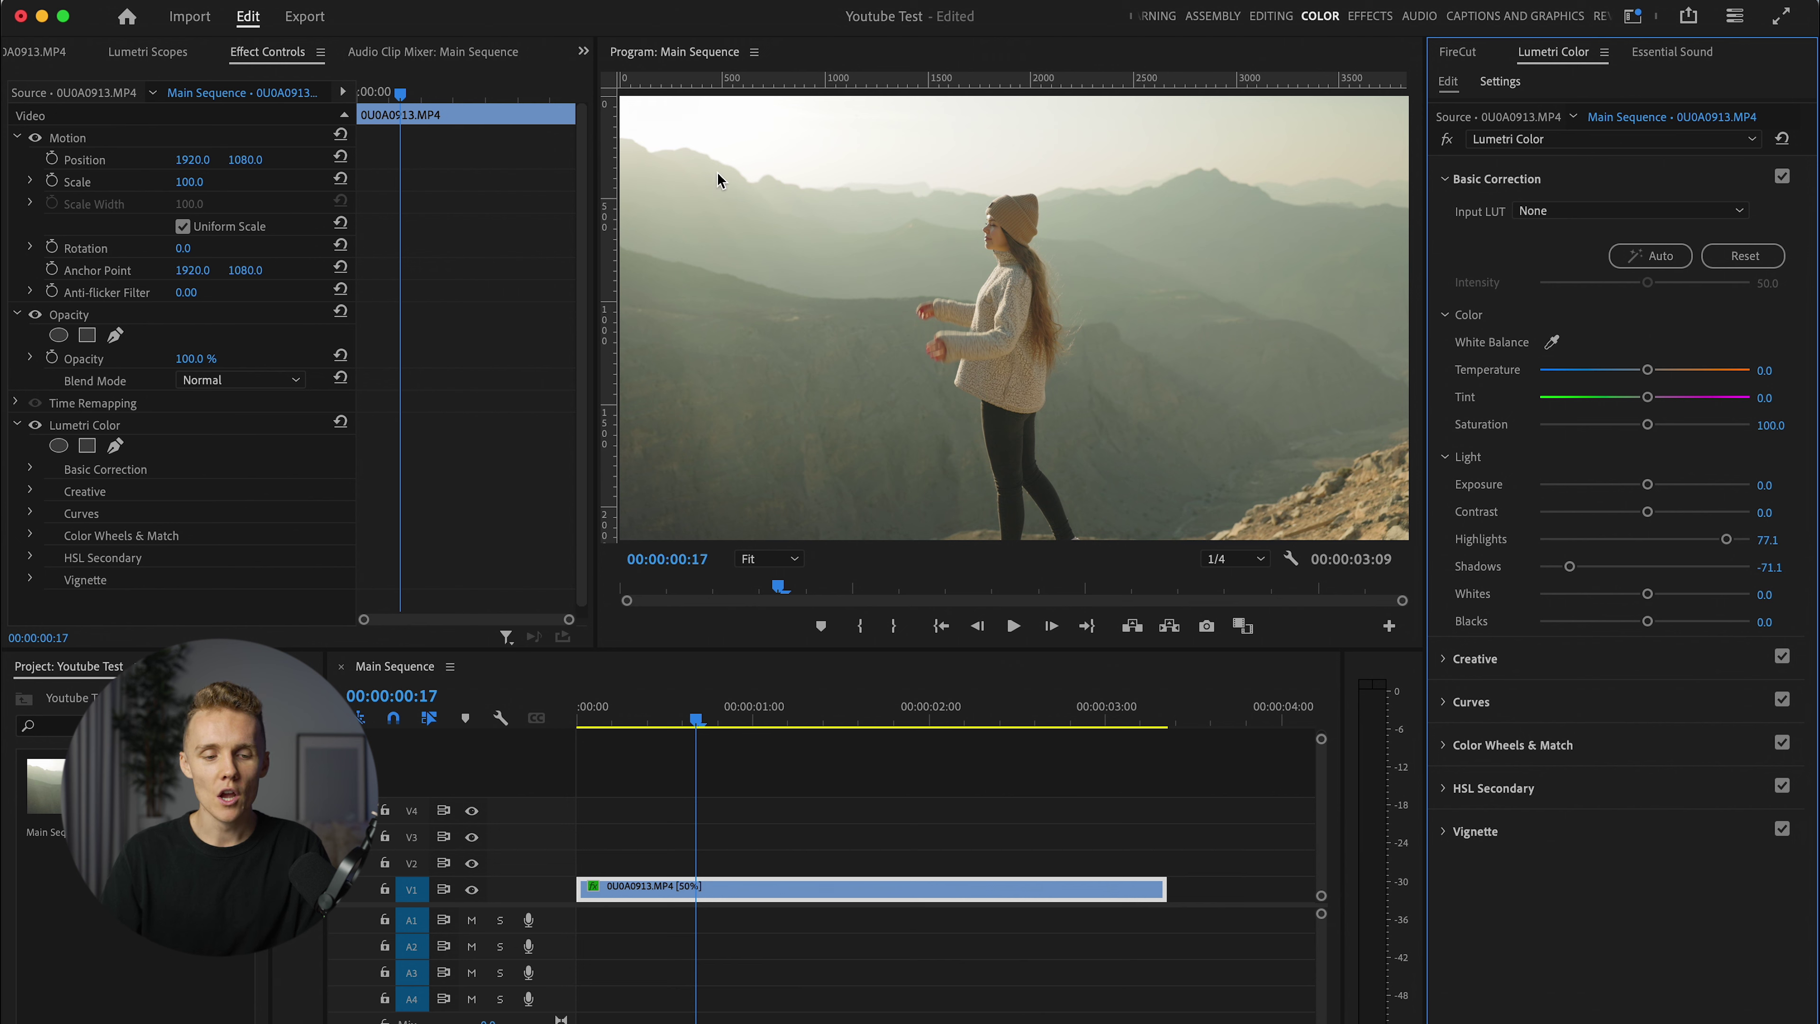
Step: Display the Lumetri Scopes with only the Waveform (RGB) scope enabled, turning off the Vectorscope YUV and Histogram
left_click(151, 58)
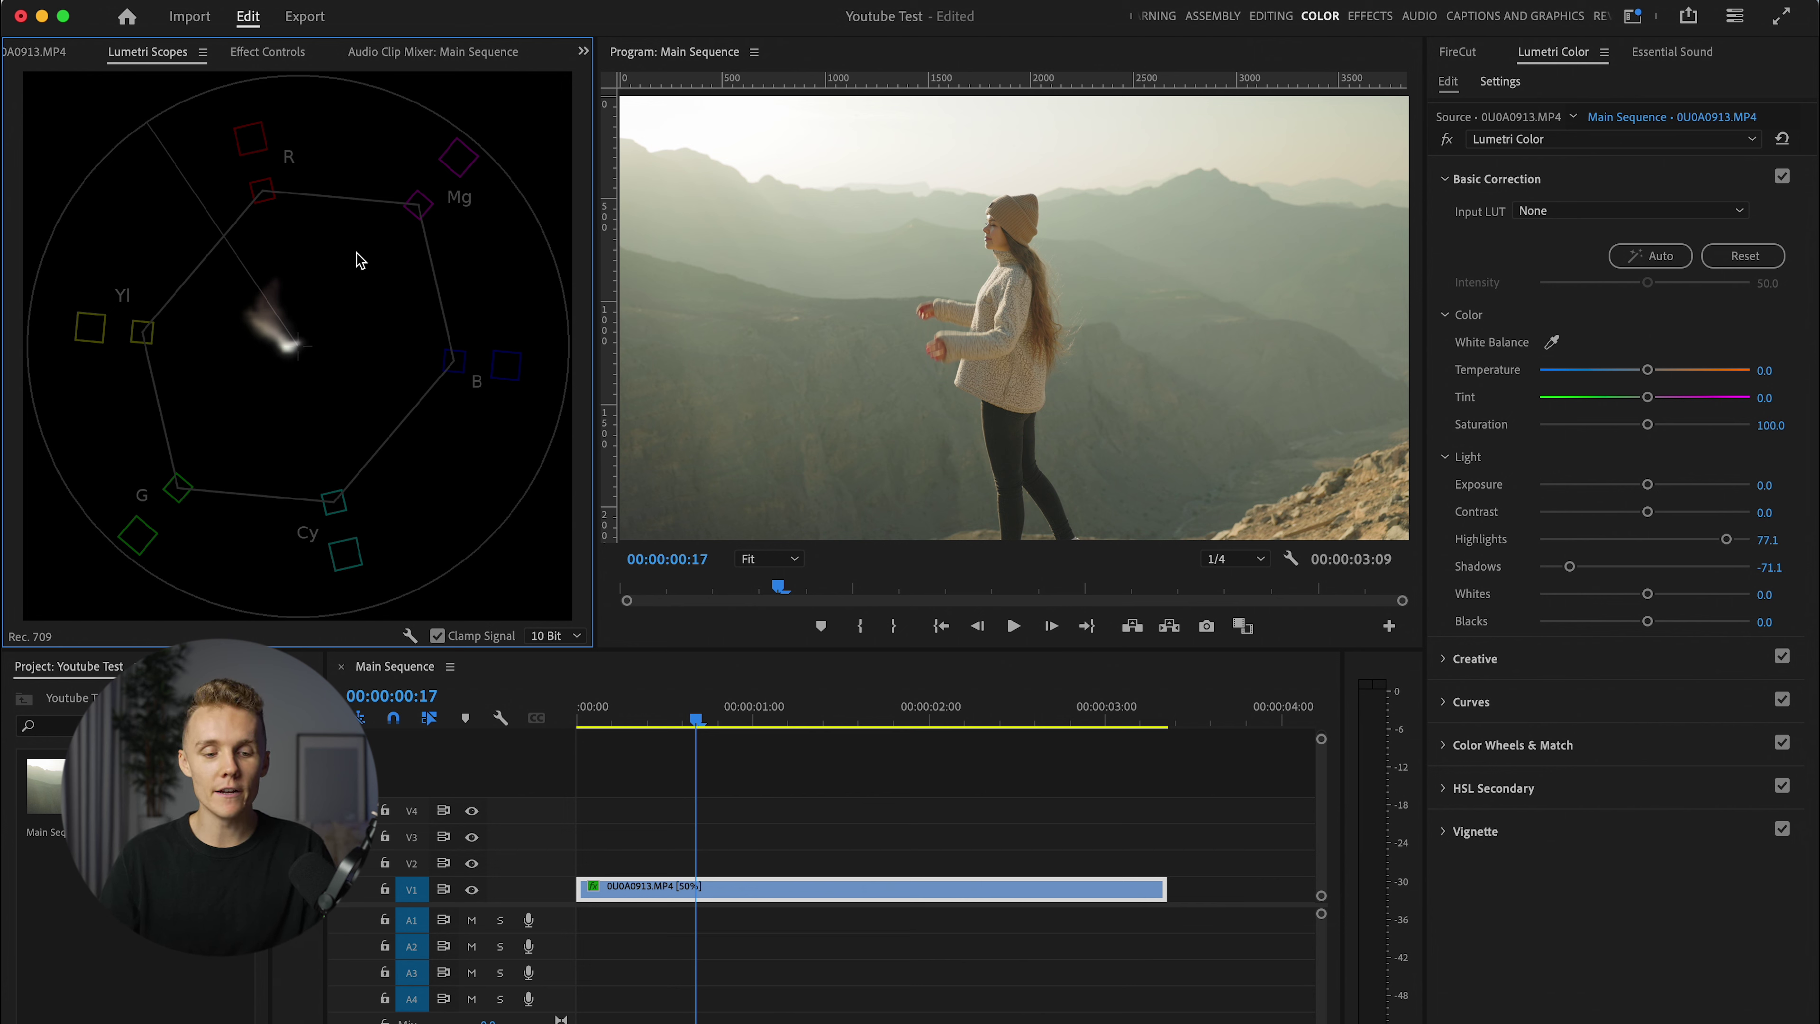
right_click(363, 309)
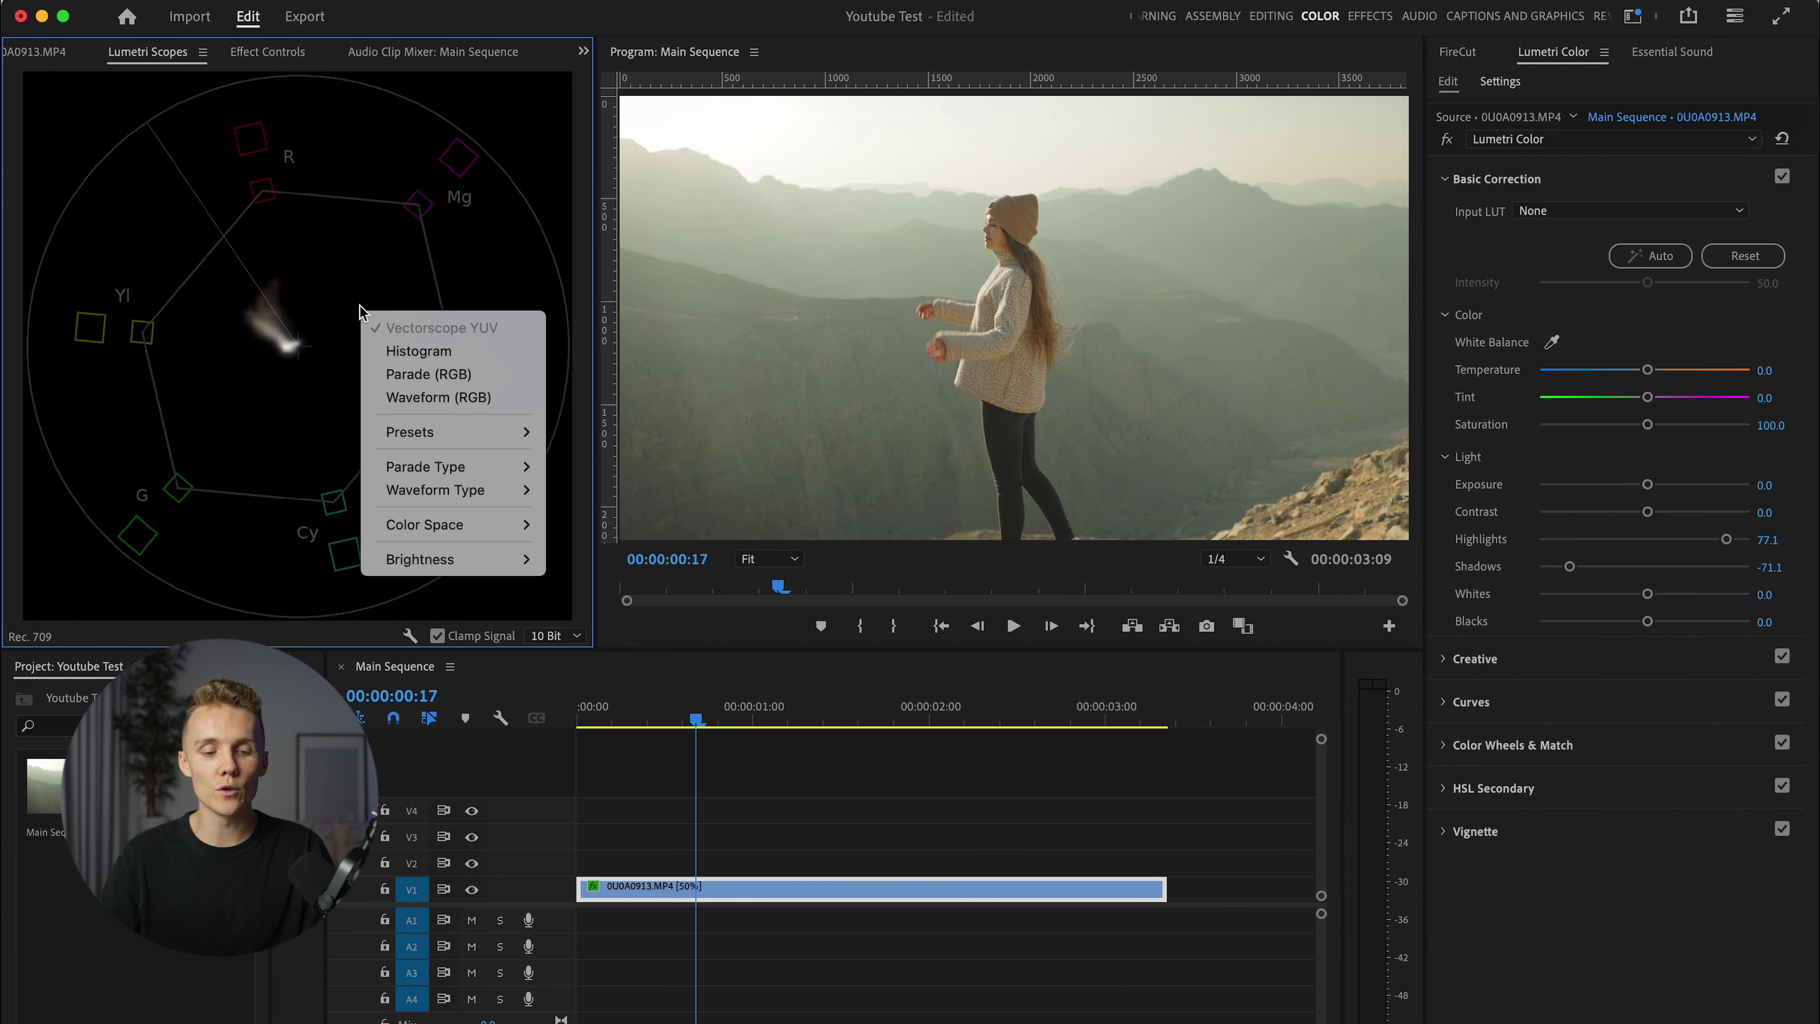
left_click(456, 353)
right_click(399, 279)
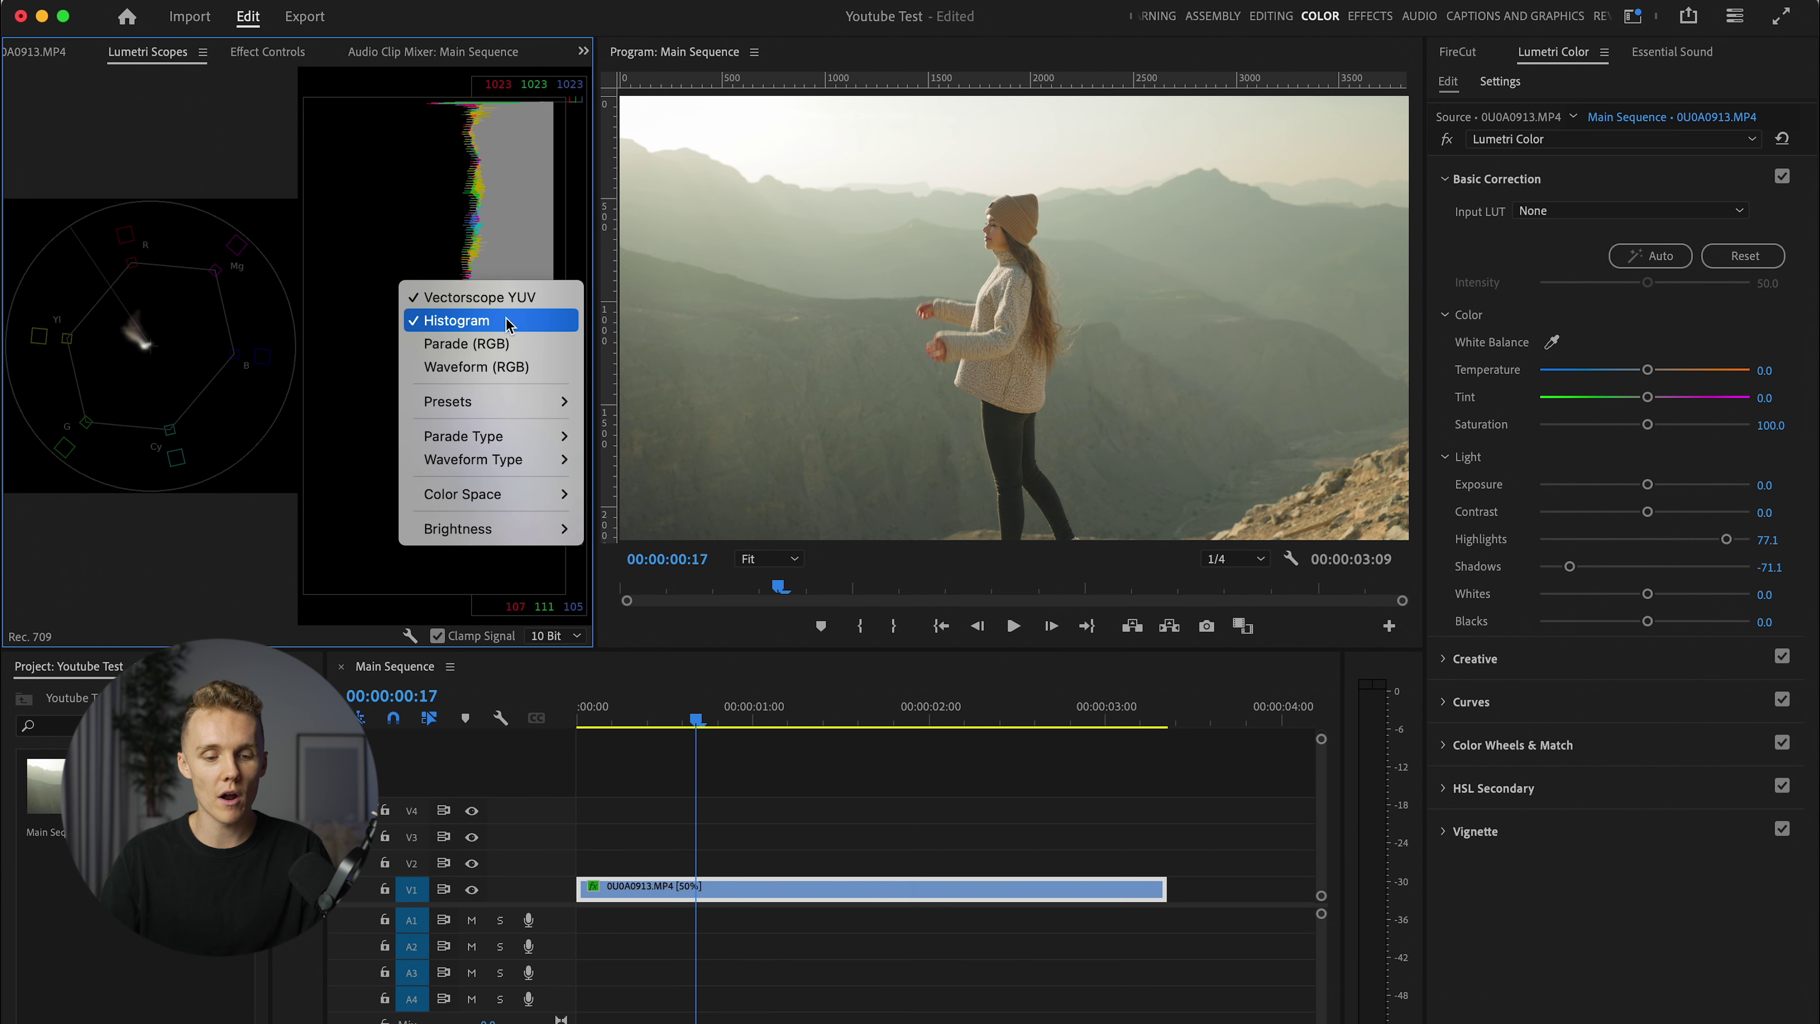
left_click(459, 296)
right_click(400, 260)
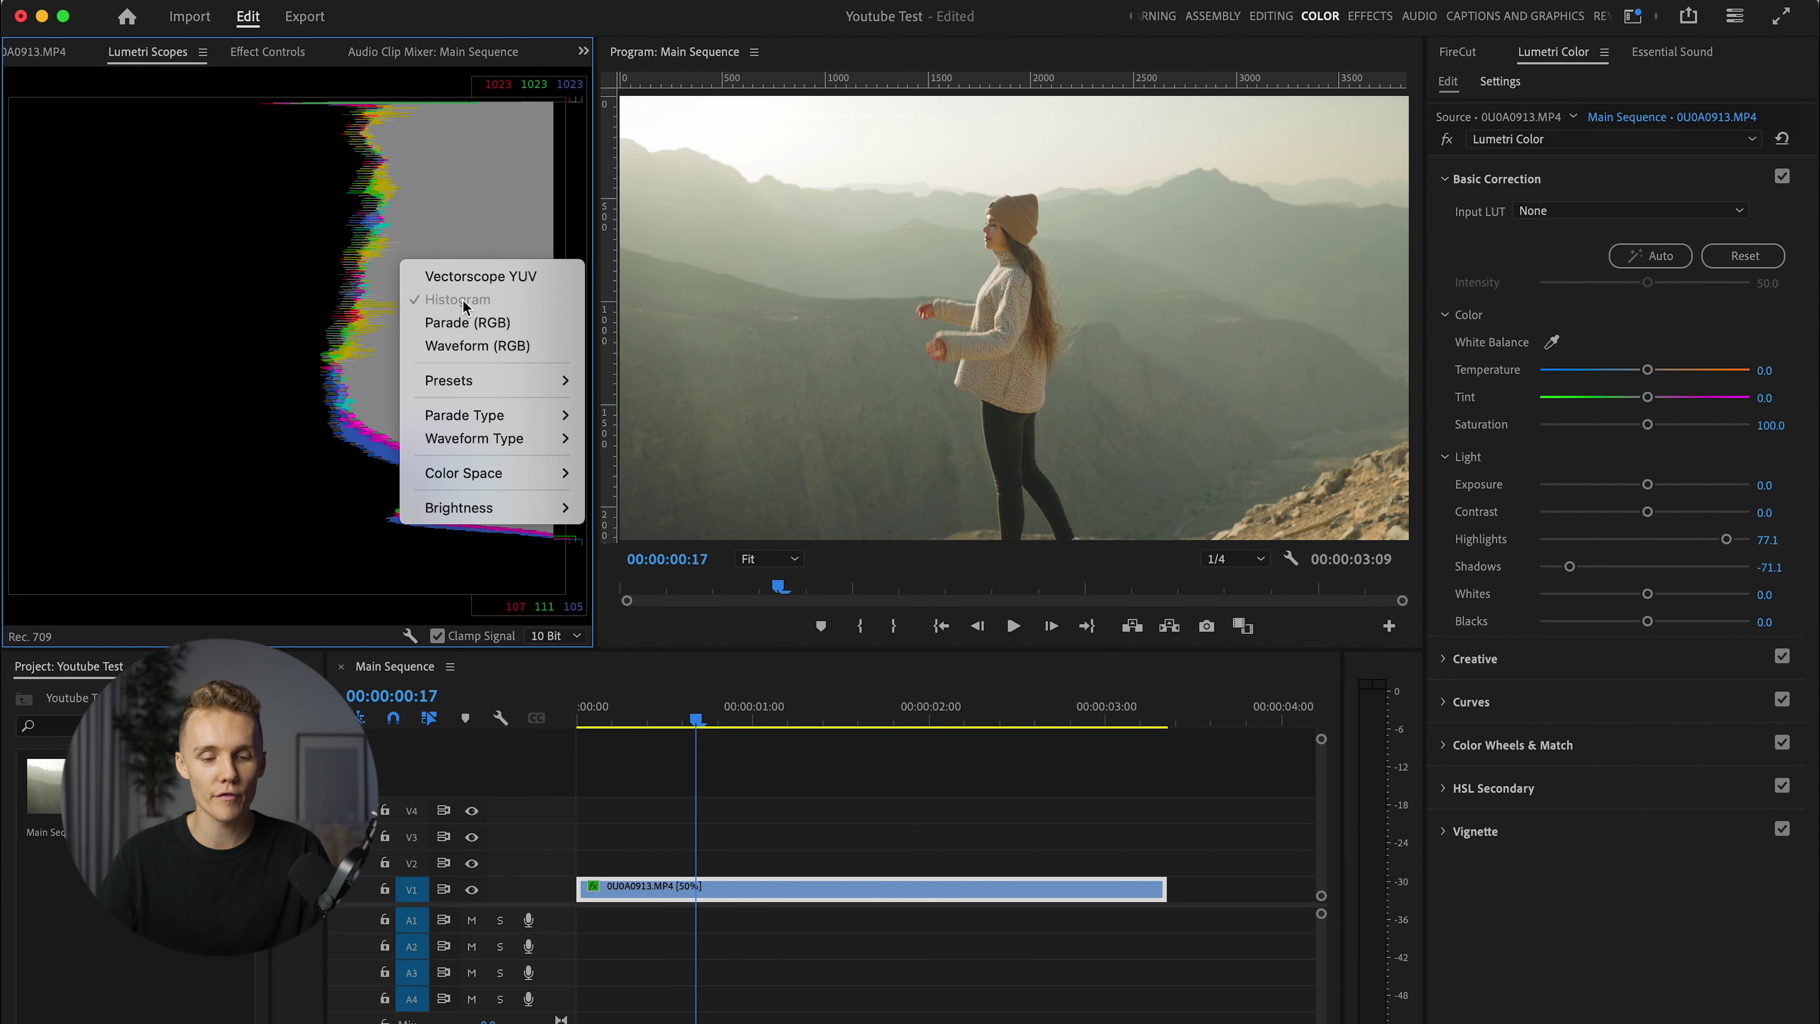
left_click(472, 351)
right_click(169, 273)
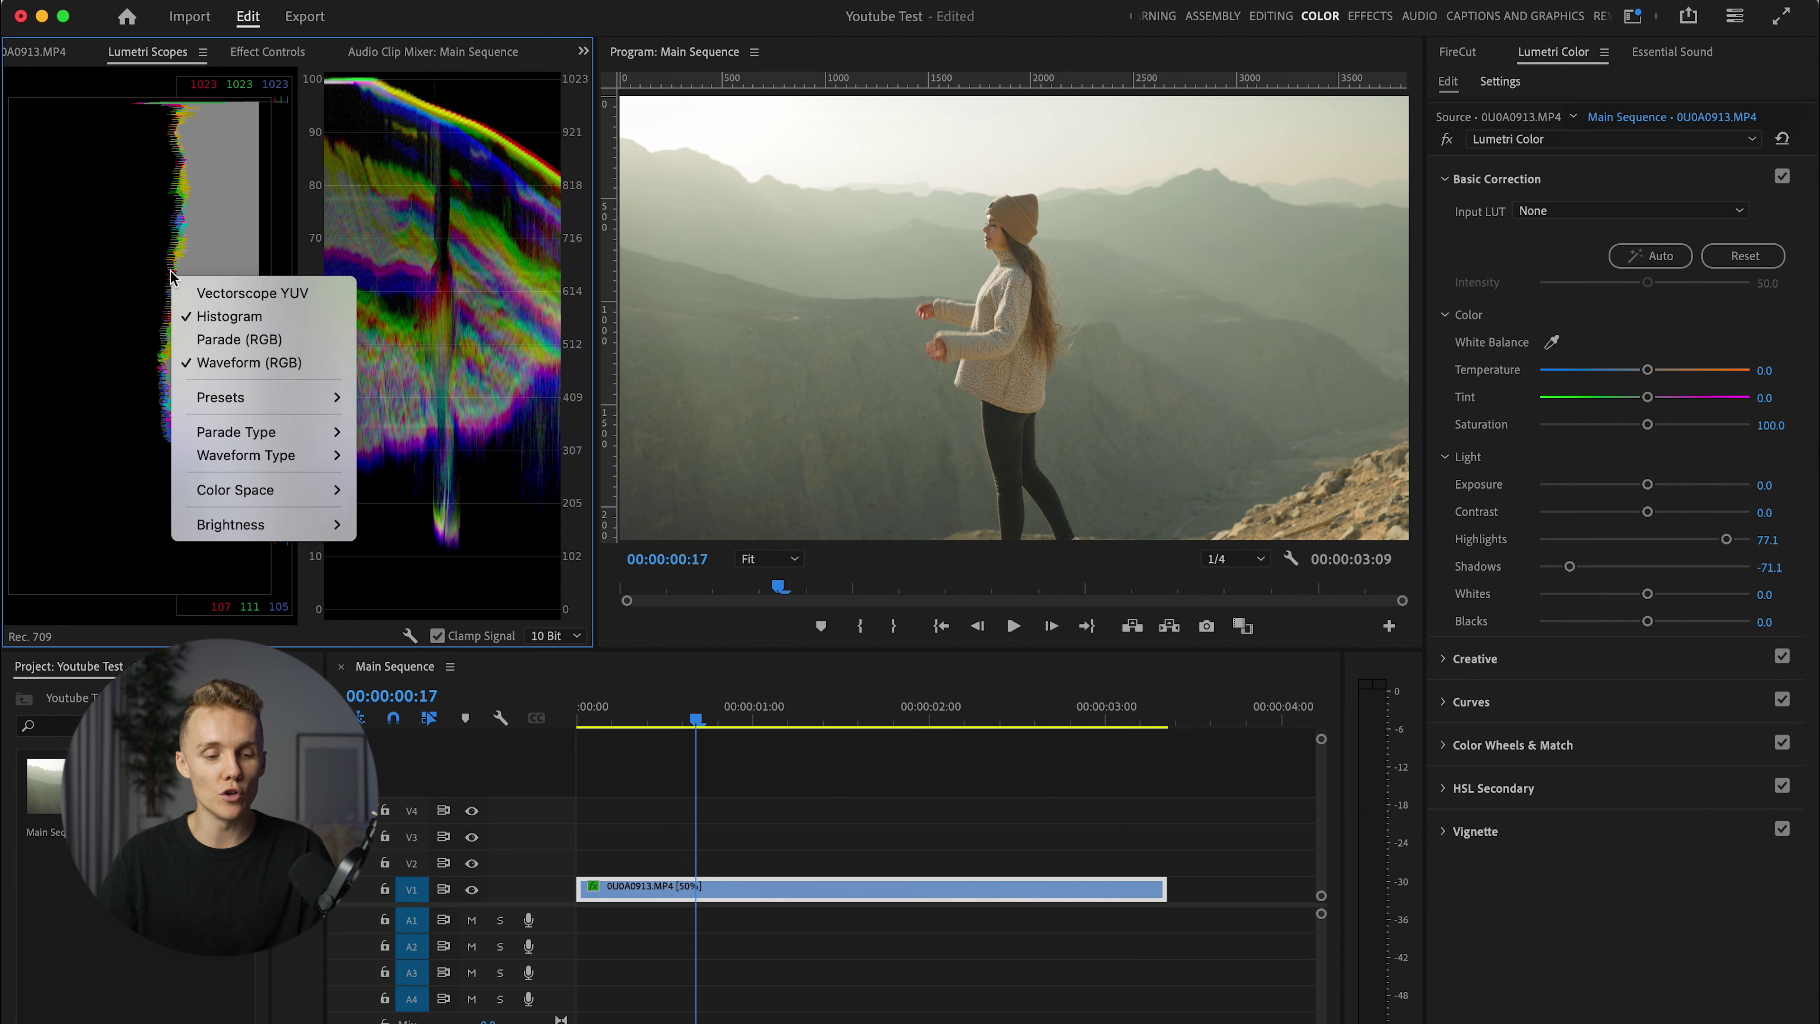
left_click(211, 317)
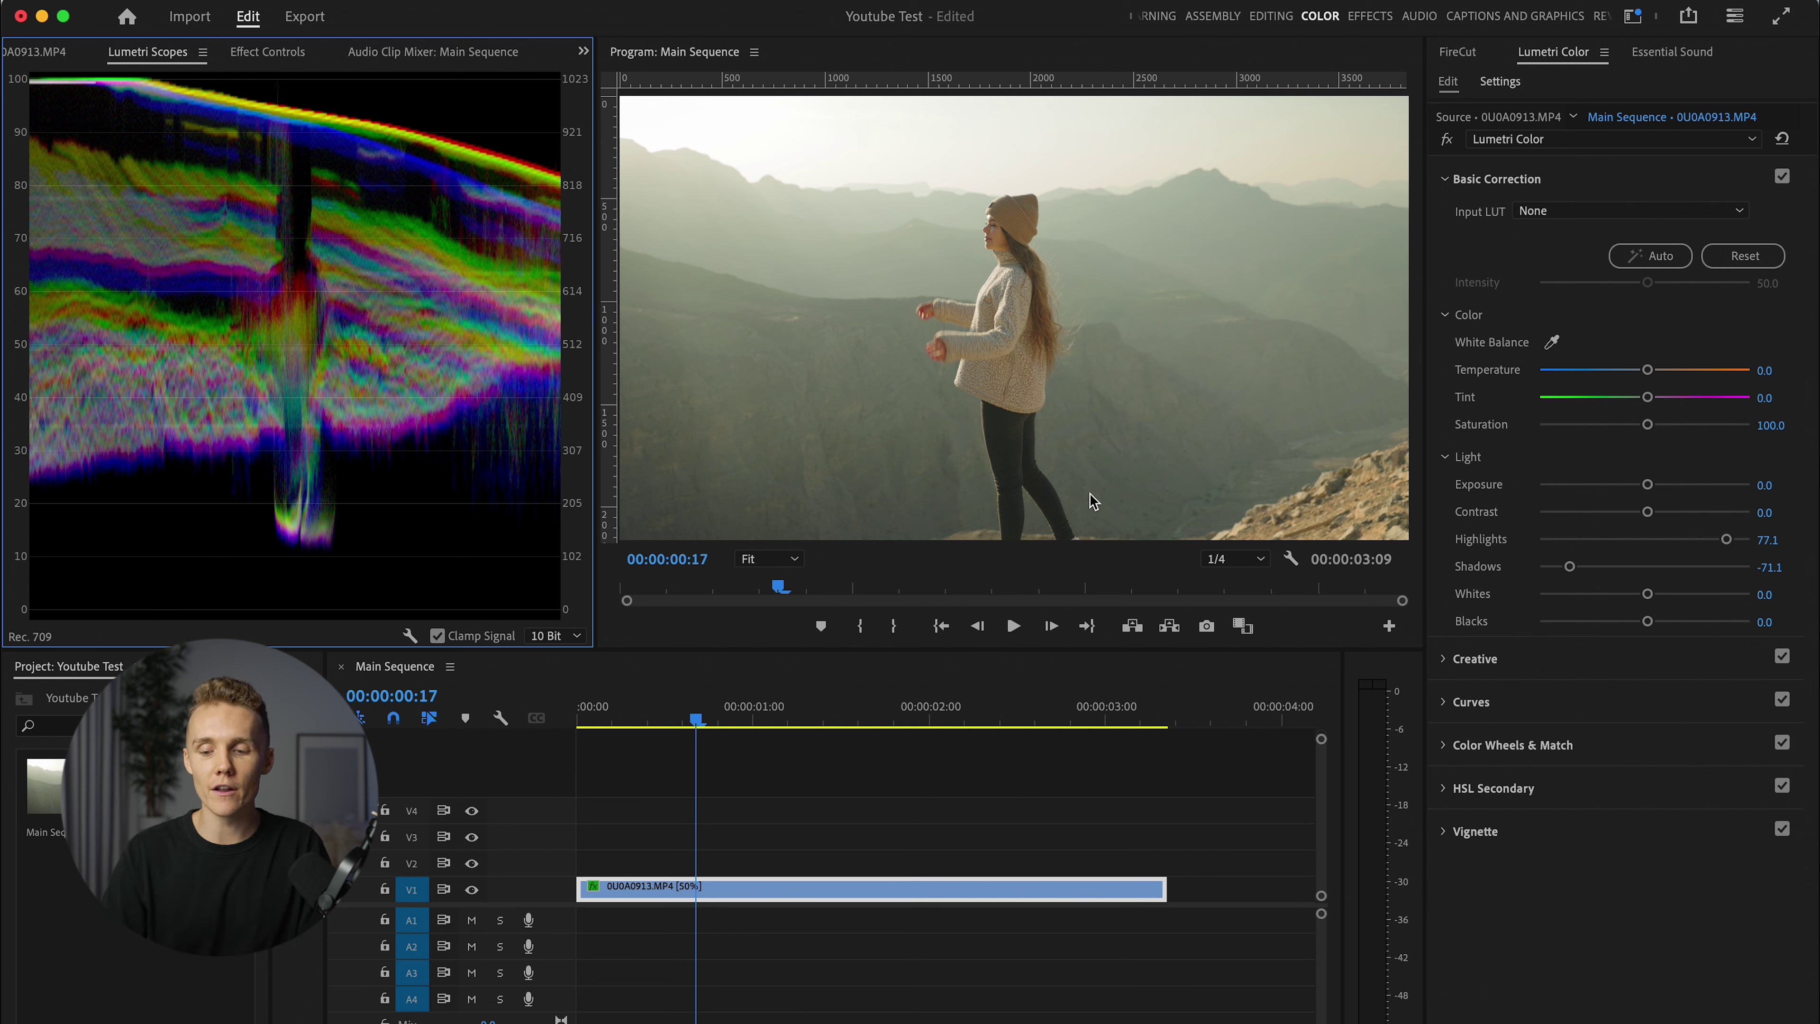
Step: Set Contrast to about 35.3 and both Tint and Temperature to about 4.5, comparing the image with the Lumetri effect bypassed
left_click_drag(1647, 511, 1682, 546)
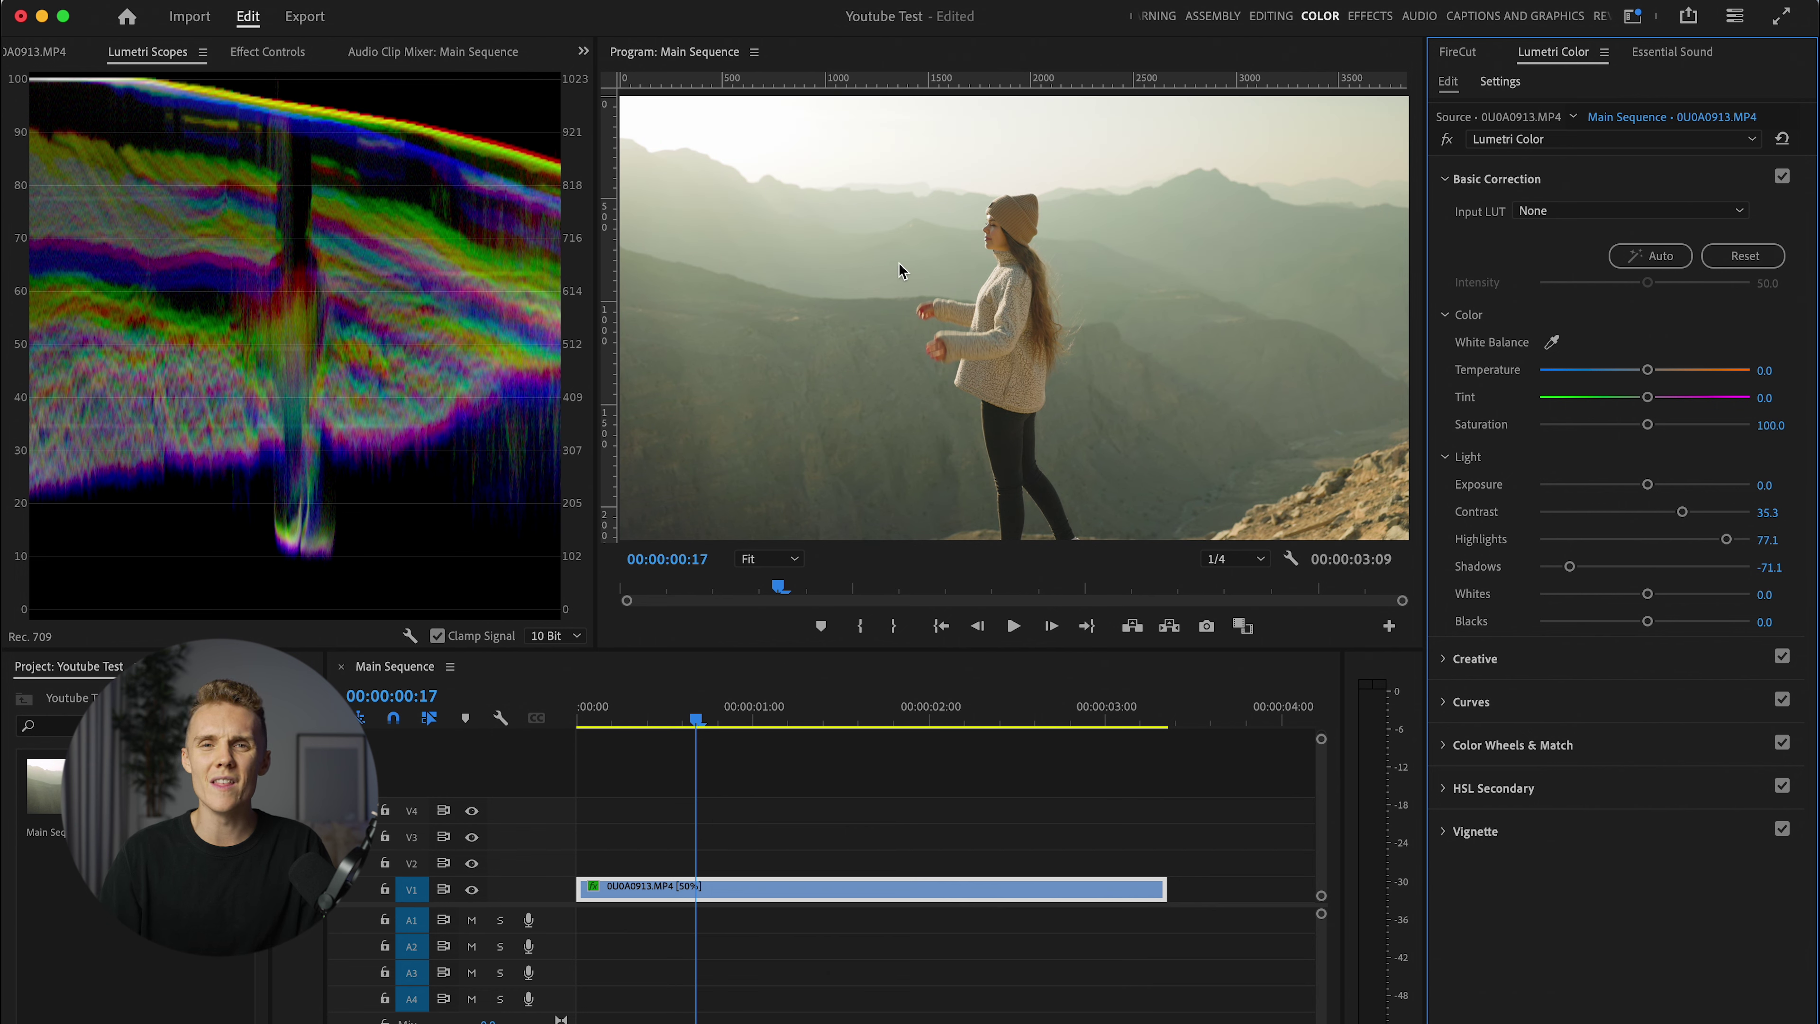
left_click_drag(1648, 397, 1649, 399)
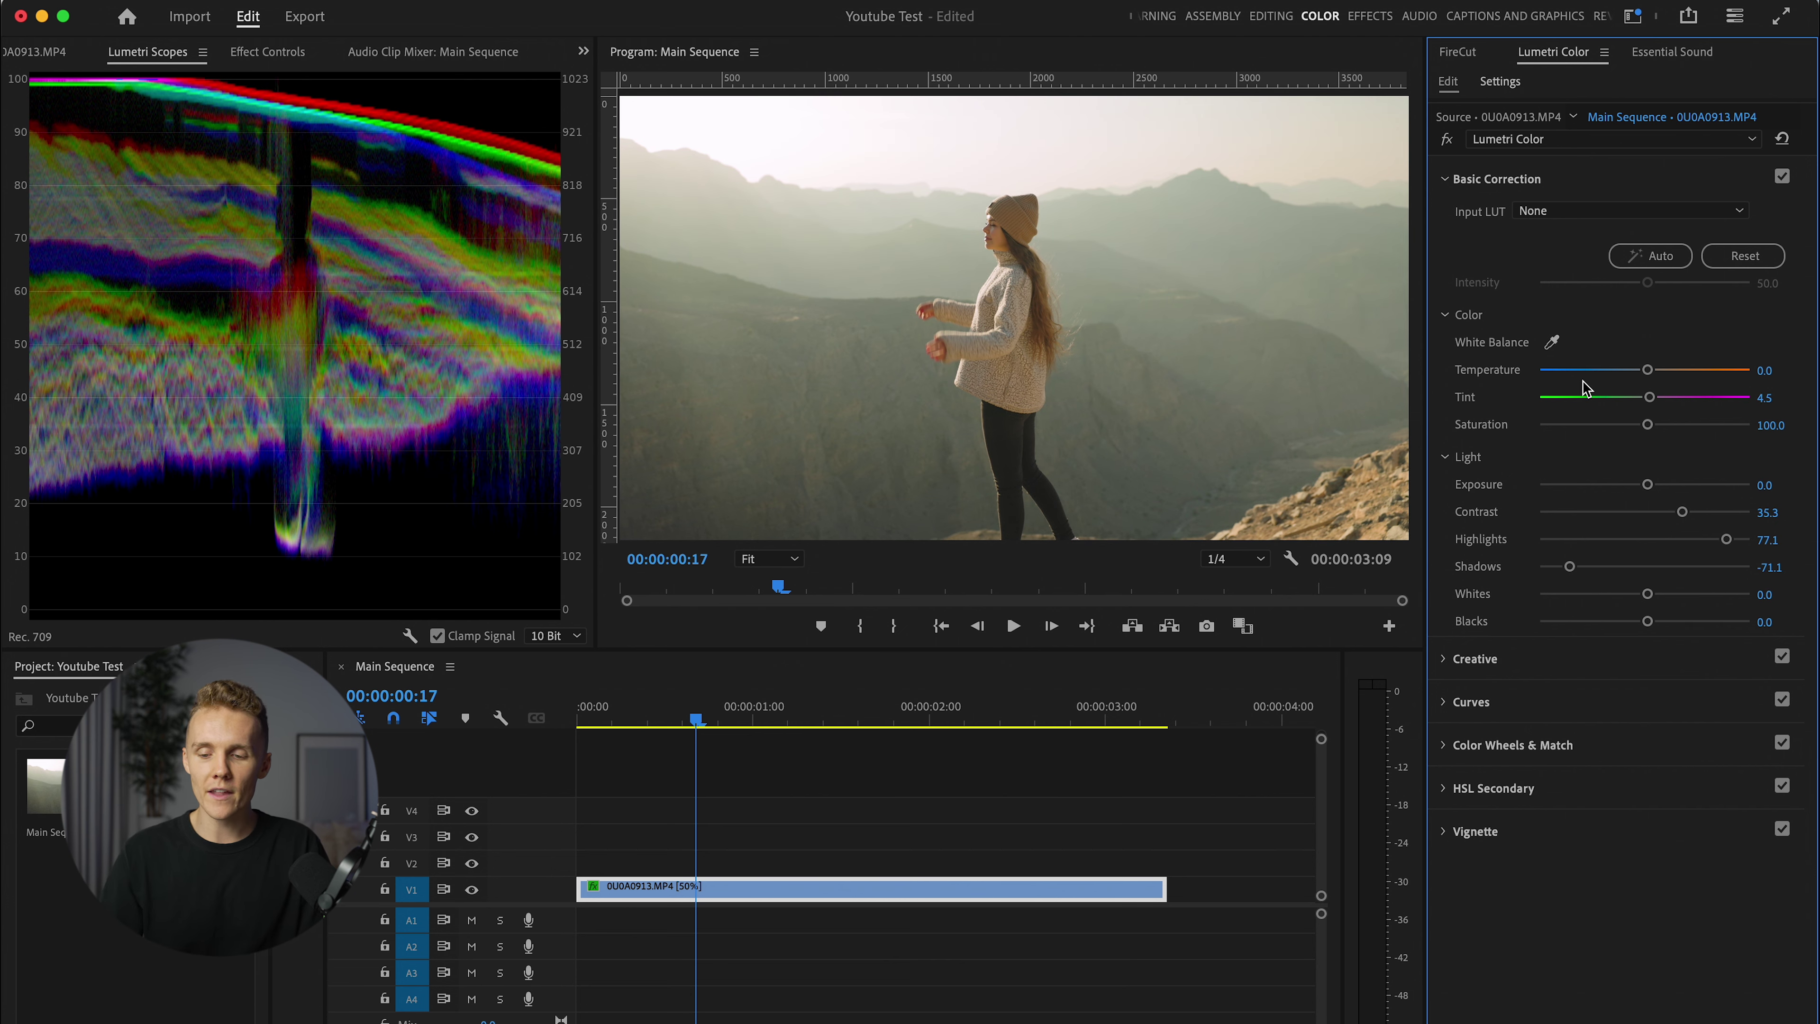
left_click_drag(1647, 370, 1649, 371)
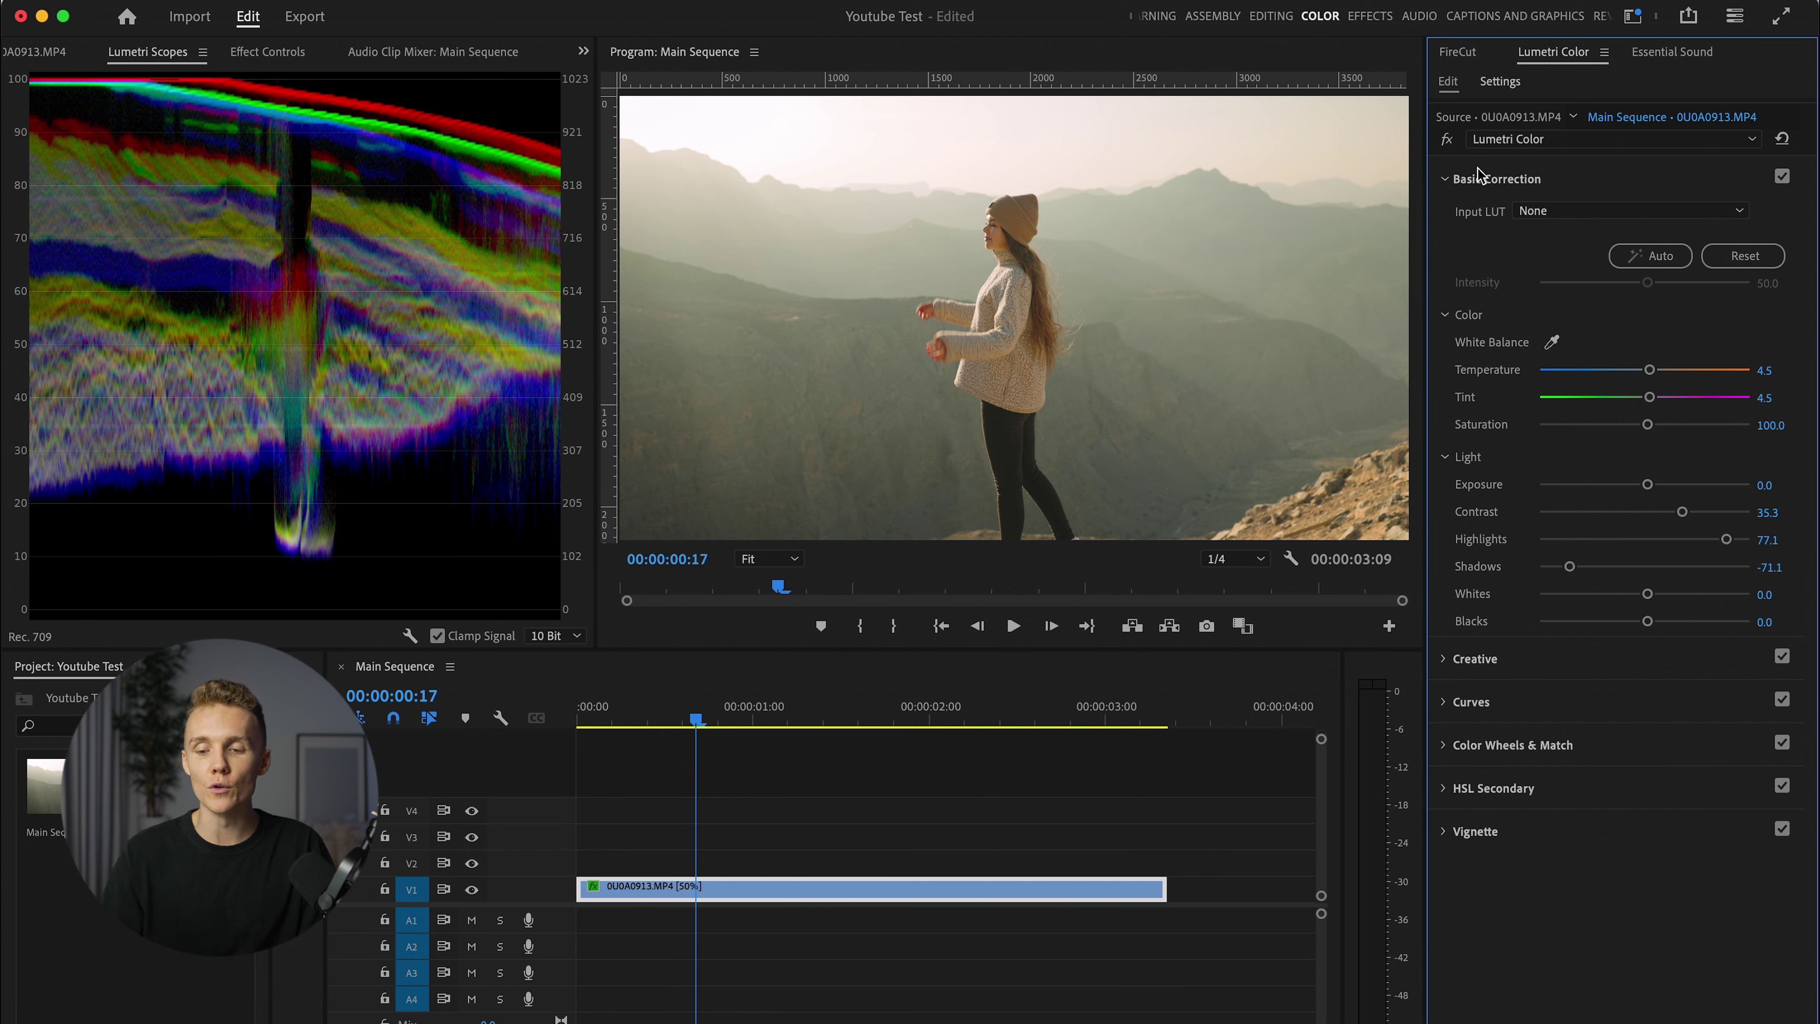
left_click(1446, 139)
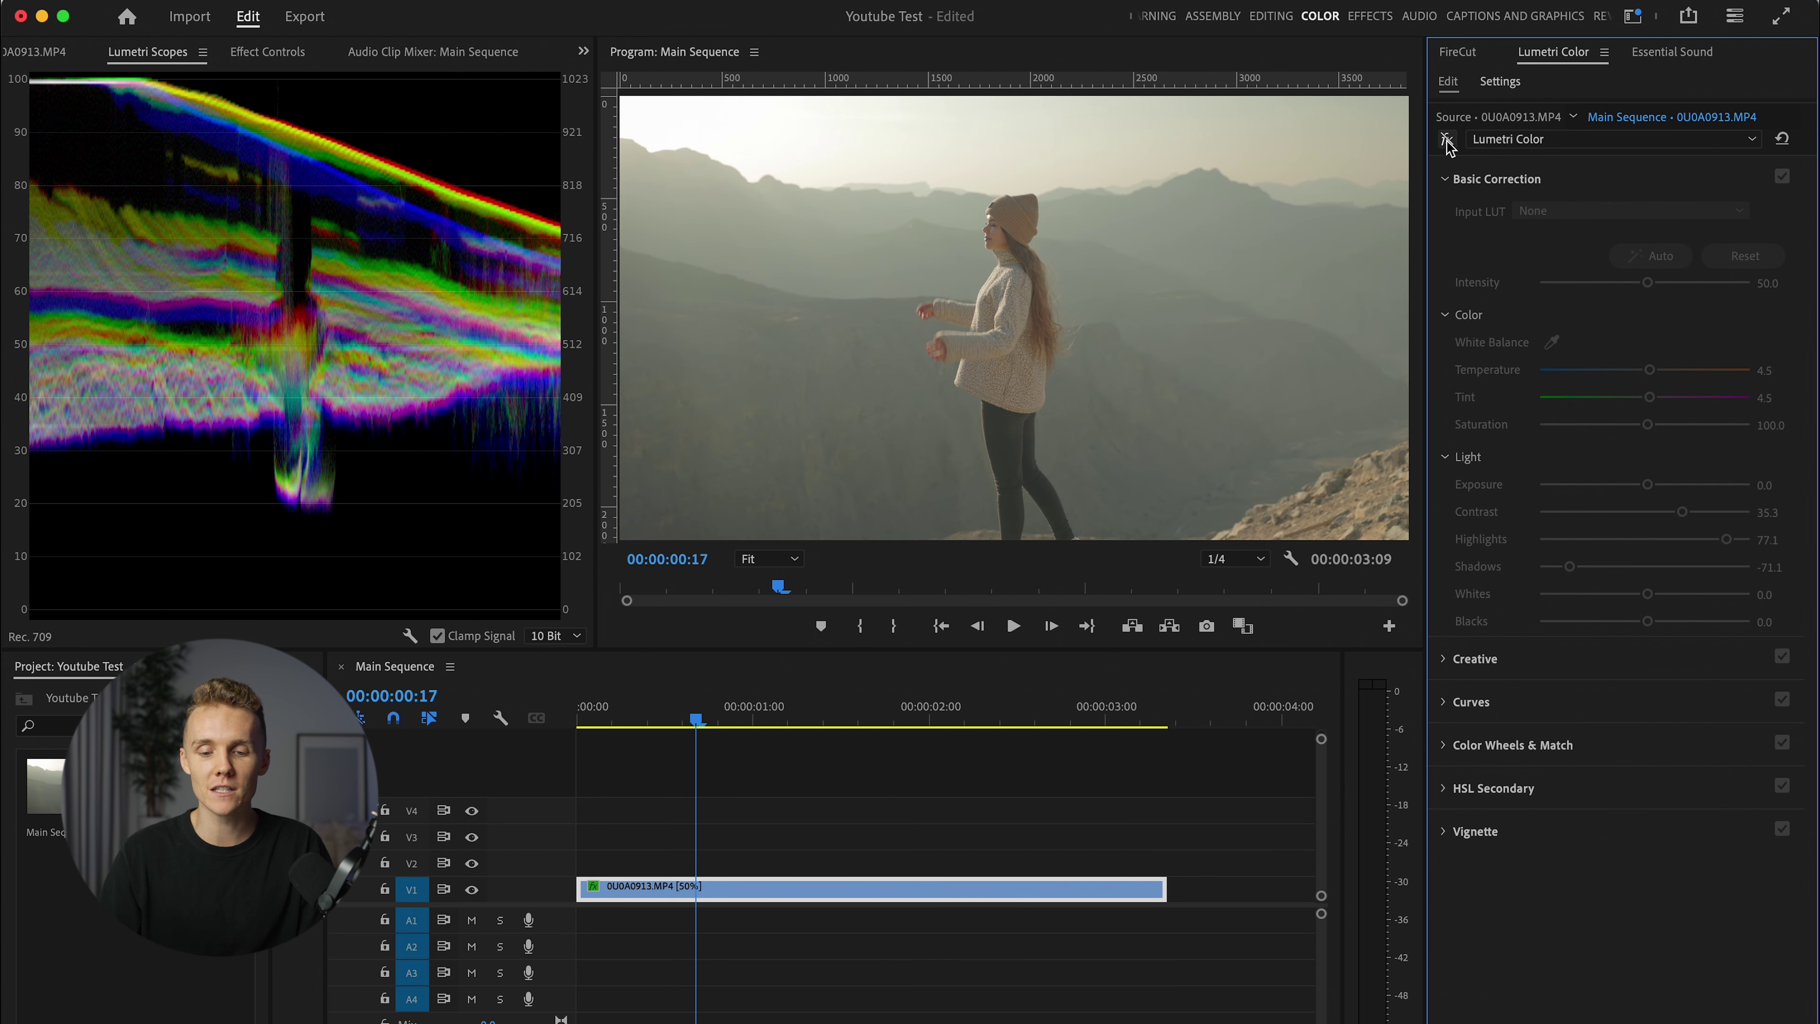
left_click(1447, 139)
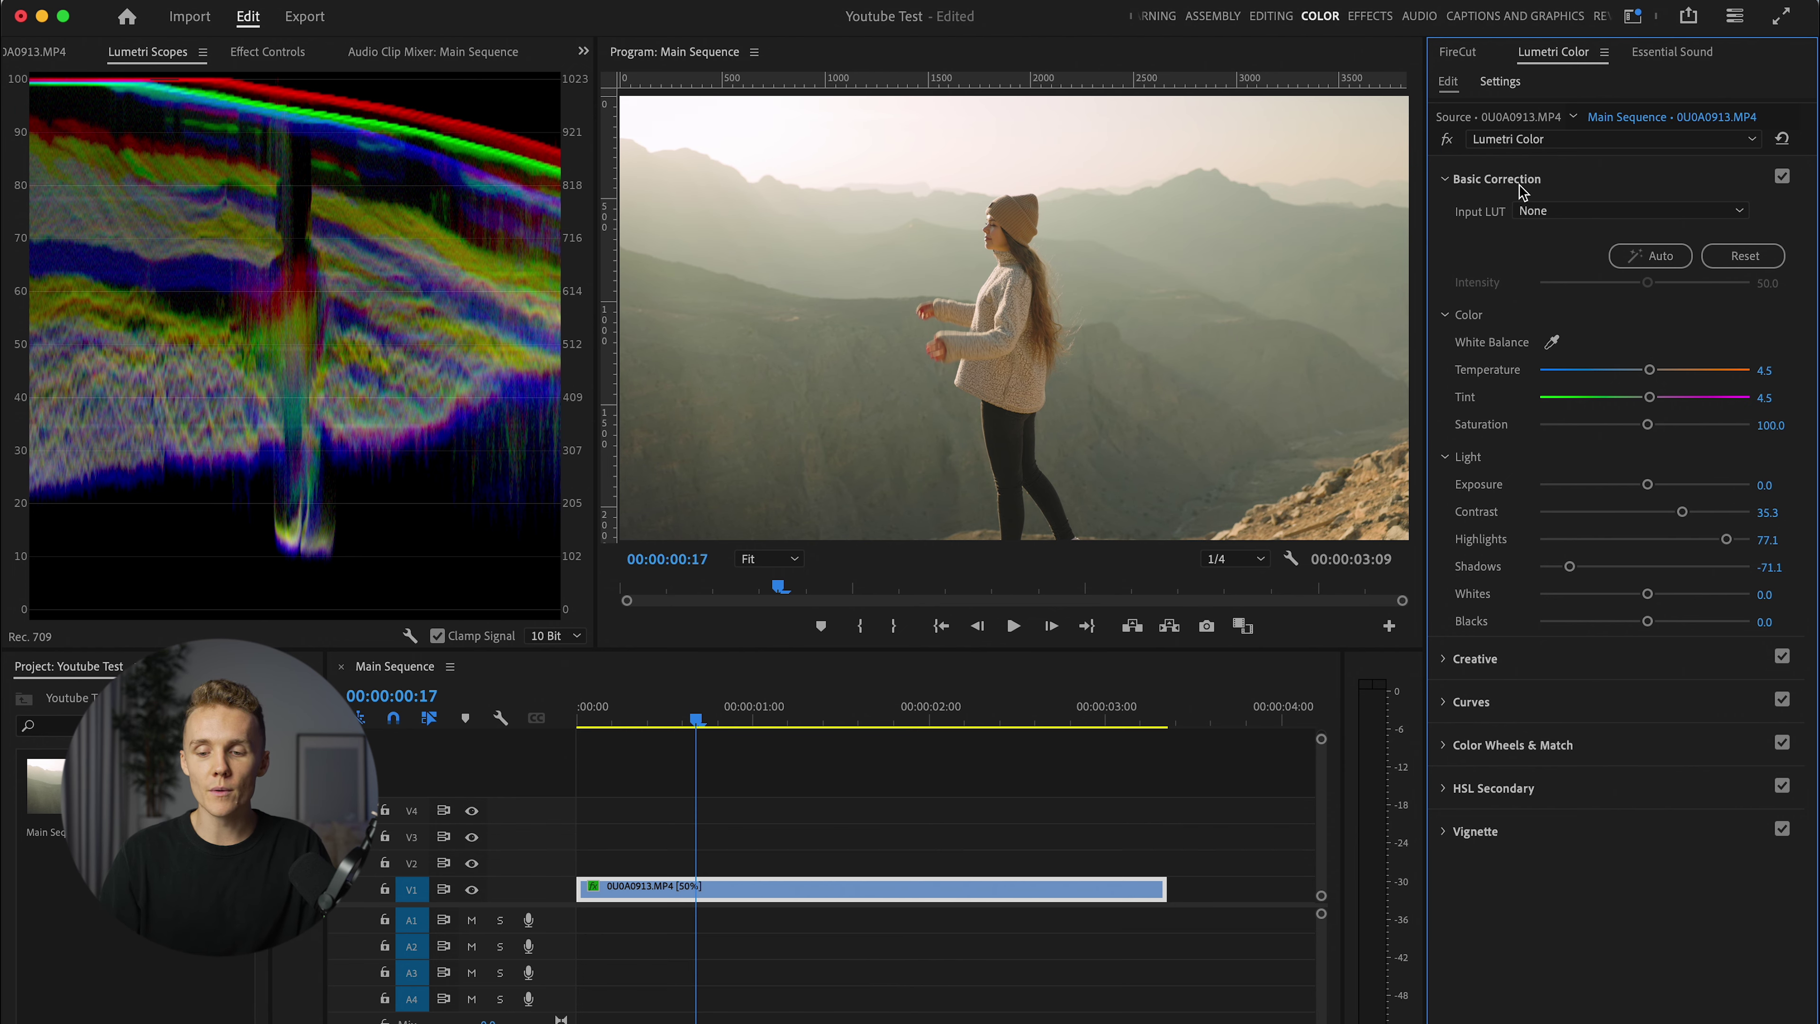
Step: Add three control points to the white RGB curve, in the shadows, midtones and highlights
left_click(1497, 179)
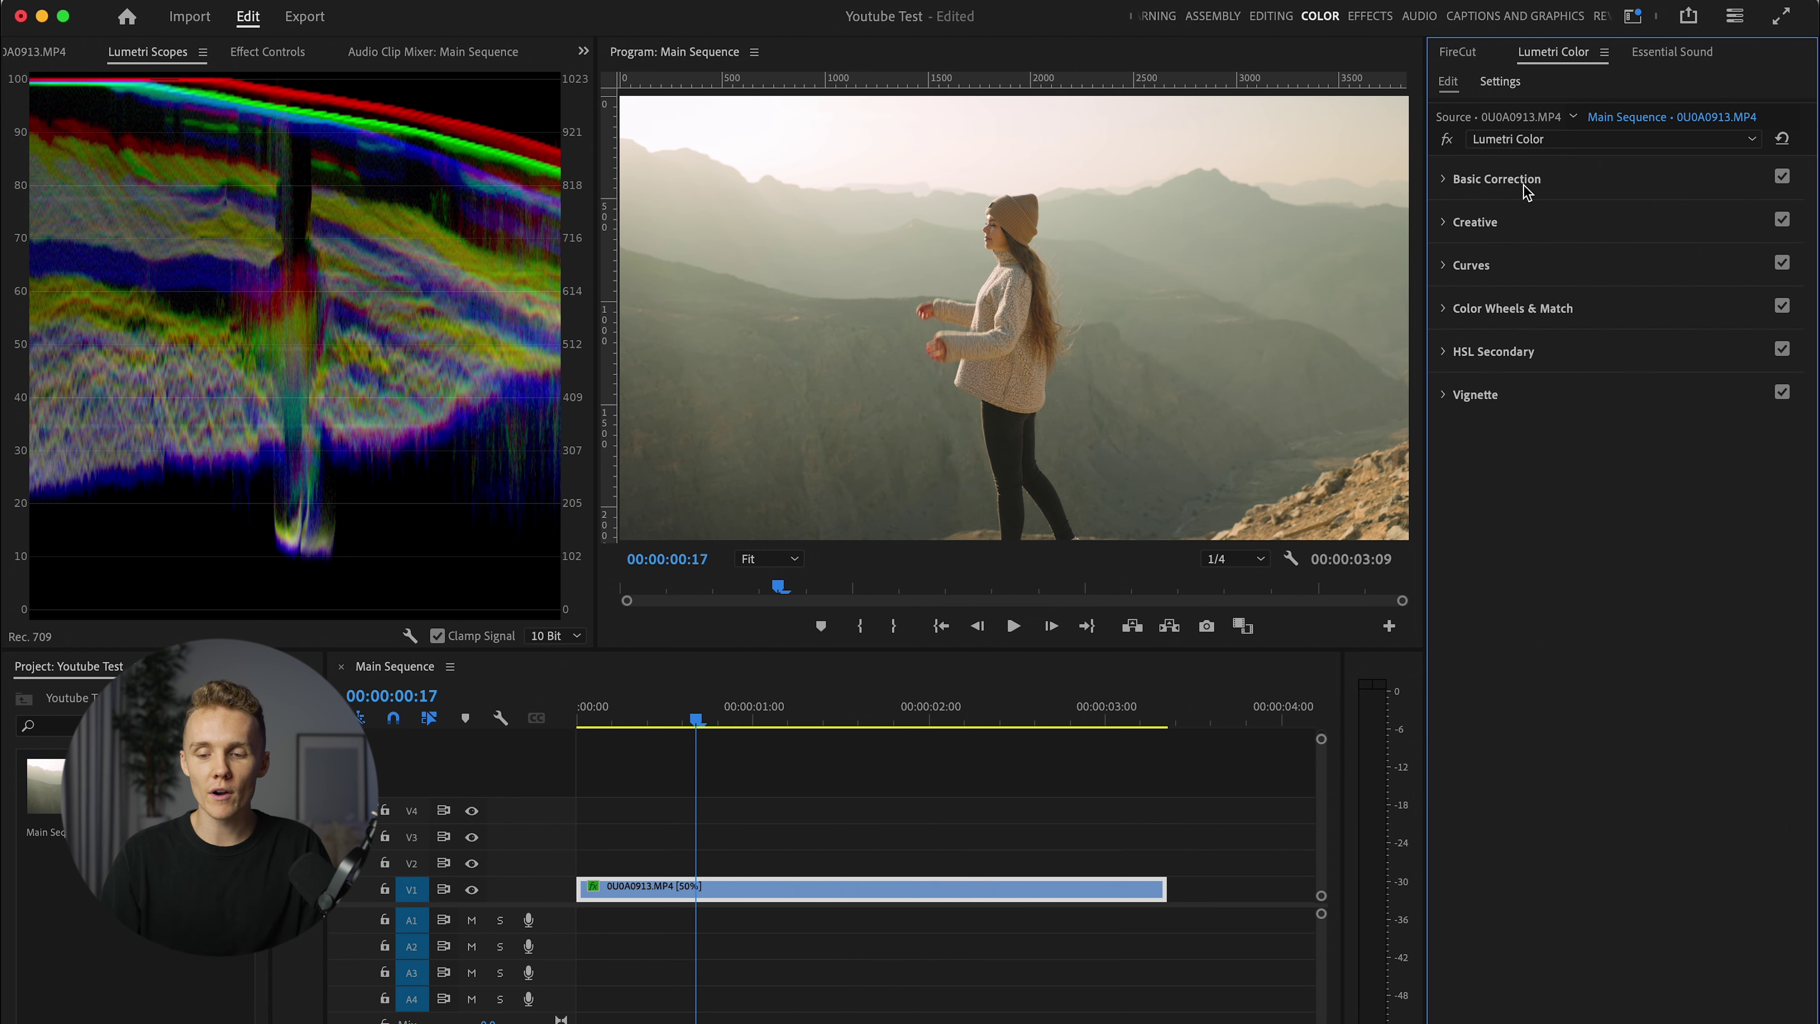
left_click(1489, 222)
left_click(1590, 210)
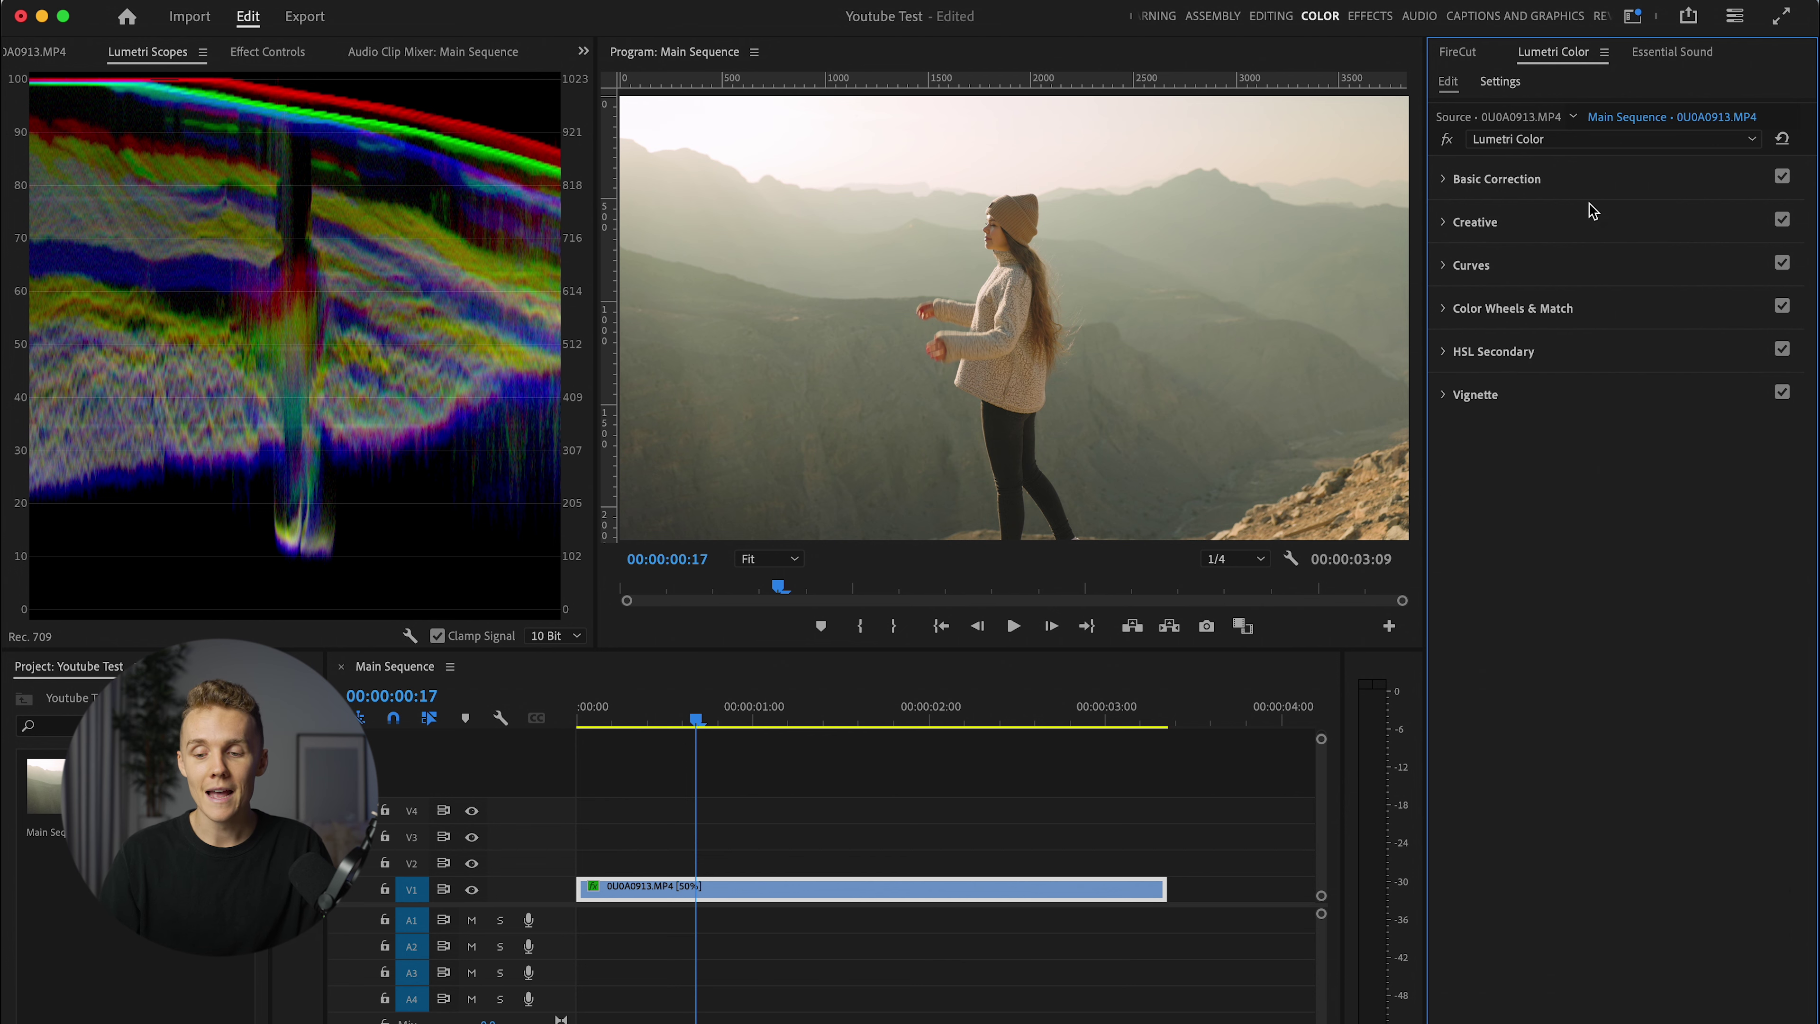
left_click(1474, 266)
scroll(1623, 447, "down", 1)
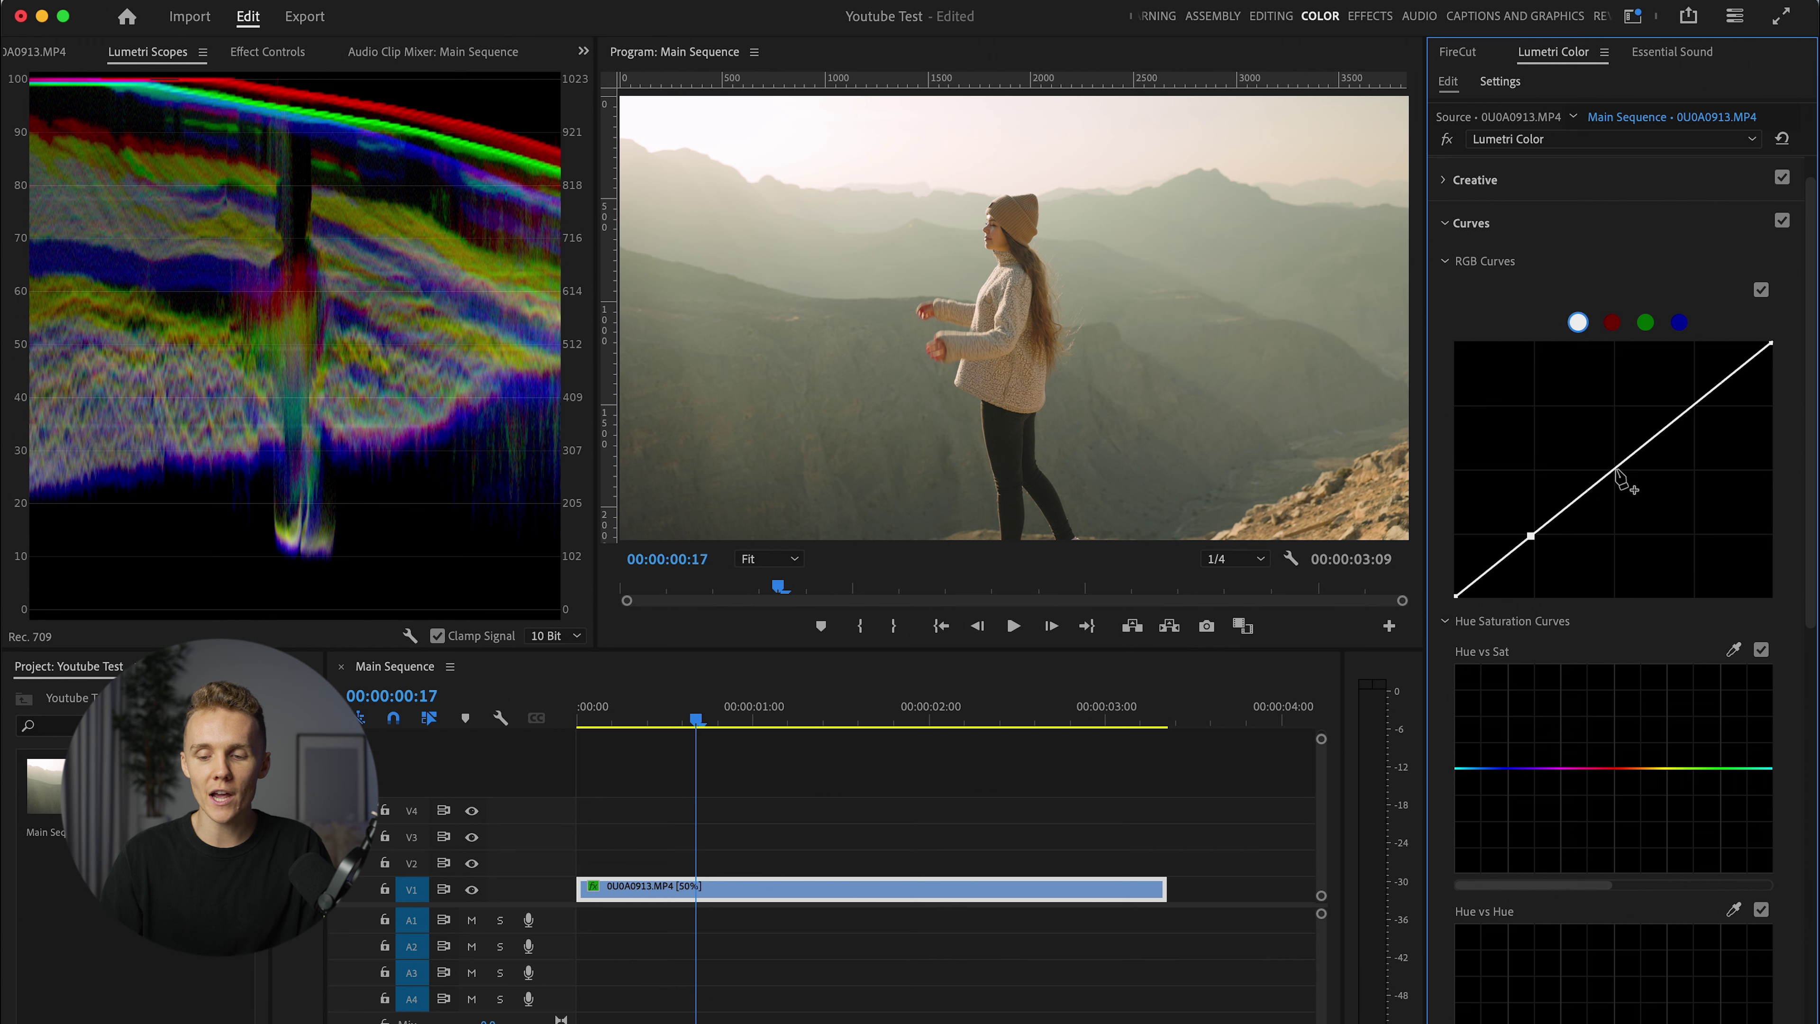
left_click(1695, 407)
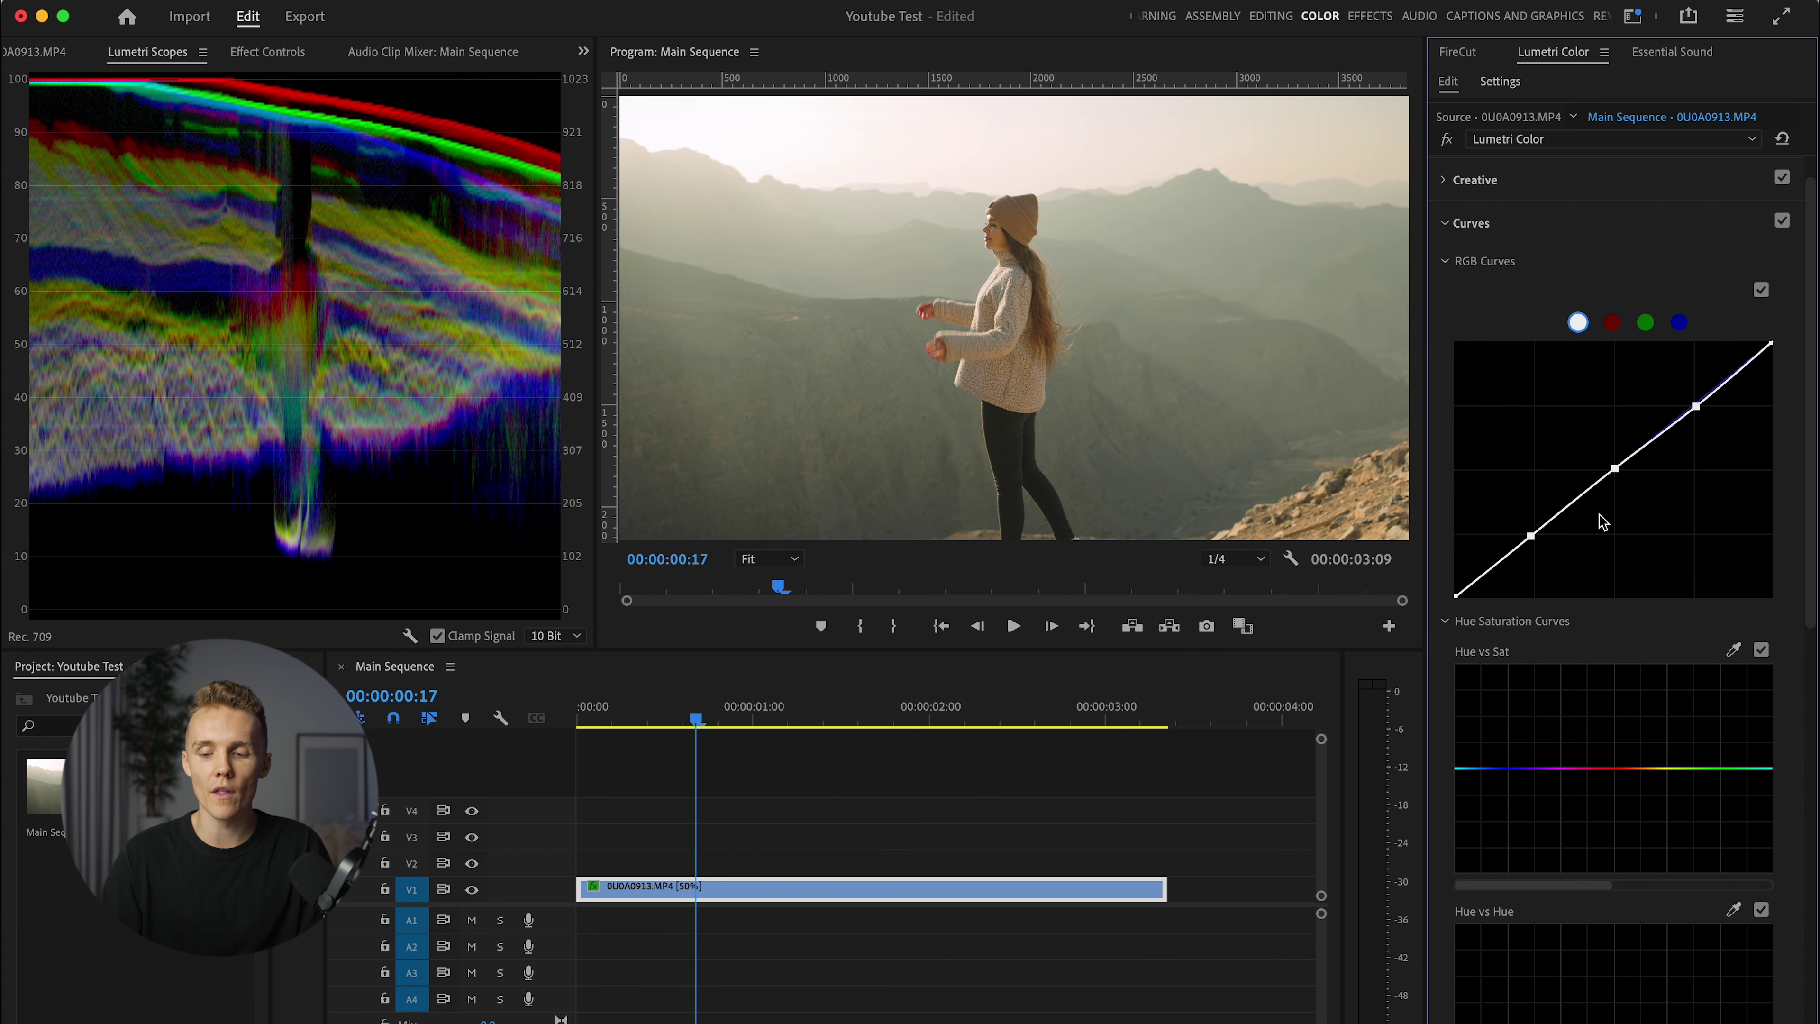
Step: Shape a gentle S-curve by lowering the shadow point and raising the midtone and highlight points, comparing with RGB Curves bypassed
left_click_drag(1529, 539, 1533, 553)
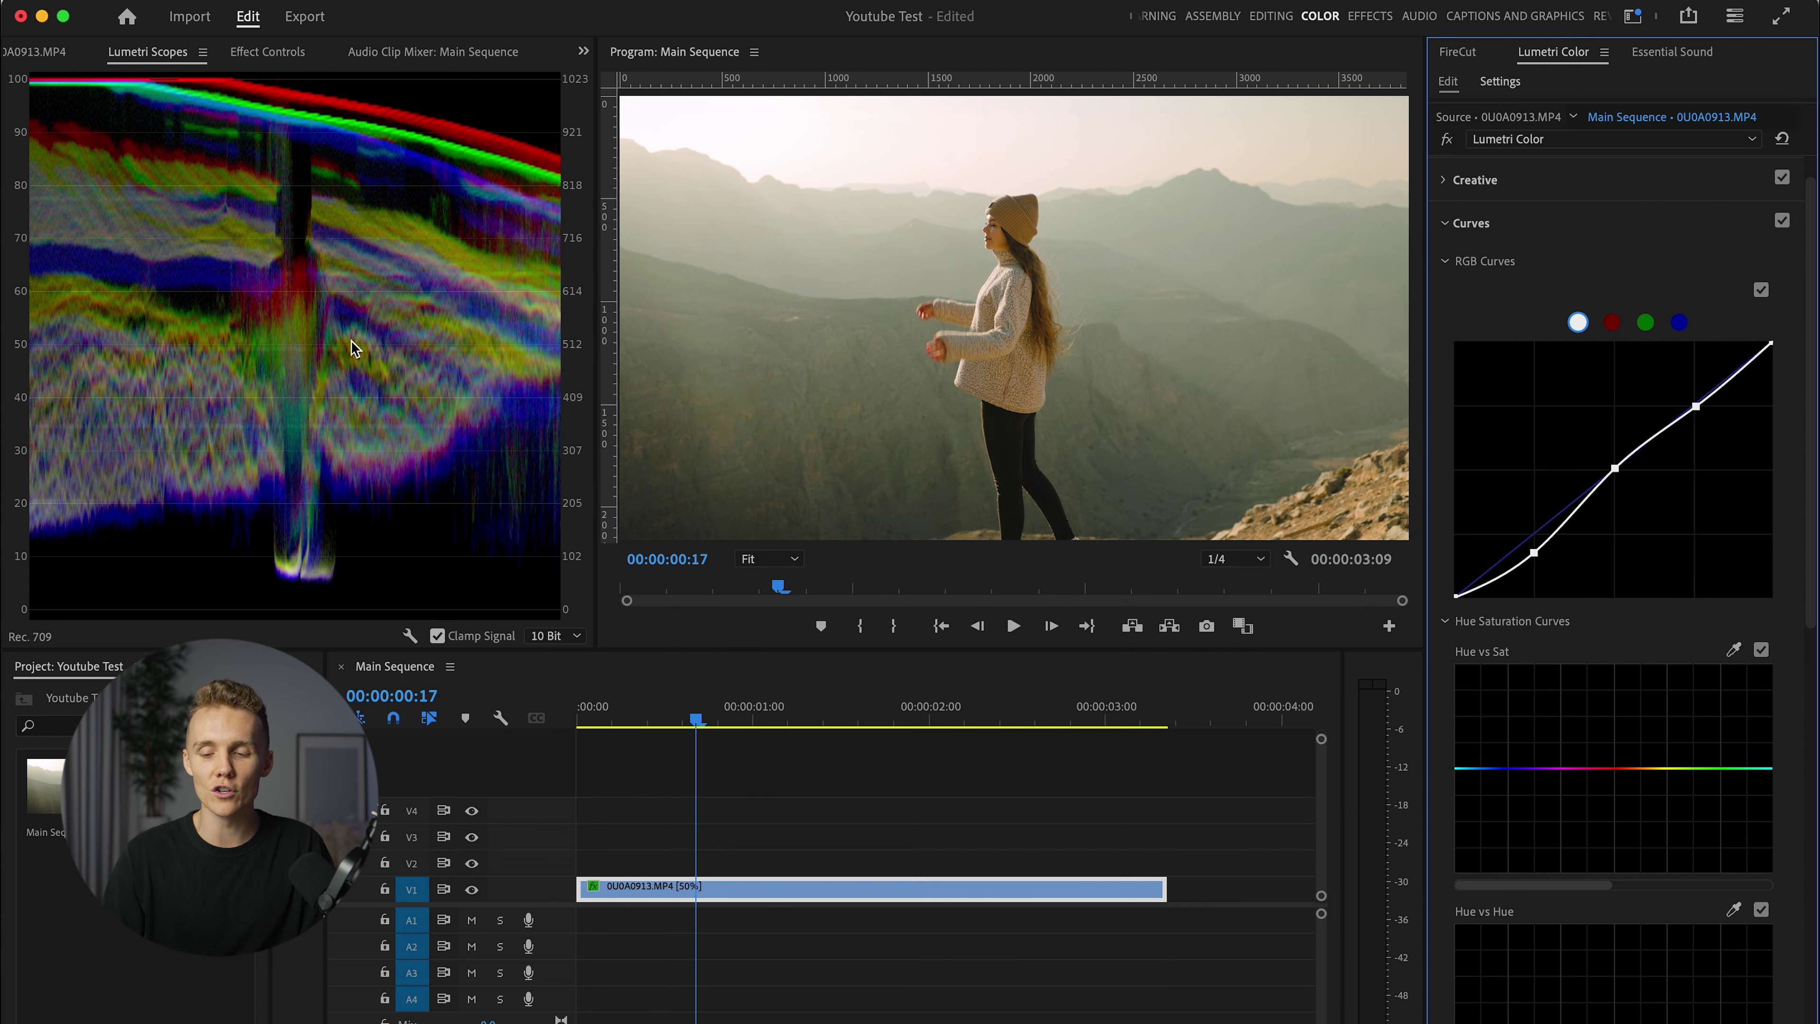
left_click_drag(1615, 469, 1615, 463)
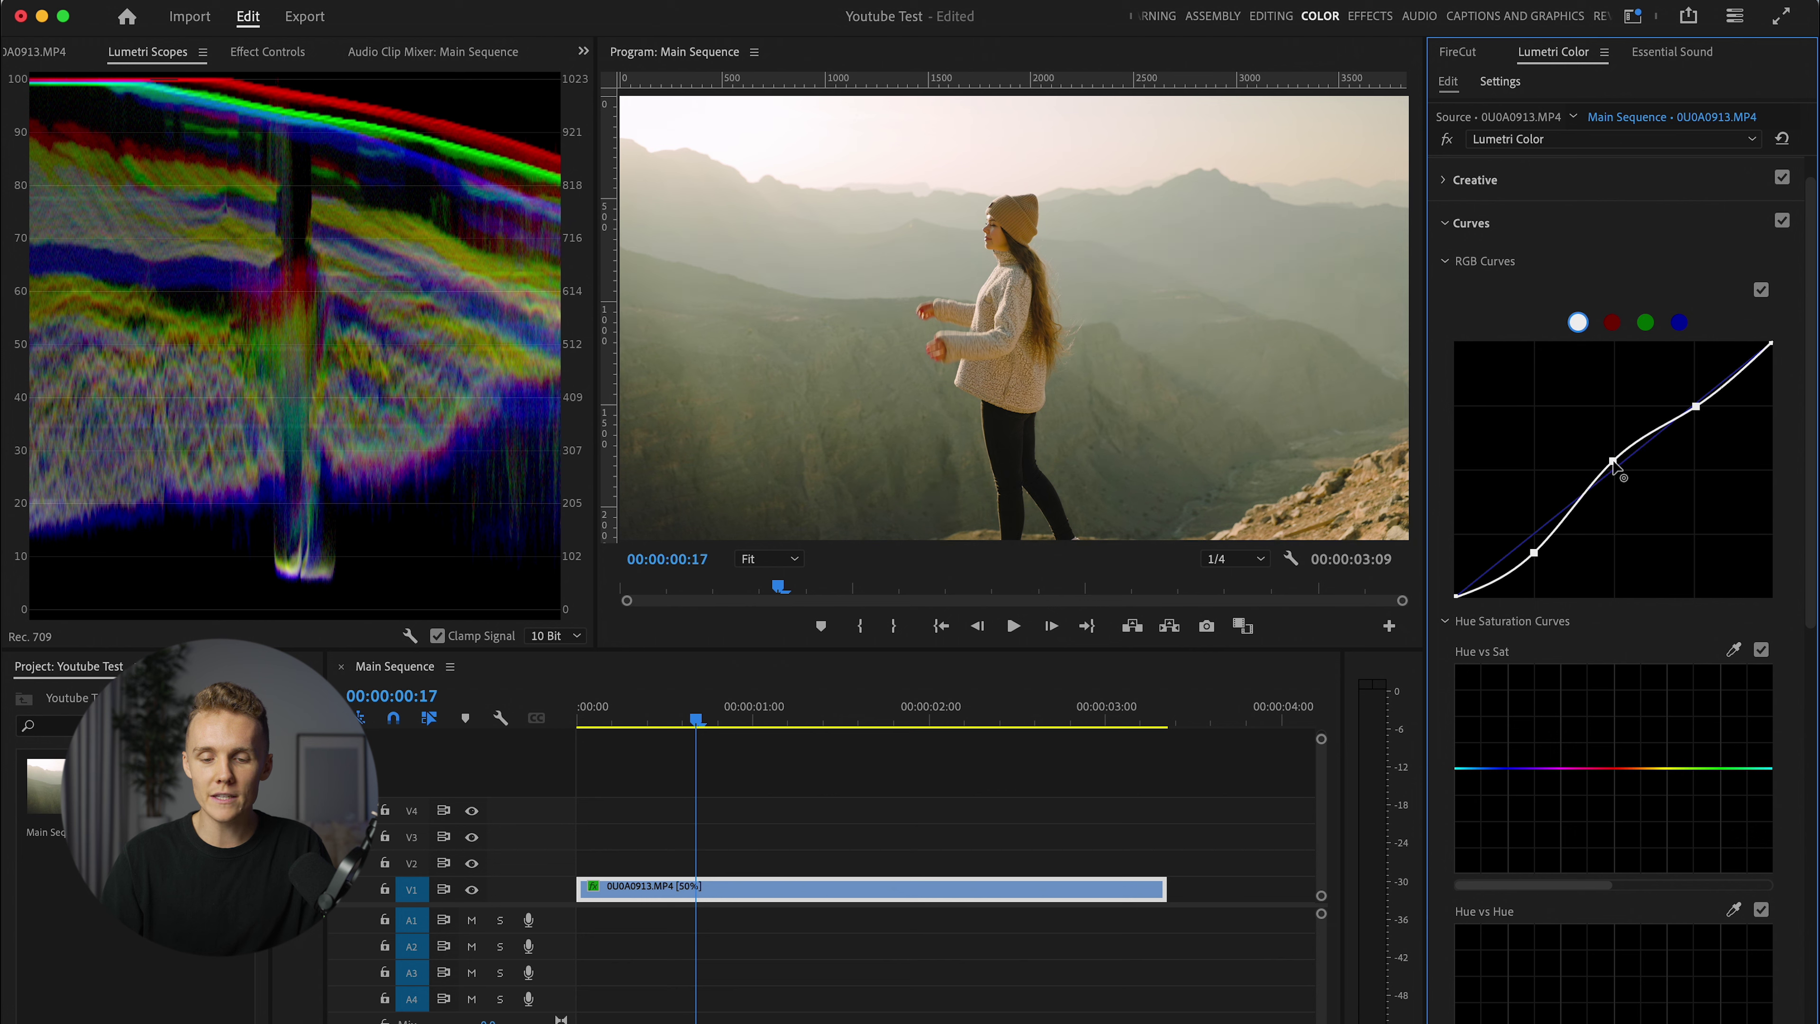
left_click_drag(1696, 405, 1694, 393)
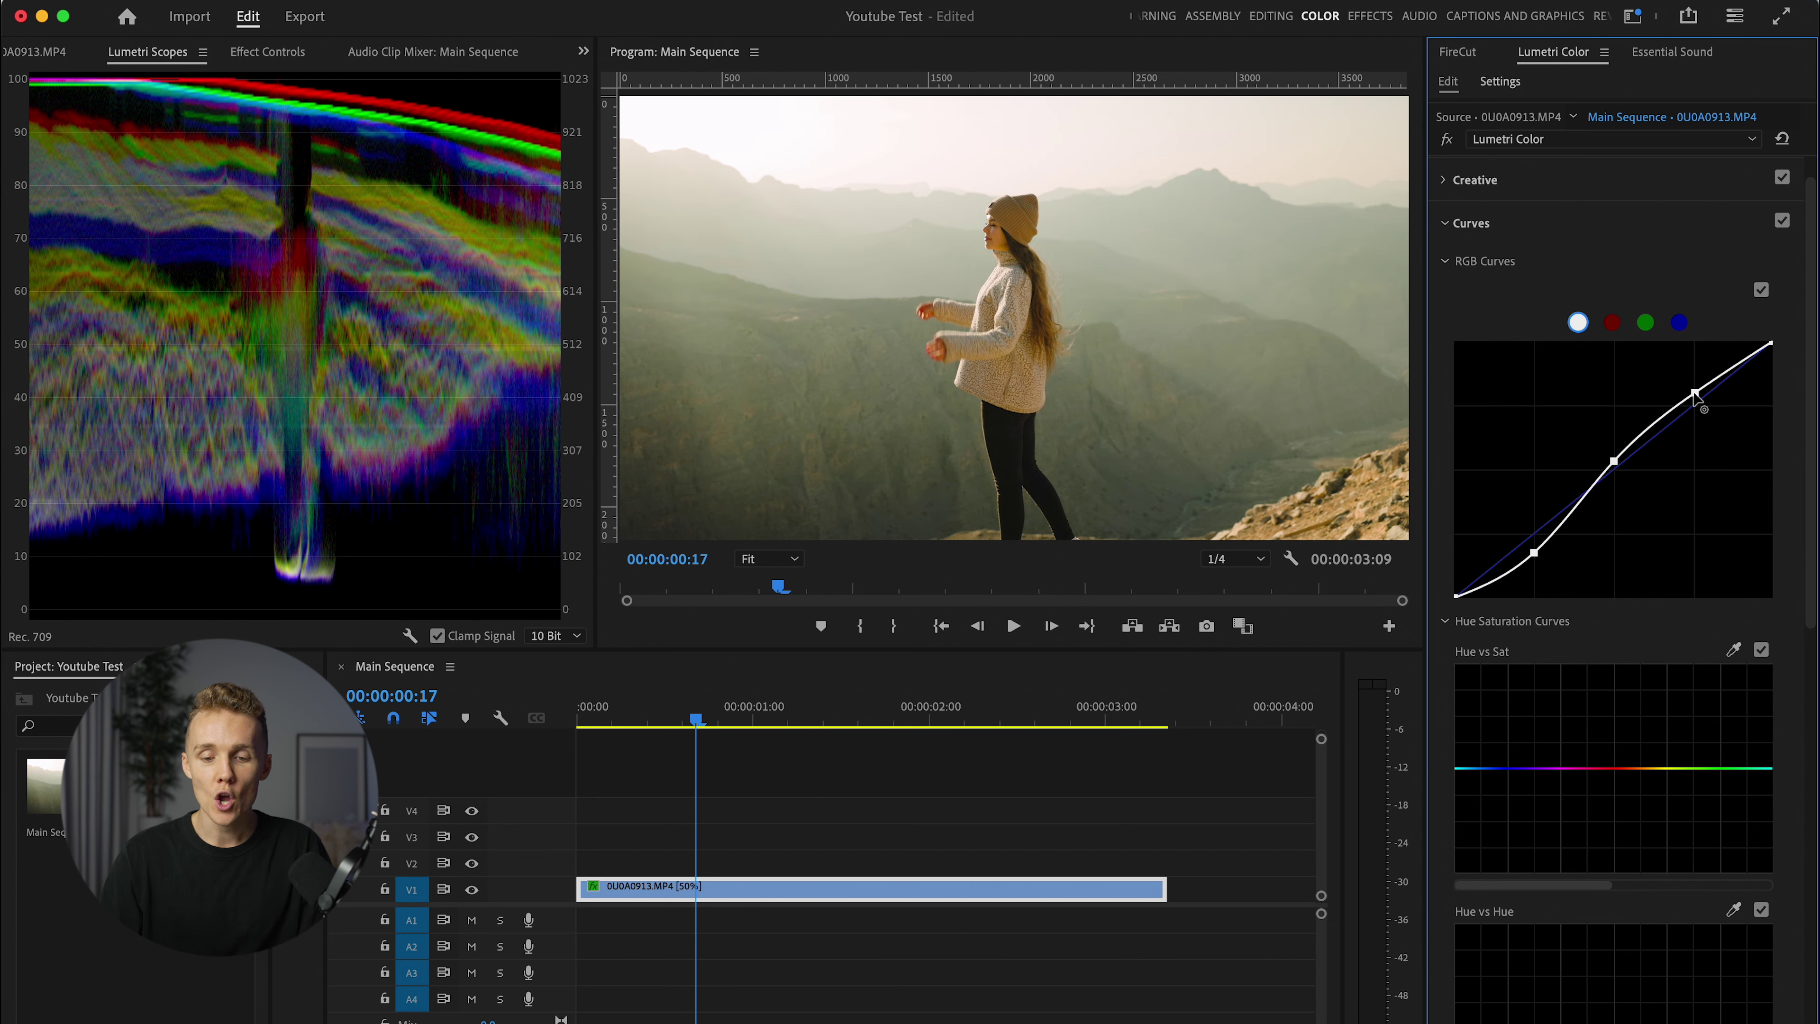
left_click_drag(1536, 555, 1533, 551)
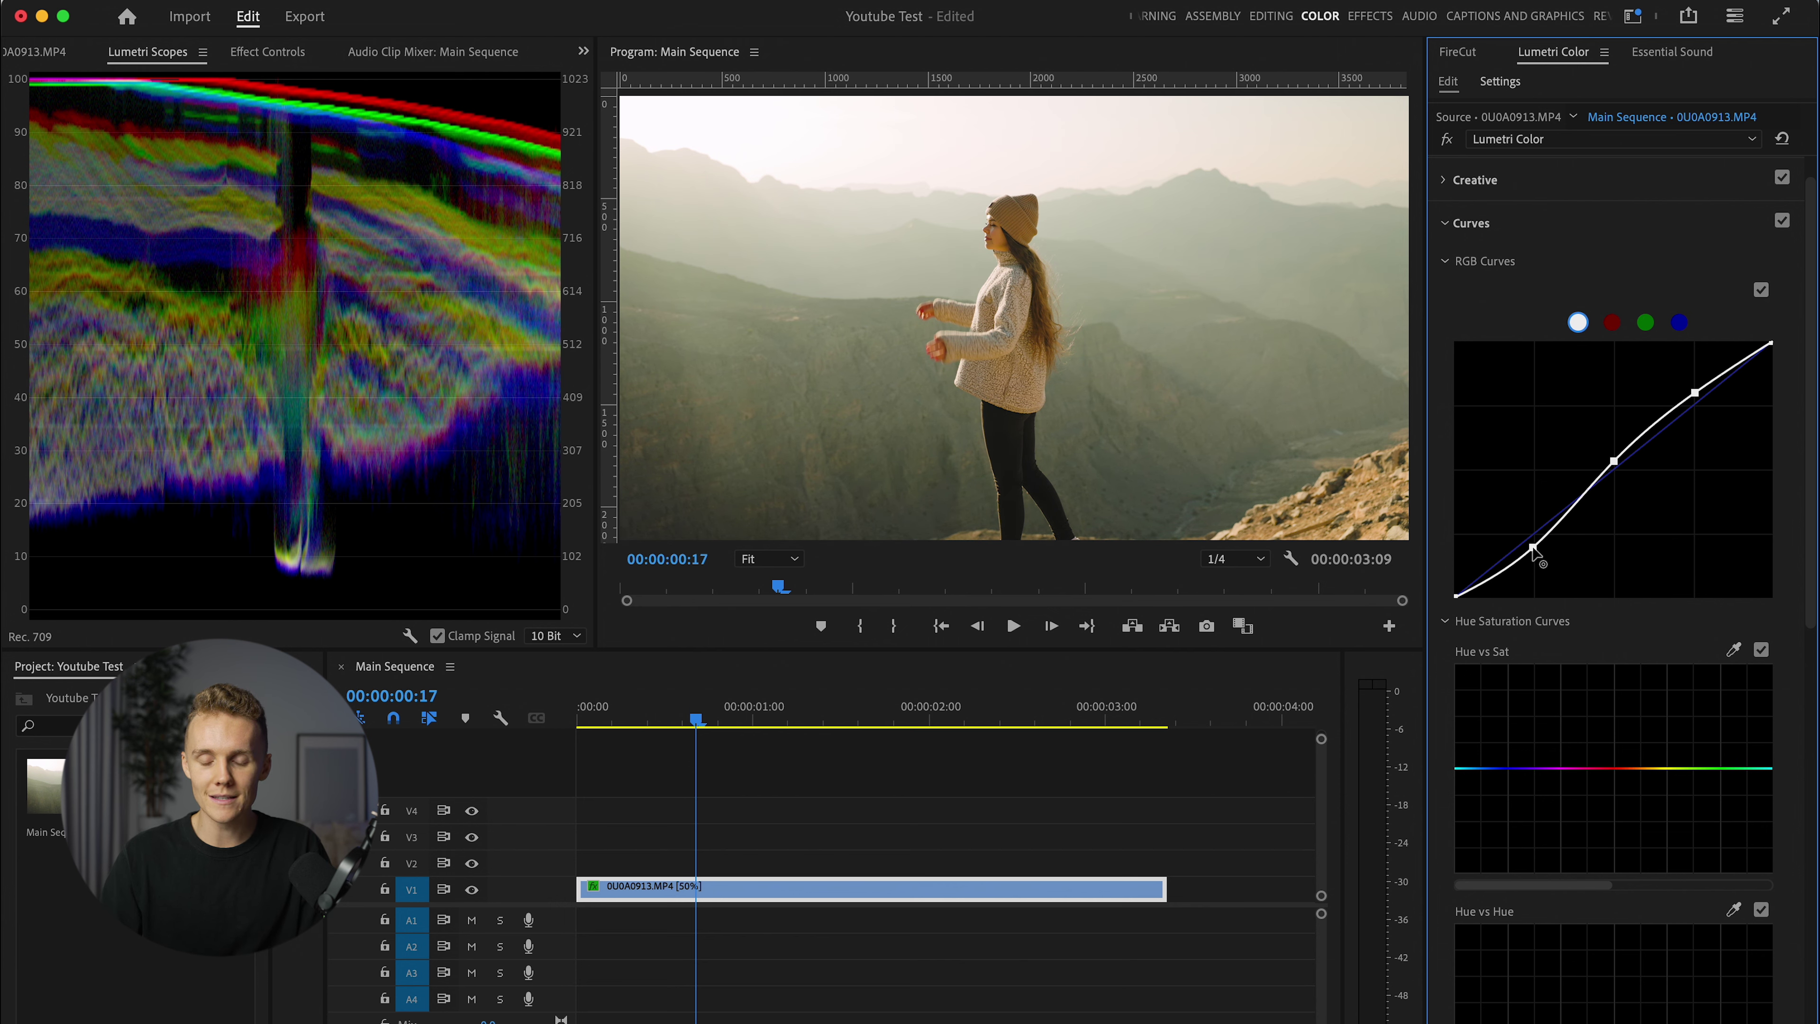
left_click(1761, 289)
left_click(1761, 289)
left_click(1761, 290)
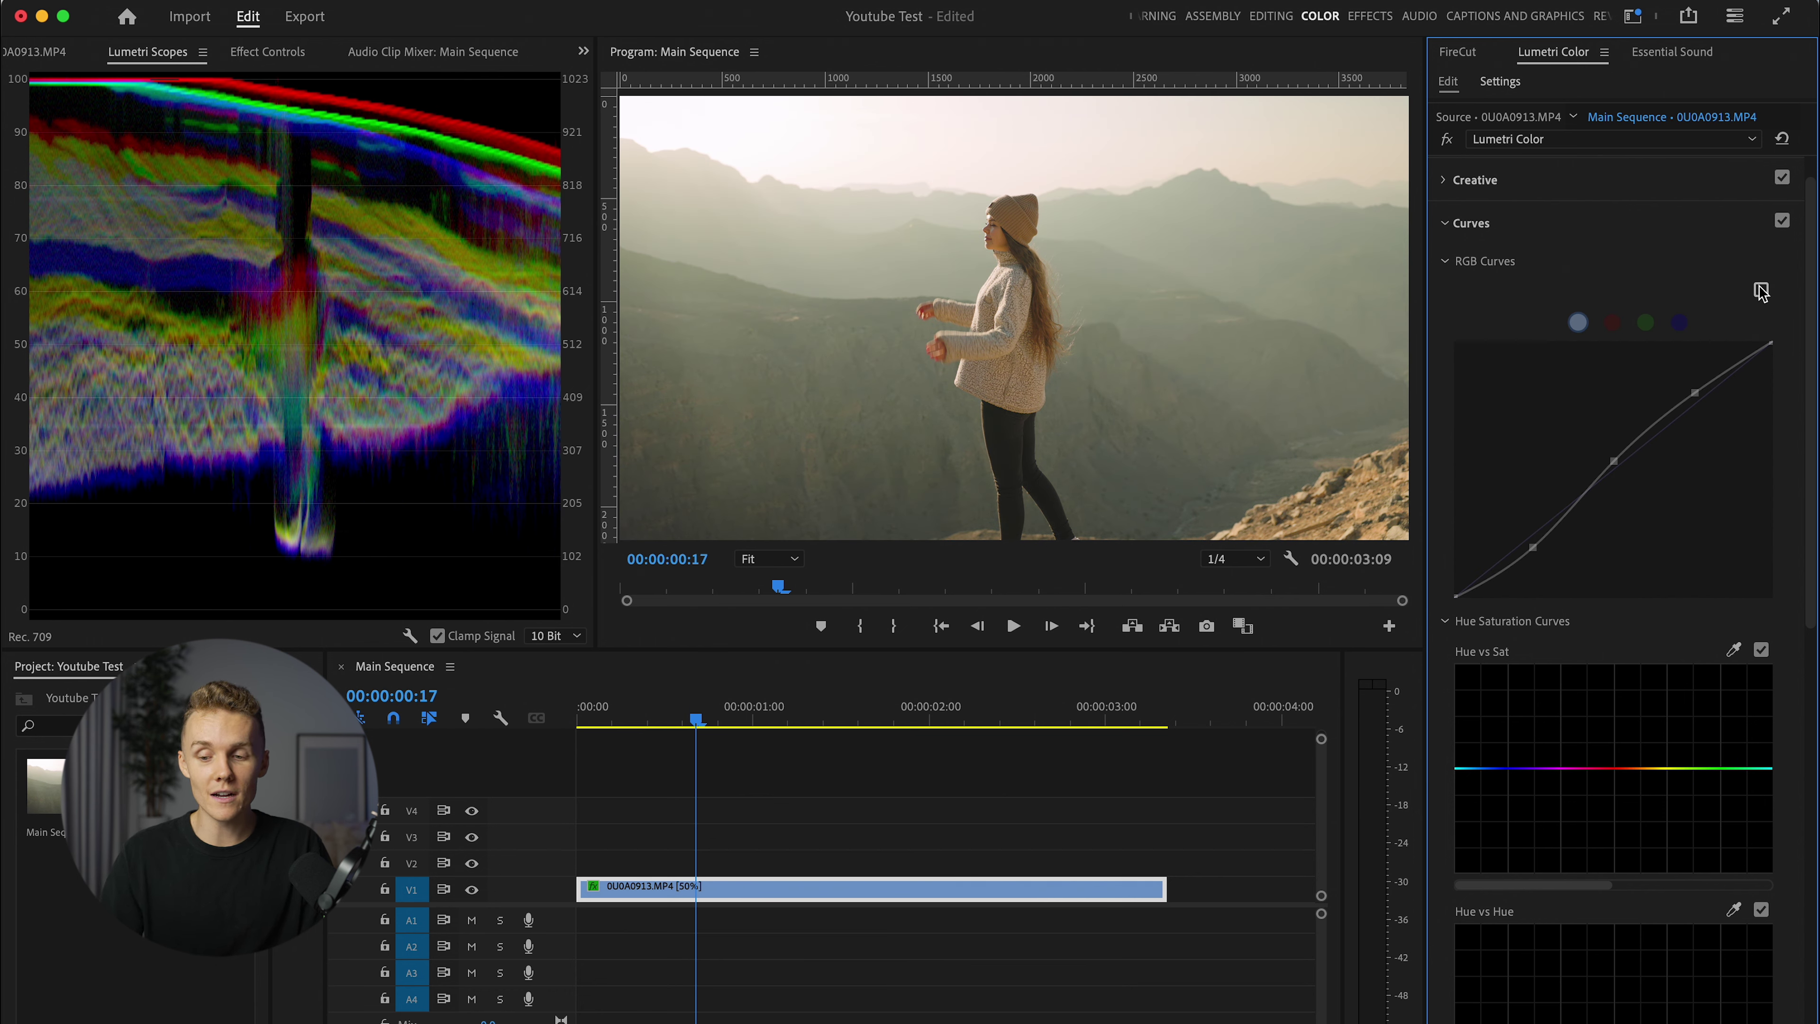
left_click(1761, 289)
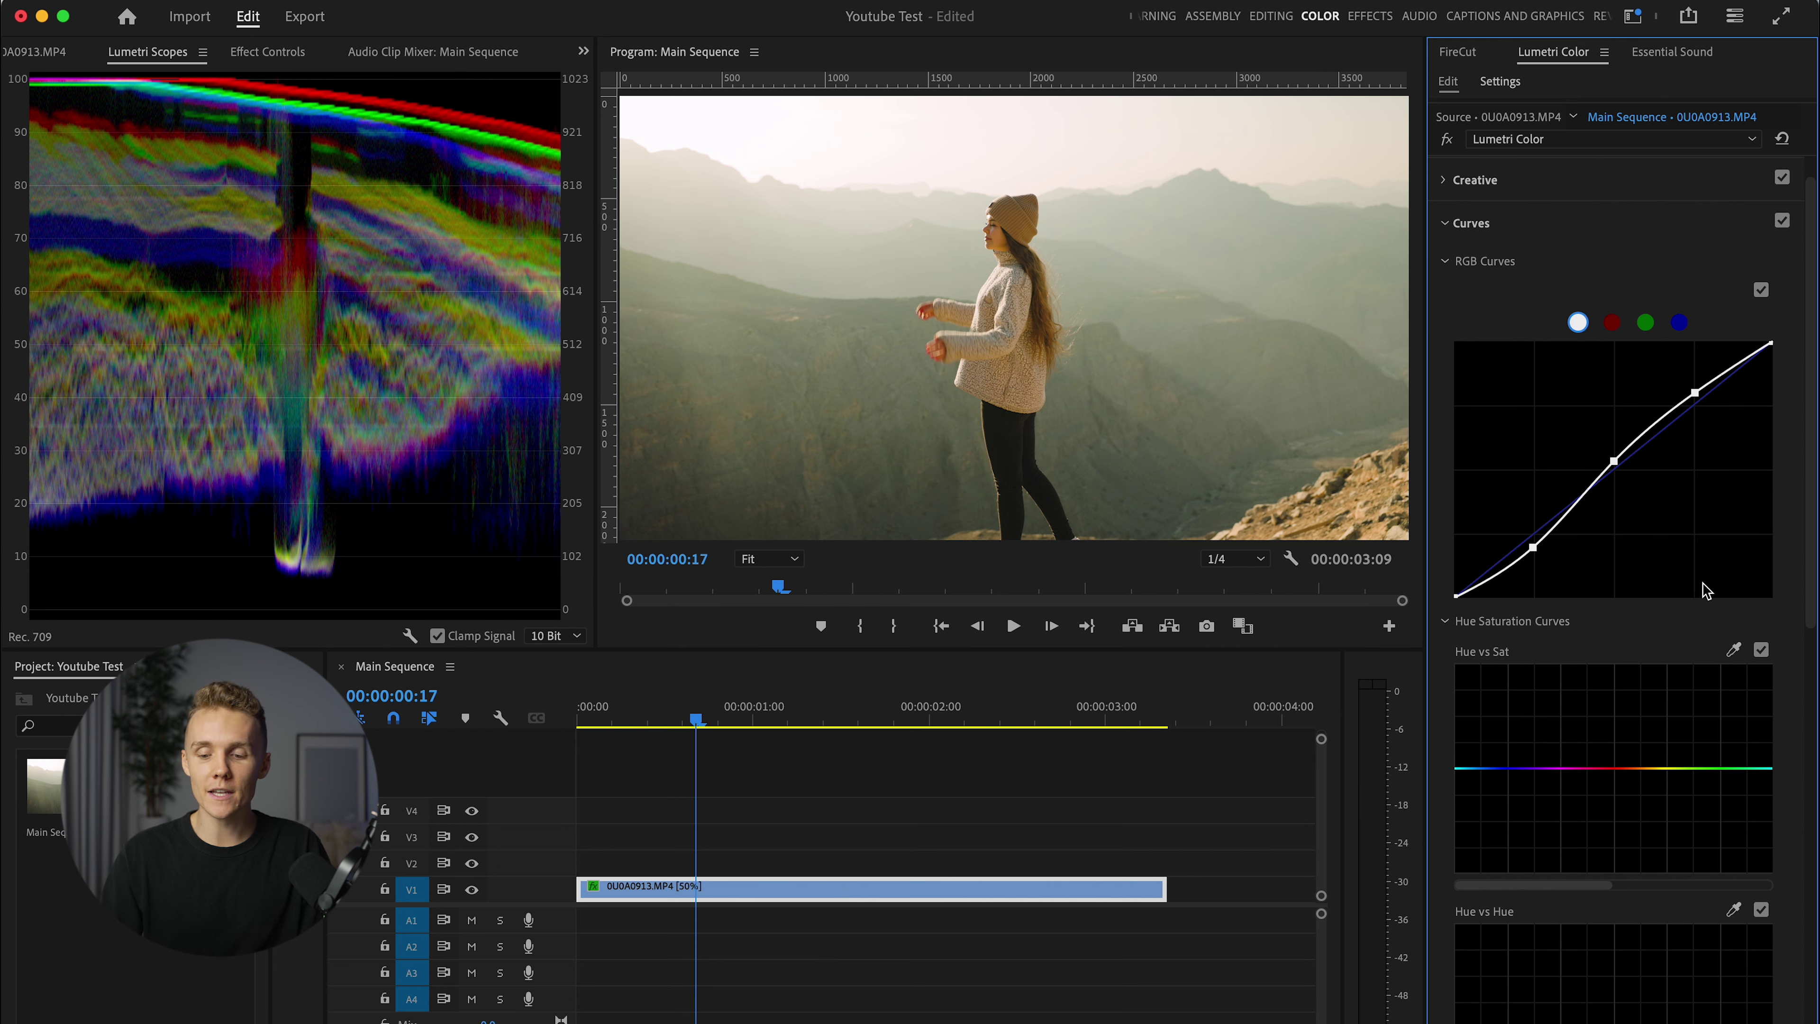
Step: Collapse the Curves section and switch the scope display to Vectorscope YUV only, turning off the Waveform (RGB)
scroll(1659, 792, "down", 5)
scroll(1660, 623, "up", 6)
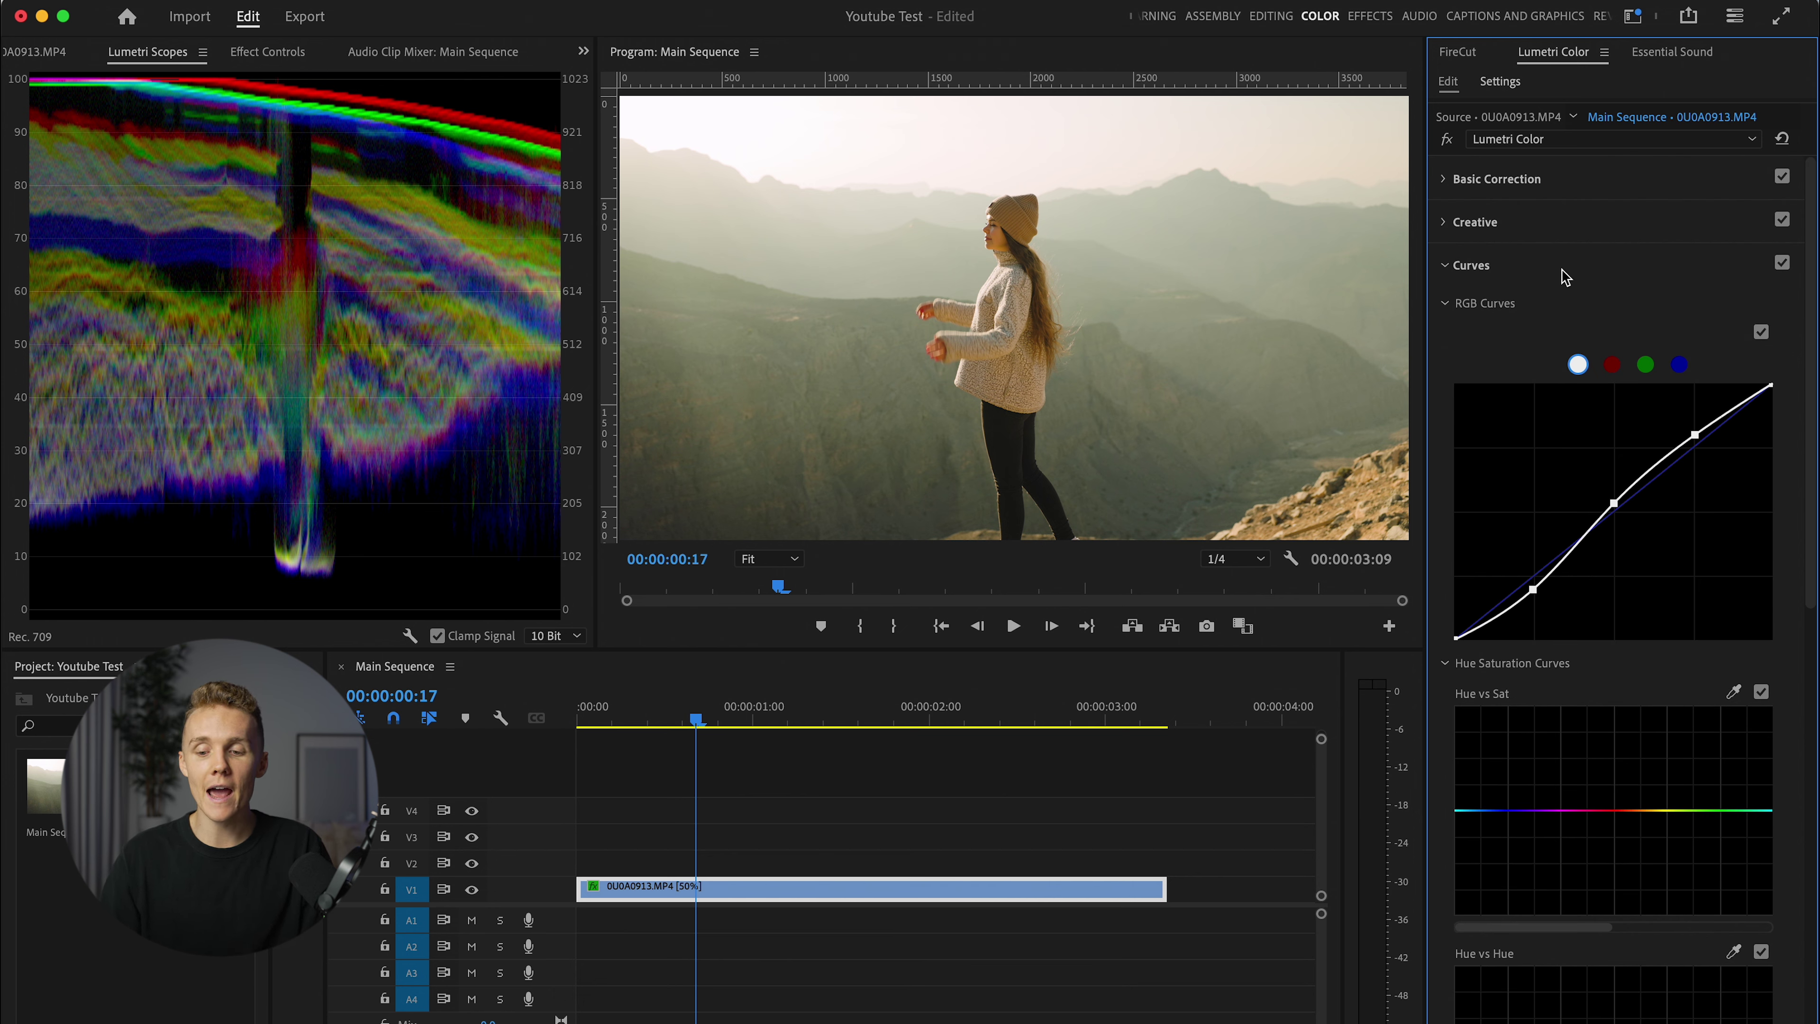
left_click(1528, 267)
right_click(310, 290)
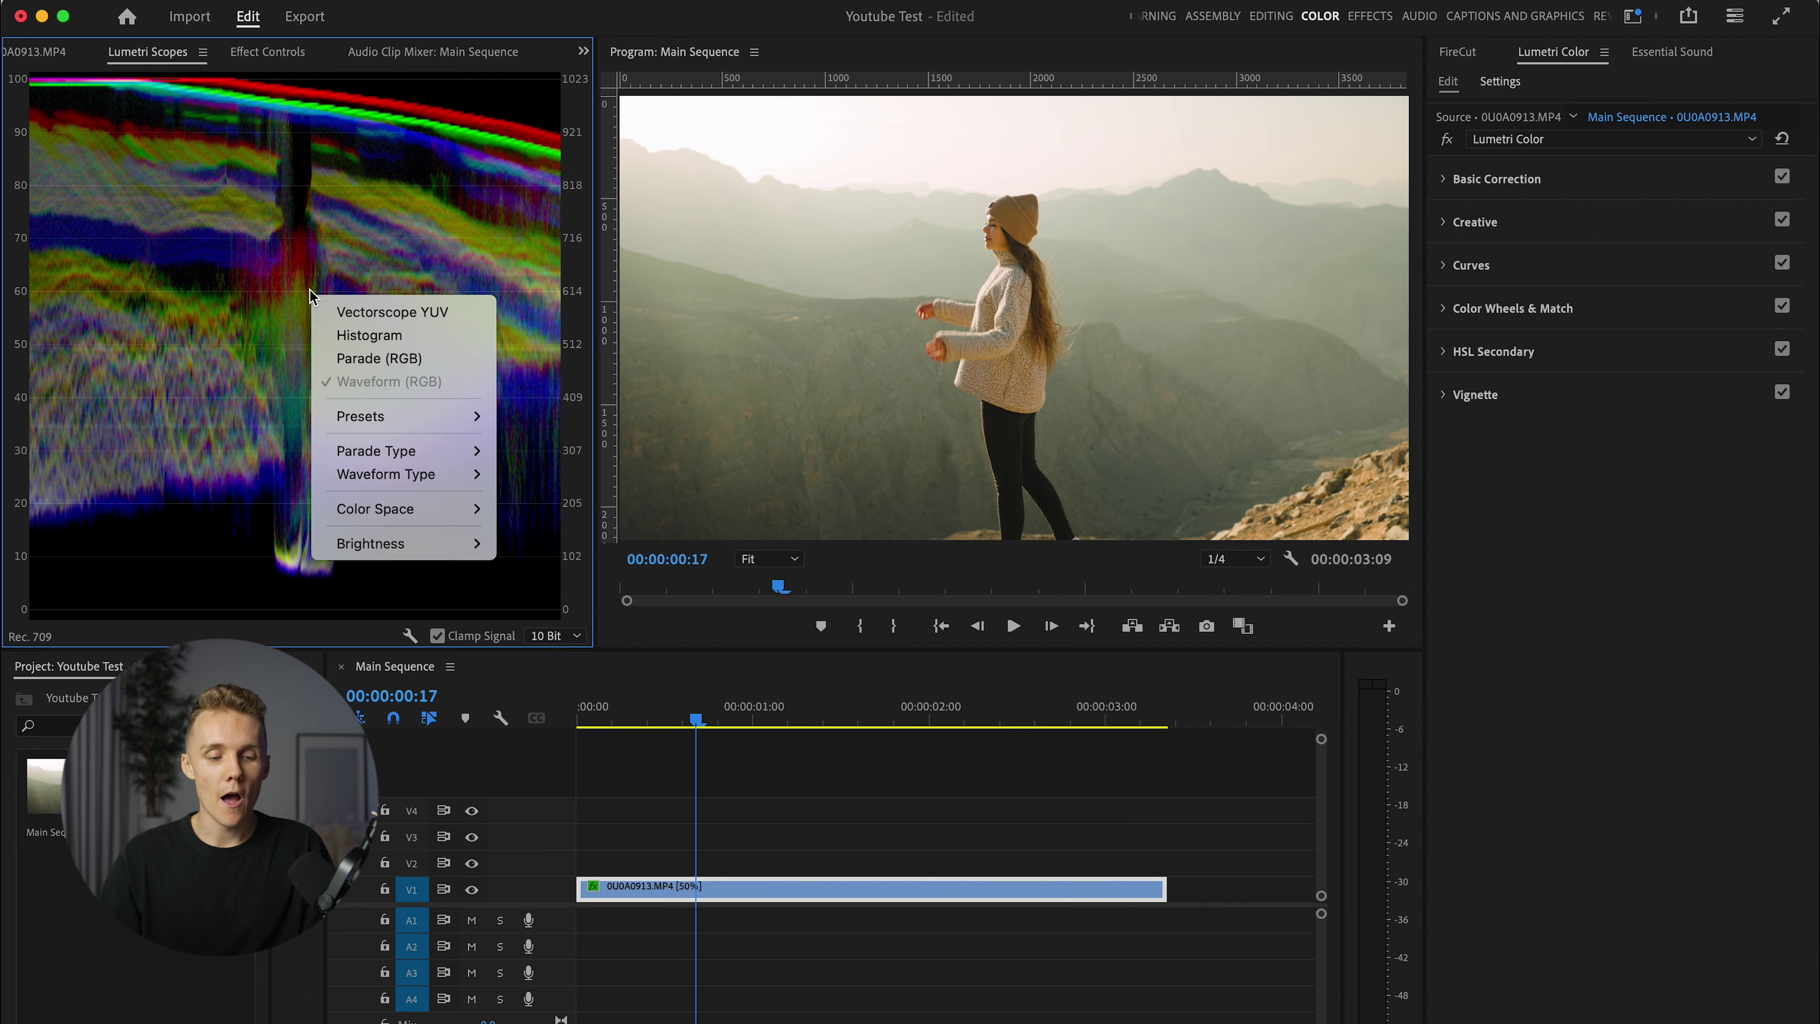
left_click(389, 312)
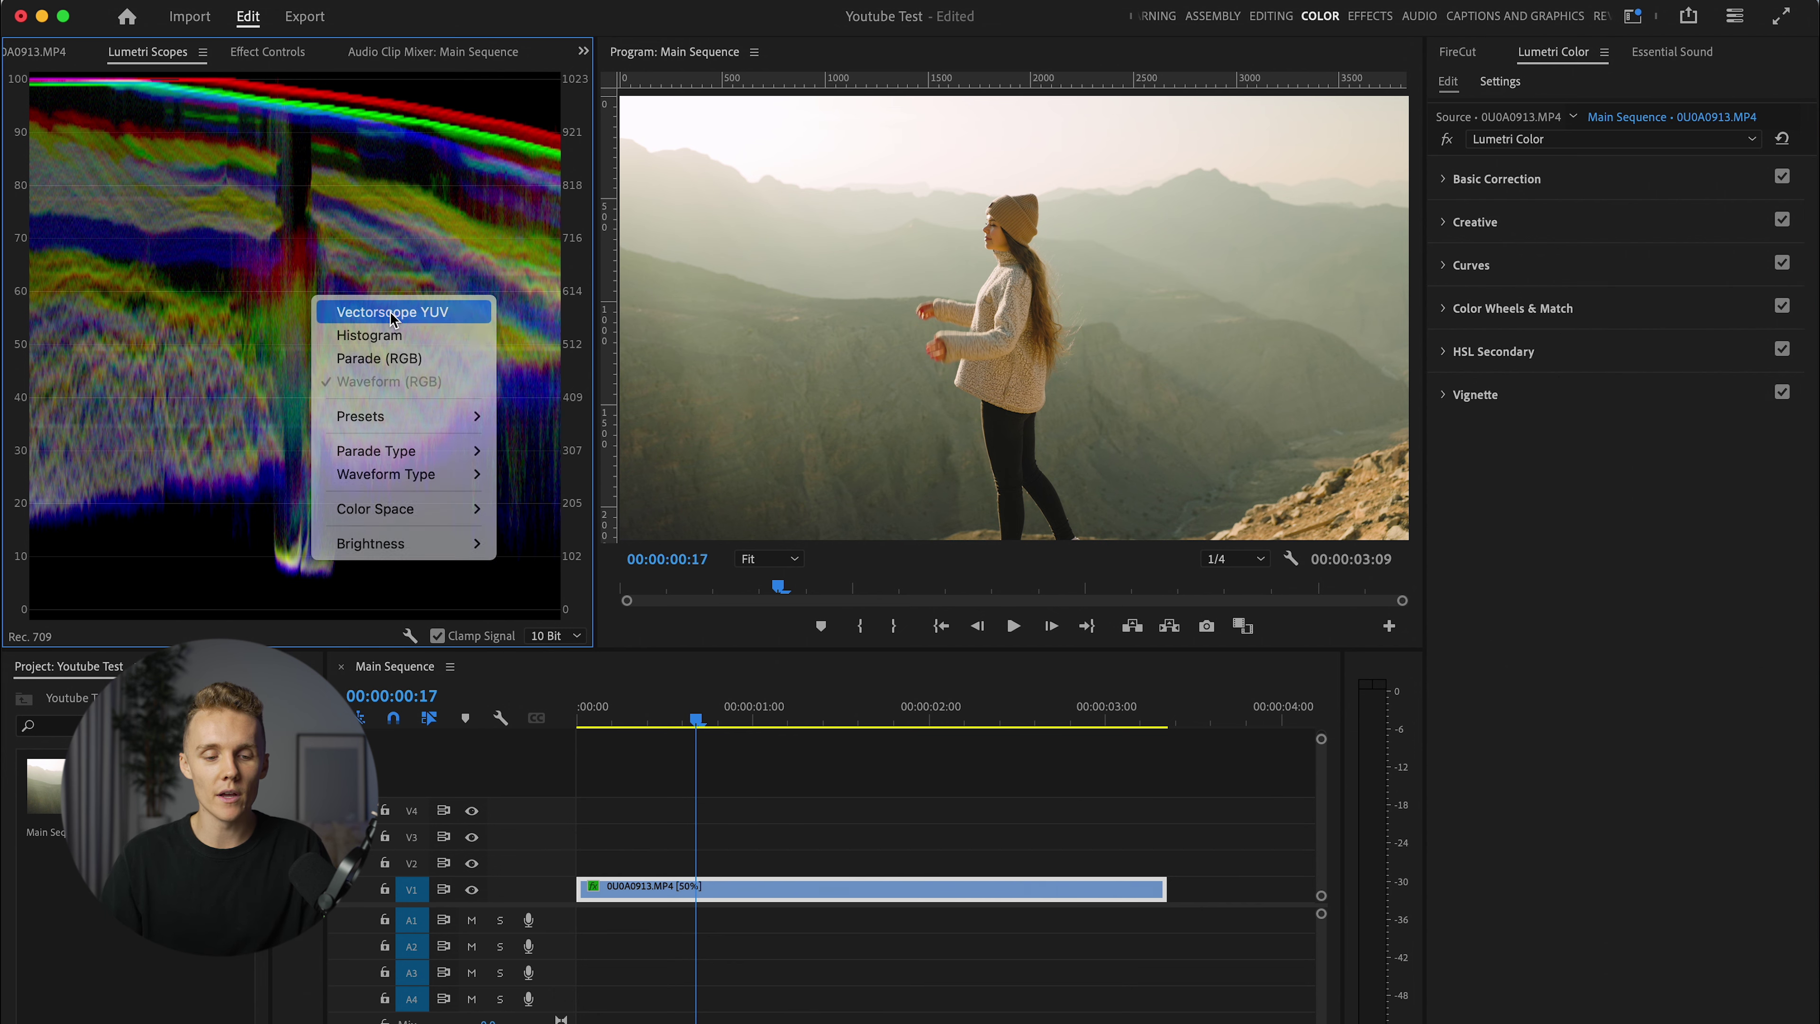
right_click(159, 281)
left_click(186, 368)
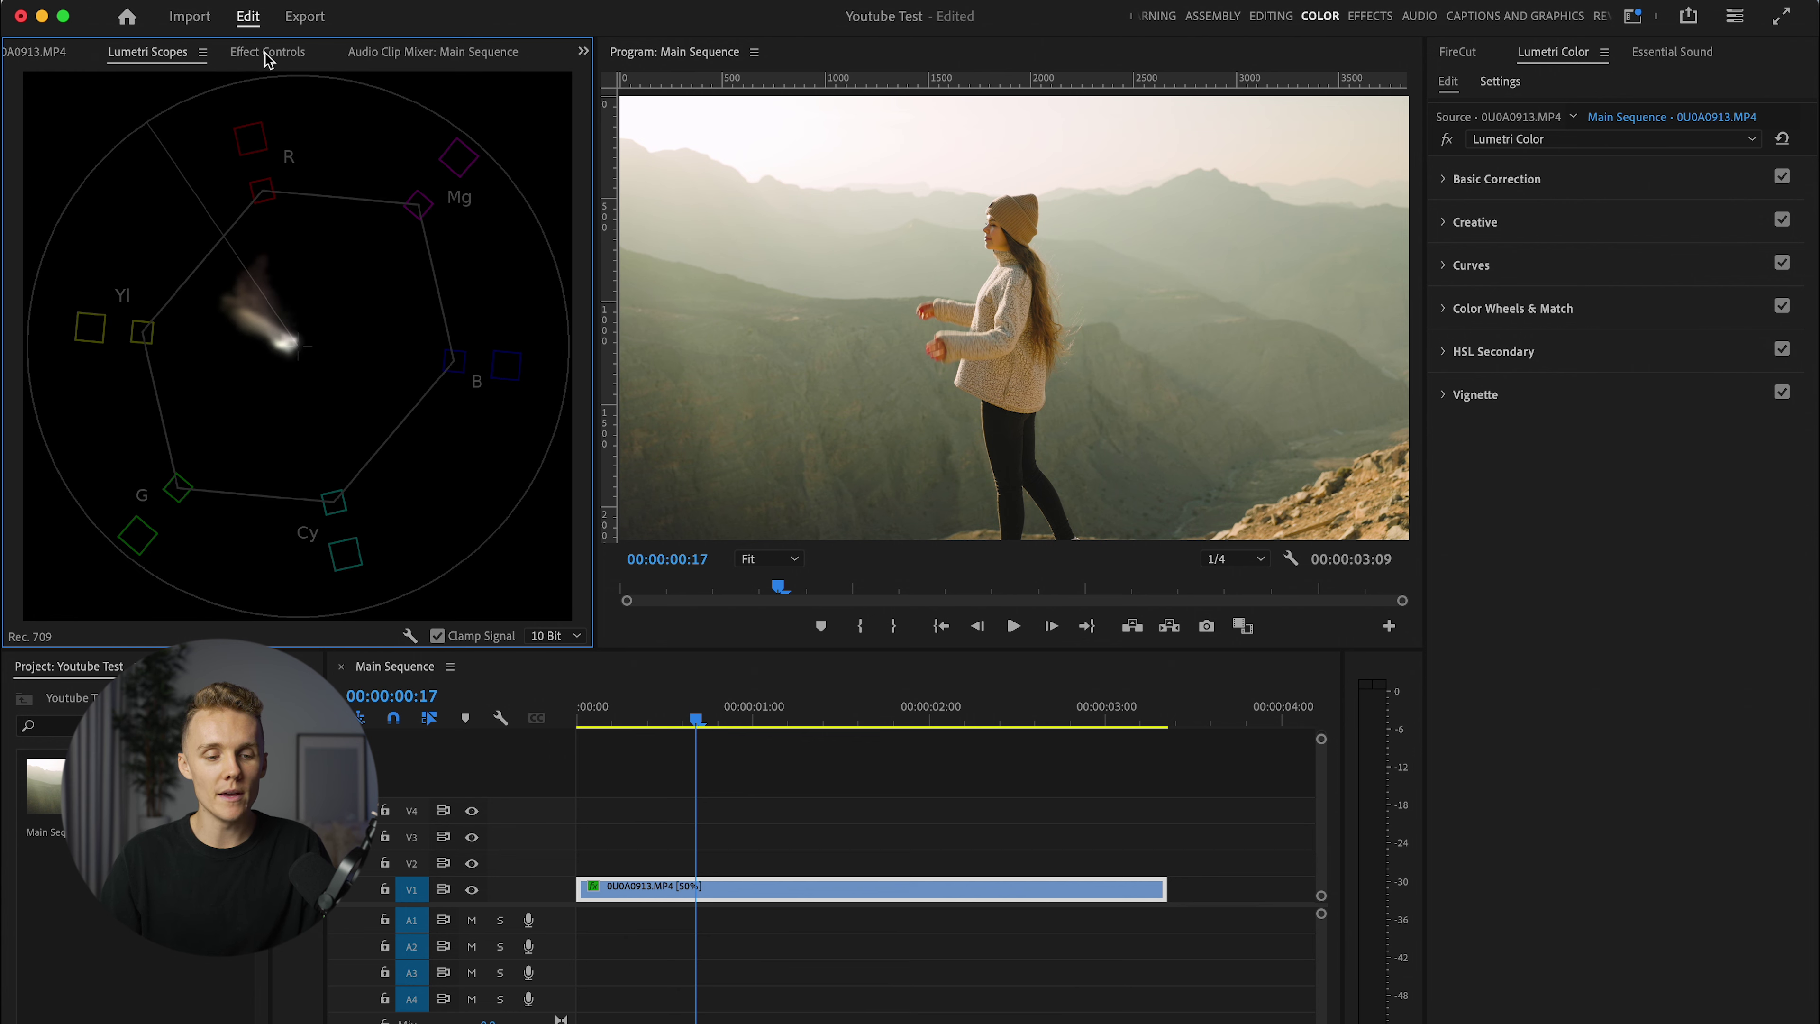
Step: Show the clip's effect controls and magnify the program preview to 200%, framed on the woman's face
left_click(266, 53)
left_click(780, 559)
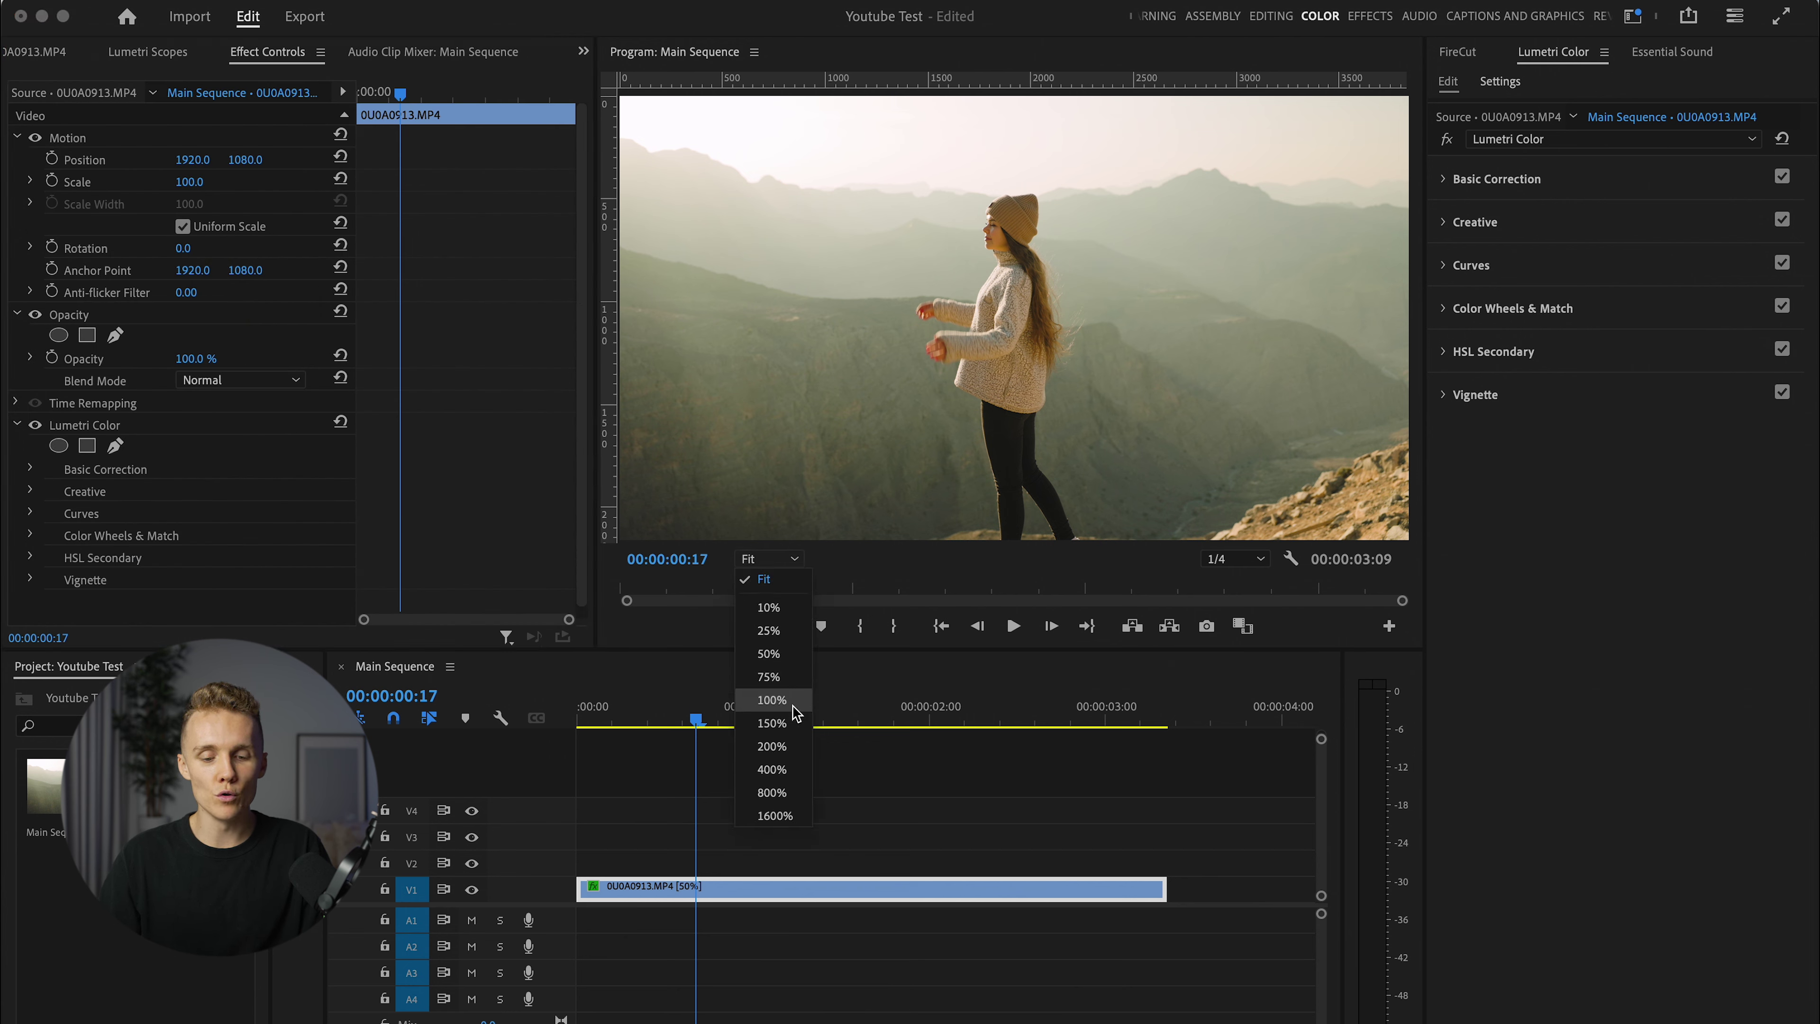
left_click(791, 748)
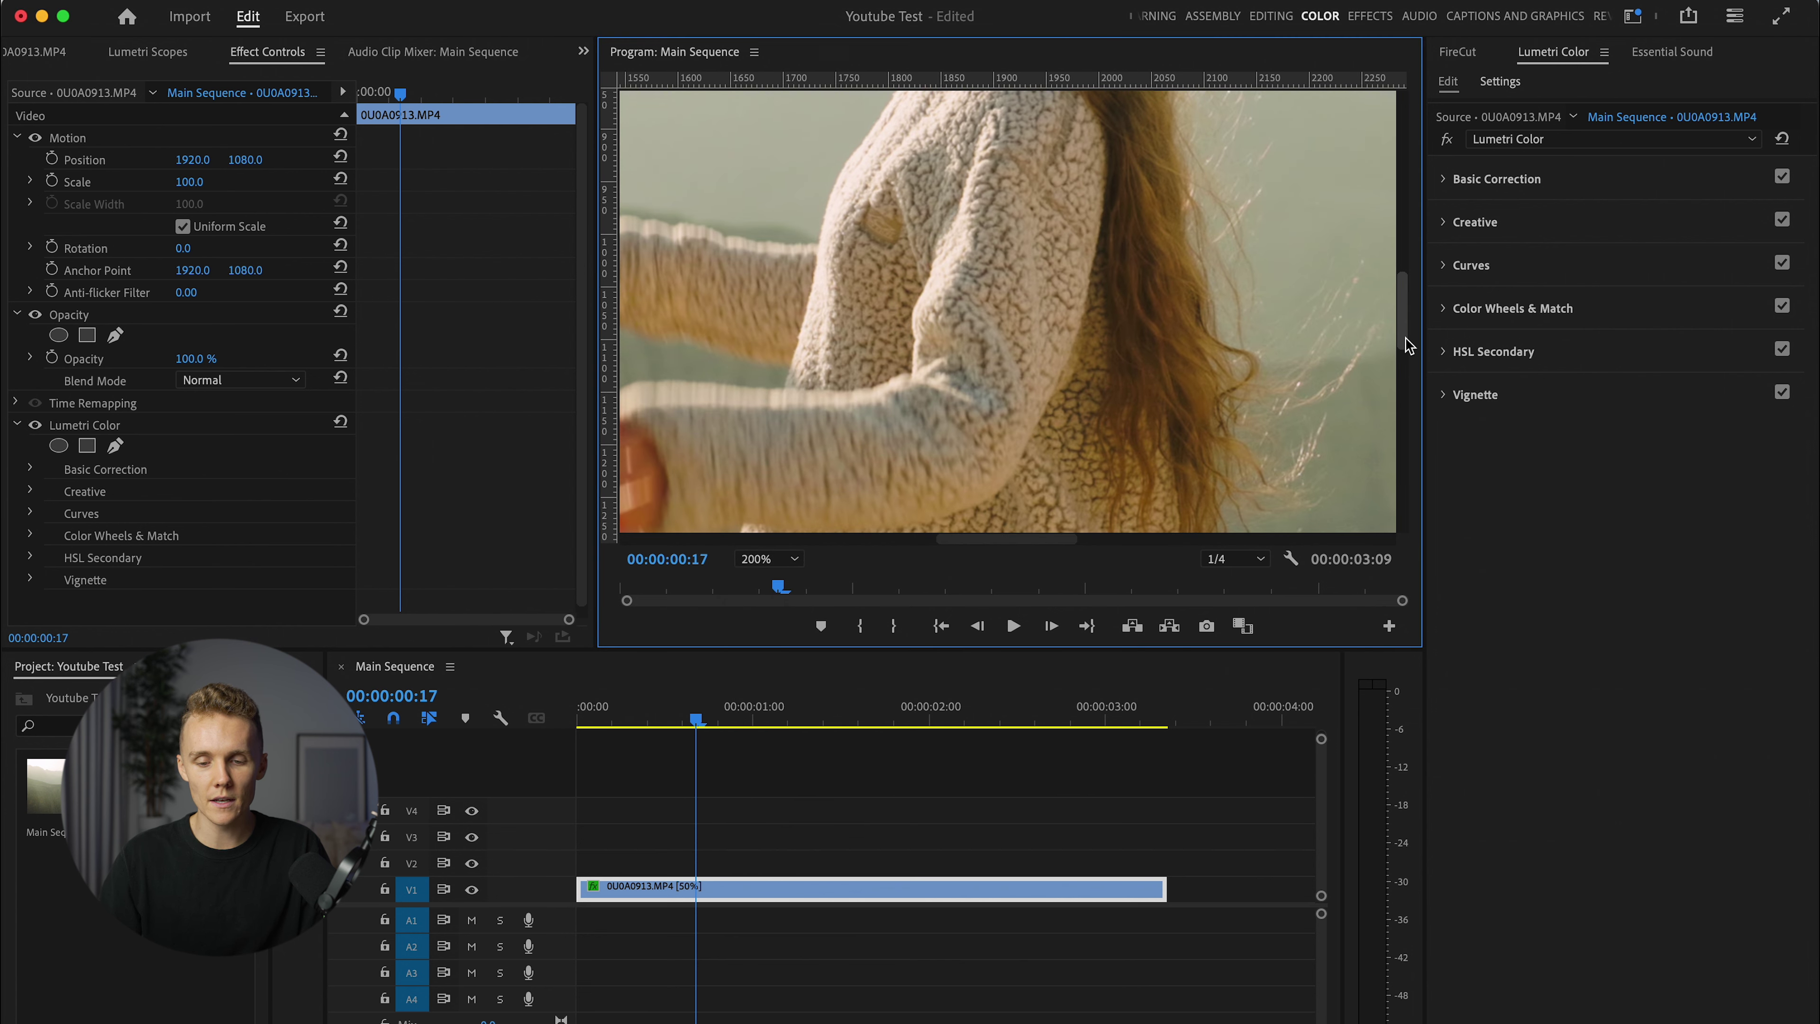
left_click_drag(1408, 343, 1407, 281)
left_click(114, 445)
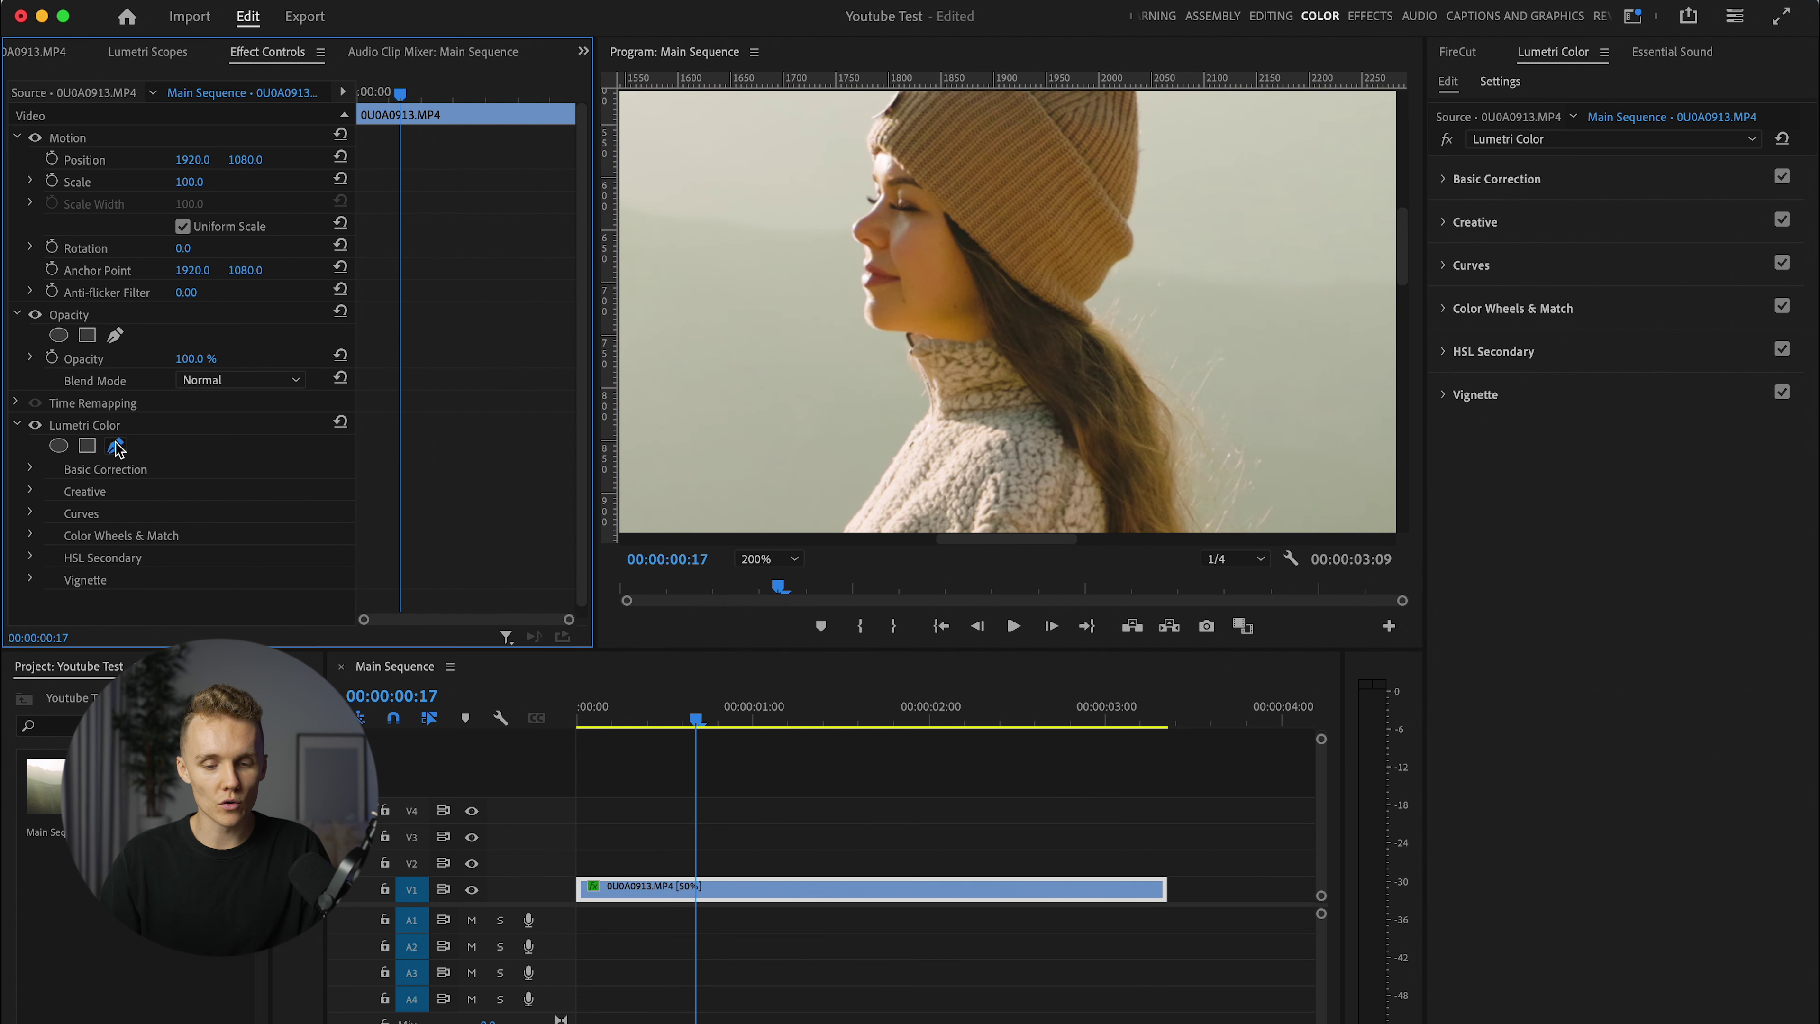
left_click(925, 236)
left_click(906, 312)
left_click(966, 319)
left_click(925, 236)
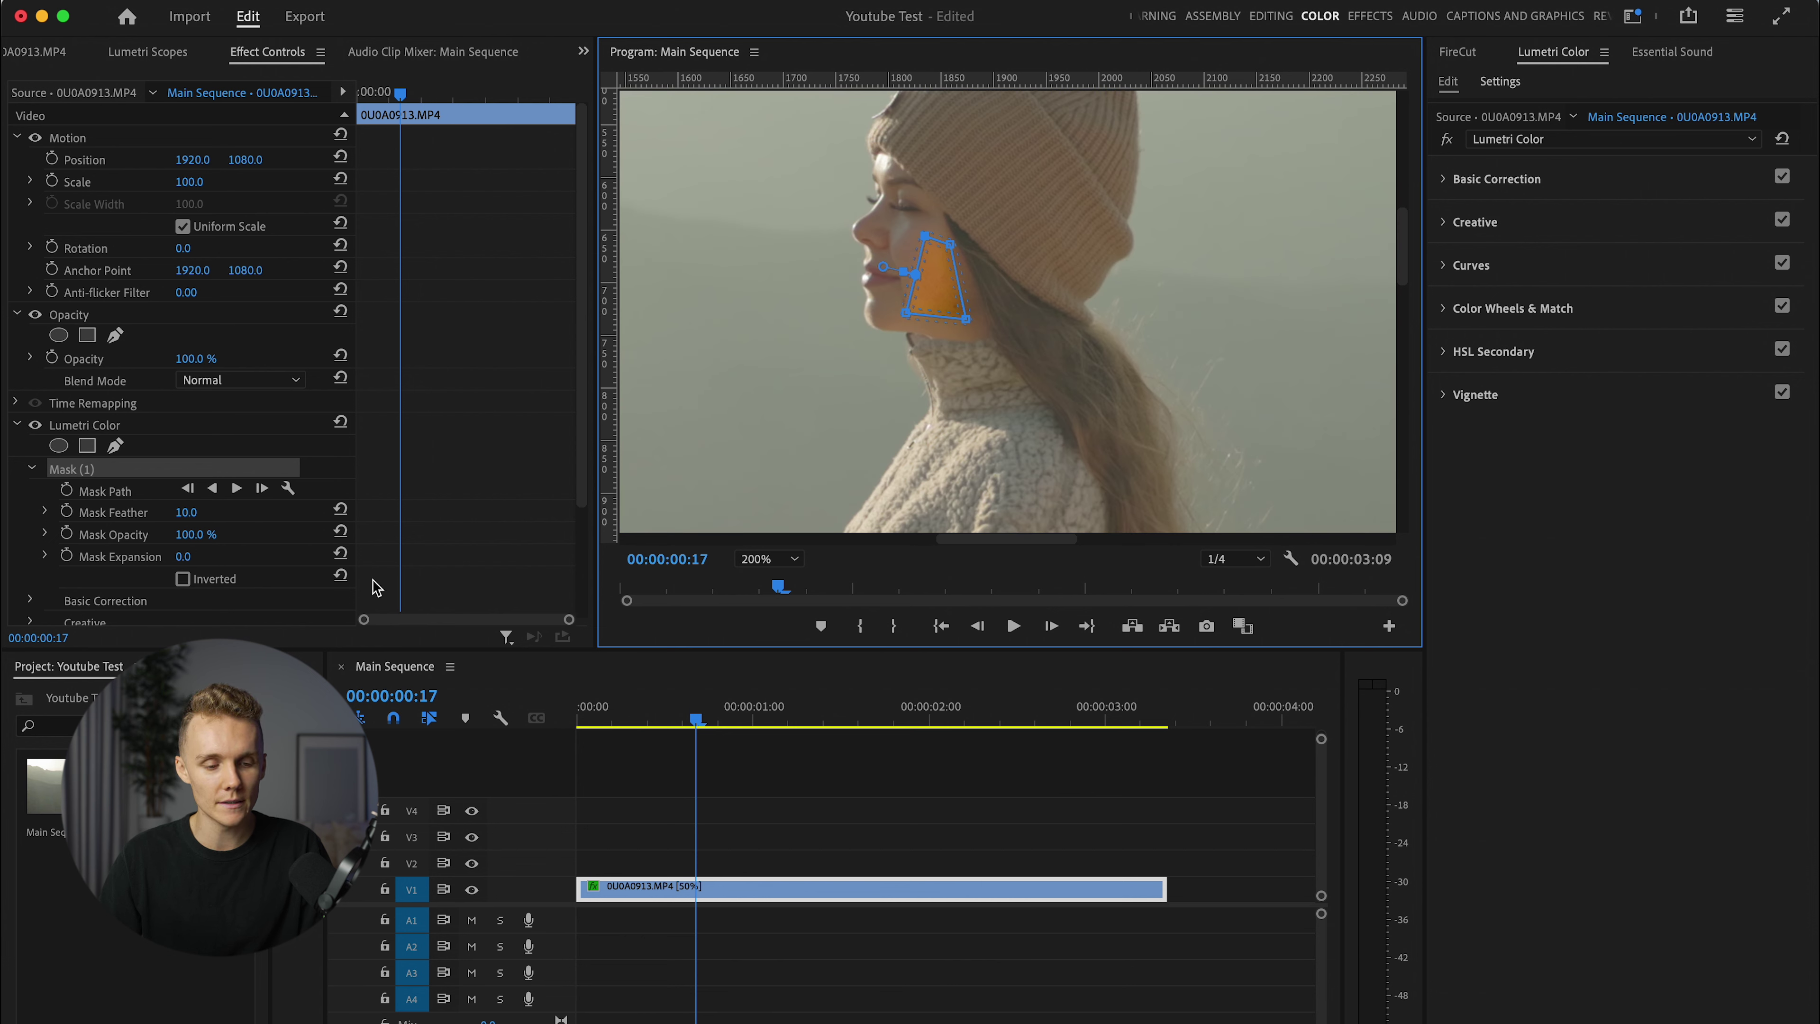
left_click(98, 472)
key("Delete")
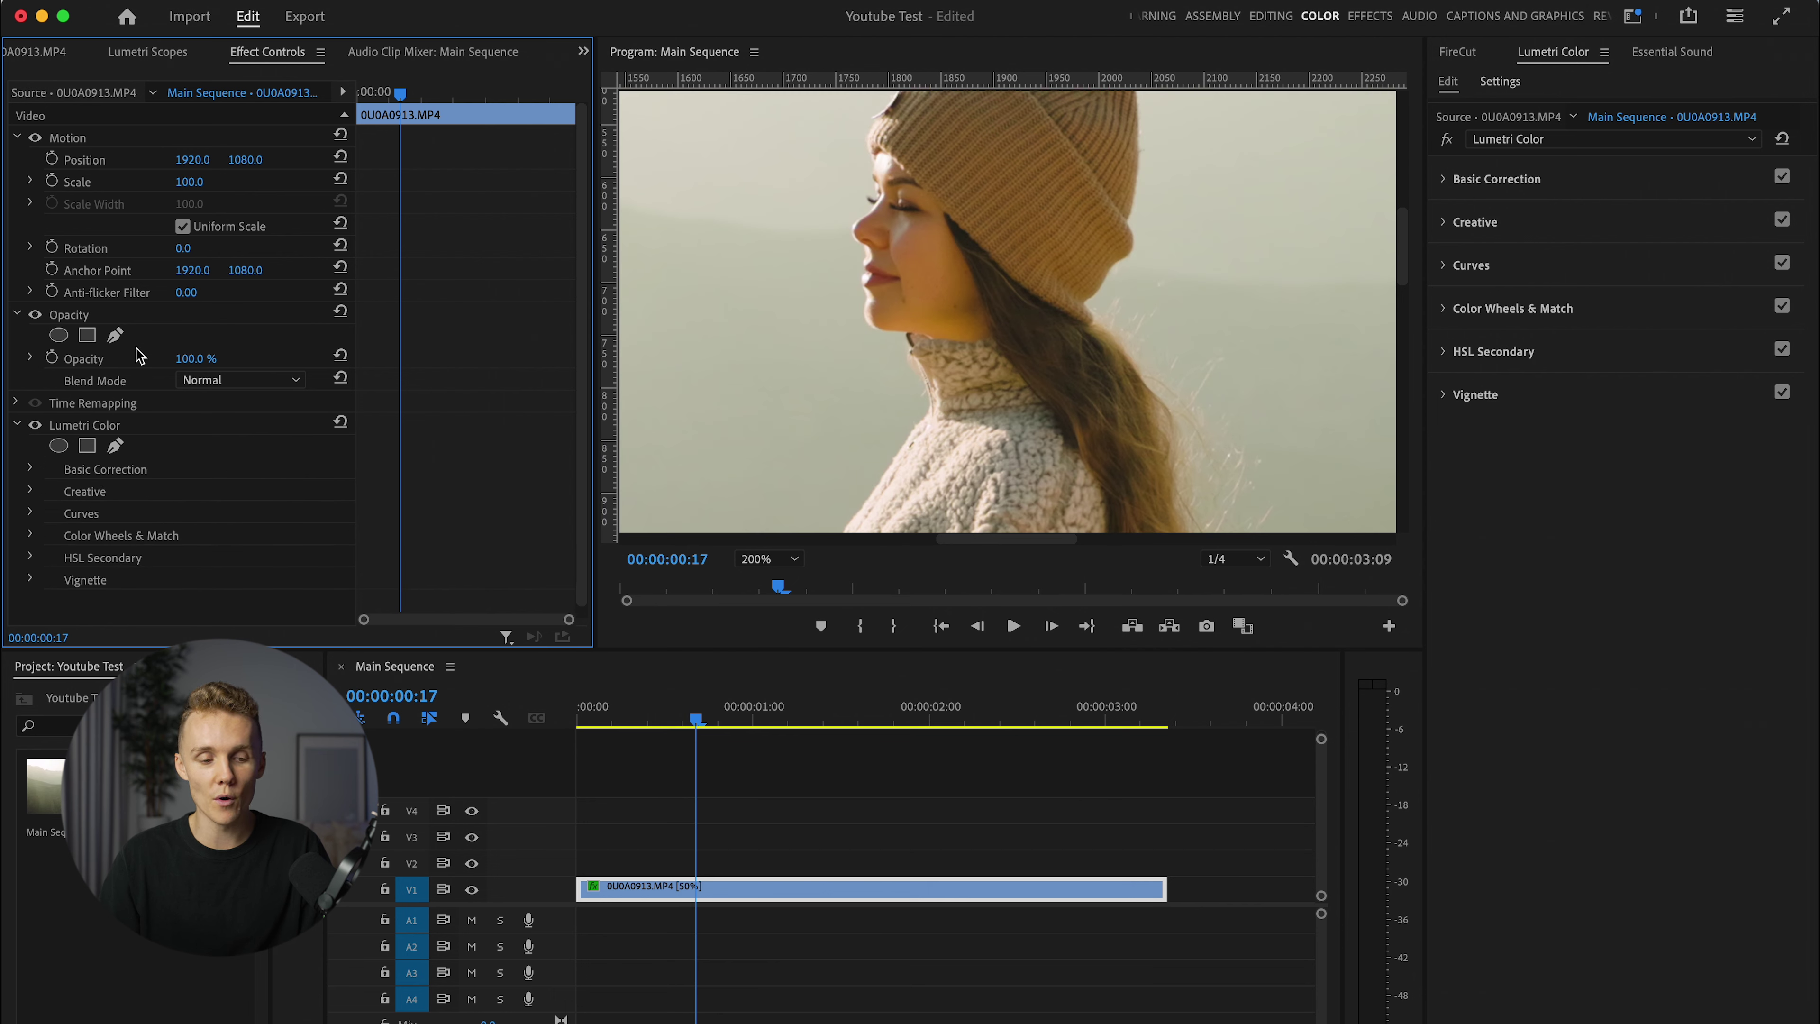
Step: Draw a closed four-point freeform Opacity mask around a patch of skin on the woman's cheek
left_click(112, 336)
left_click(923, 232)
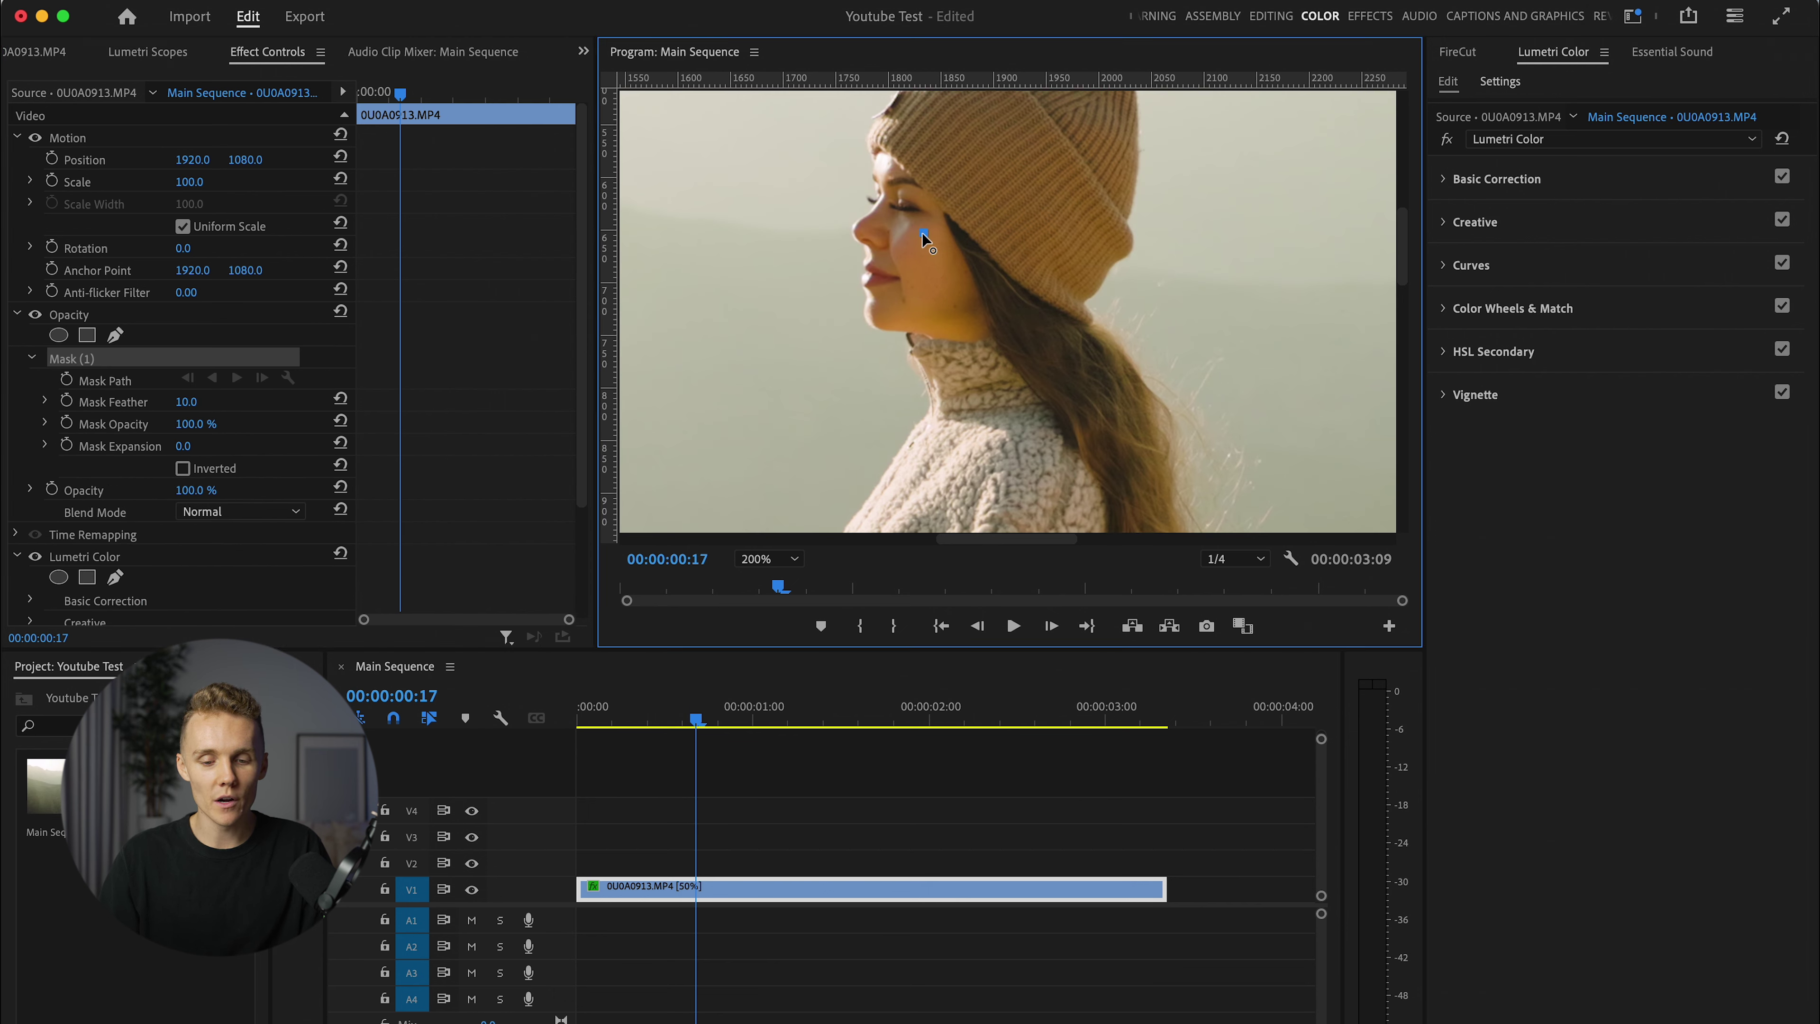
left_click(953, 329)
left_click(955, 292)
left_click(923, 232)
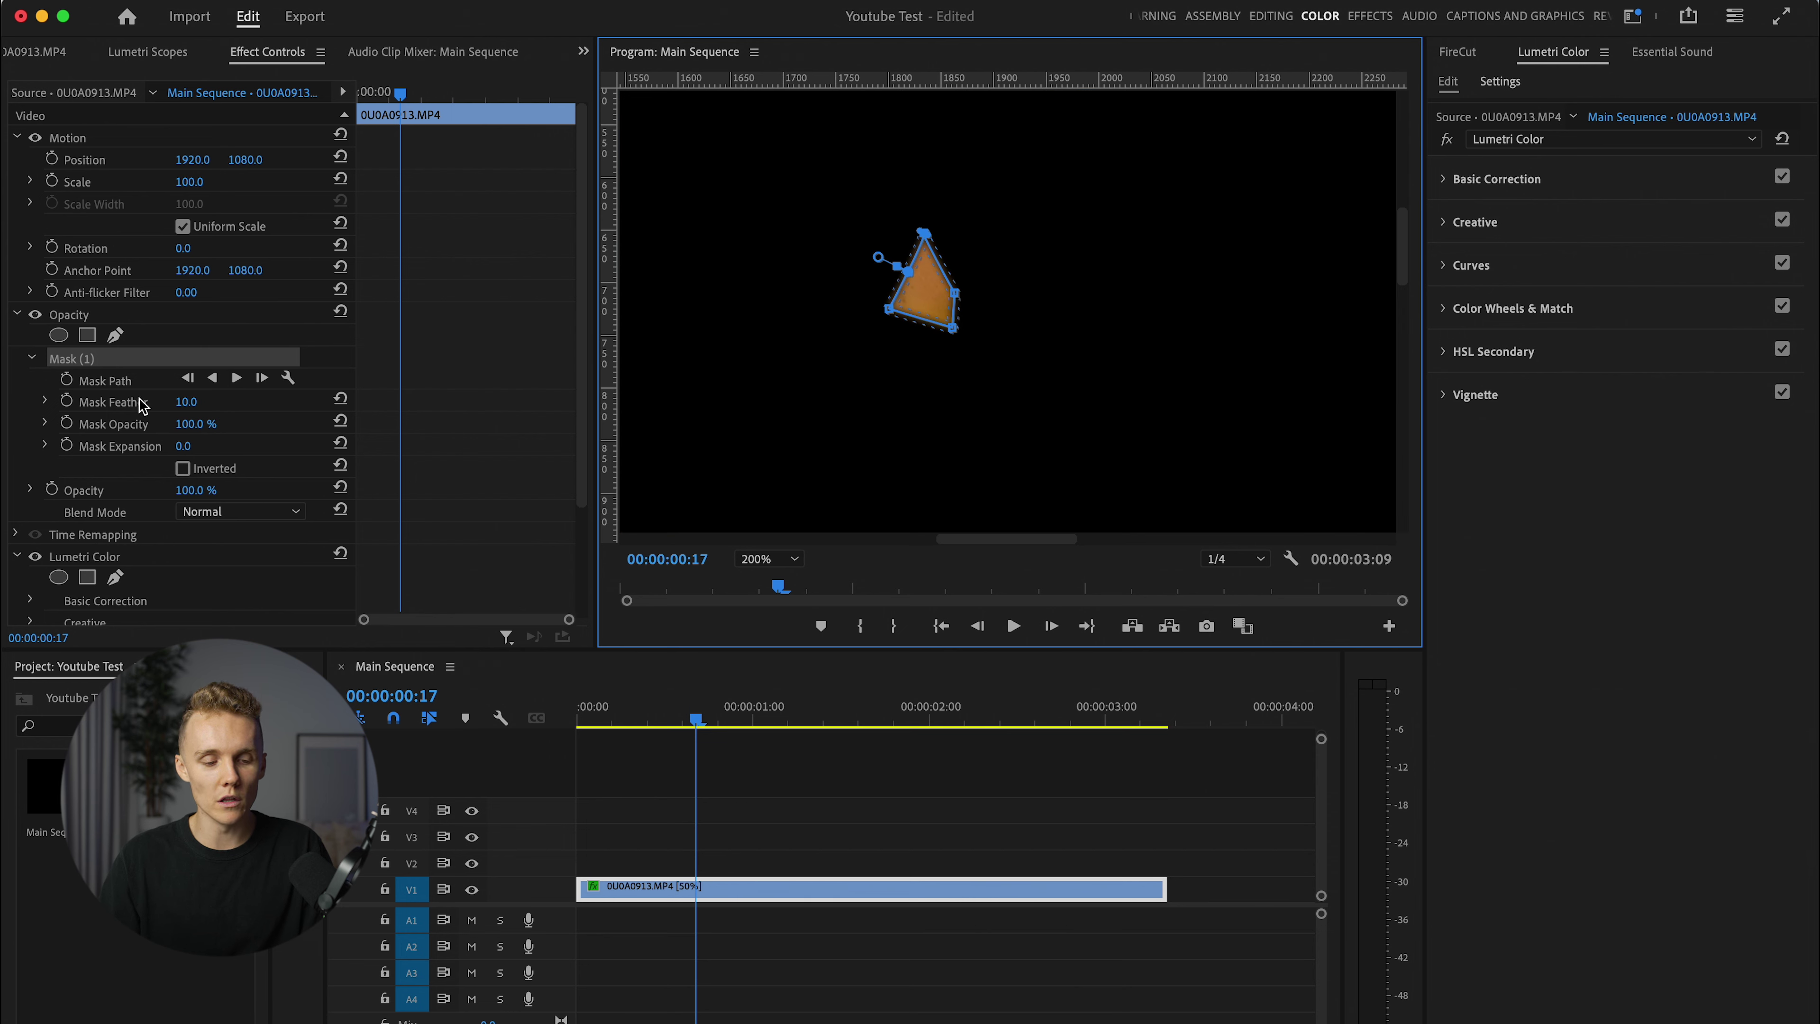
left_click(59, 559)
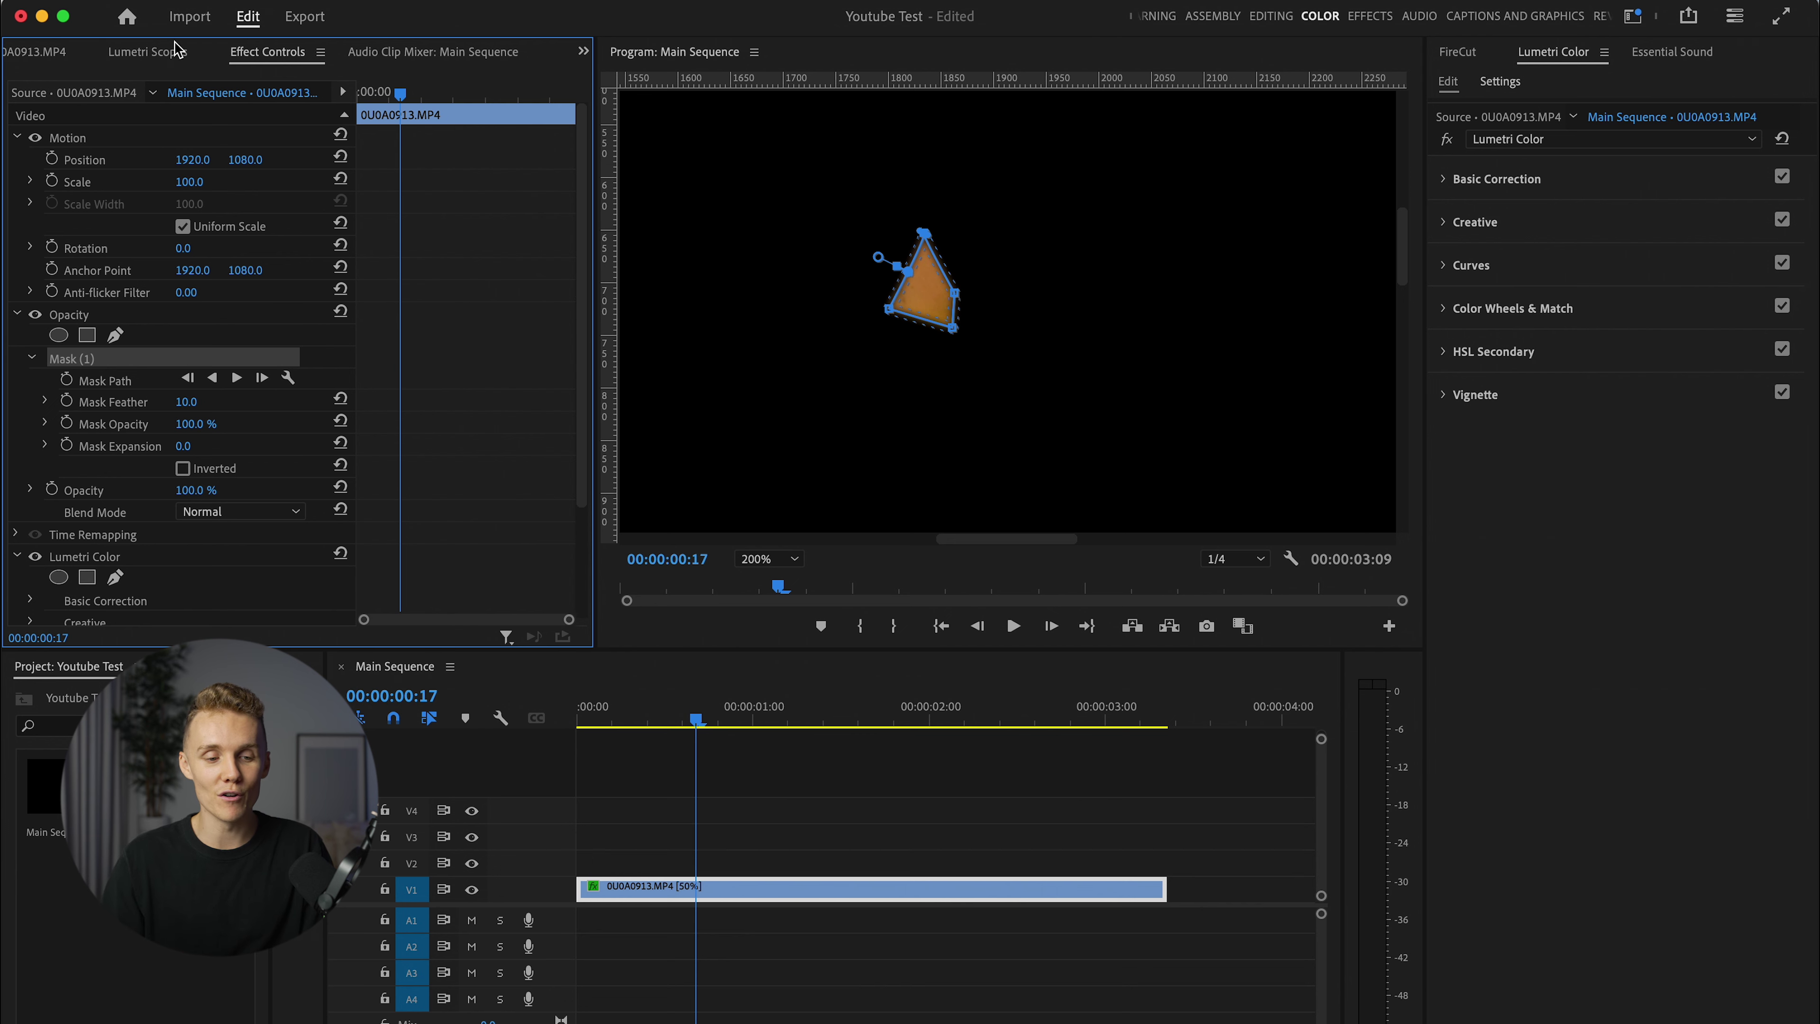
Step: Show the vectorscope for the masked skin and raise the Basic Correction Tint to about 13.4
left_click(150, 52)
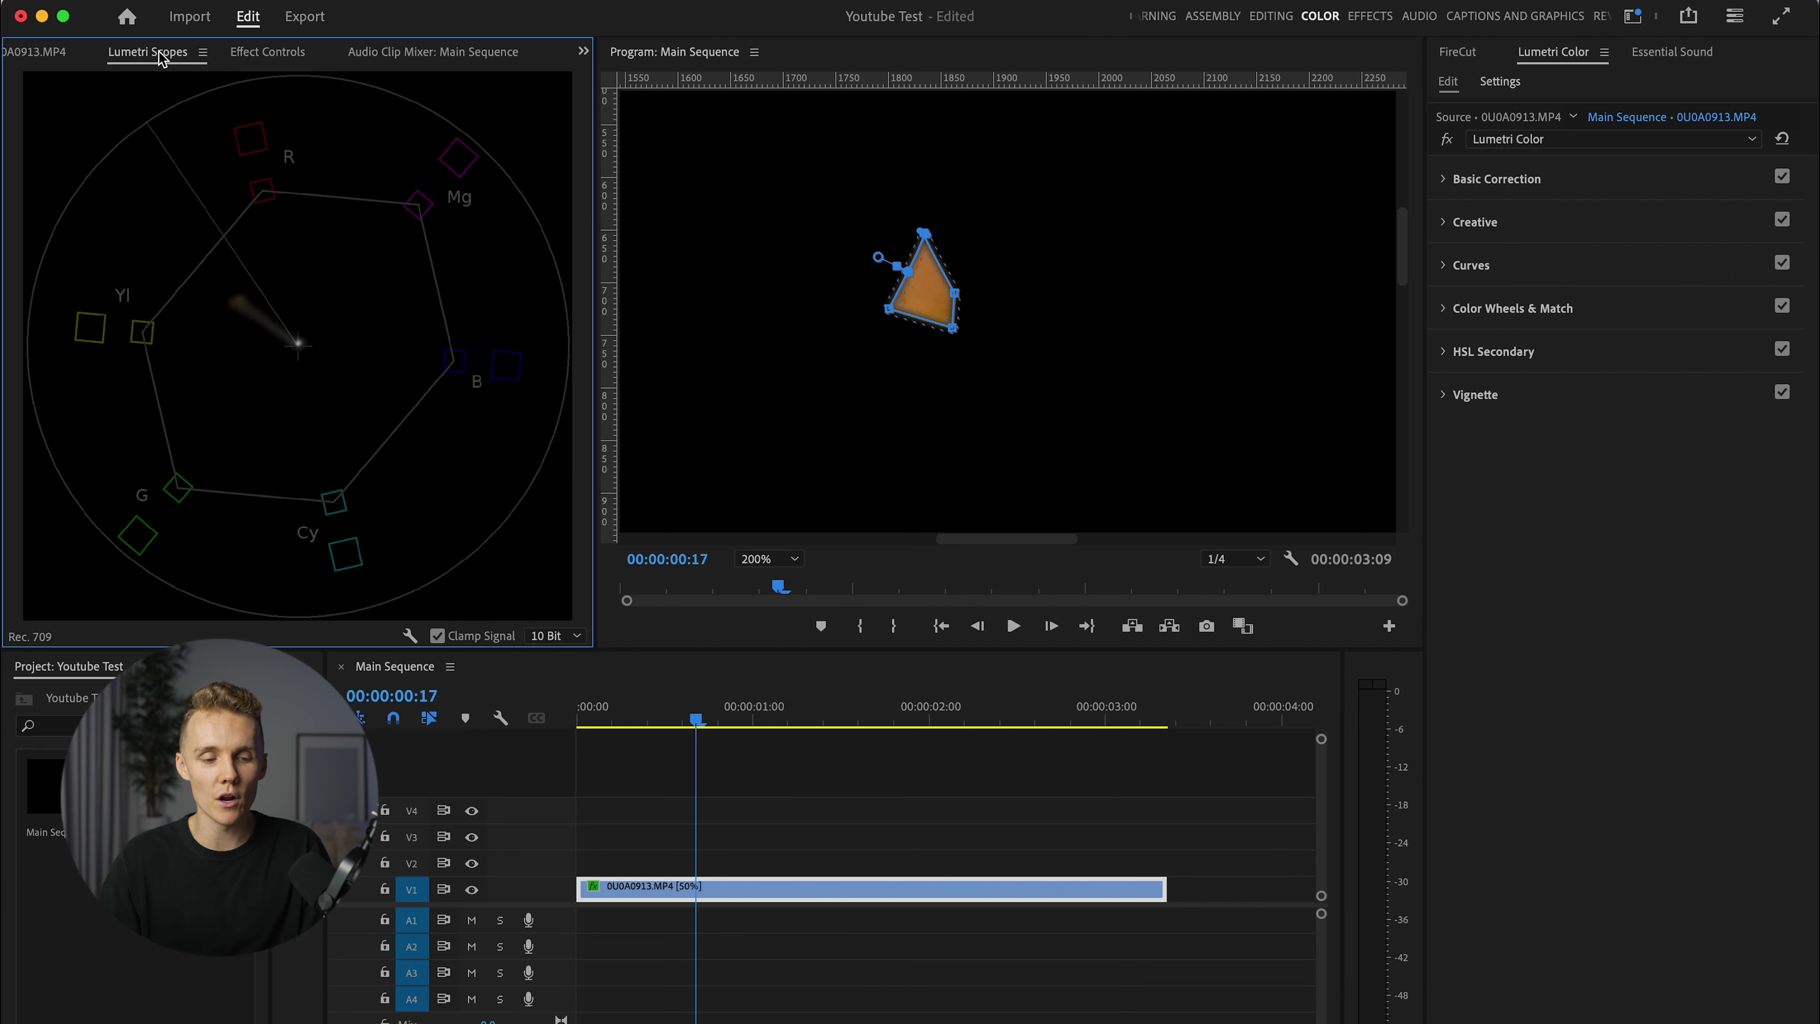
left_click(1586, 180)
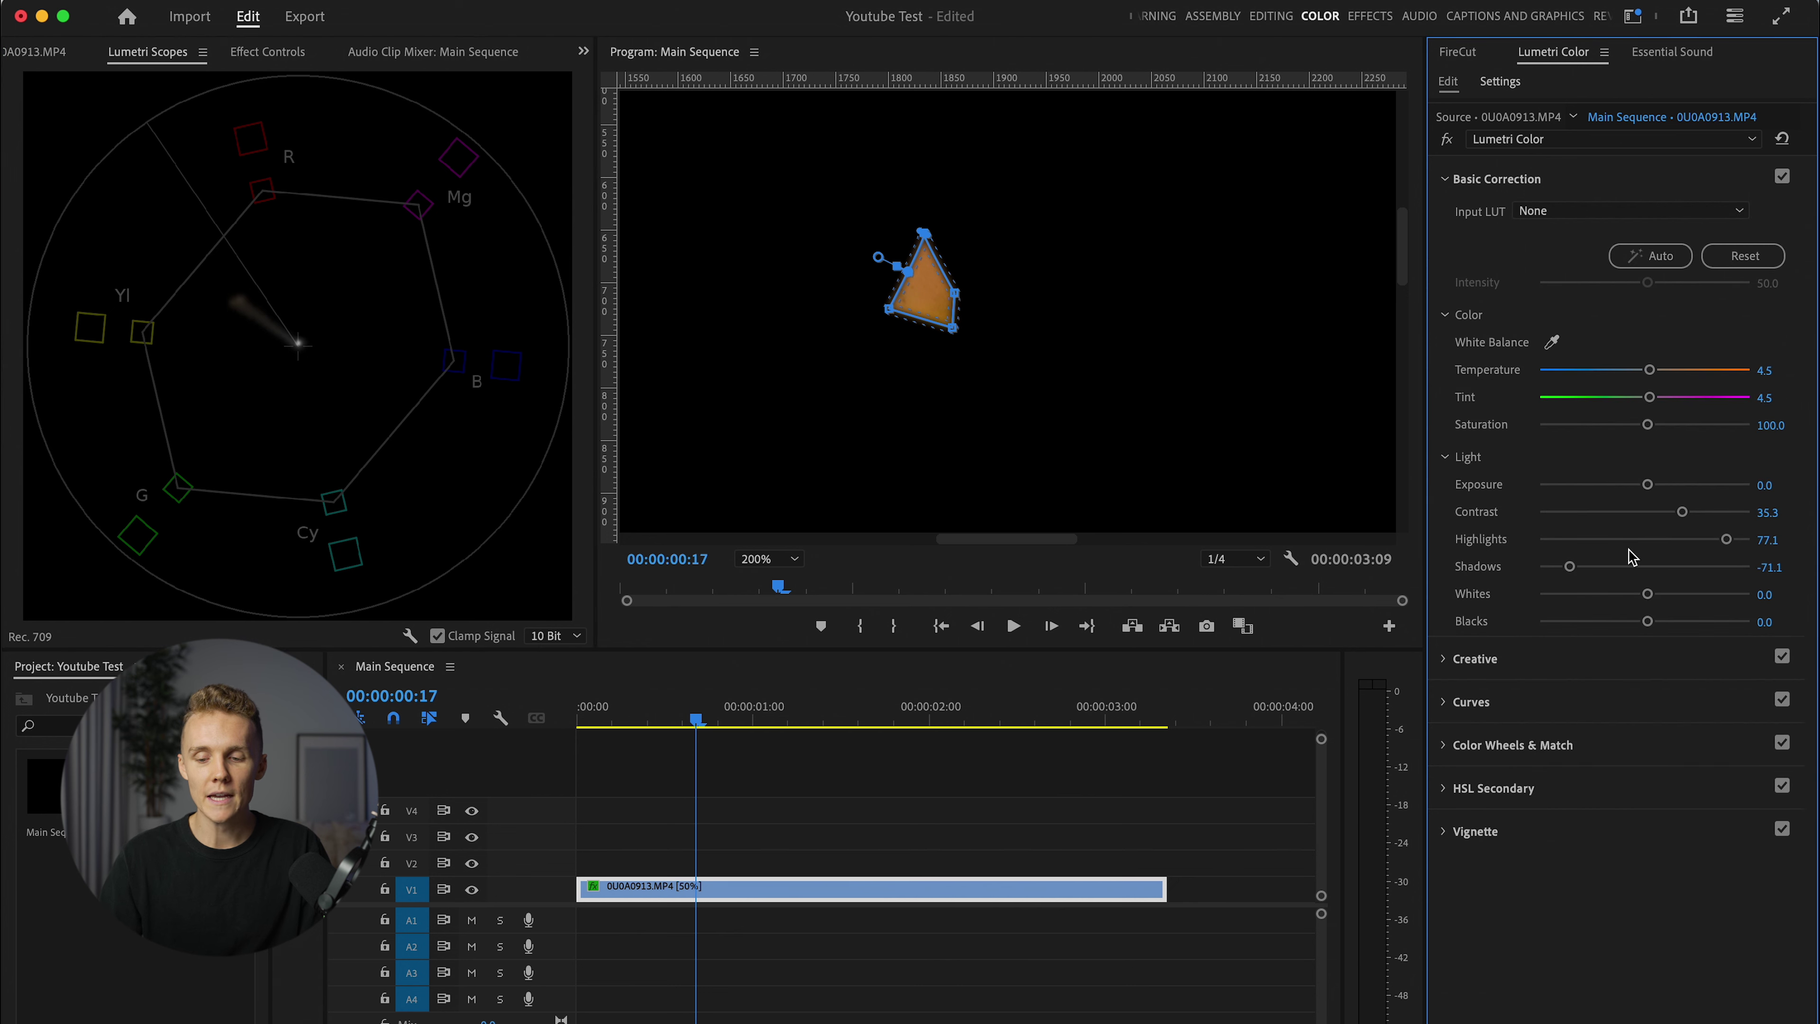
left_click(1496, 703)
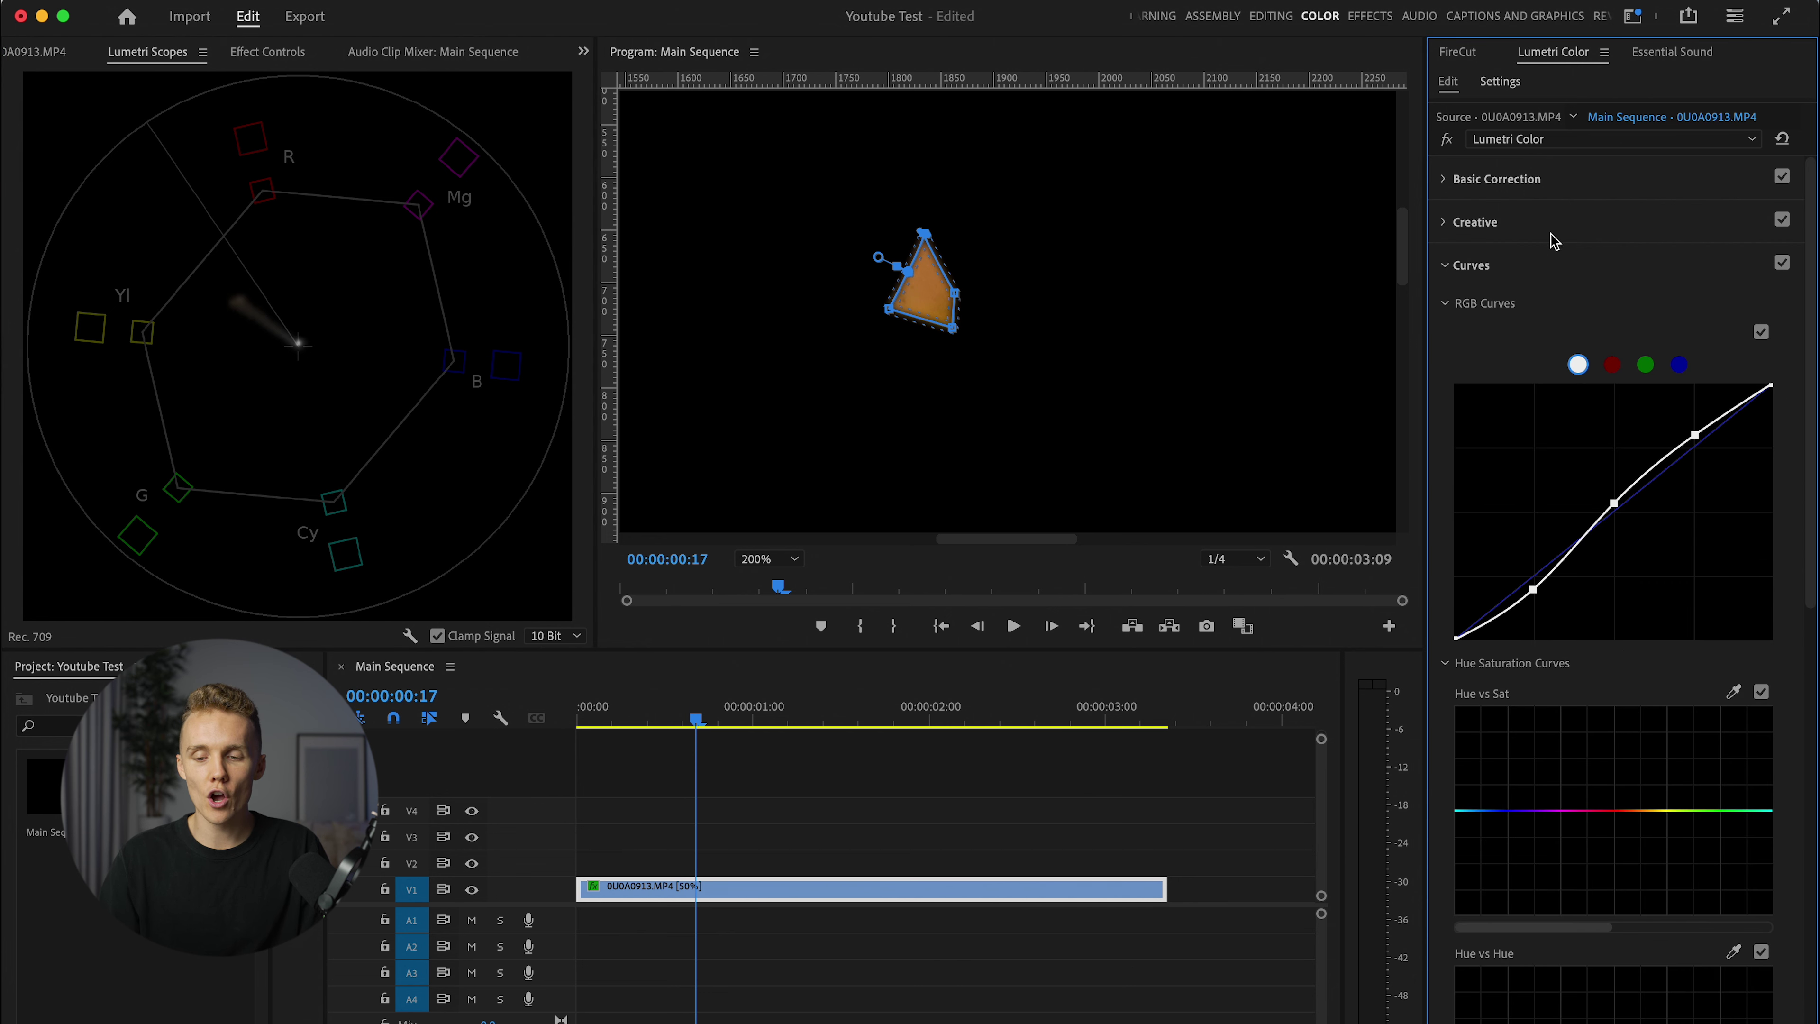
left_click(1592, 179)
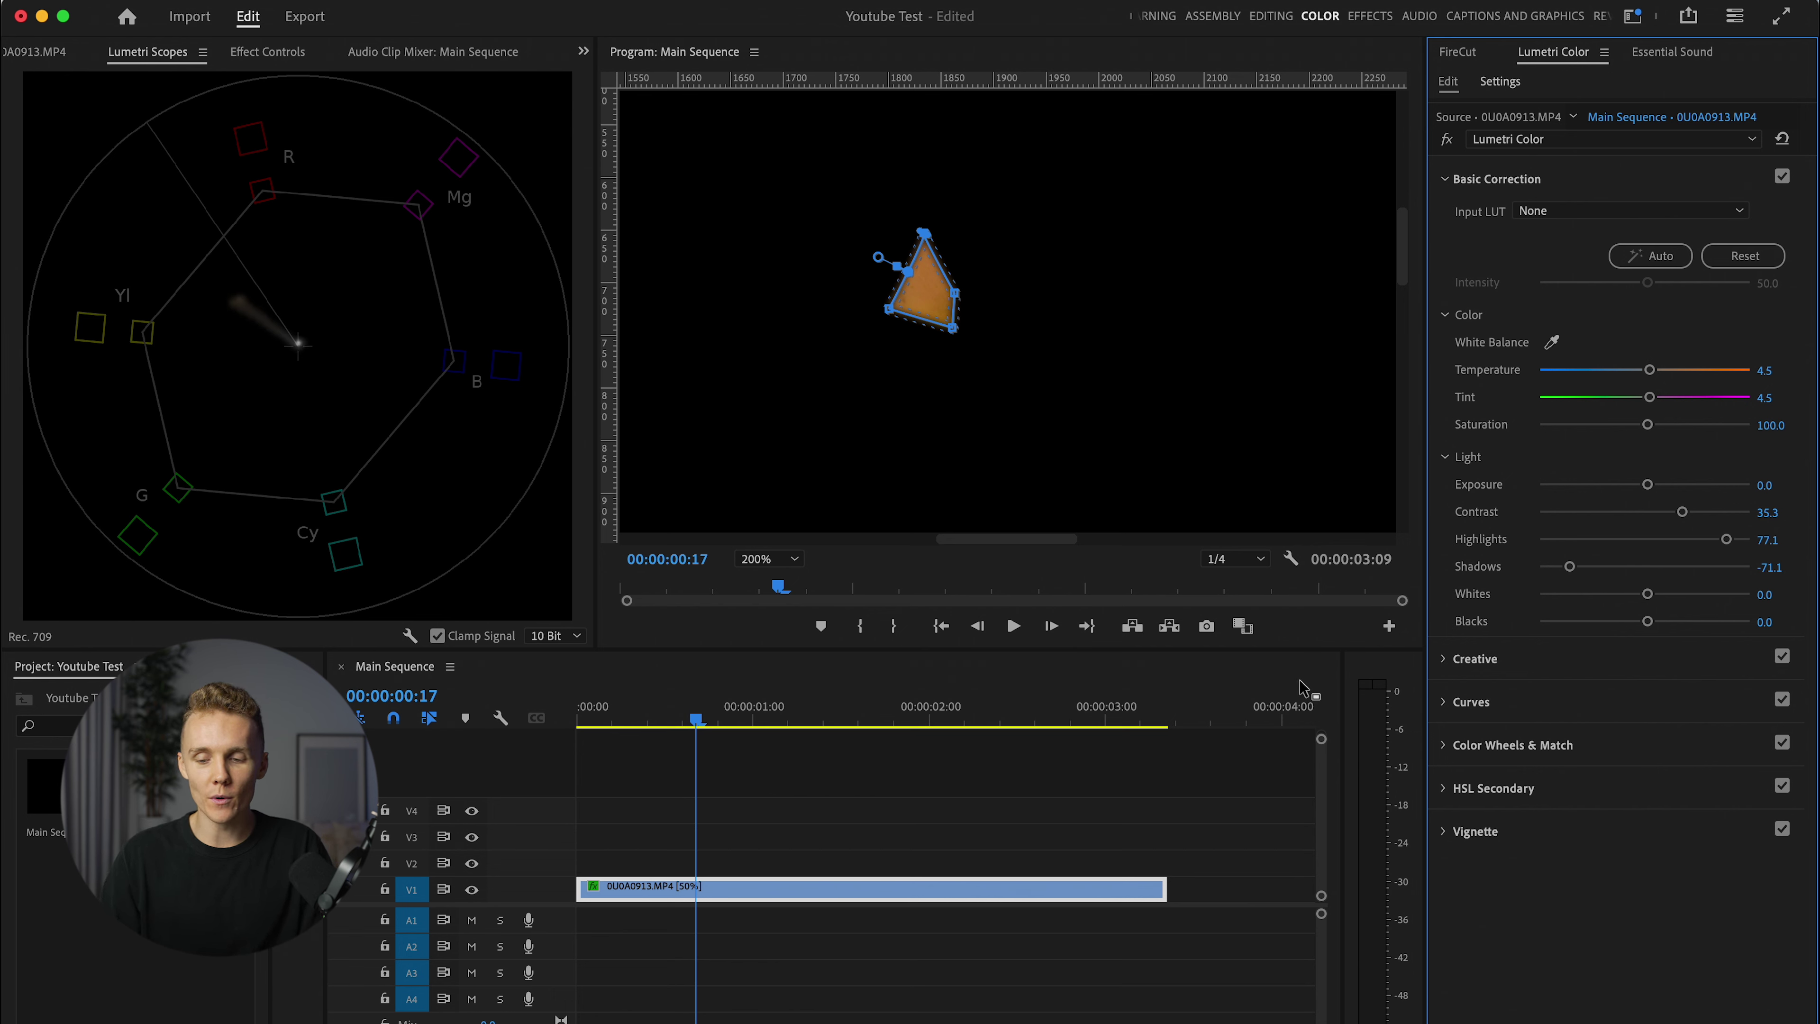
mouse_move(1650, 400)
left_mouse_down()
mouse_move(1708, 401)
mouse_move(1644, 400)
mouse_move(1663, 404)
left_mouse_up()
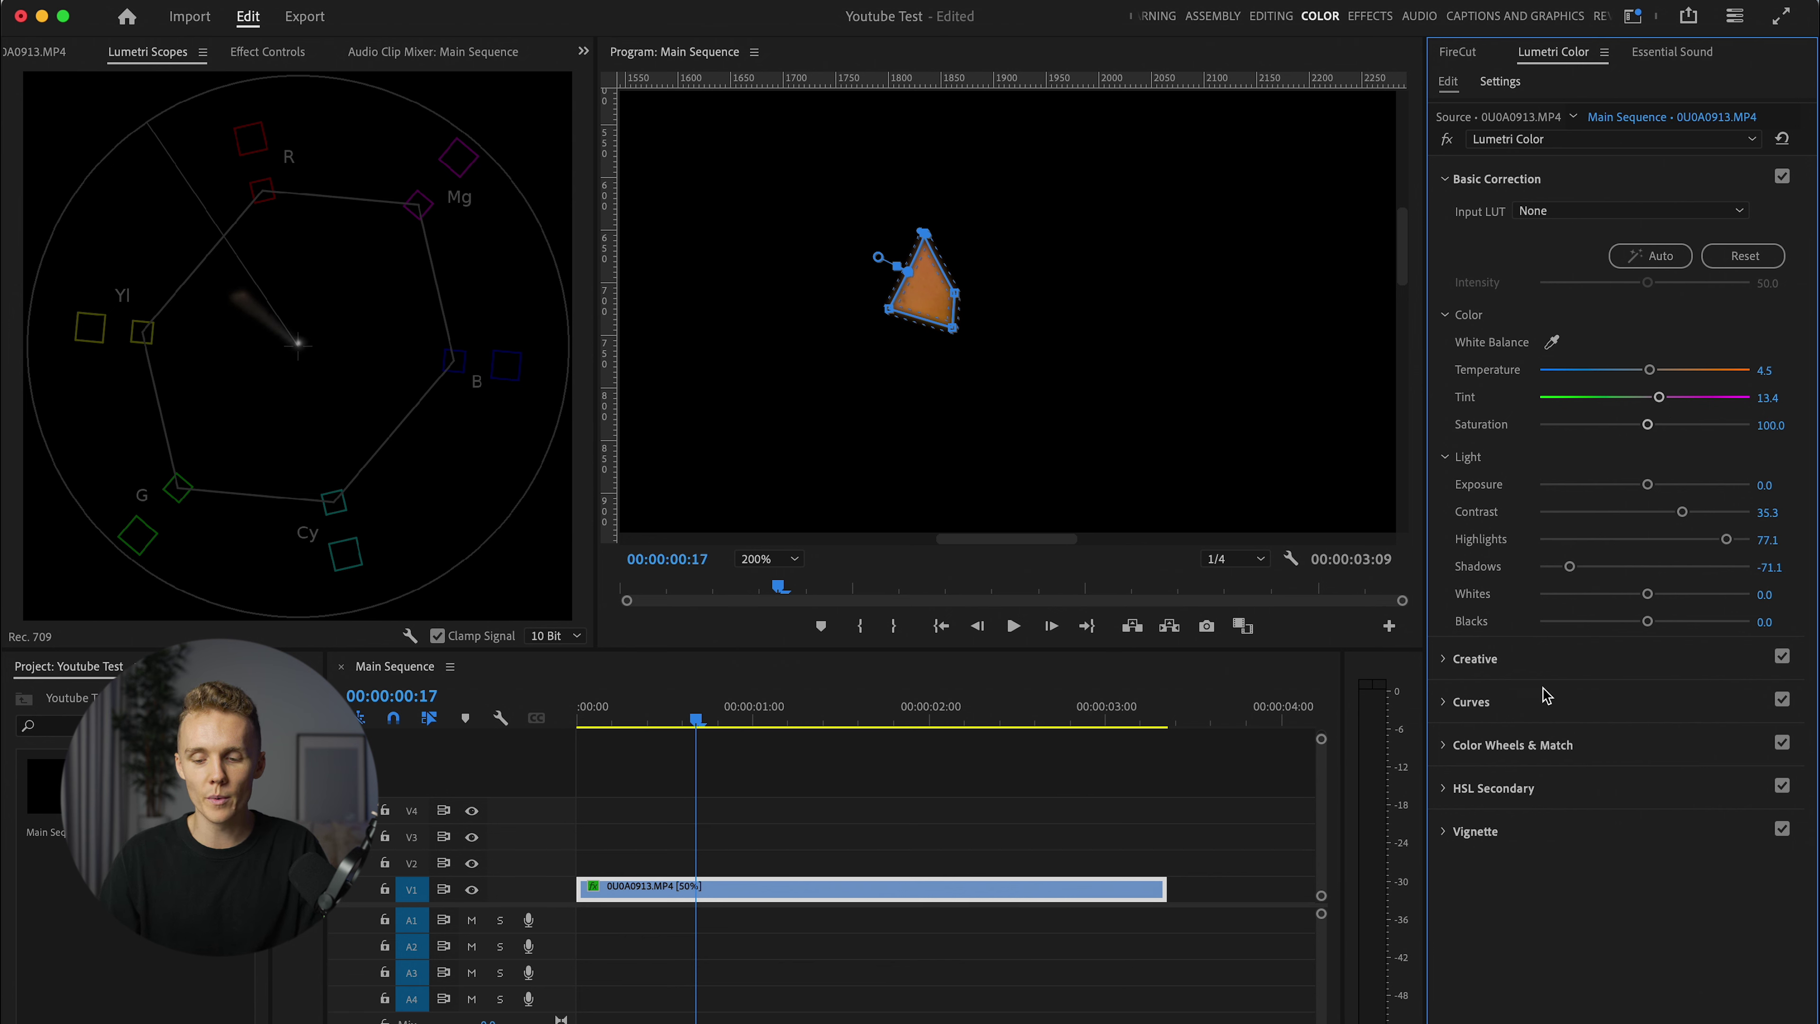
Step: Sample the masked skin for the Hue vs Hue curve and raise the middle point slightly to shift its hue toward the skin-tone line
left_click(1543, 709)
scroll(1673, 764, "down", 10)
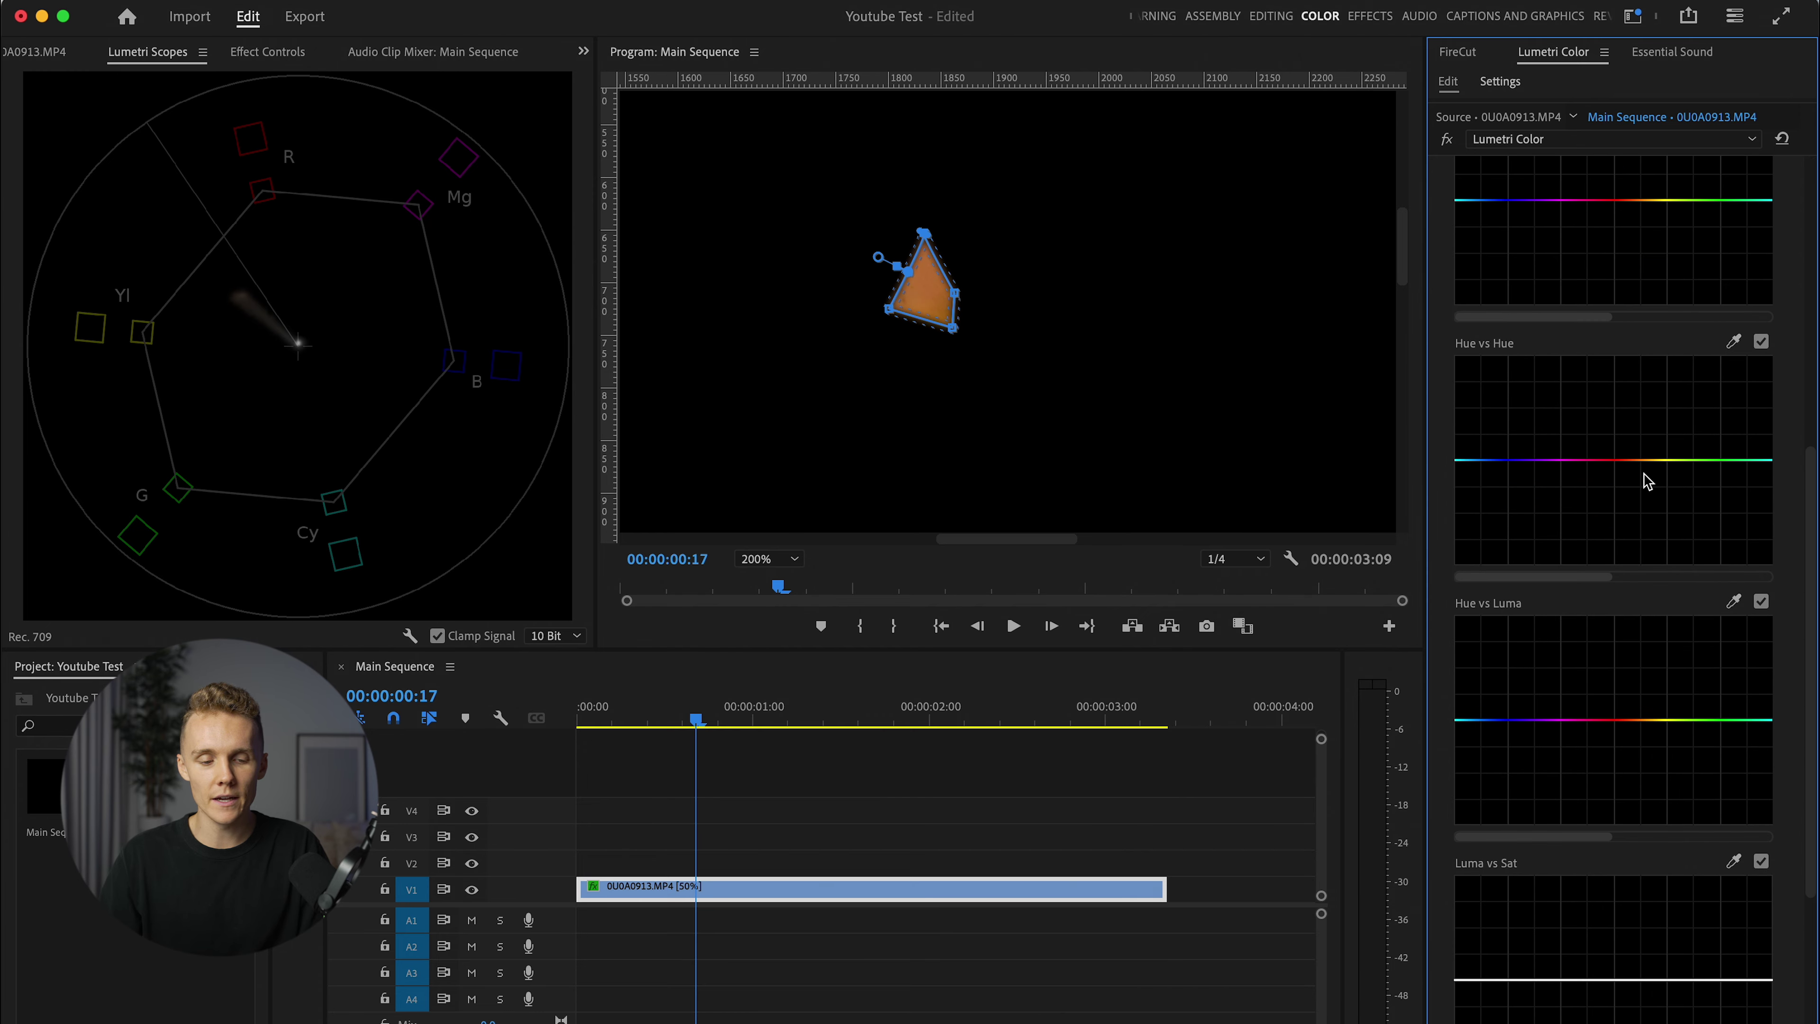
left_click(1733, 341)
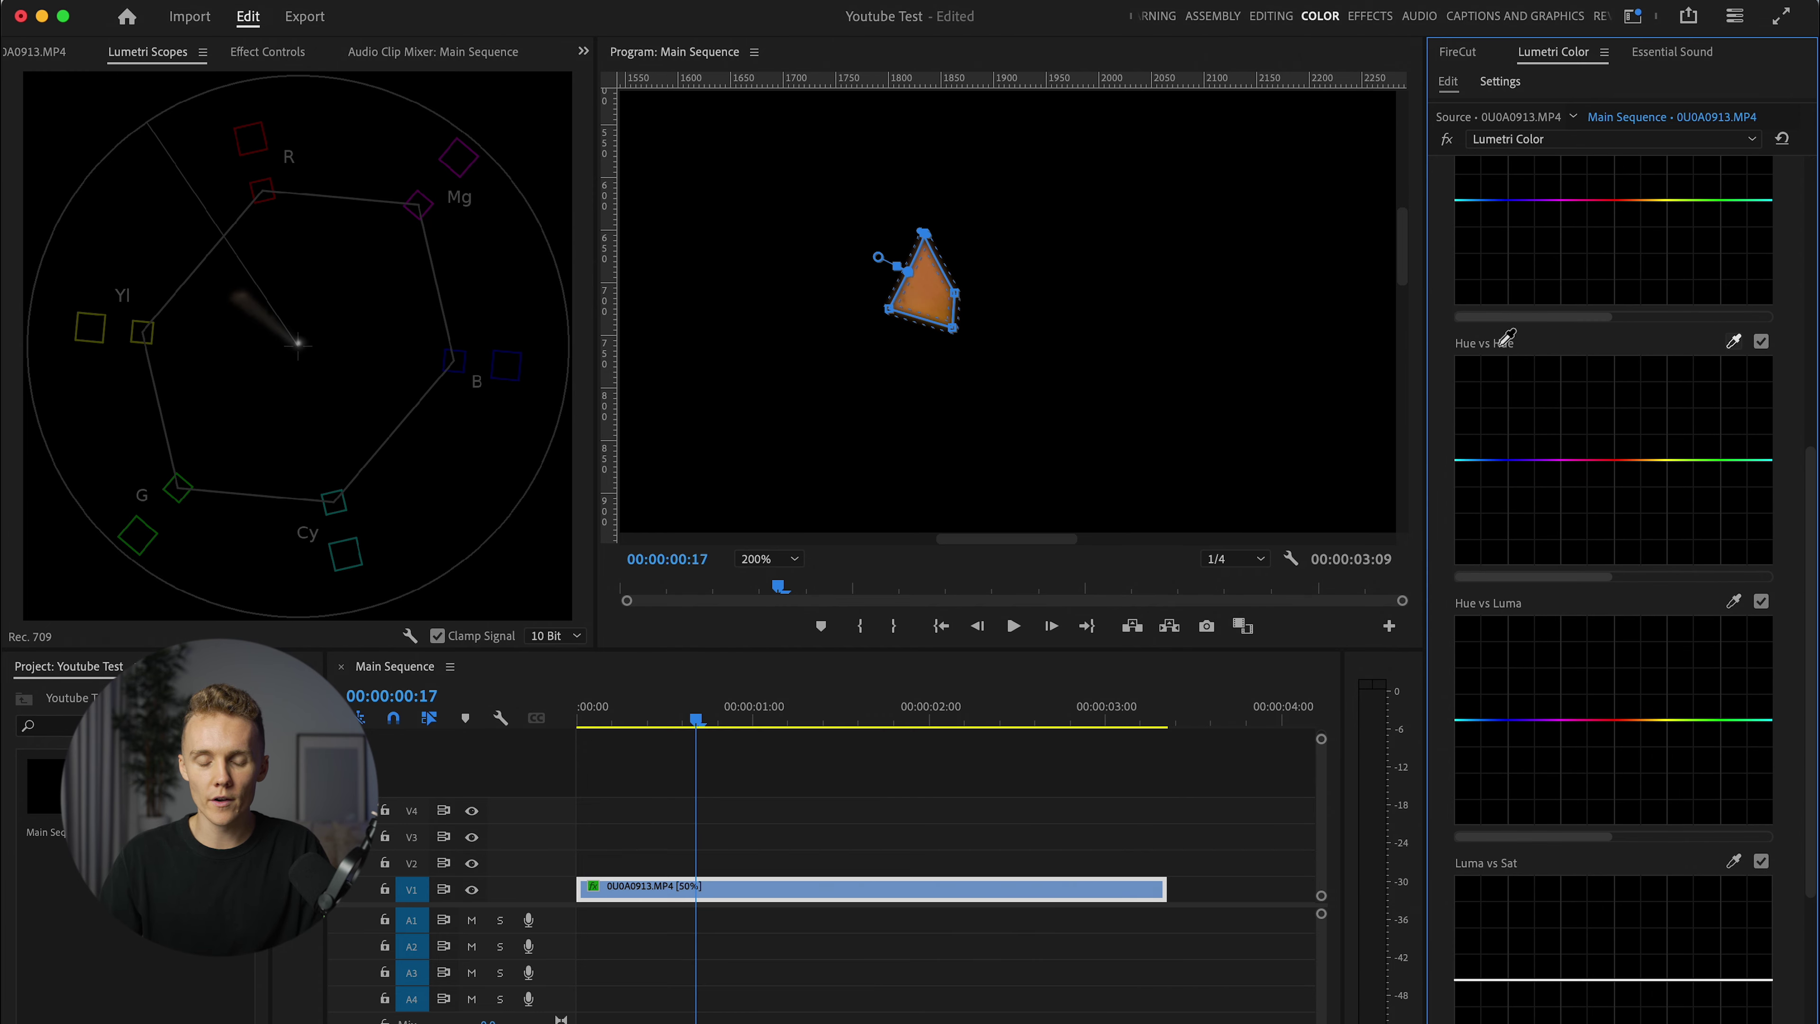
left_click(929, 281)
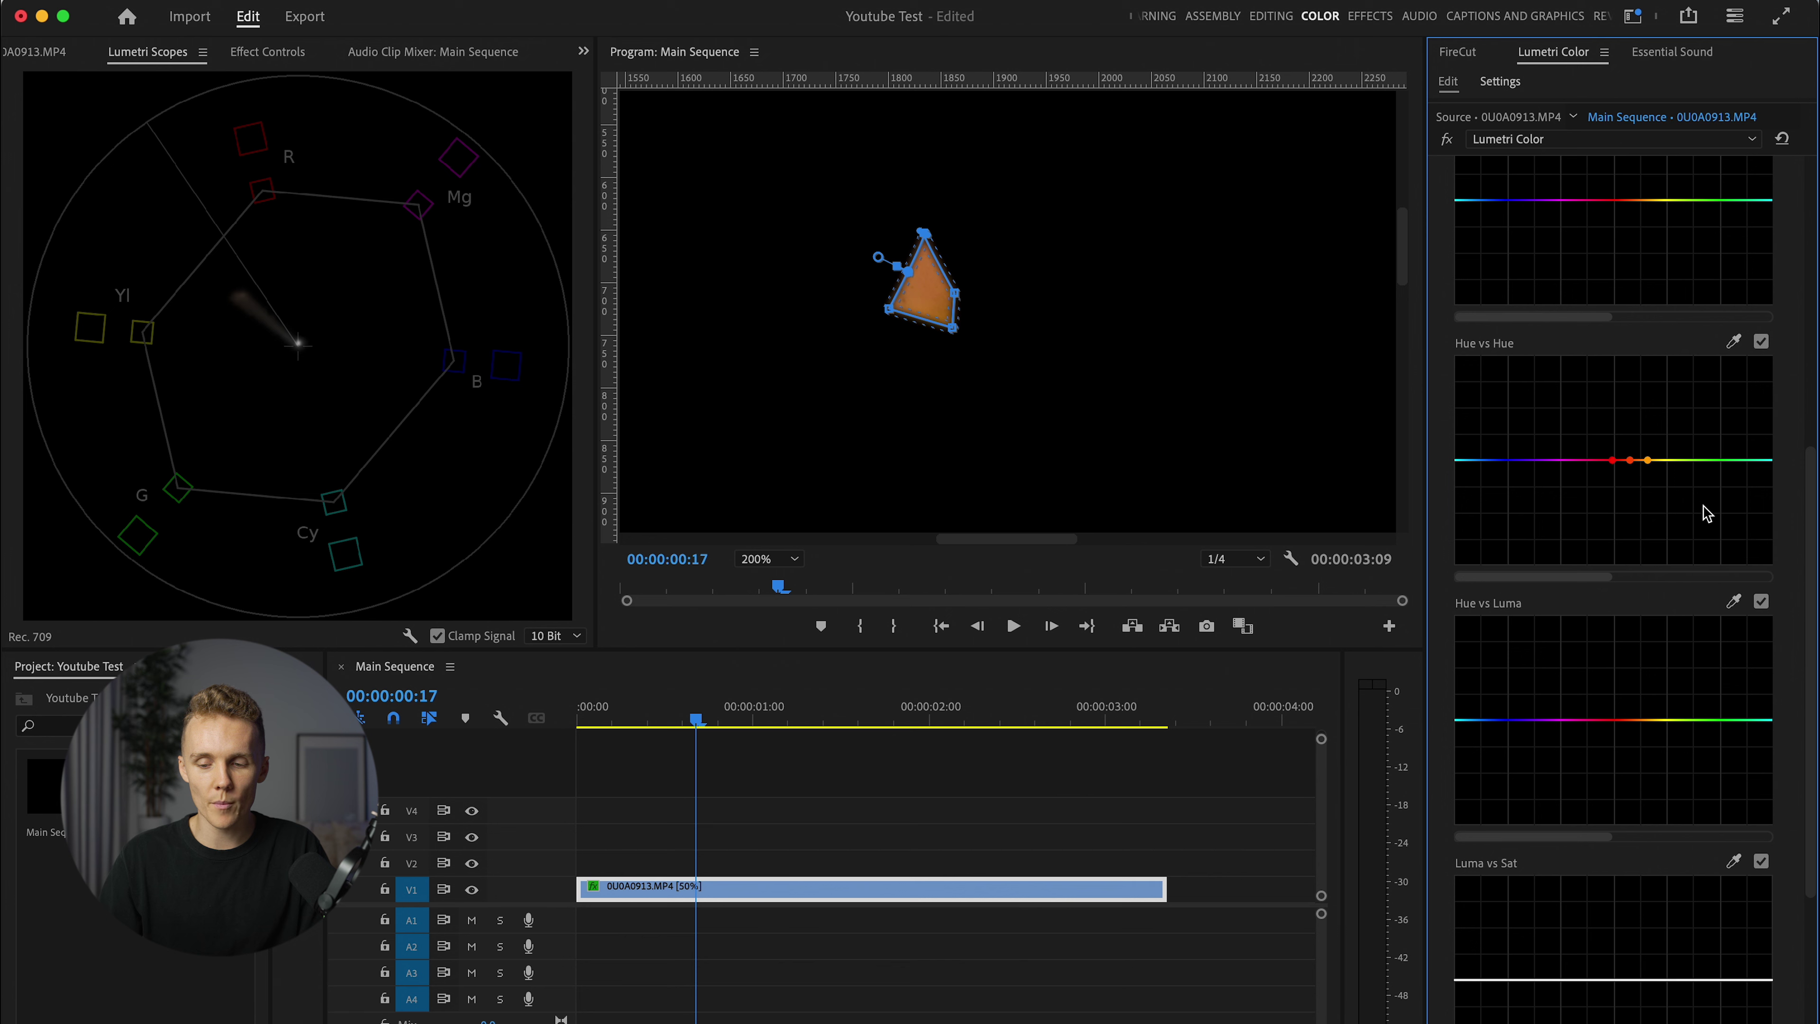
left_click_drag(1630, 460, 1628, 457)
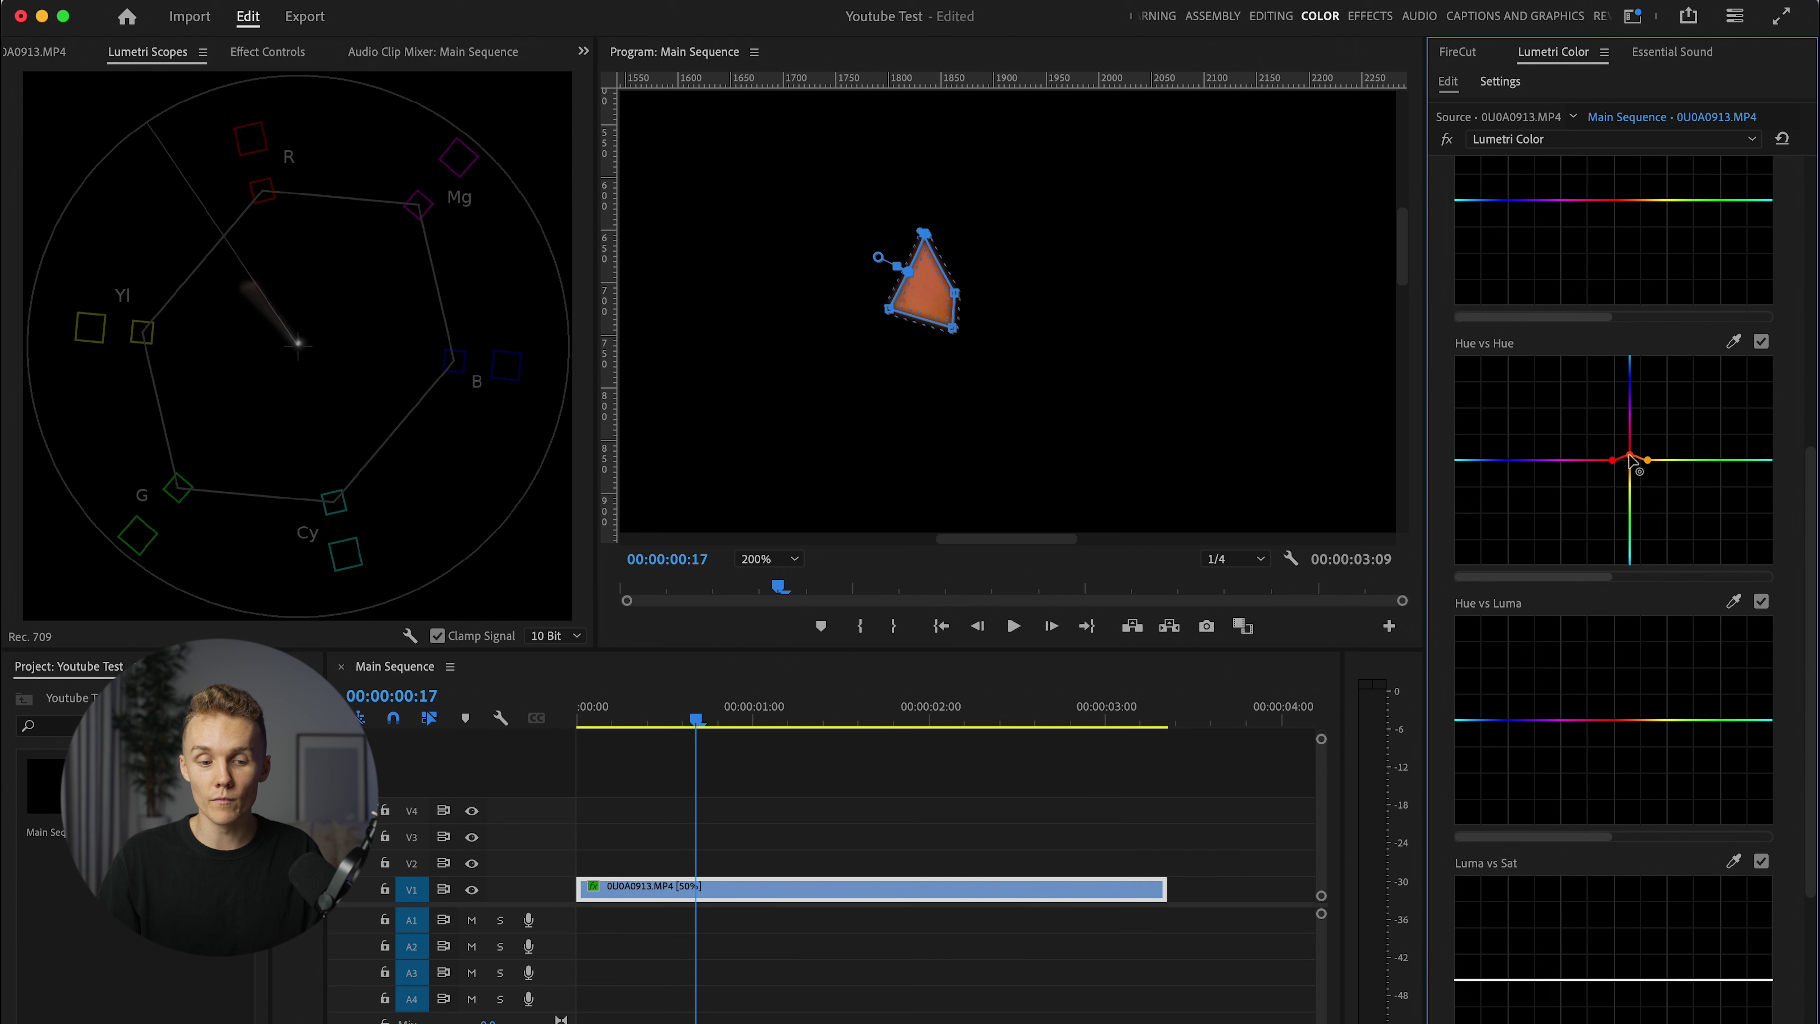
Step: Widen the Hue vs Hue adjustment by moving its outer points outward and adding intermediate red and orange points that smooth the curve
left_click_drag(1646, 460, 1664, 460)
left_click(1646, 457)
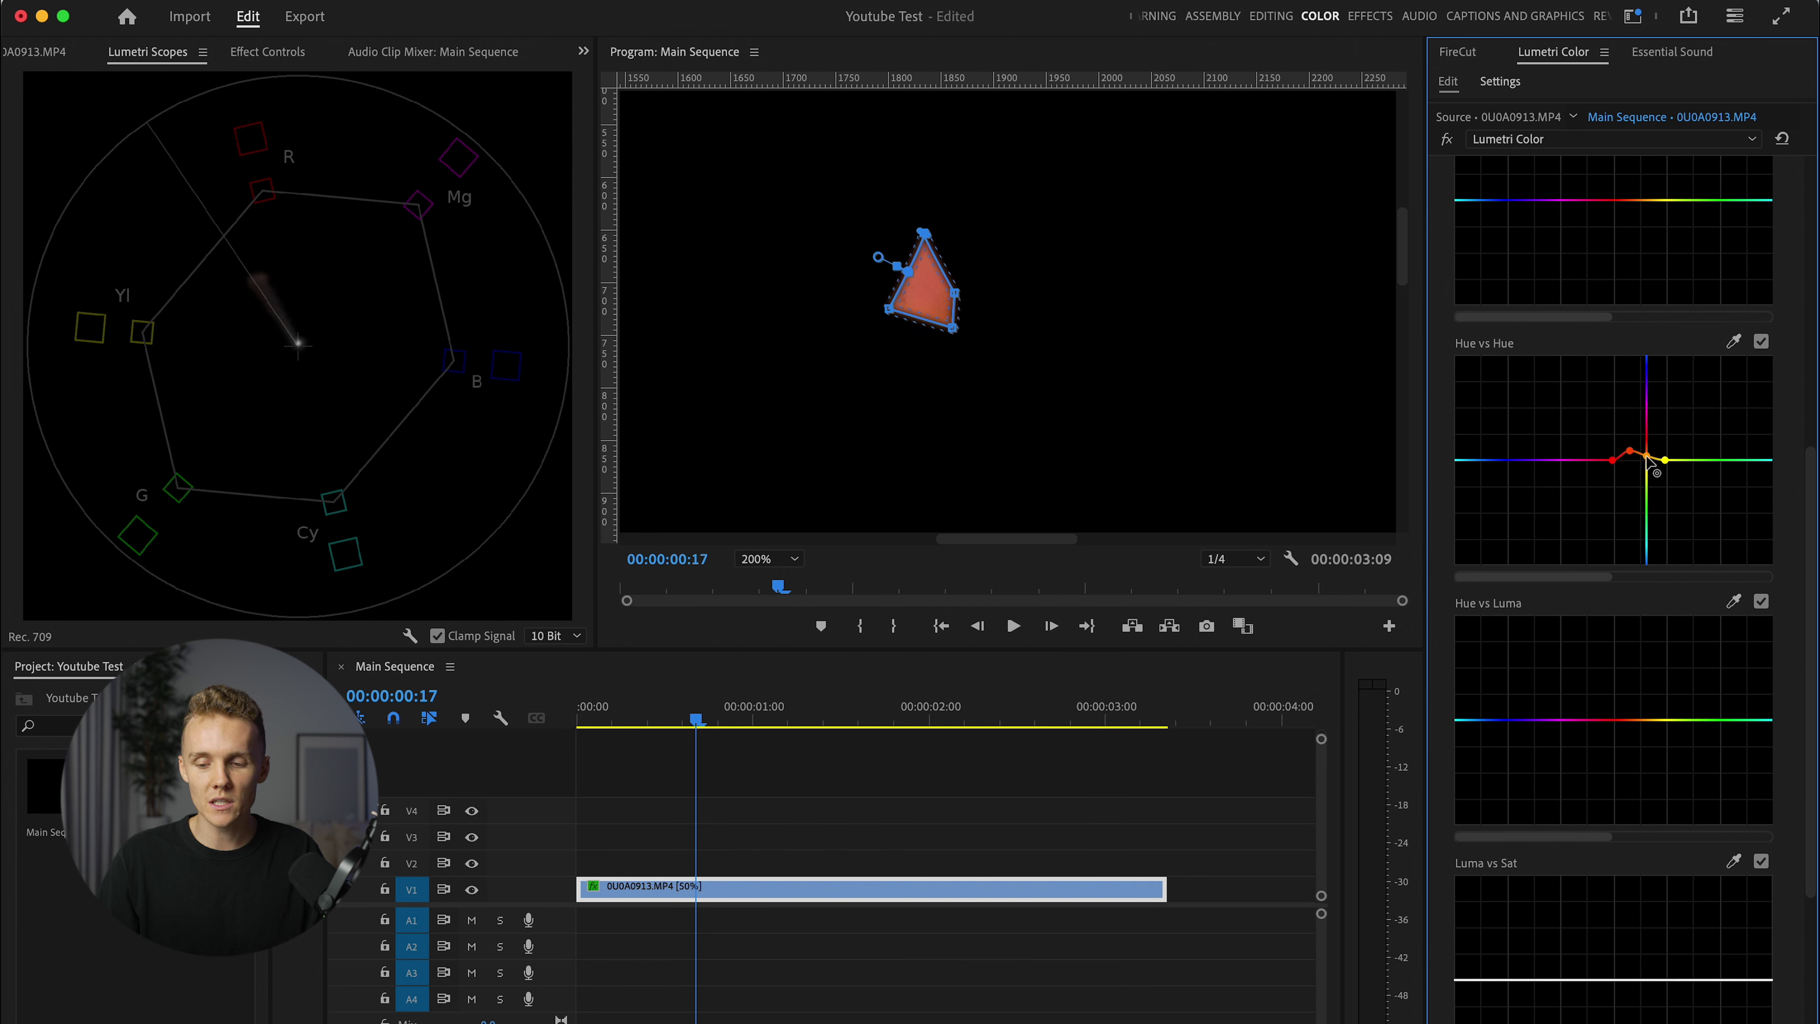
left_click_drag(1611, 460, 1594, 461)
left_click(1611, 457)
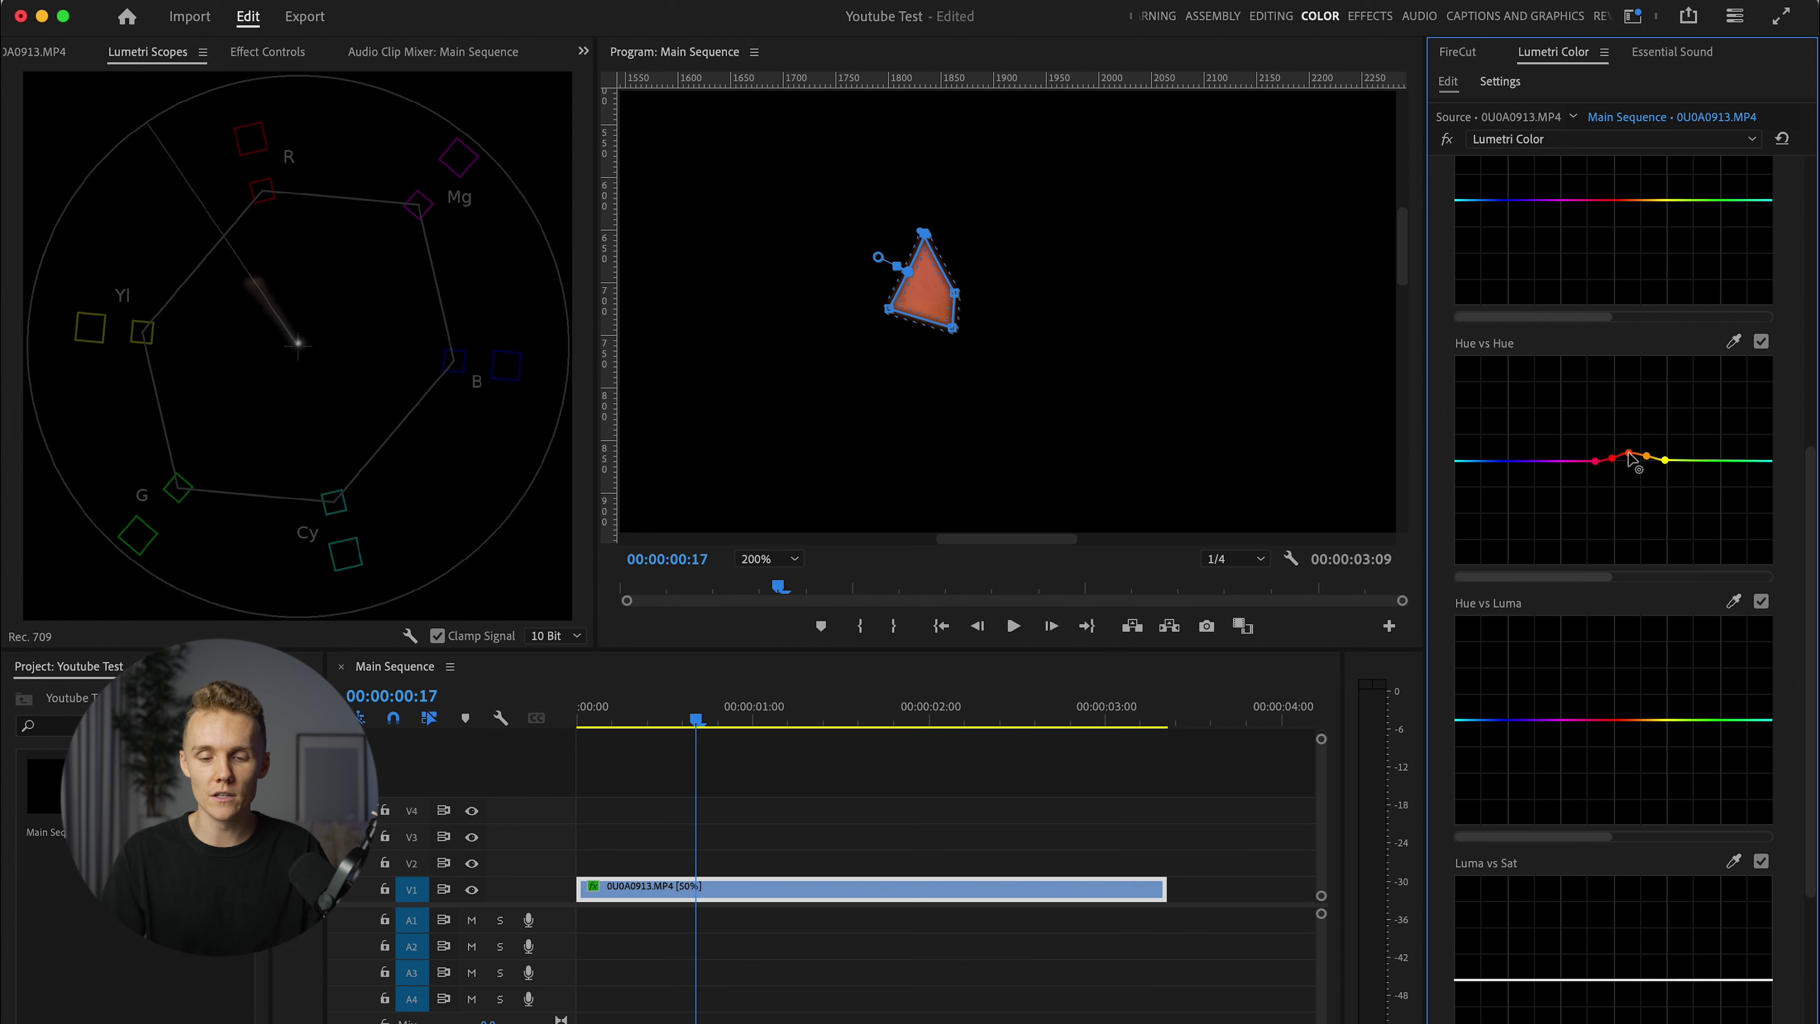
Step: Delete the Opacity mask from the clip and set the program preview zoom back to Fit
left_click(267, 57)
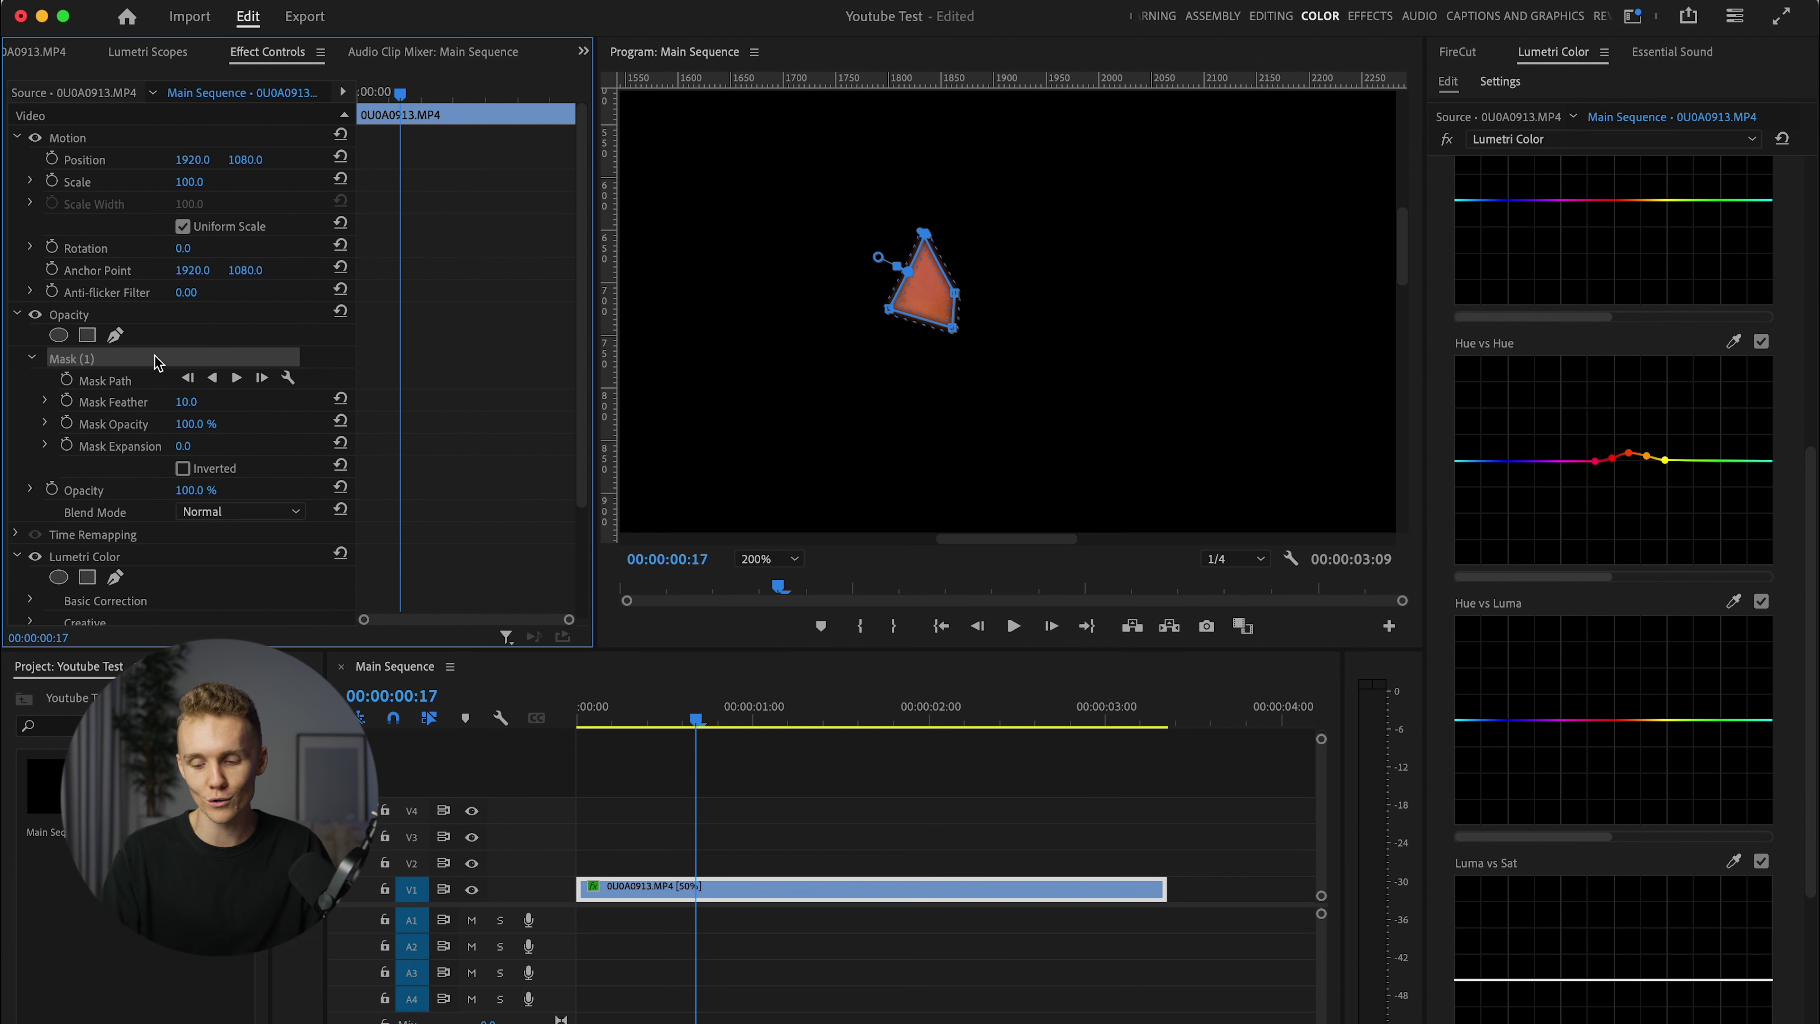
key("Delete")
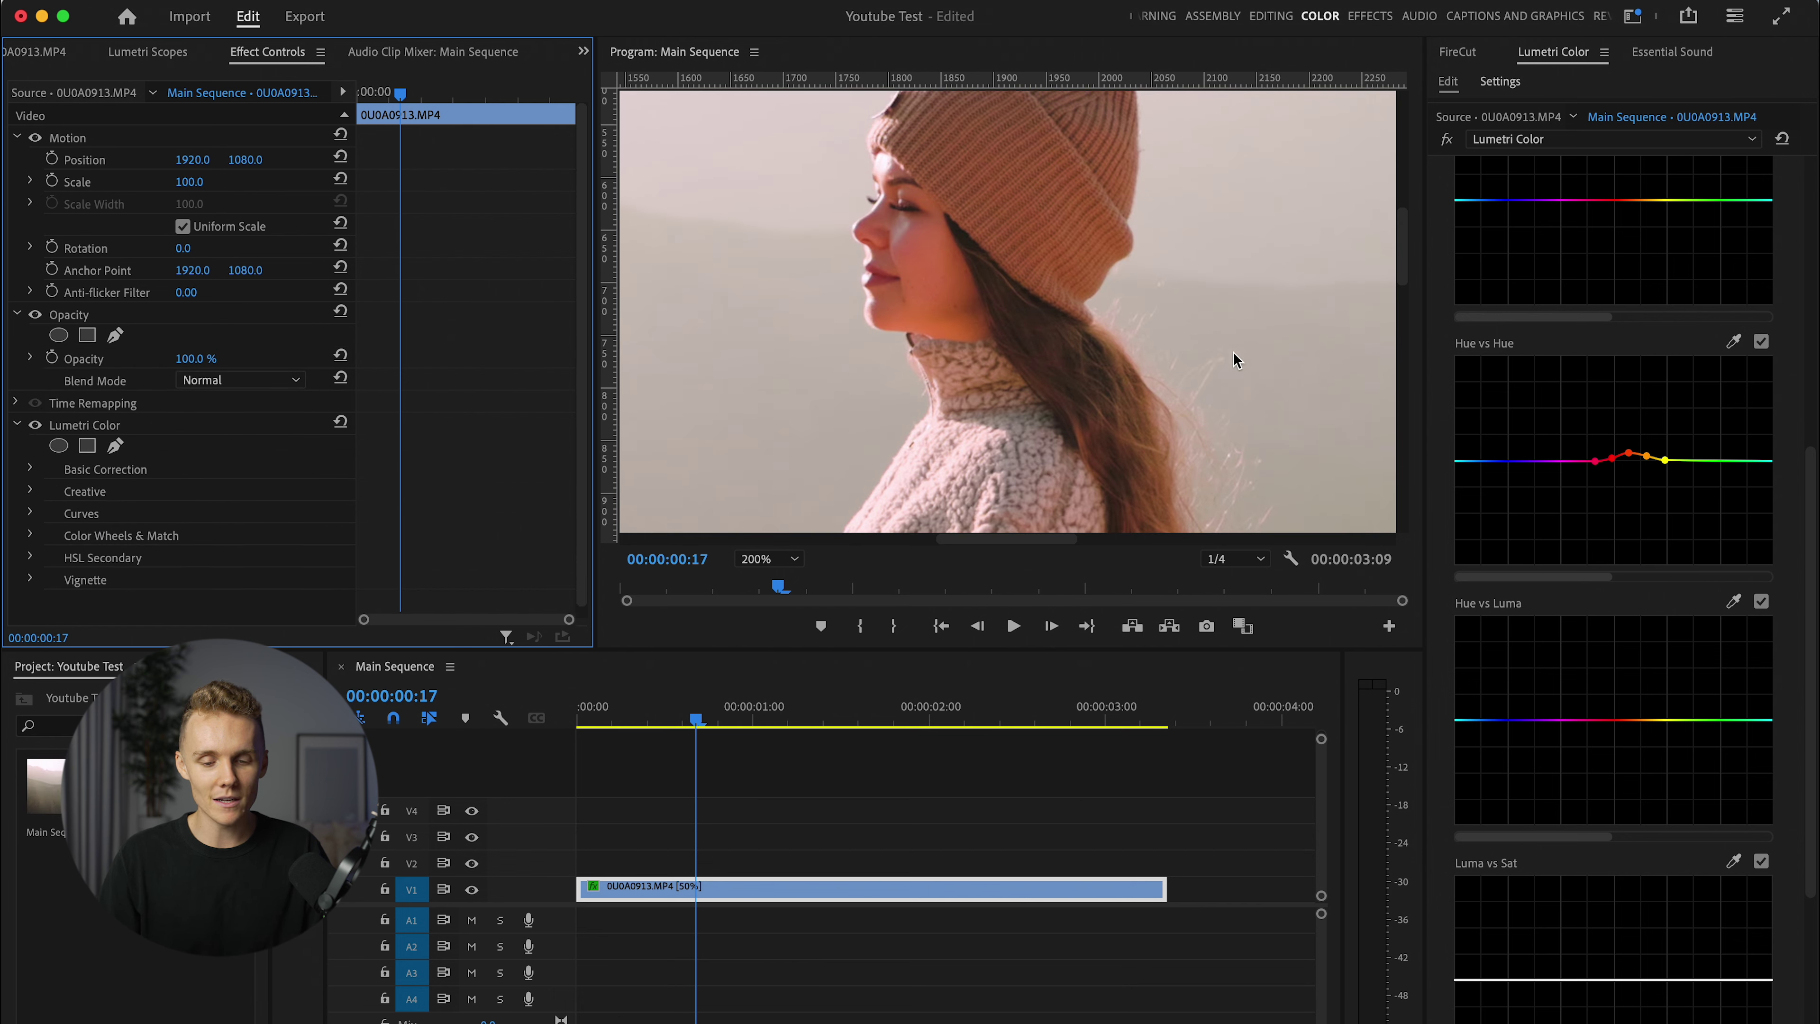
left_click(769, 558)
left_click(759, 582)
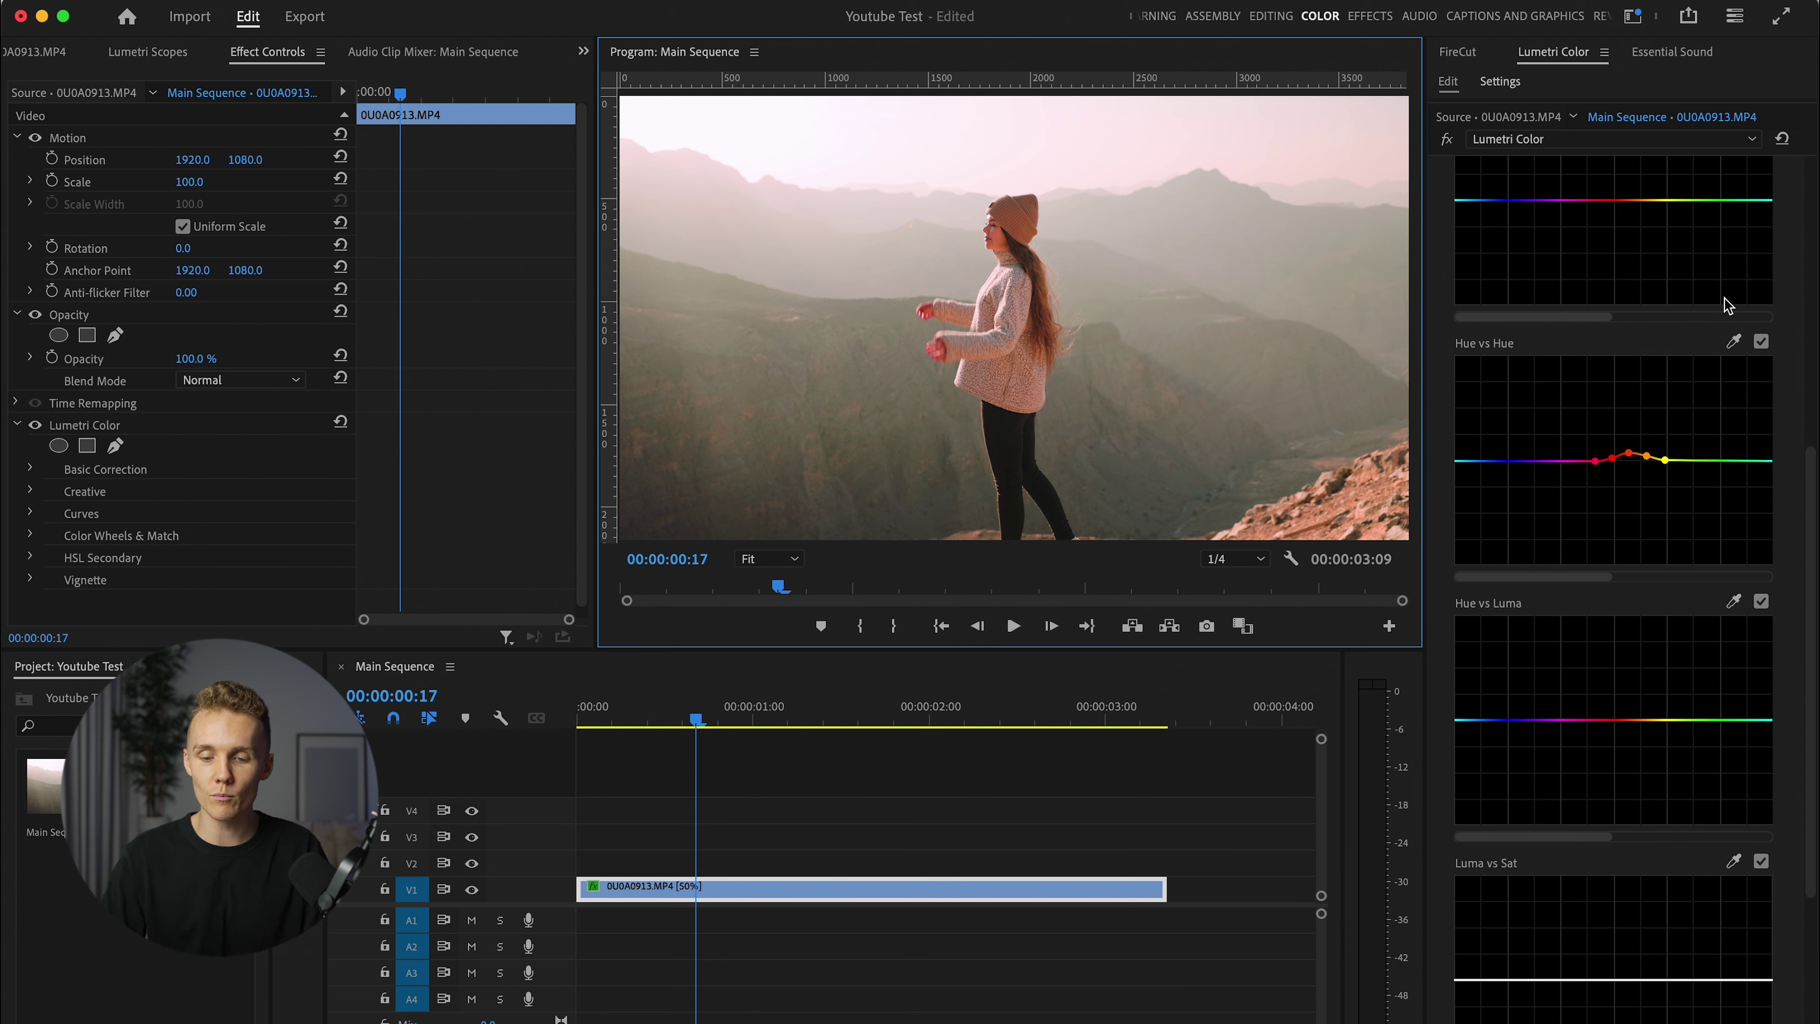
Step: Lower the middle Hue vs Hue point slightly to soften the shift, and compare the image with that curve bypassed
left_click(1629, 456)
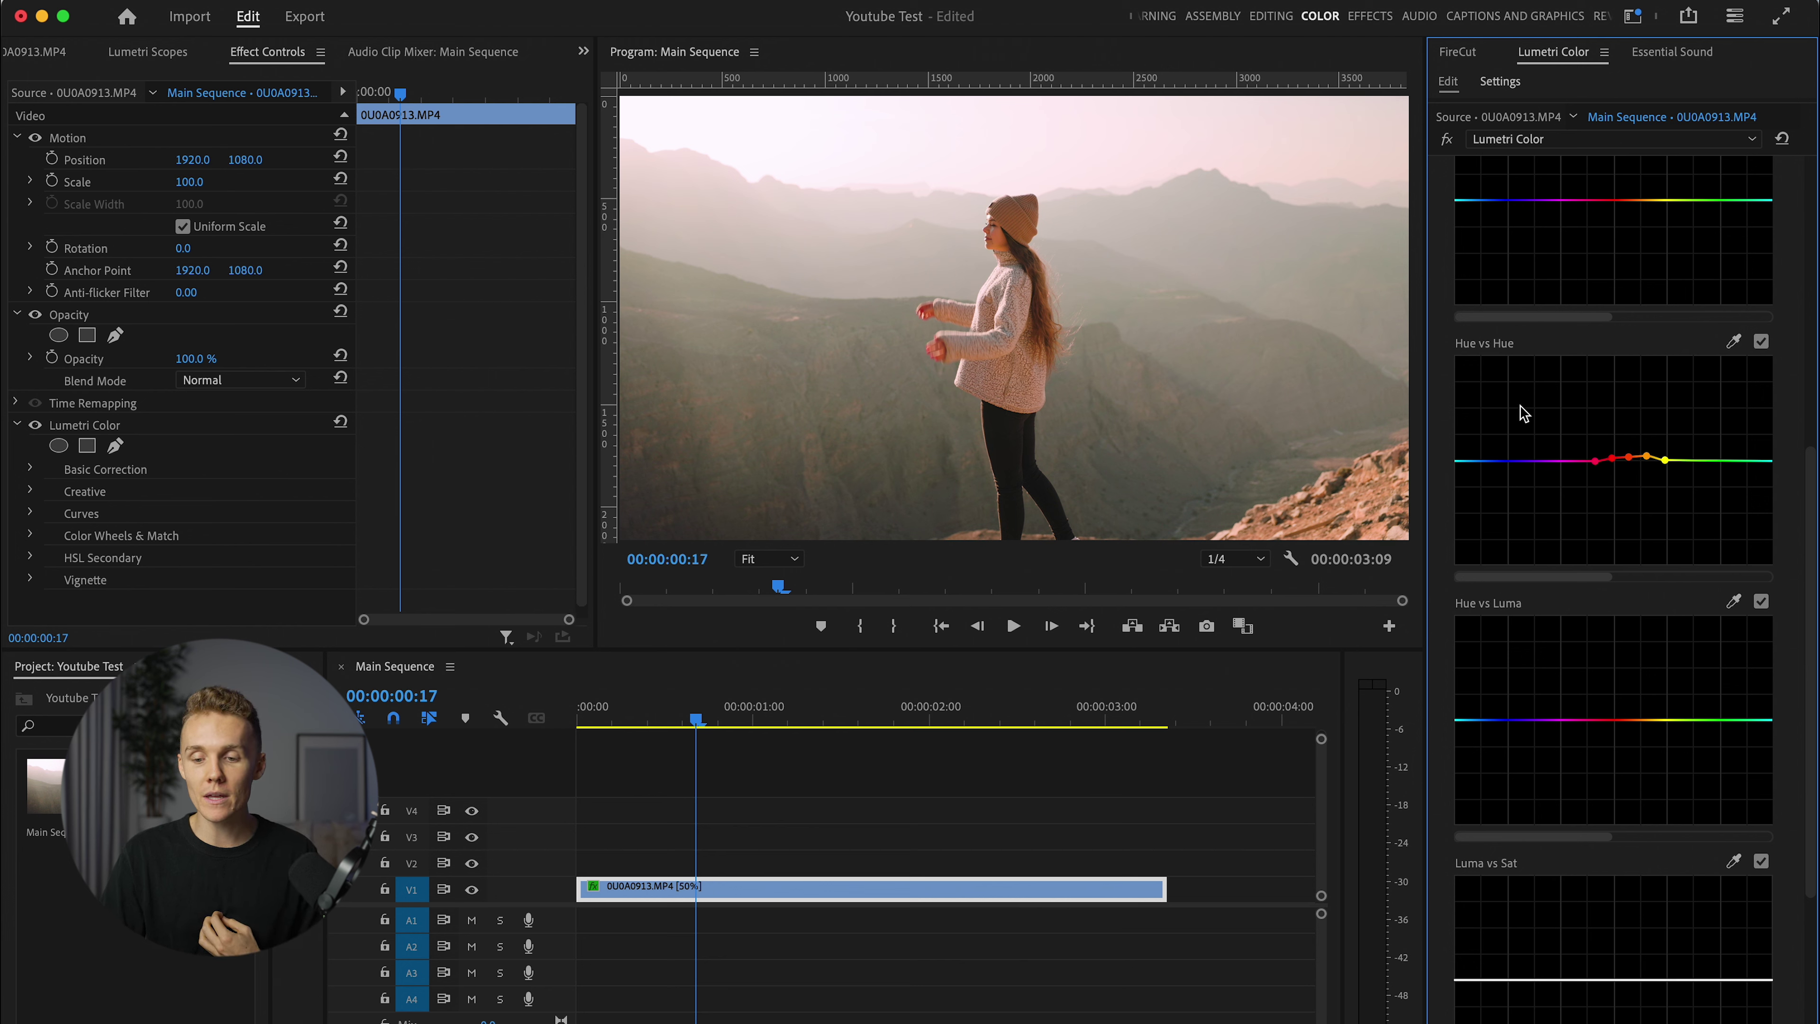
scroll(1491, 397, "up", 8)
scroll(1612, 501, "down", 3)
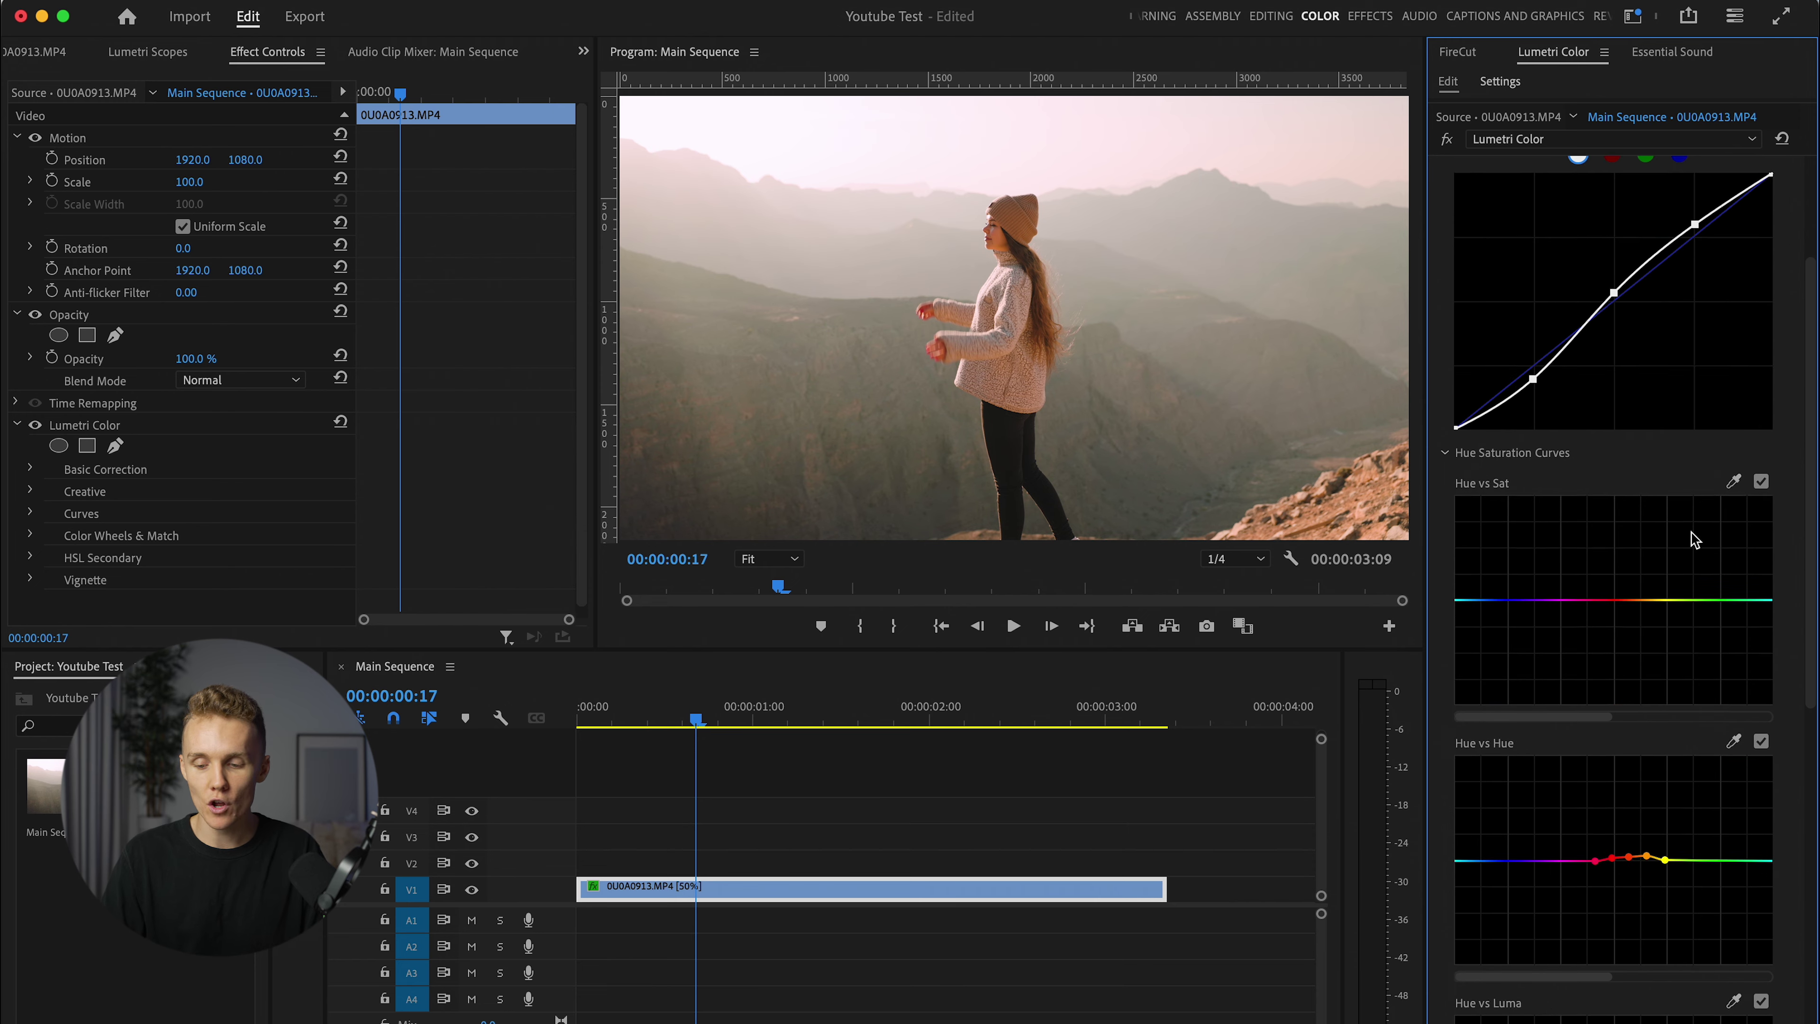
scroll(1692, 539, "down", 2)
left_click(1761, 678)
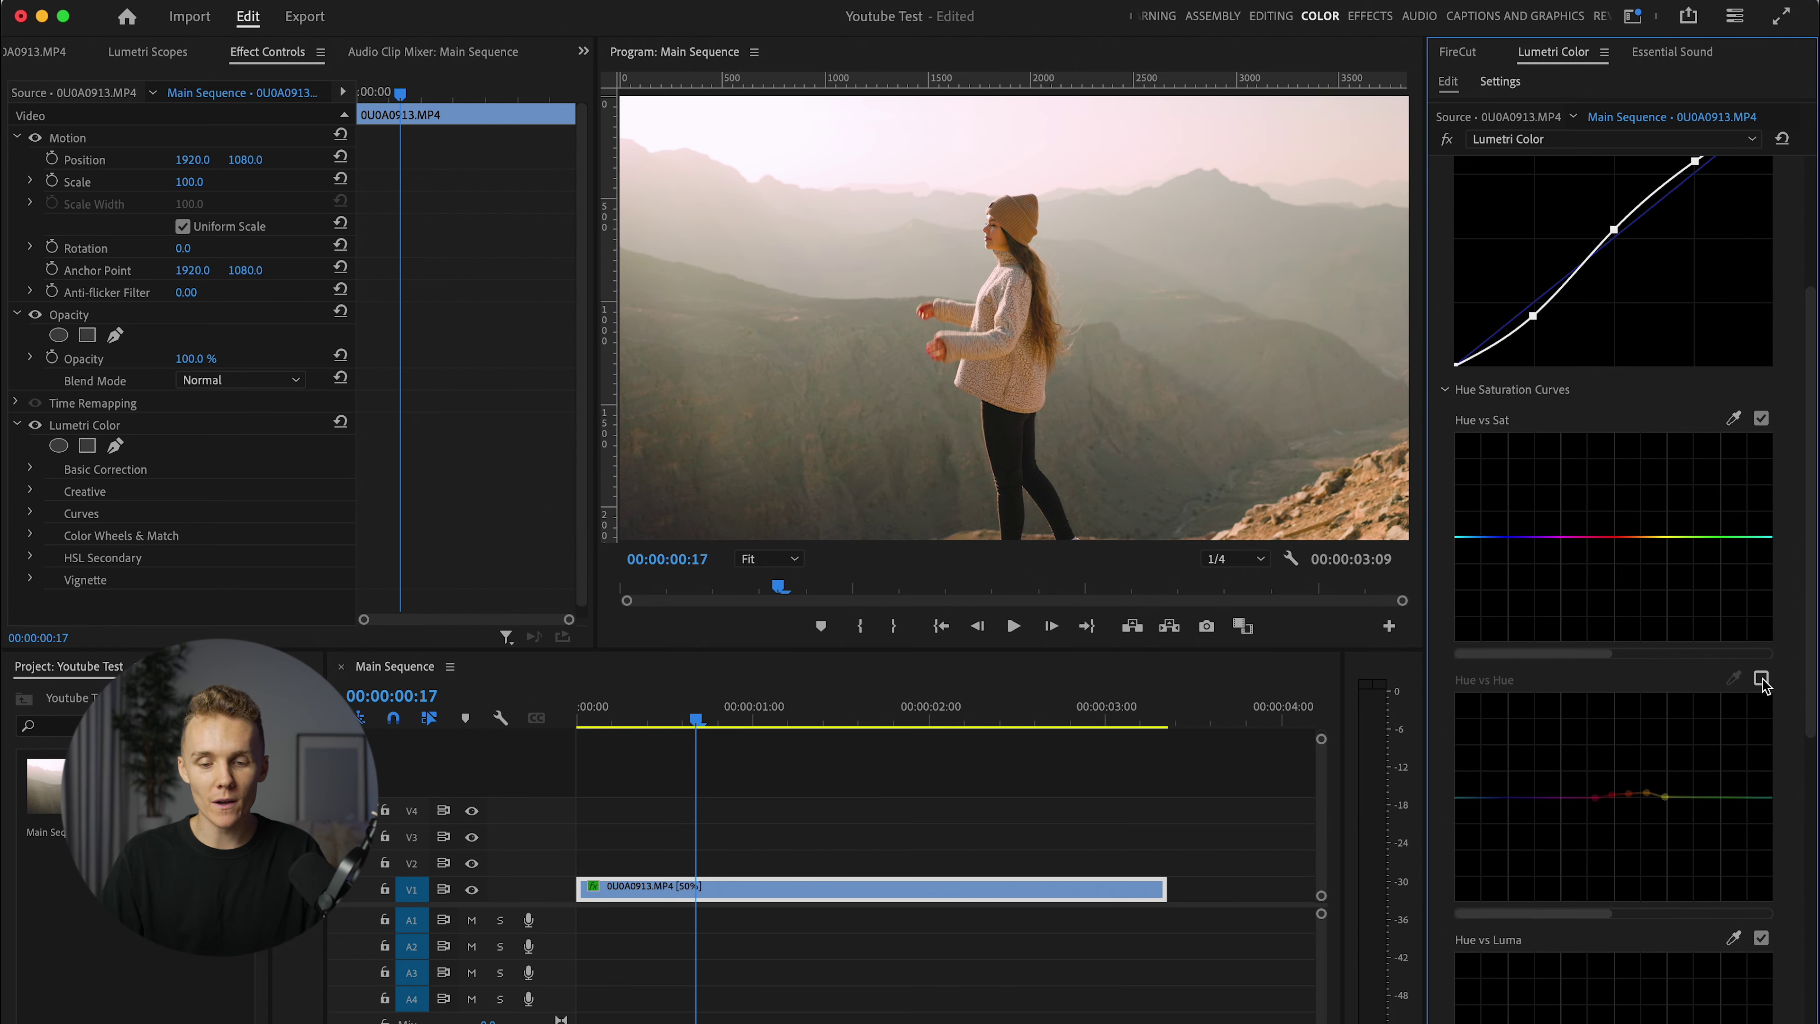
left_click(1761, 678)
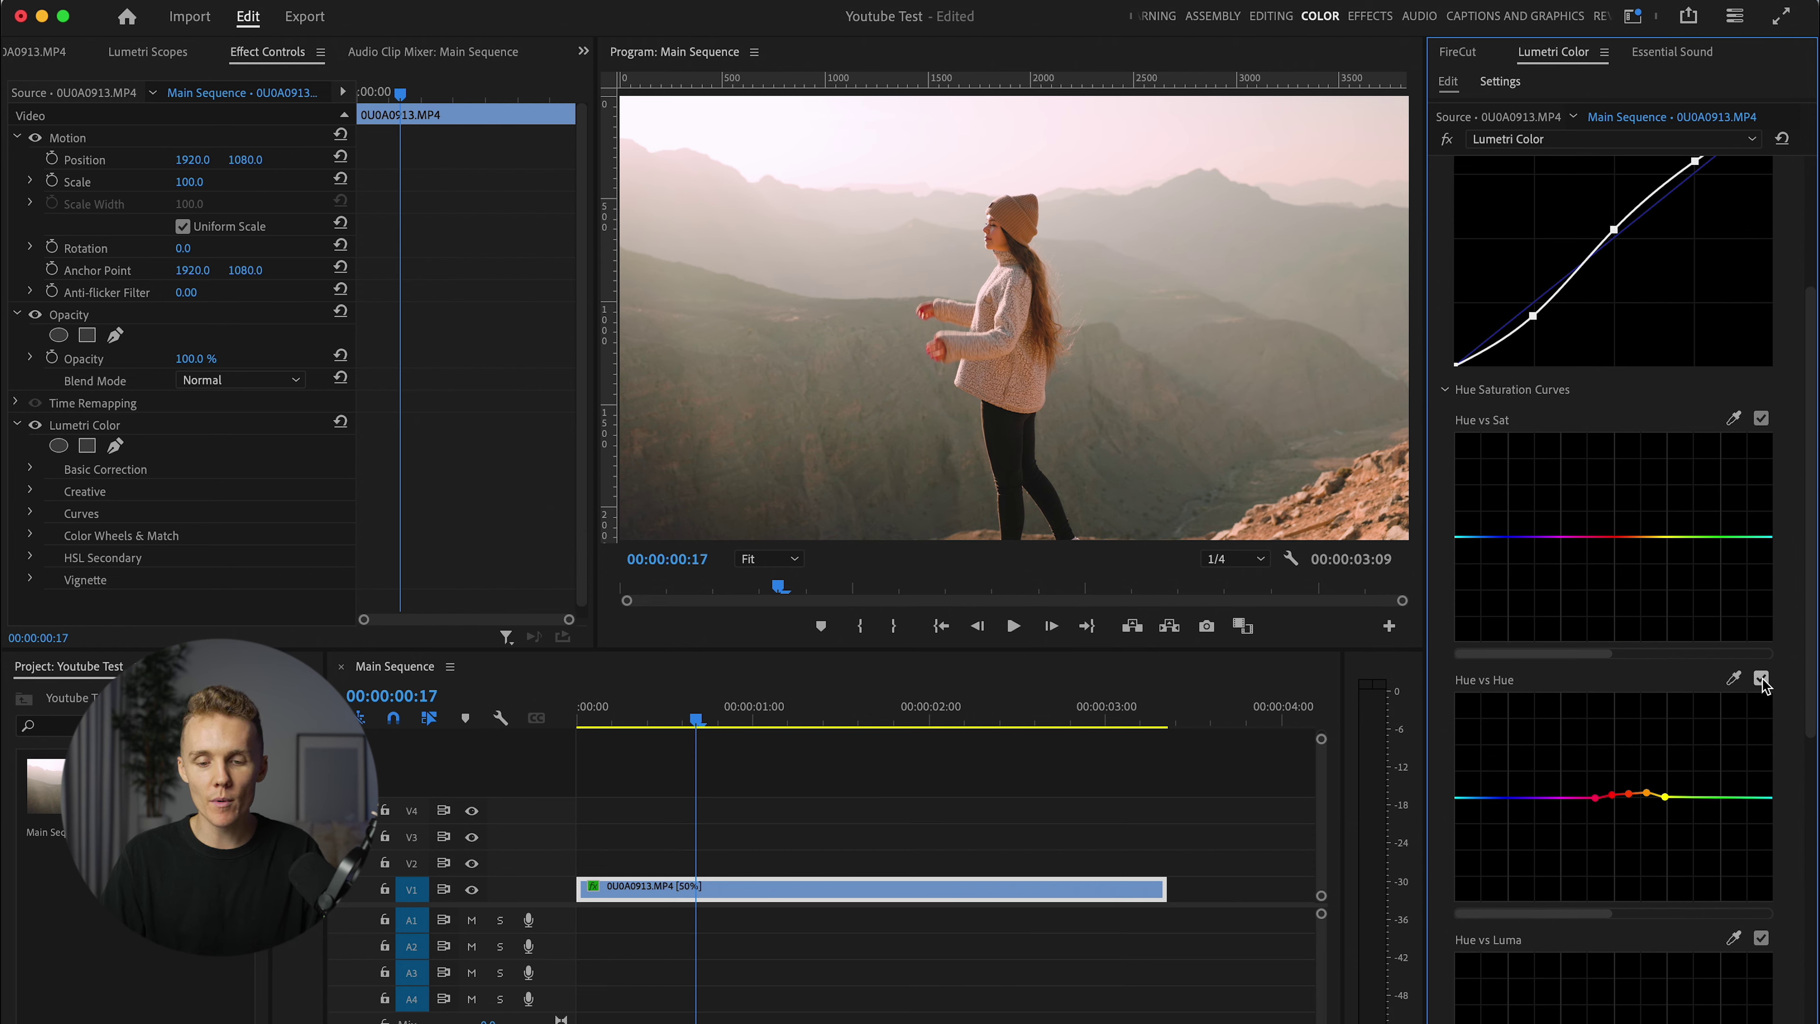
Step: Add magenta and yellow-green anchor points to the Hue vs Sat curve and slightly lower an orange-red point between them
left_click(1689, 536)
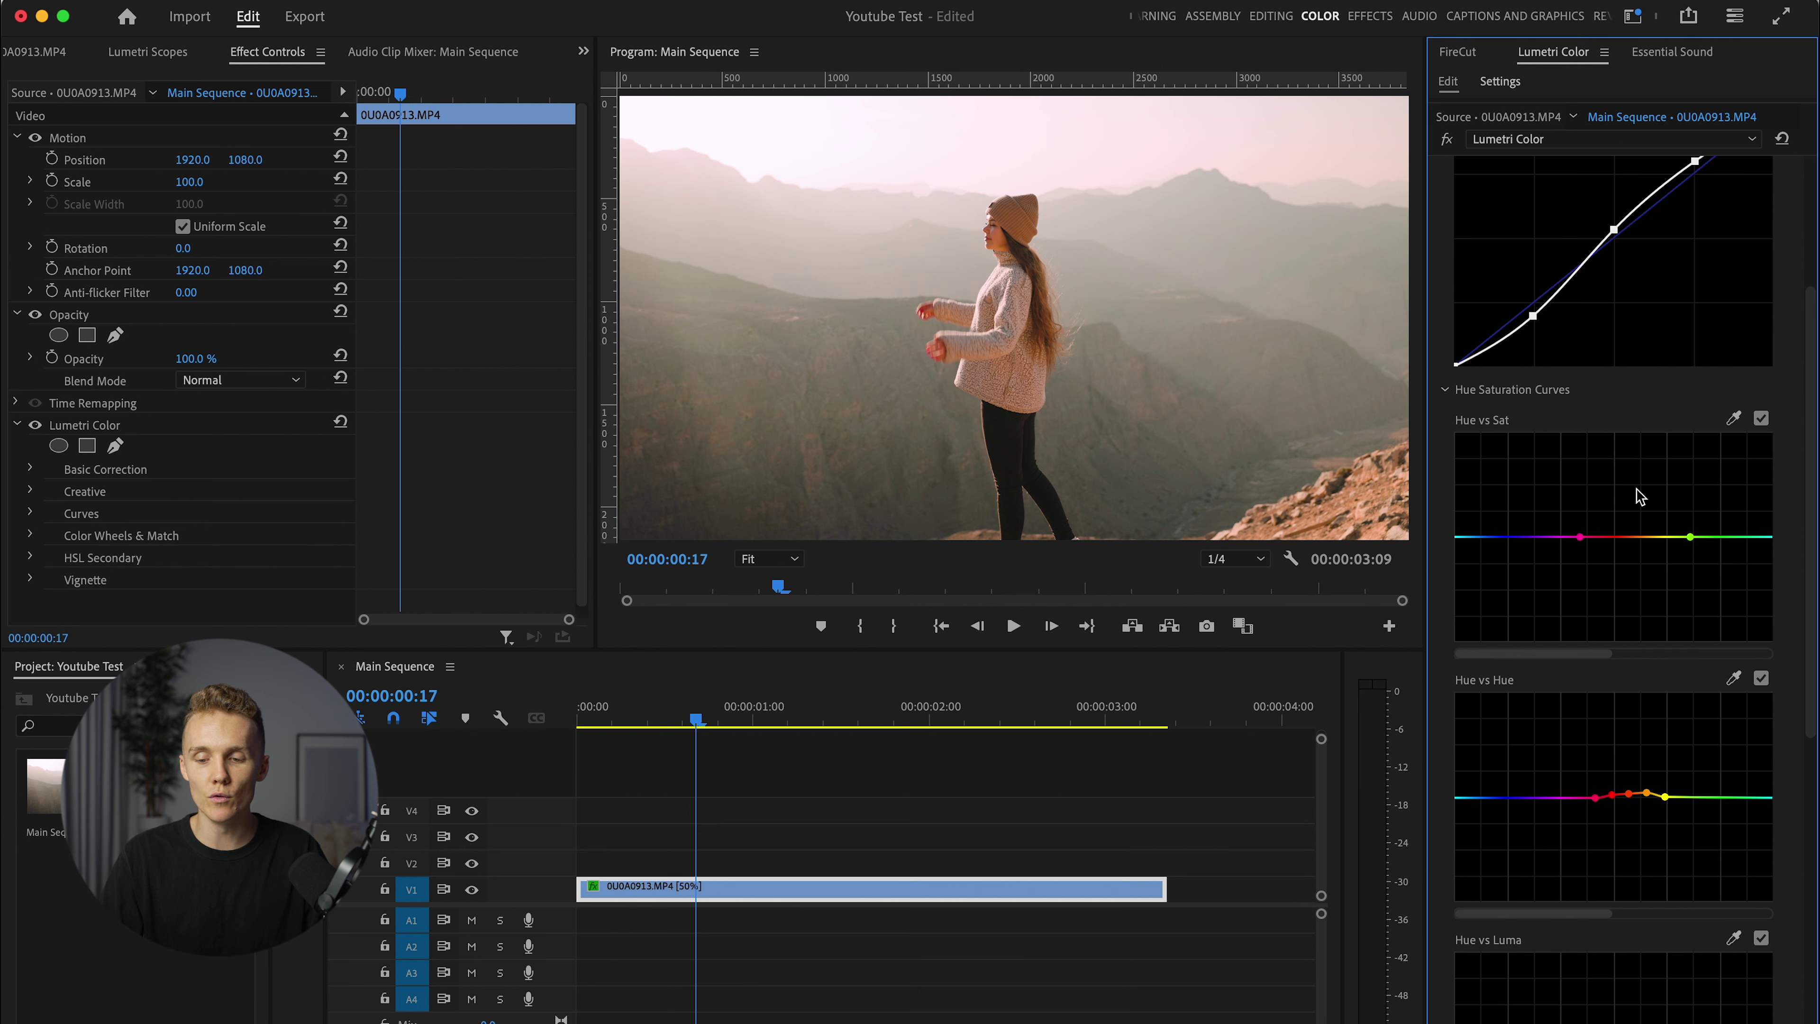
left_click_drag(1629, 537, 1631, 548)
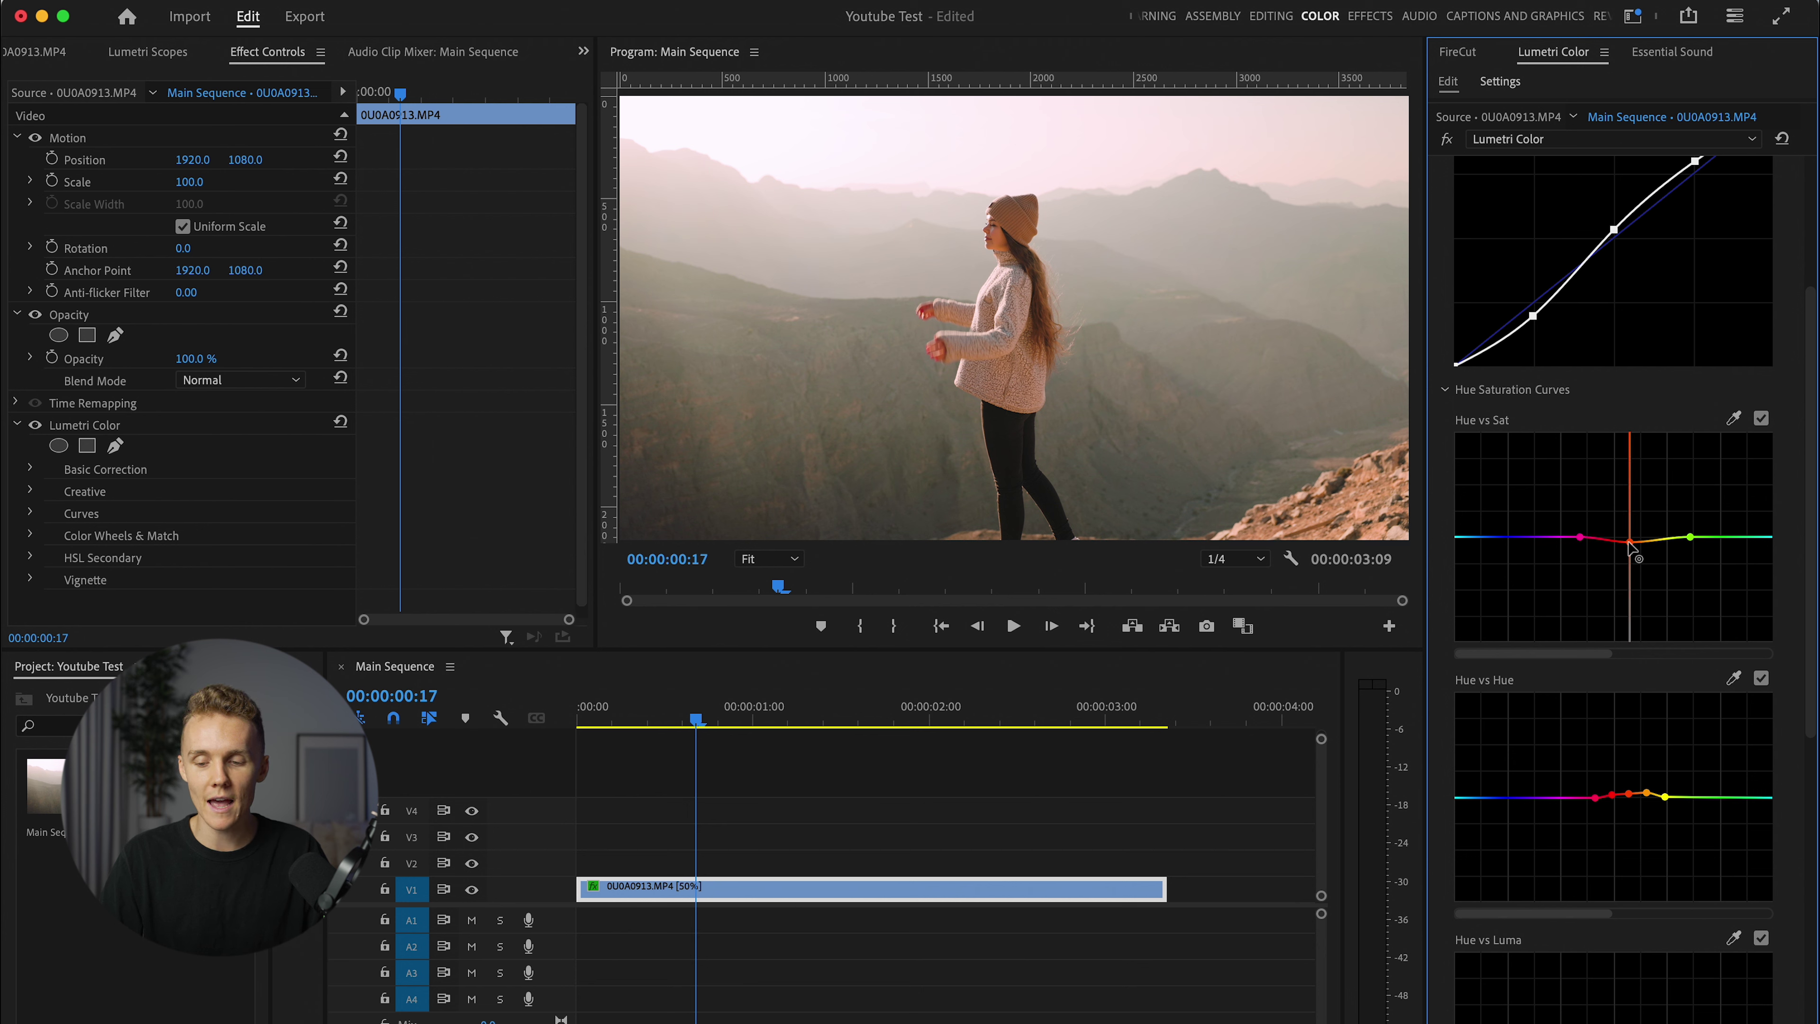
left_click_drag(1632, 548, 1632, 549)
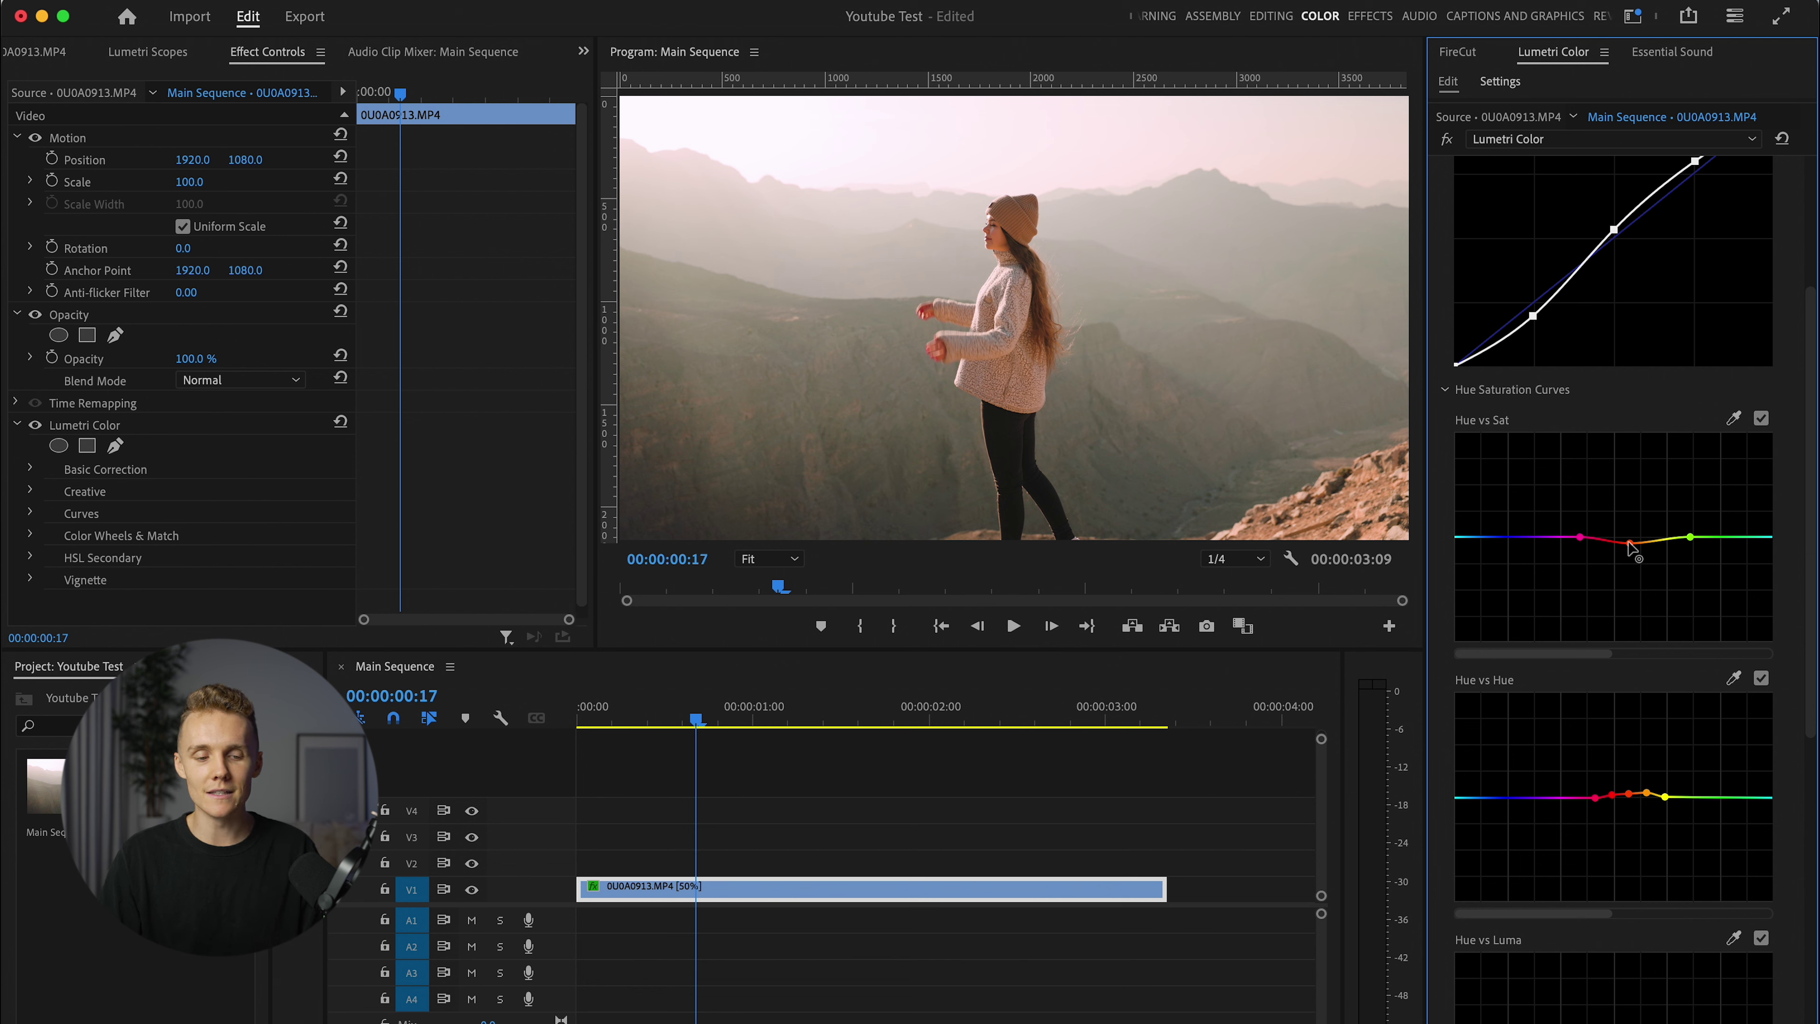
Step: Check the full frame on the vectorscope, and switch the scope display to Waveform (RGB) only
left_click(147, 52)
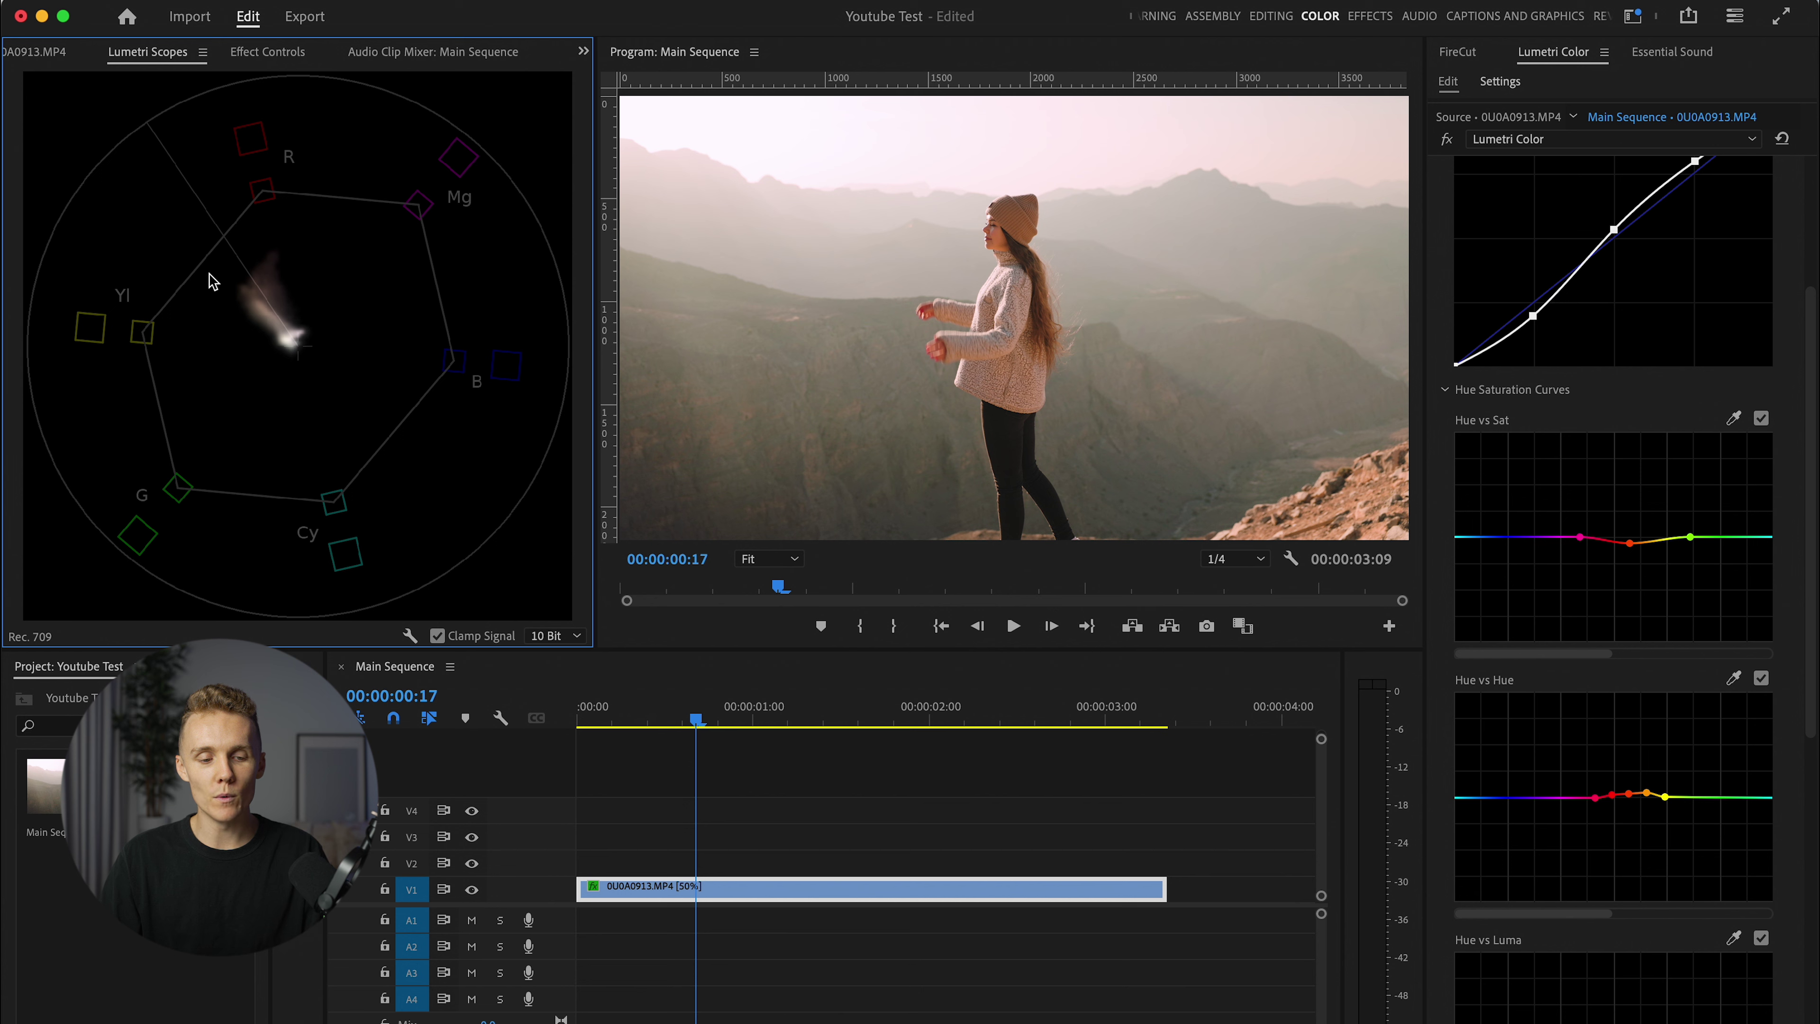
right_click(406, 307)
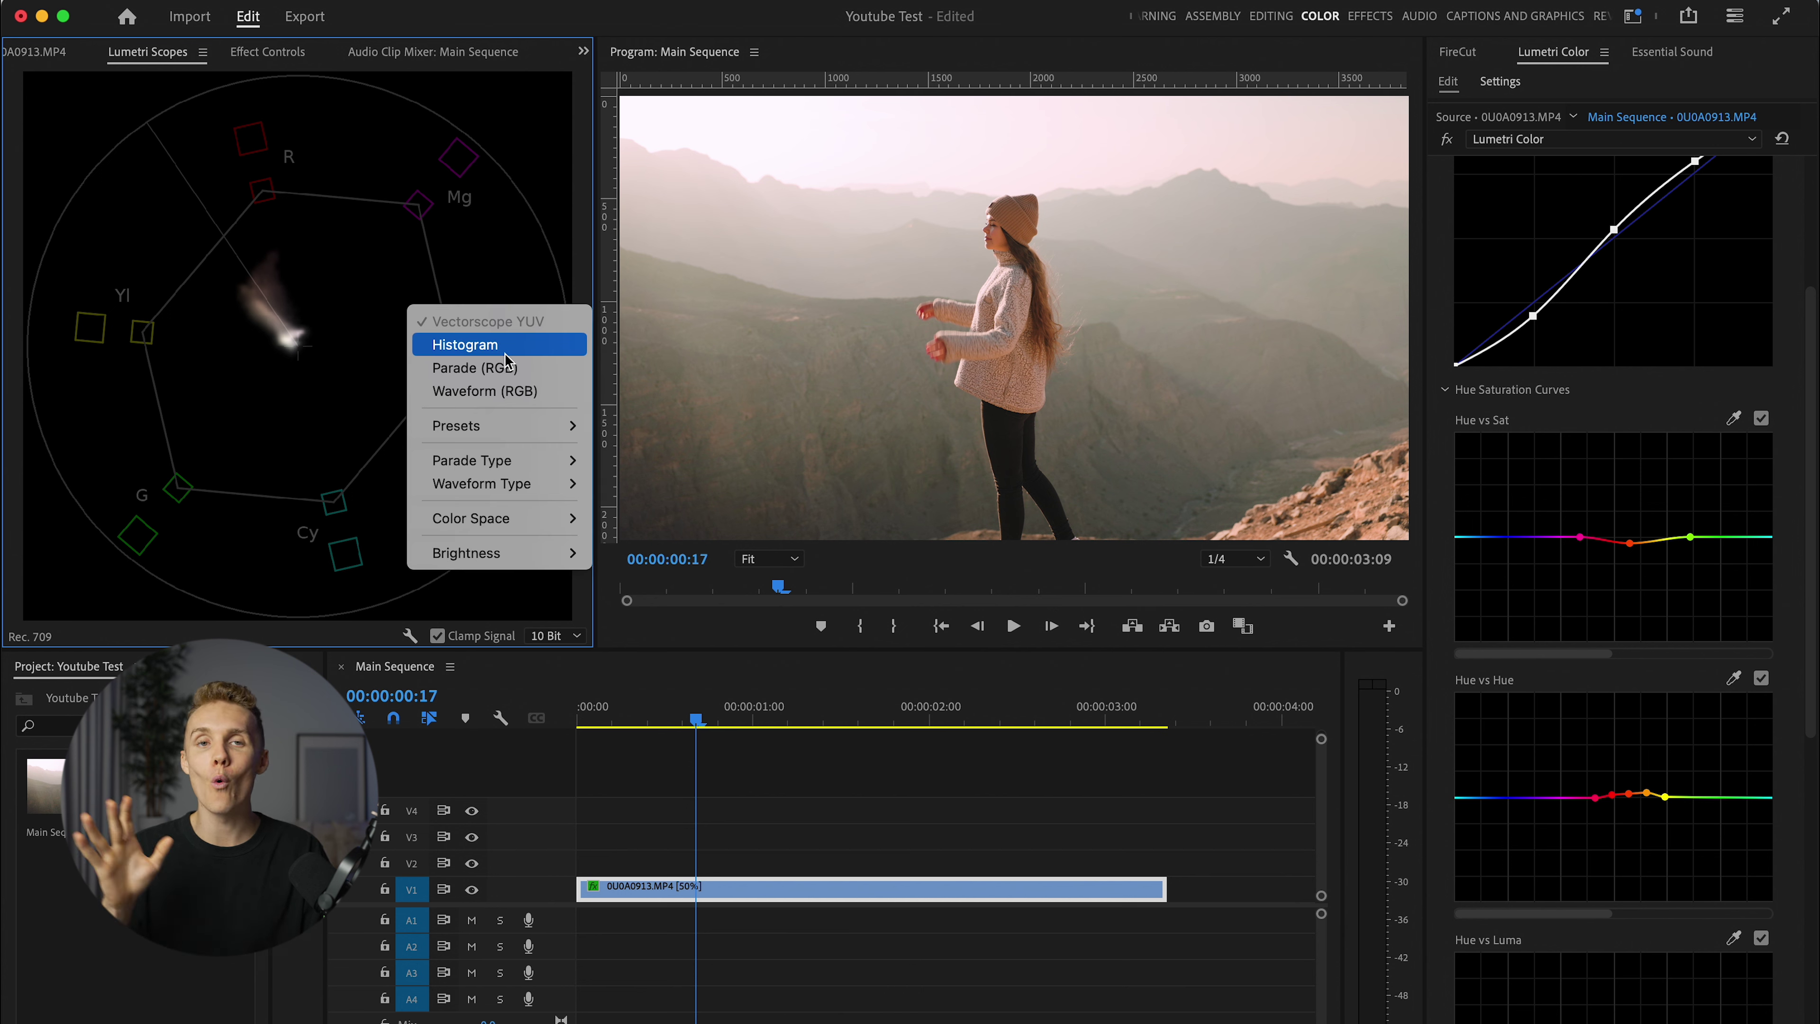
left_click(518, 392)
right_click(162, 309)
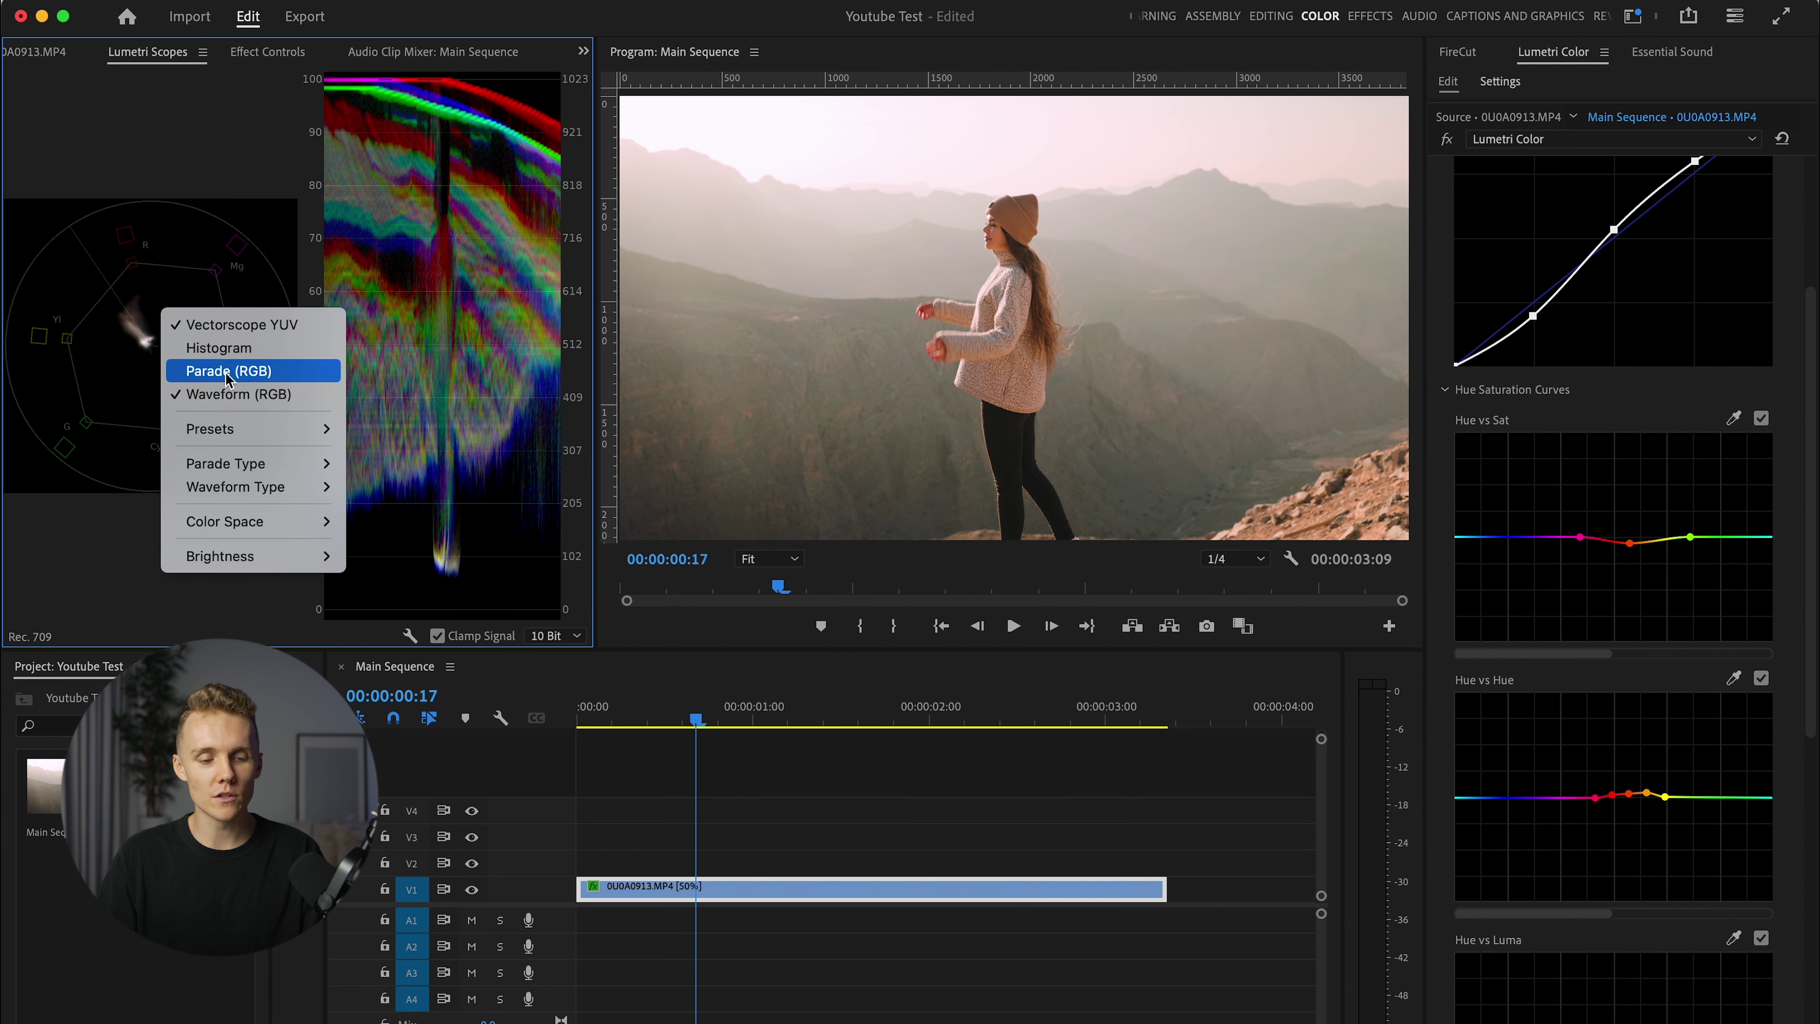
left_click(215, 324)
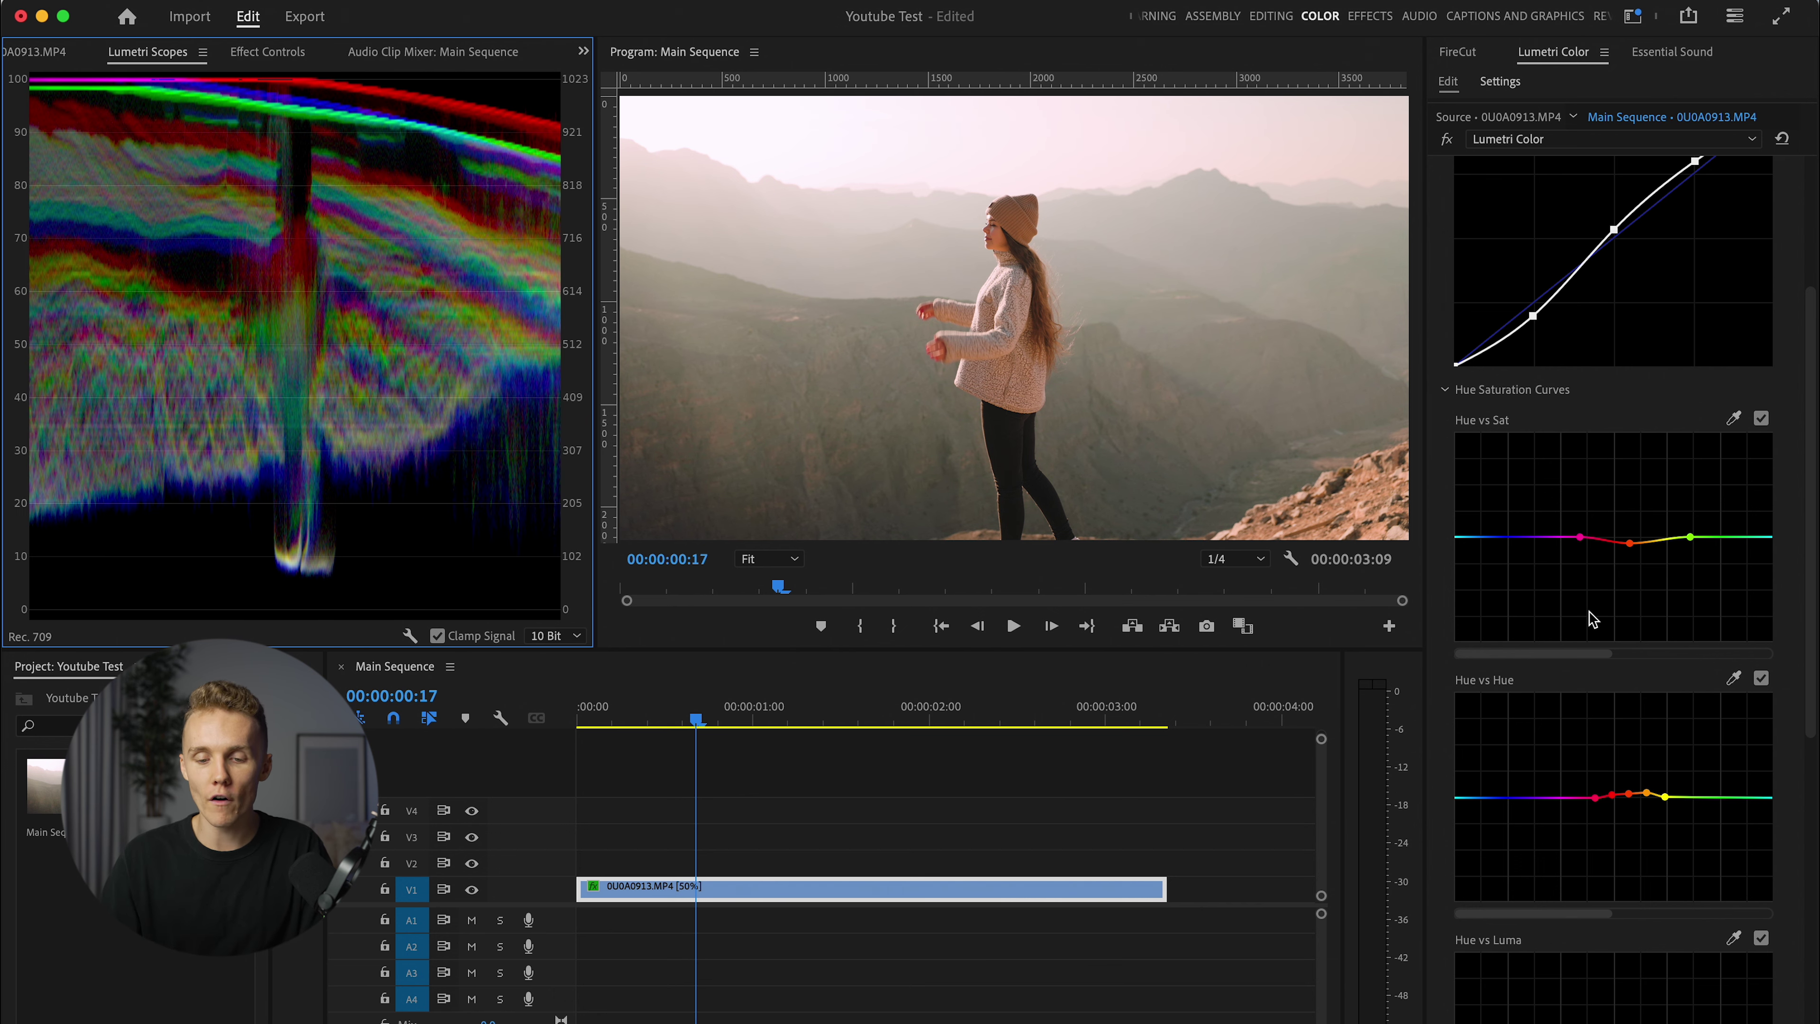
Step: Compare the graded image with the Lumetri Color effect bypassed, leaving the effect enabled
scroll(1625, 507, "up", 1)
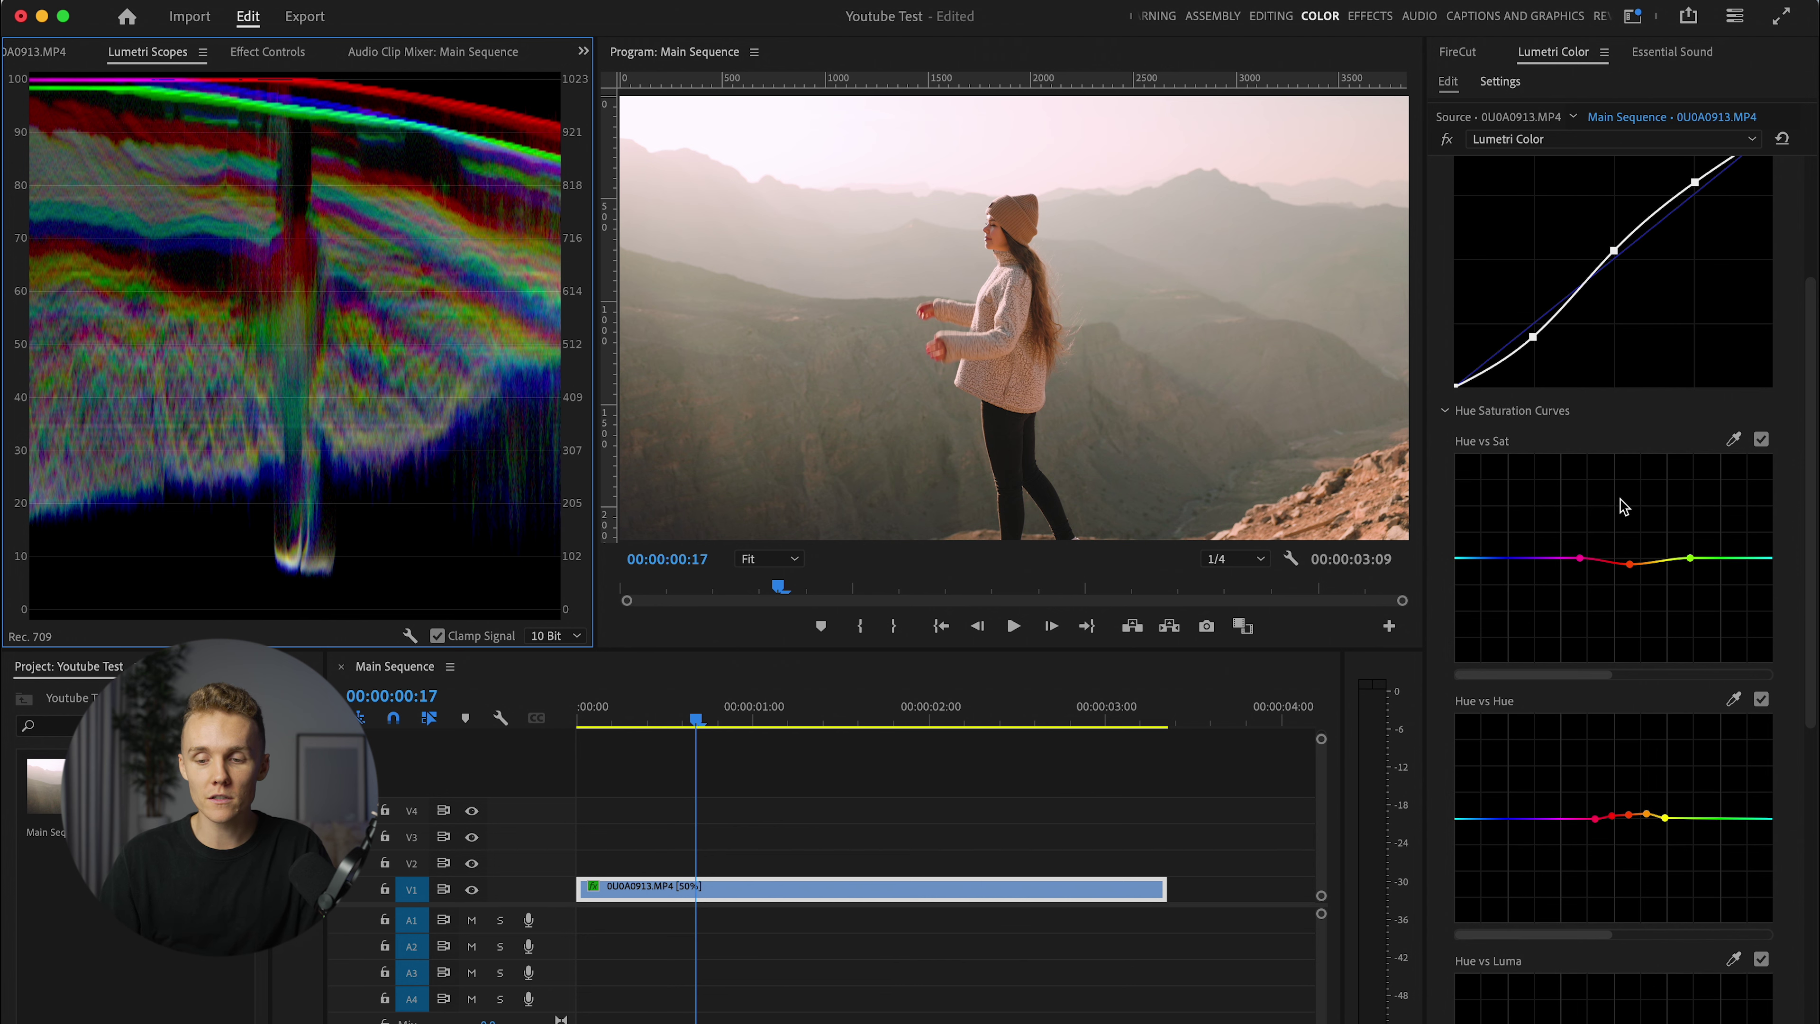
left_click(1447, 140)
left_click(1447, 140)
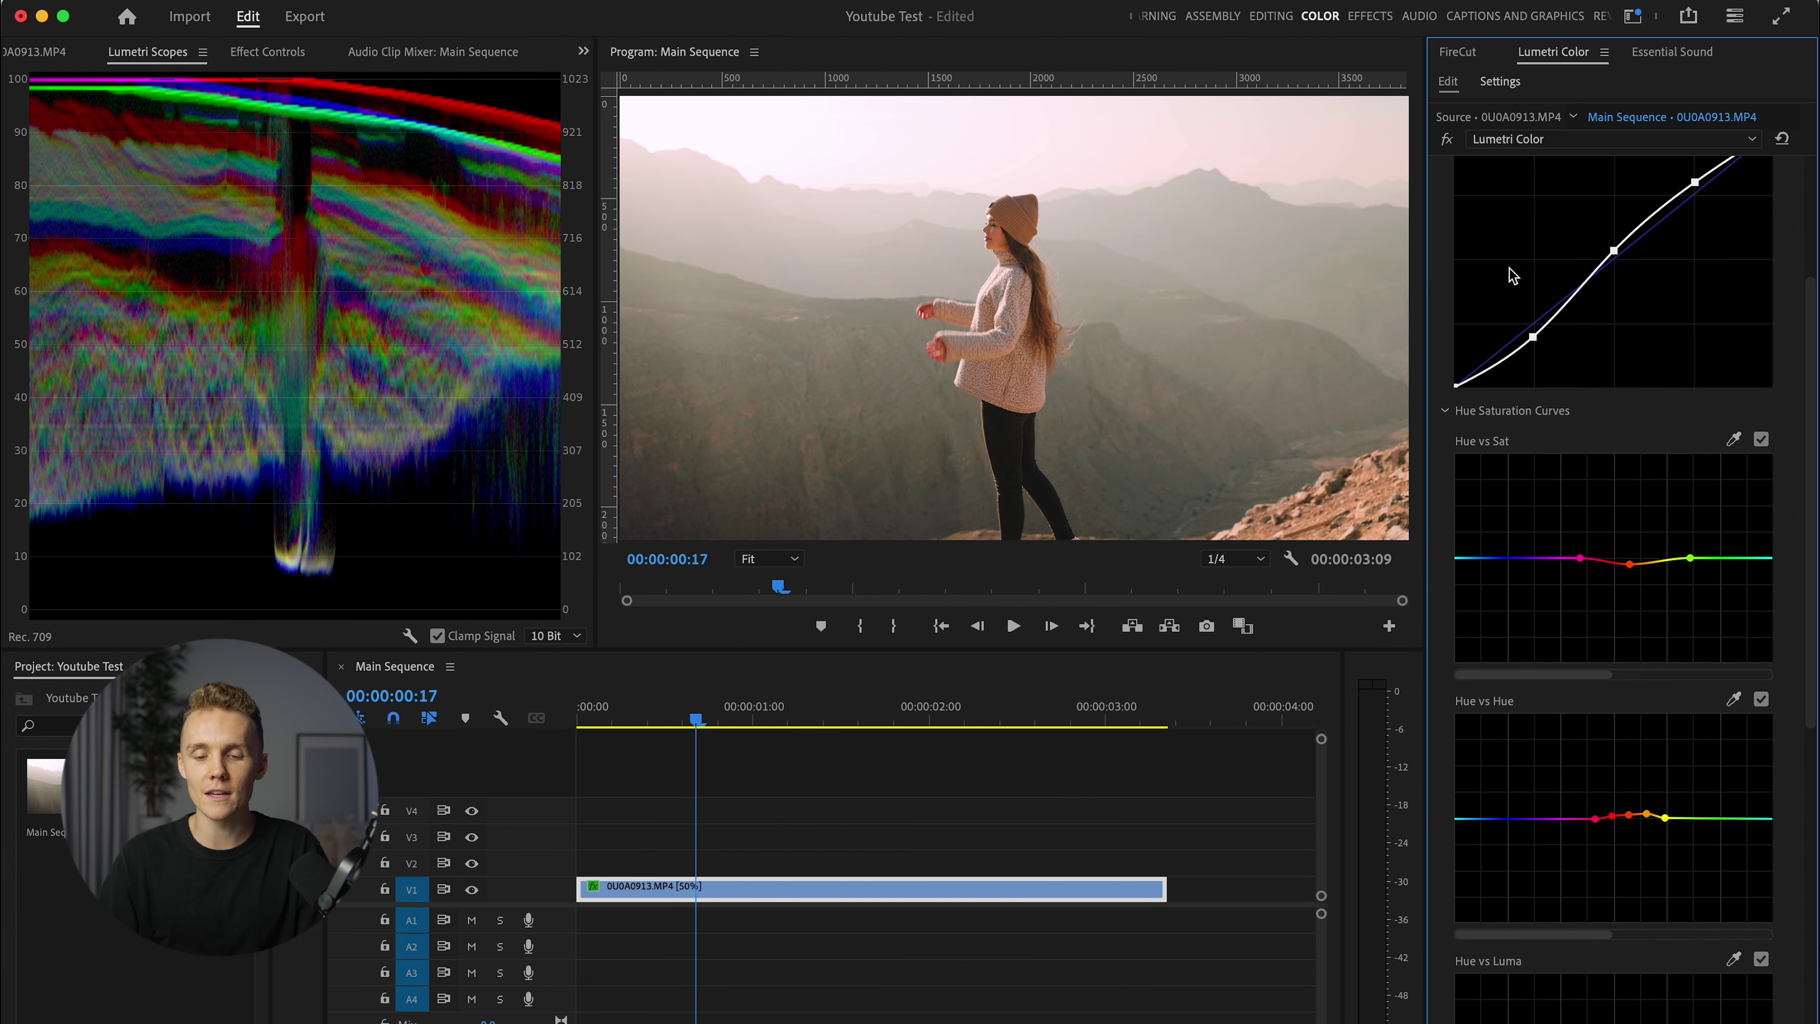
scroll(1562, 467, "down", 5)
scroll(1563, 467, "up", 8)
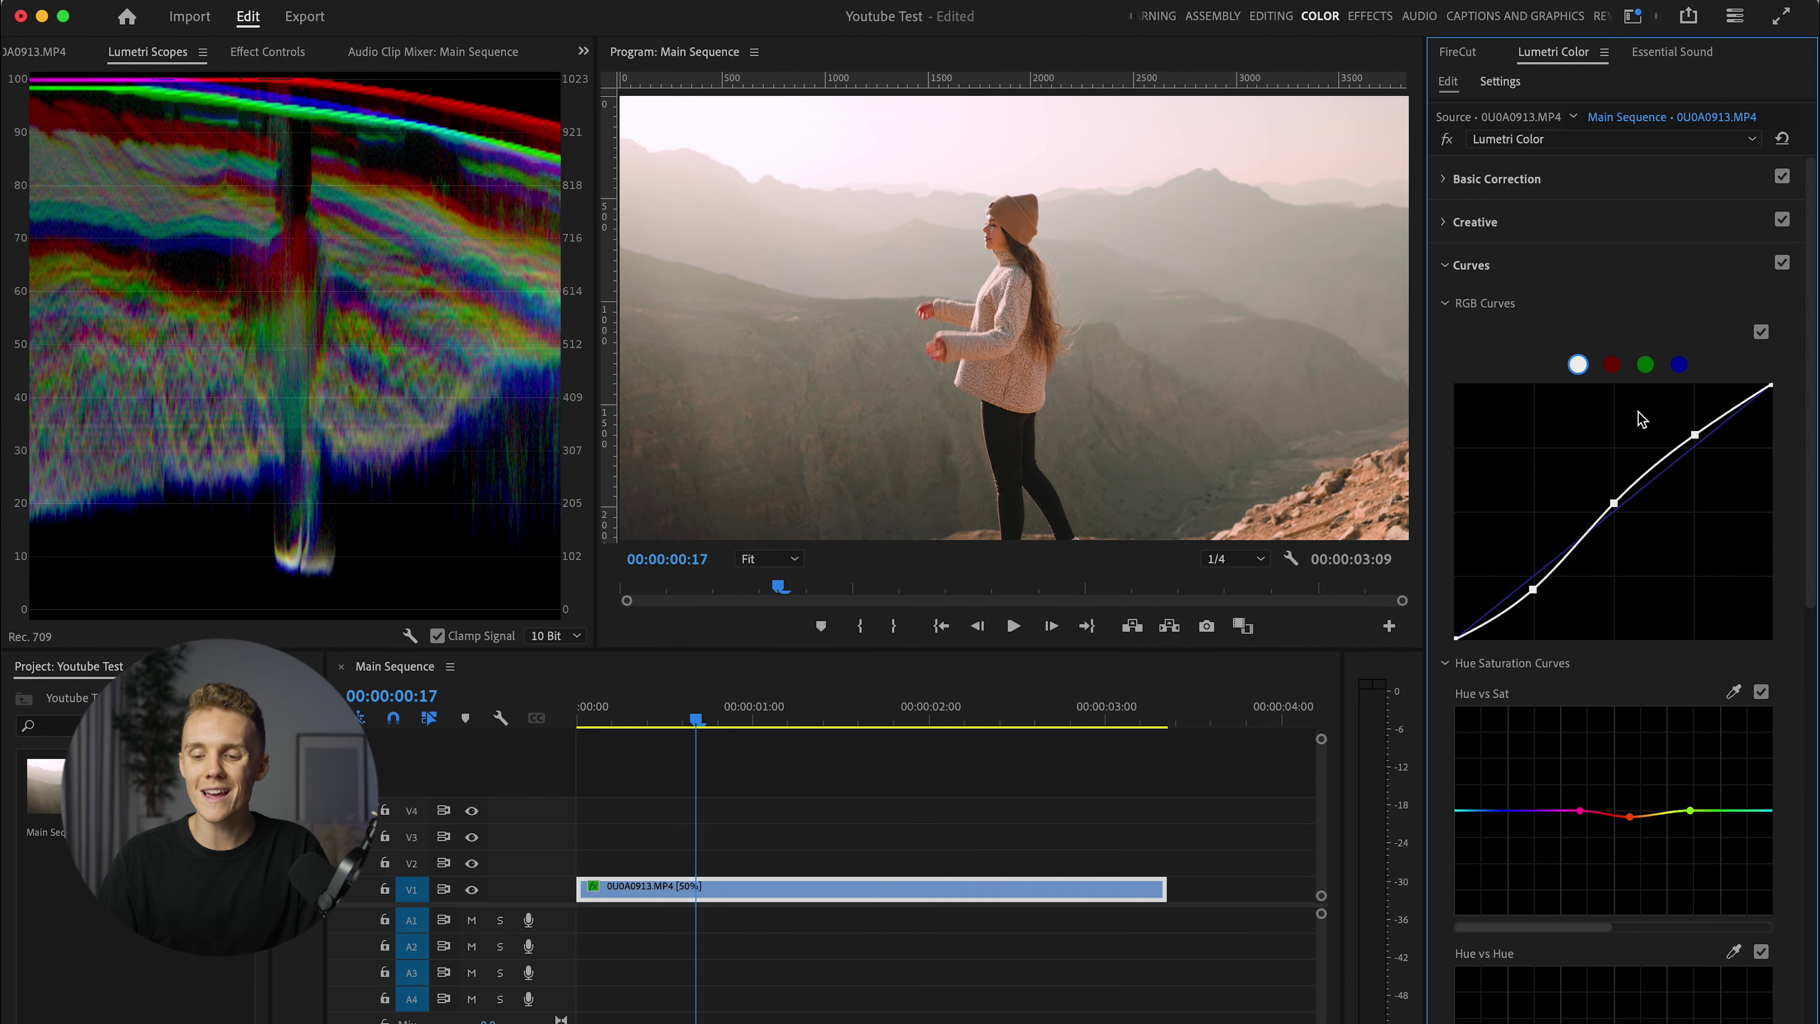
scroll(1612, 591, "down", 10)
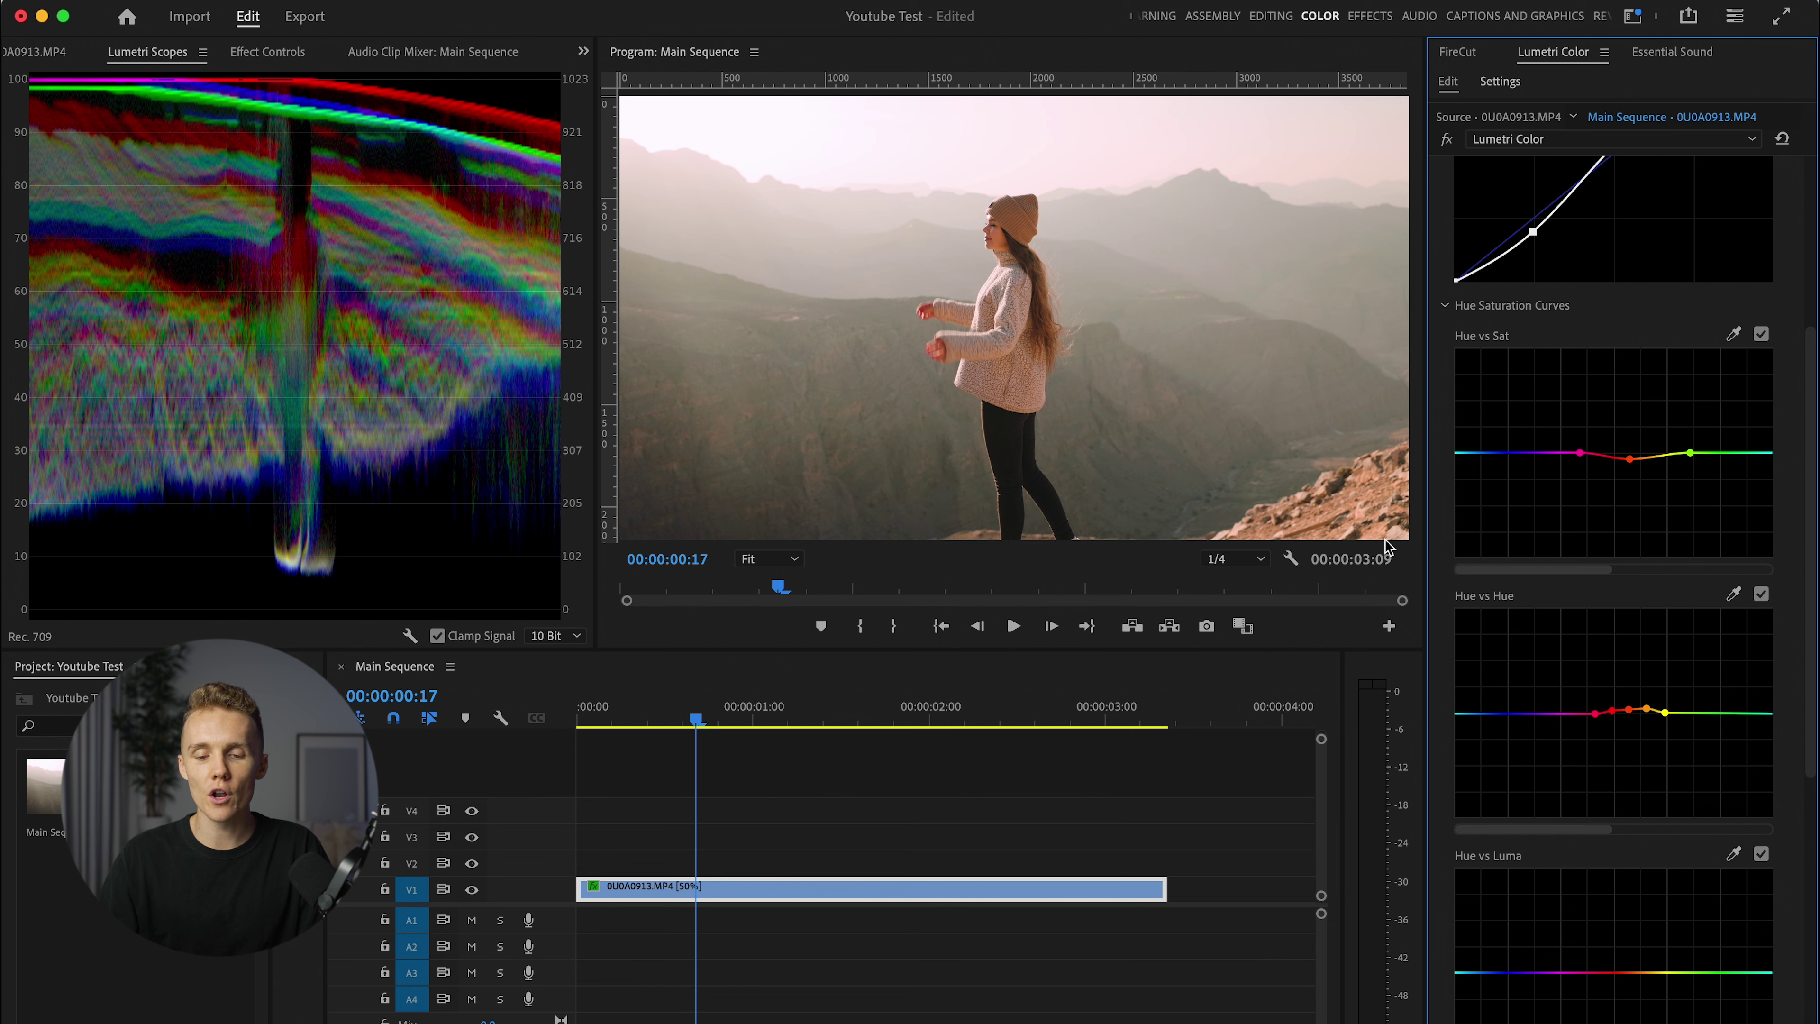
Step: Collapse the Curves section and shift the Highlights color wheel slightly toward cyan to neutralize the reddish cast
scroll(1570, 215, "up", 5)
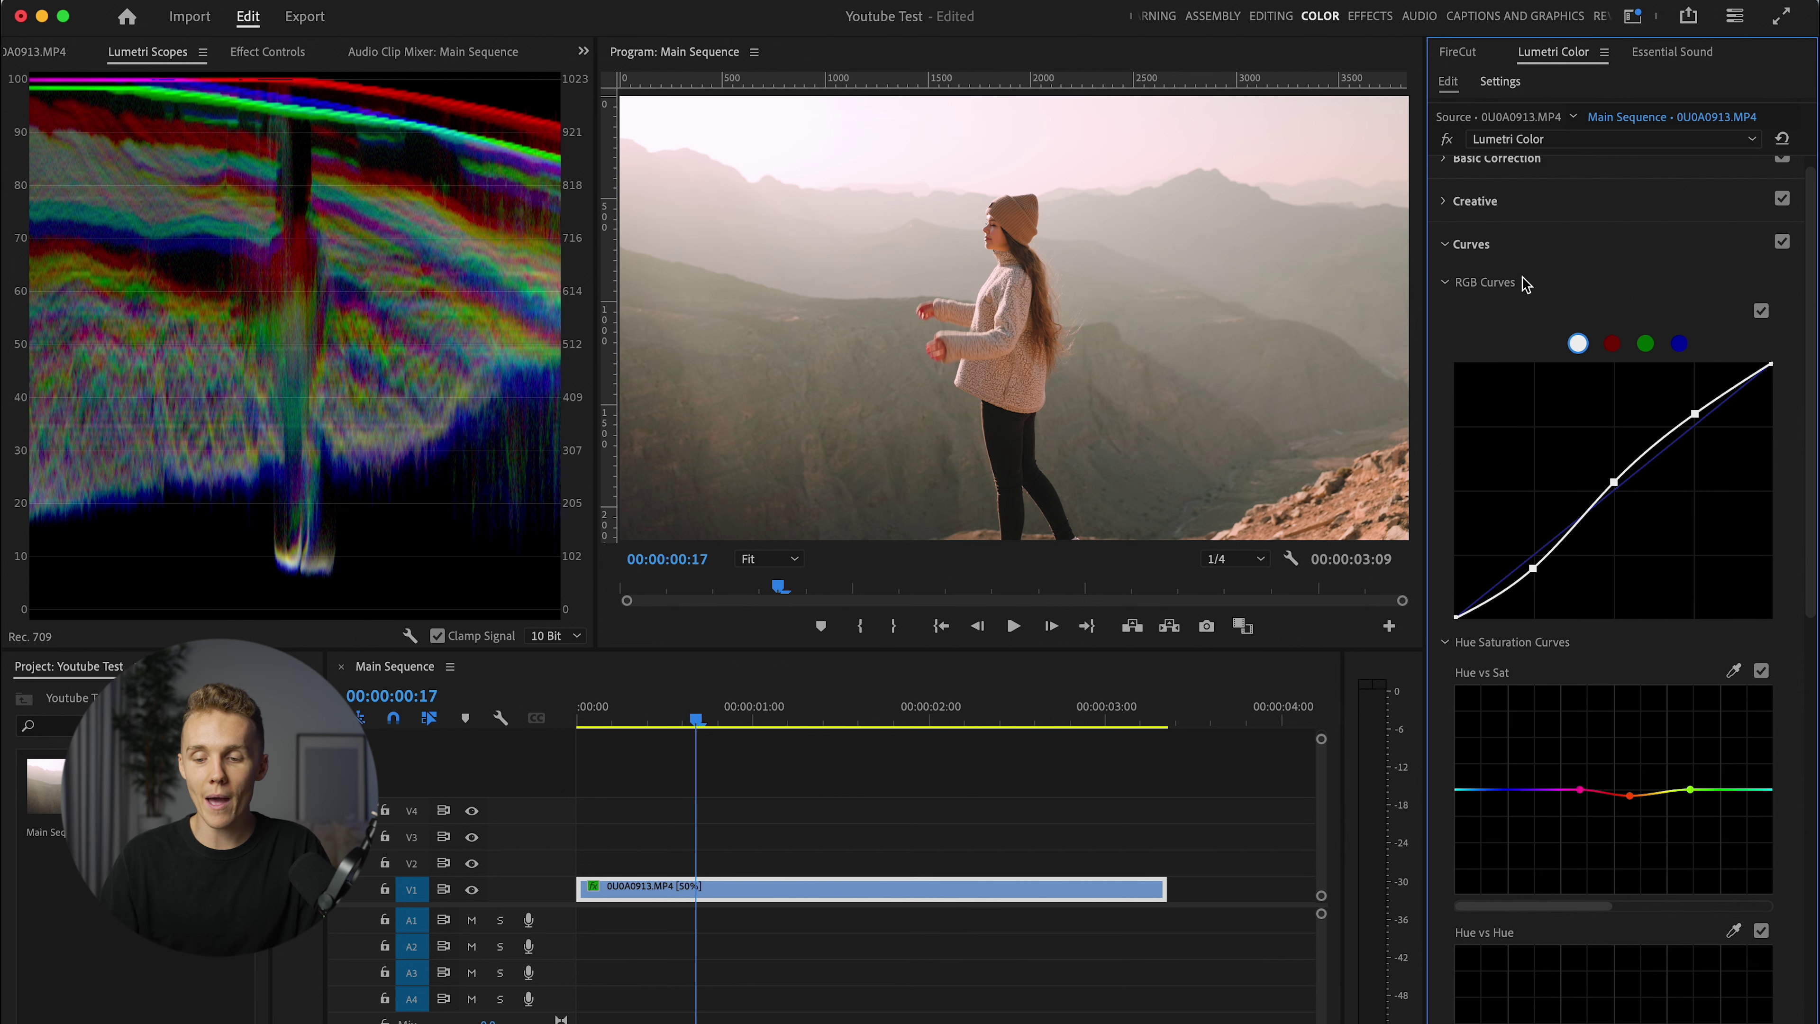
left_click(1504, 247)
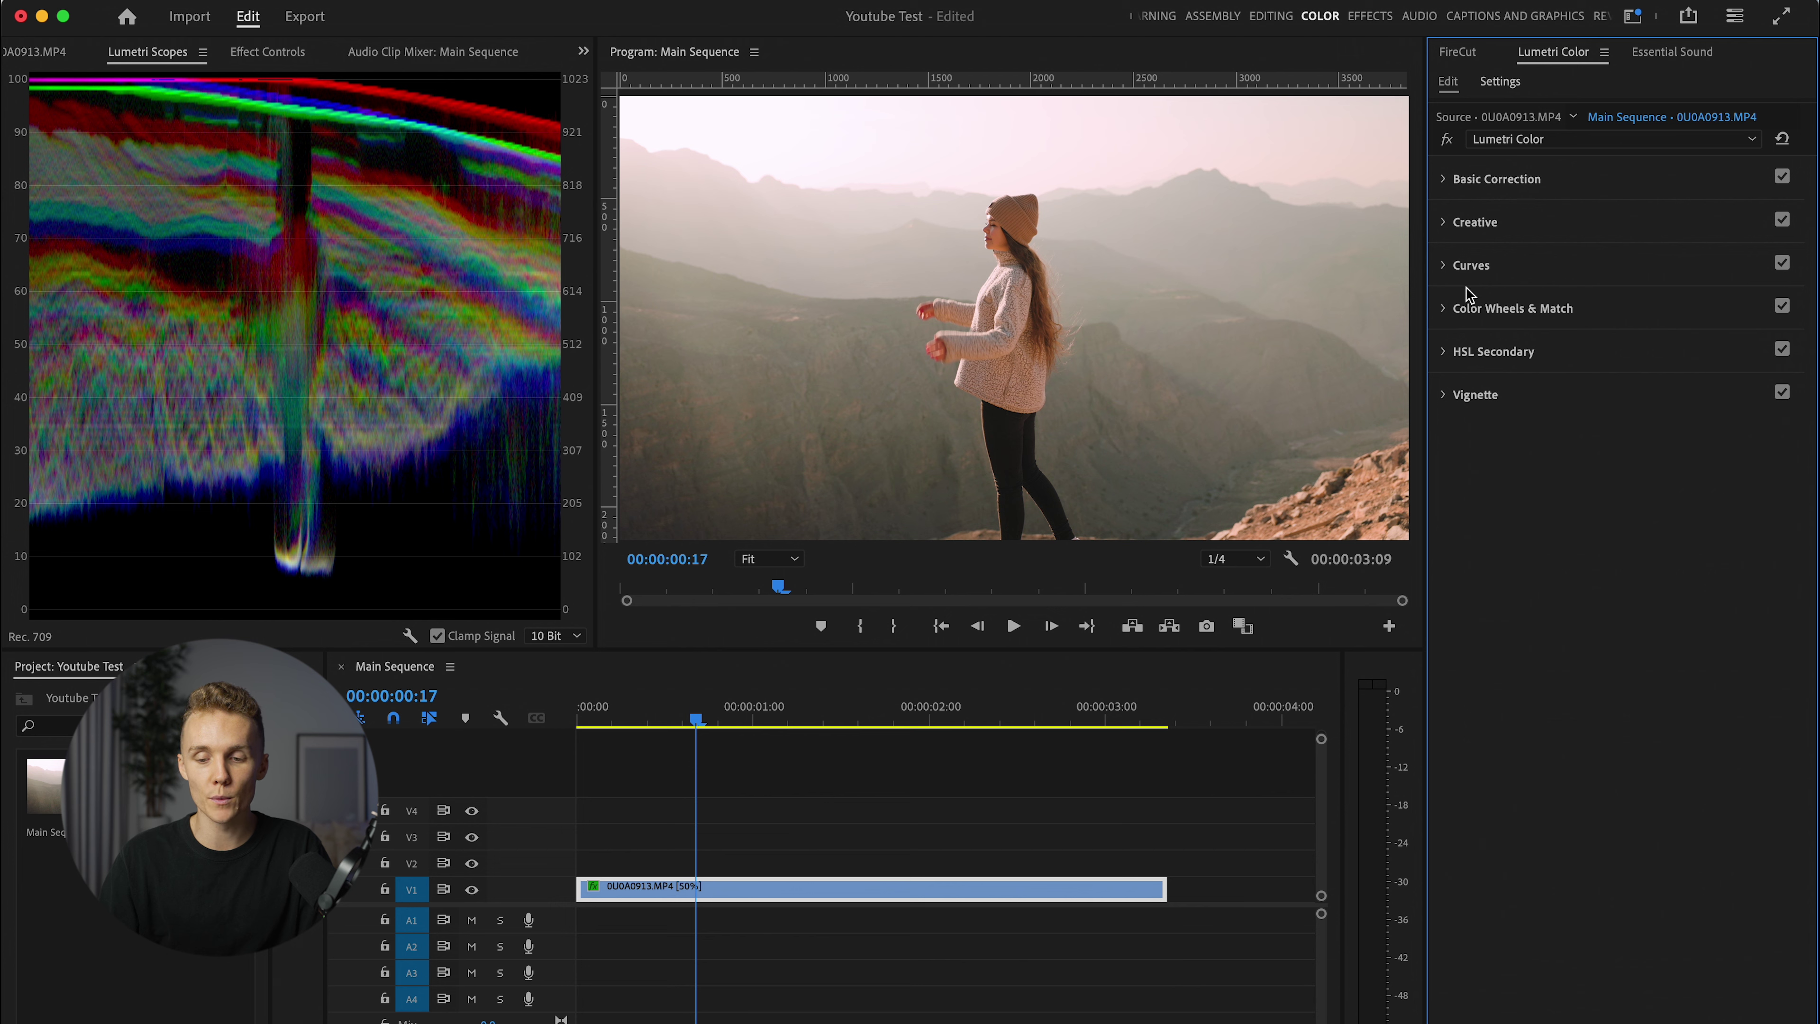
left_click(1582, 318)
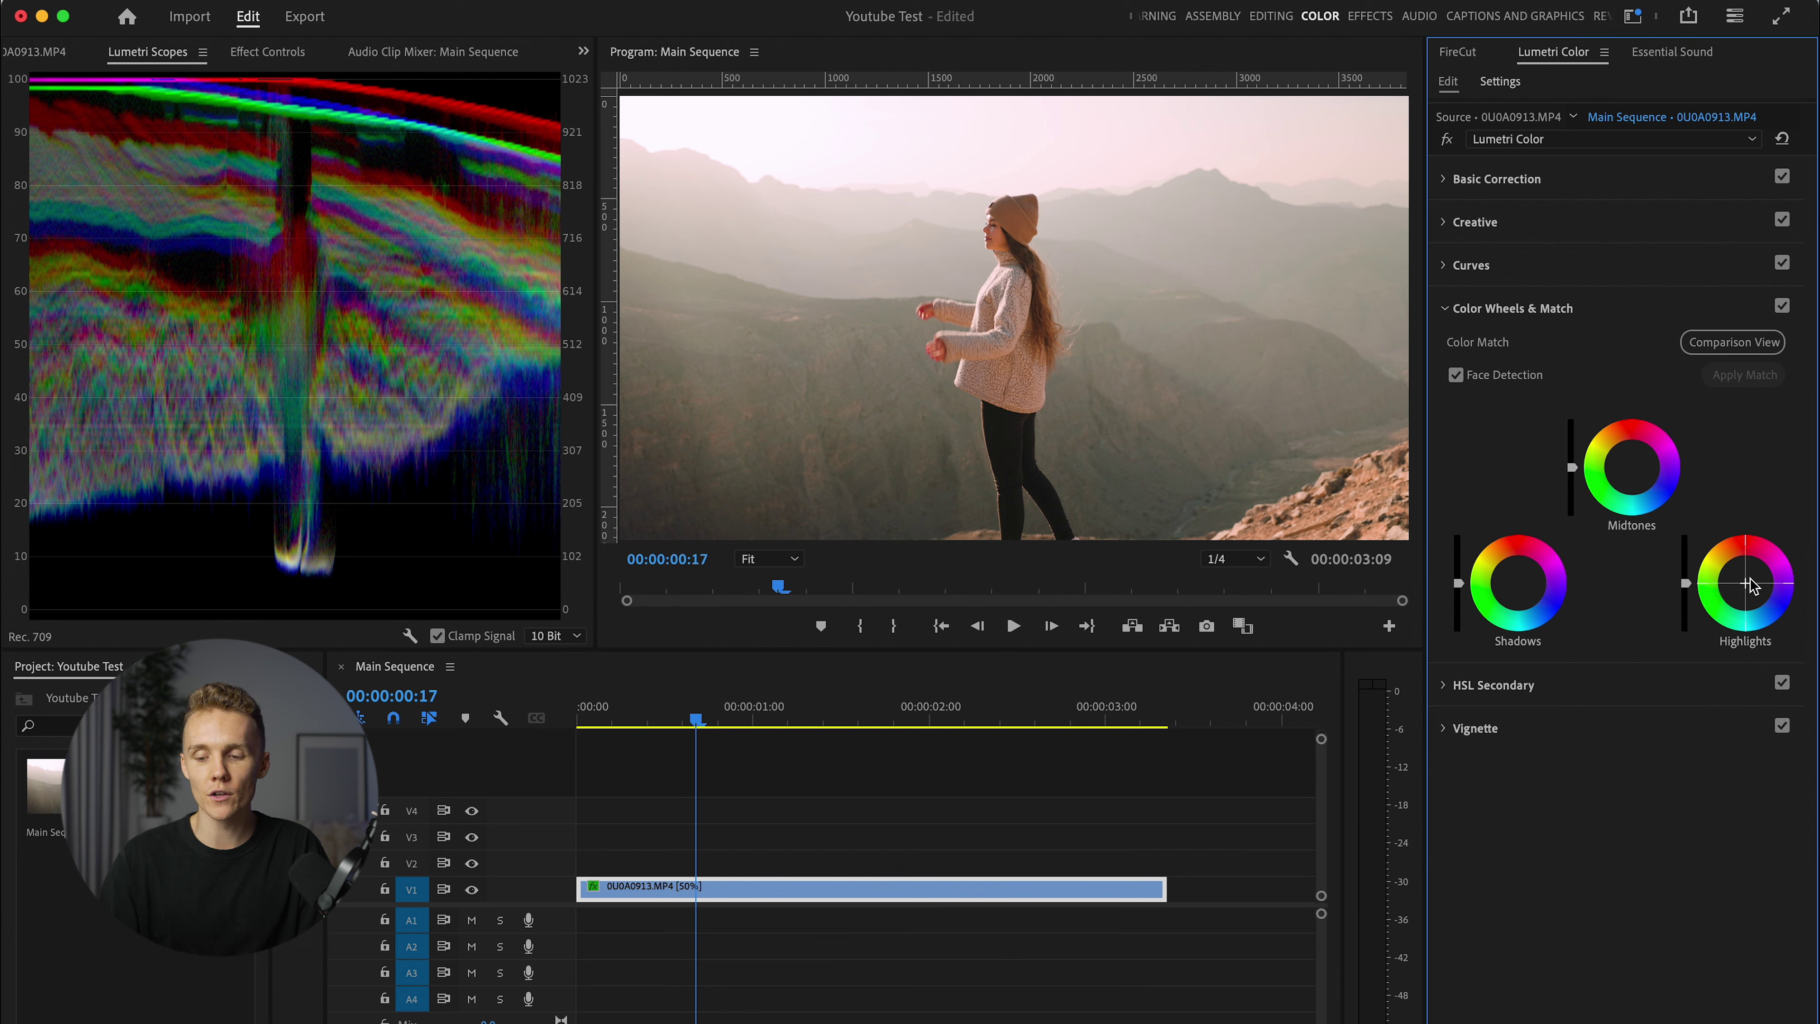
left_click_drag(1749, 587, 1748, 589)
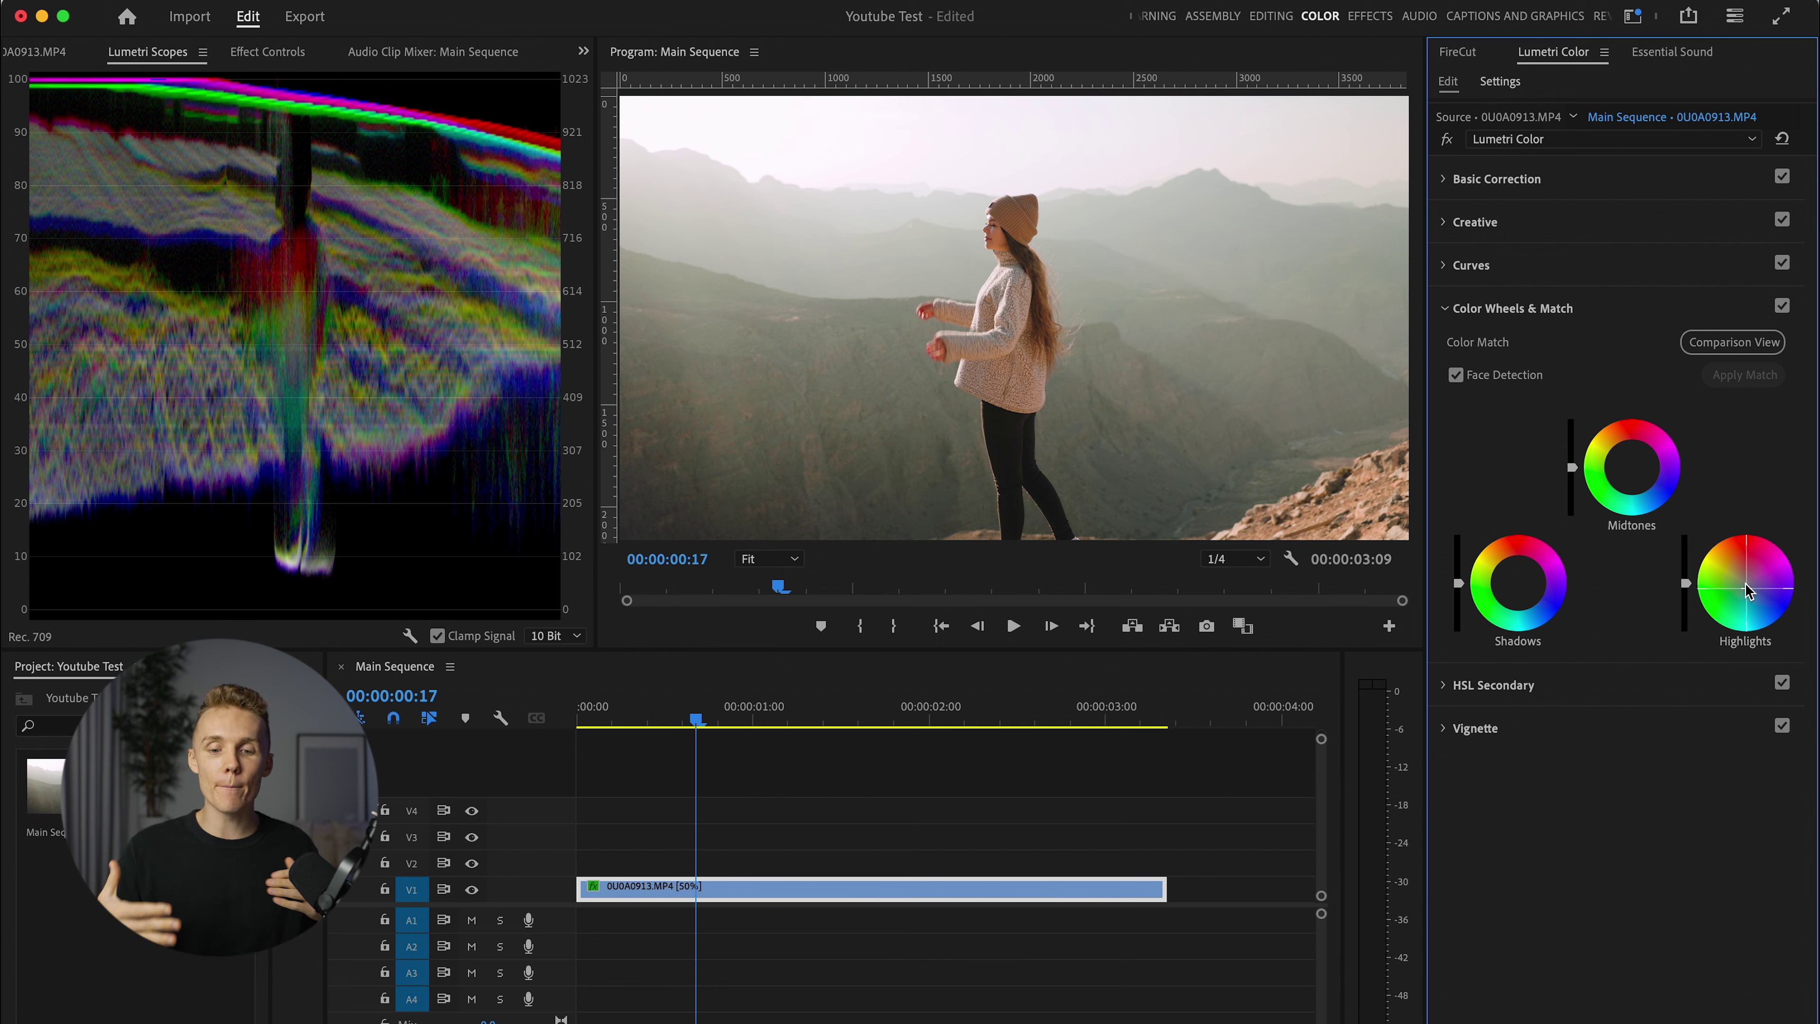
Step: Compare the image with Color Wheels & Match bypassed, leave it enabled, and nudge the Highlights wheel slightly toward blue
left_click(1782, 319)
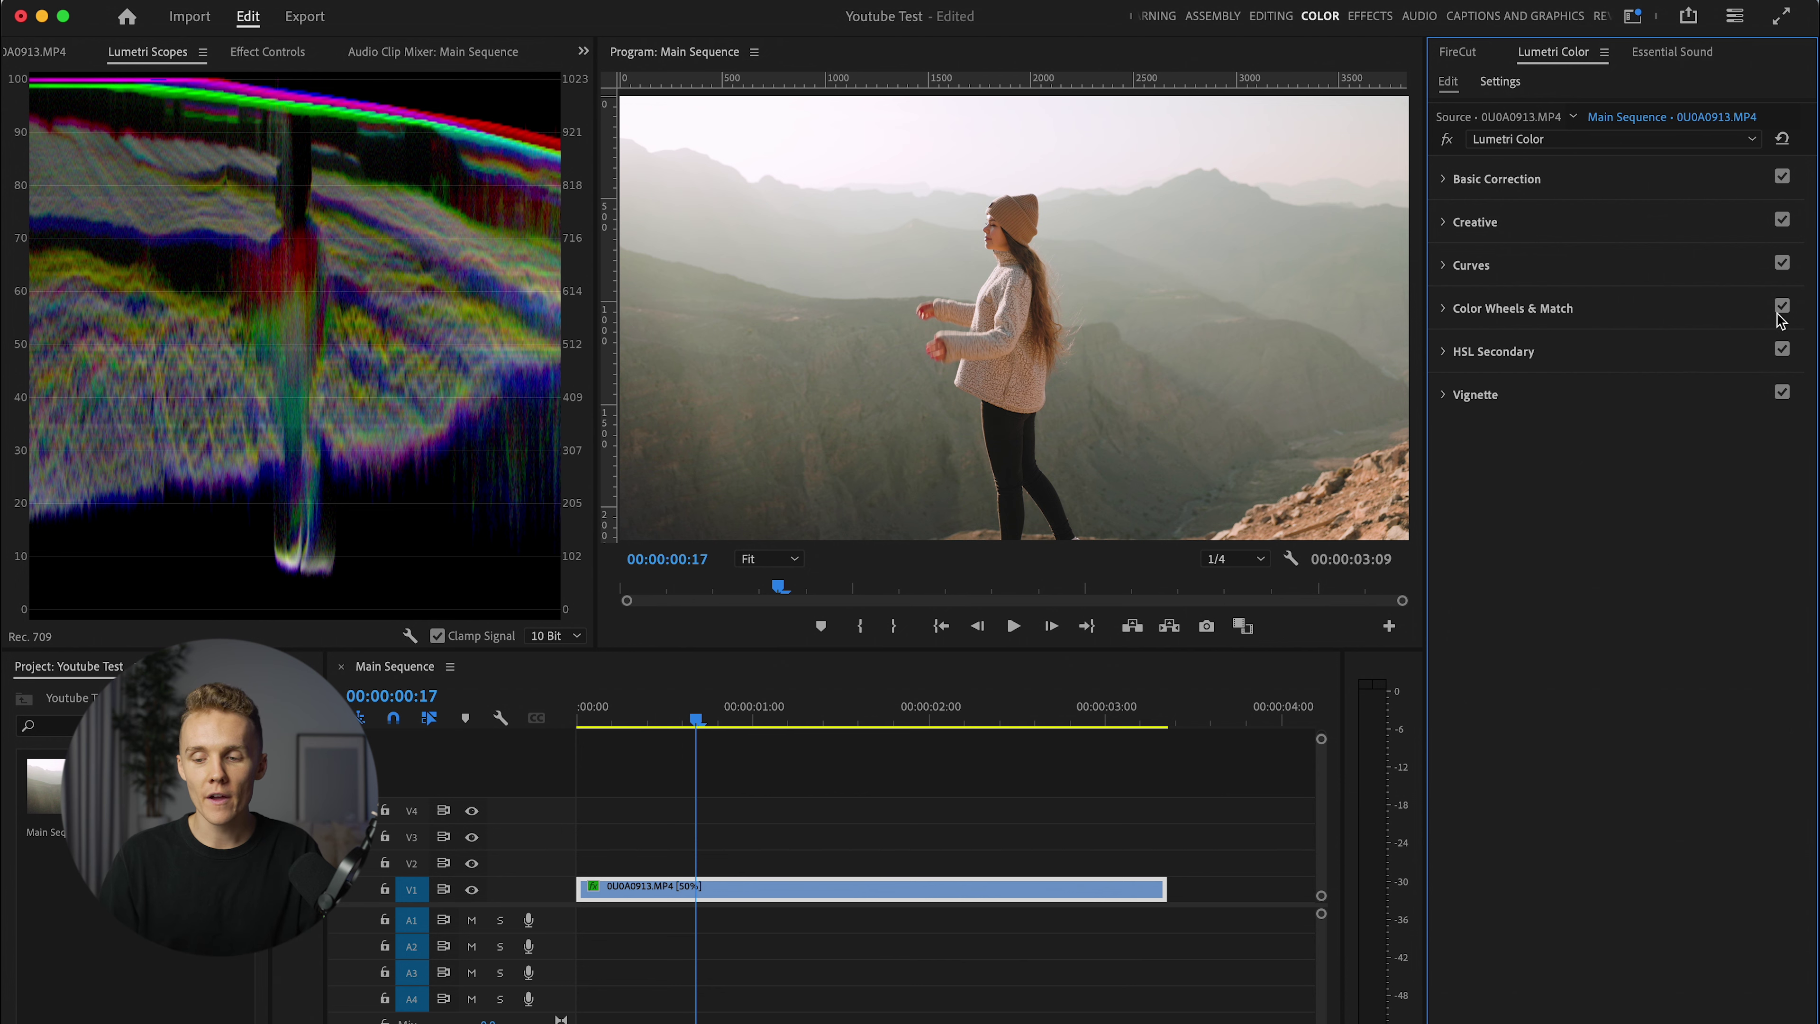
left_click(1781, 306)
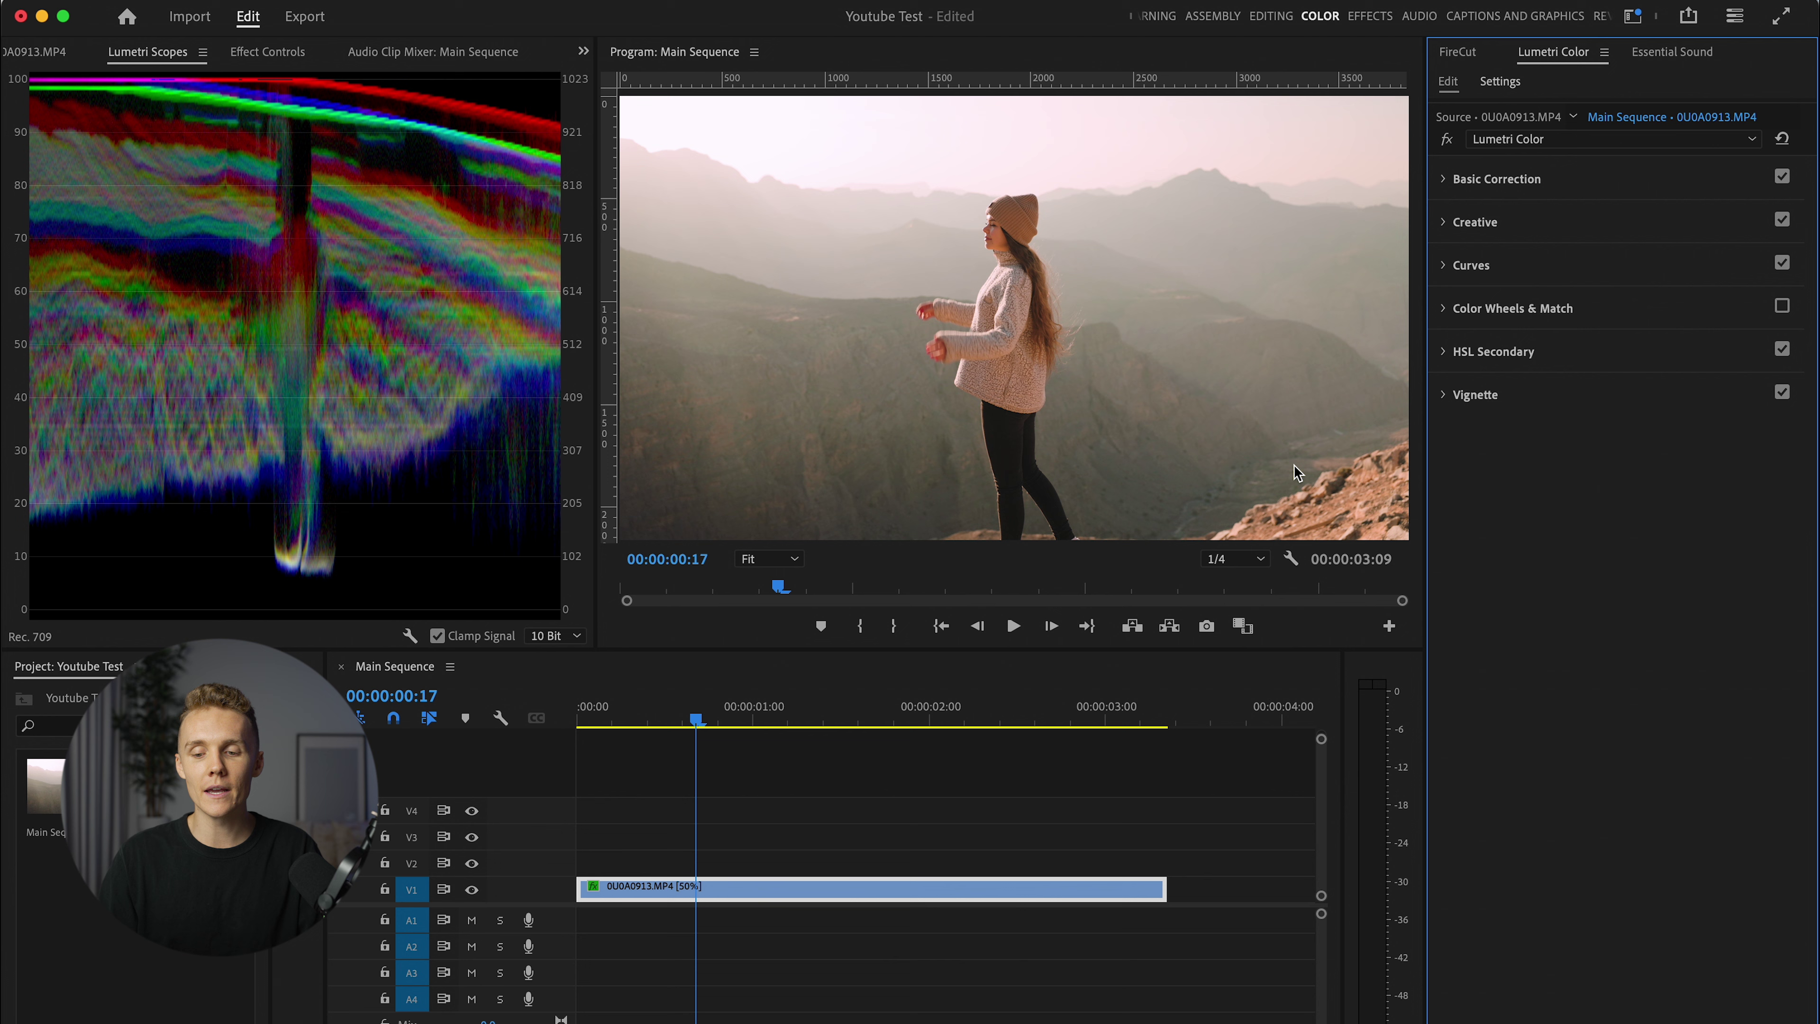
left_click(1782, 306)
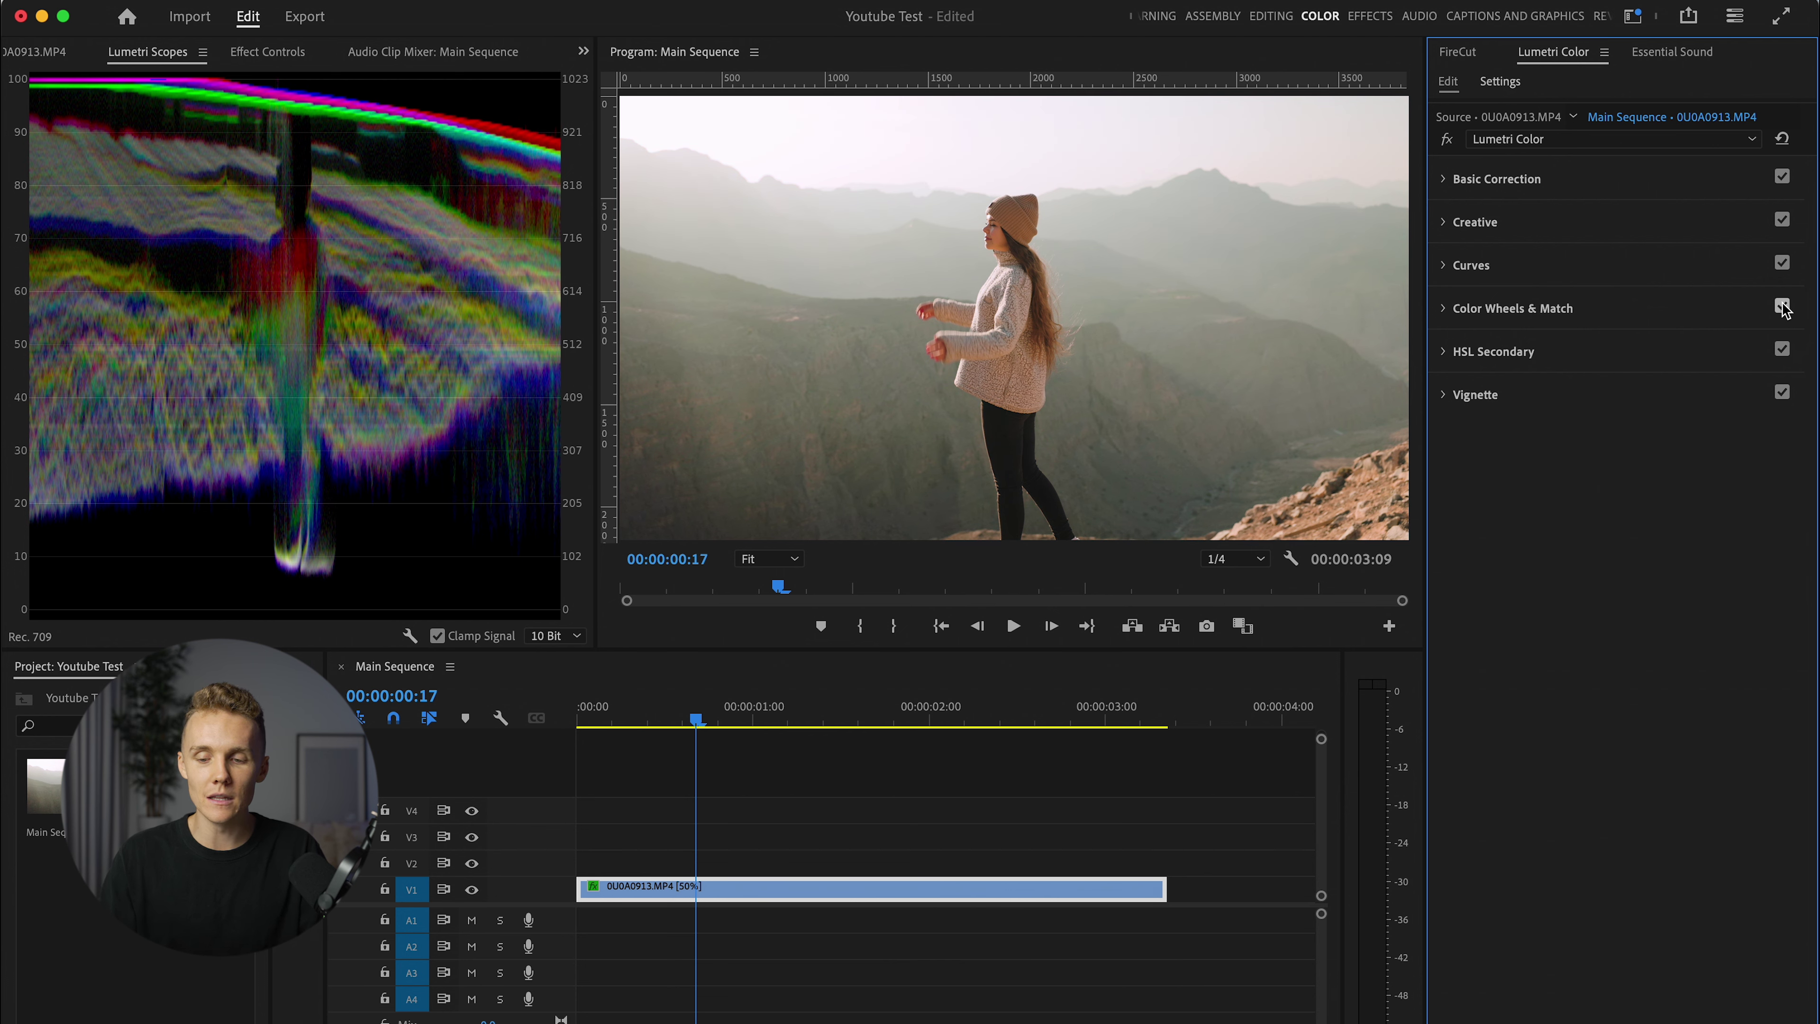
left_click(1596, 316)
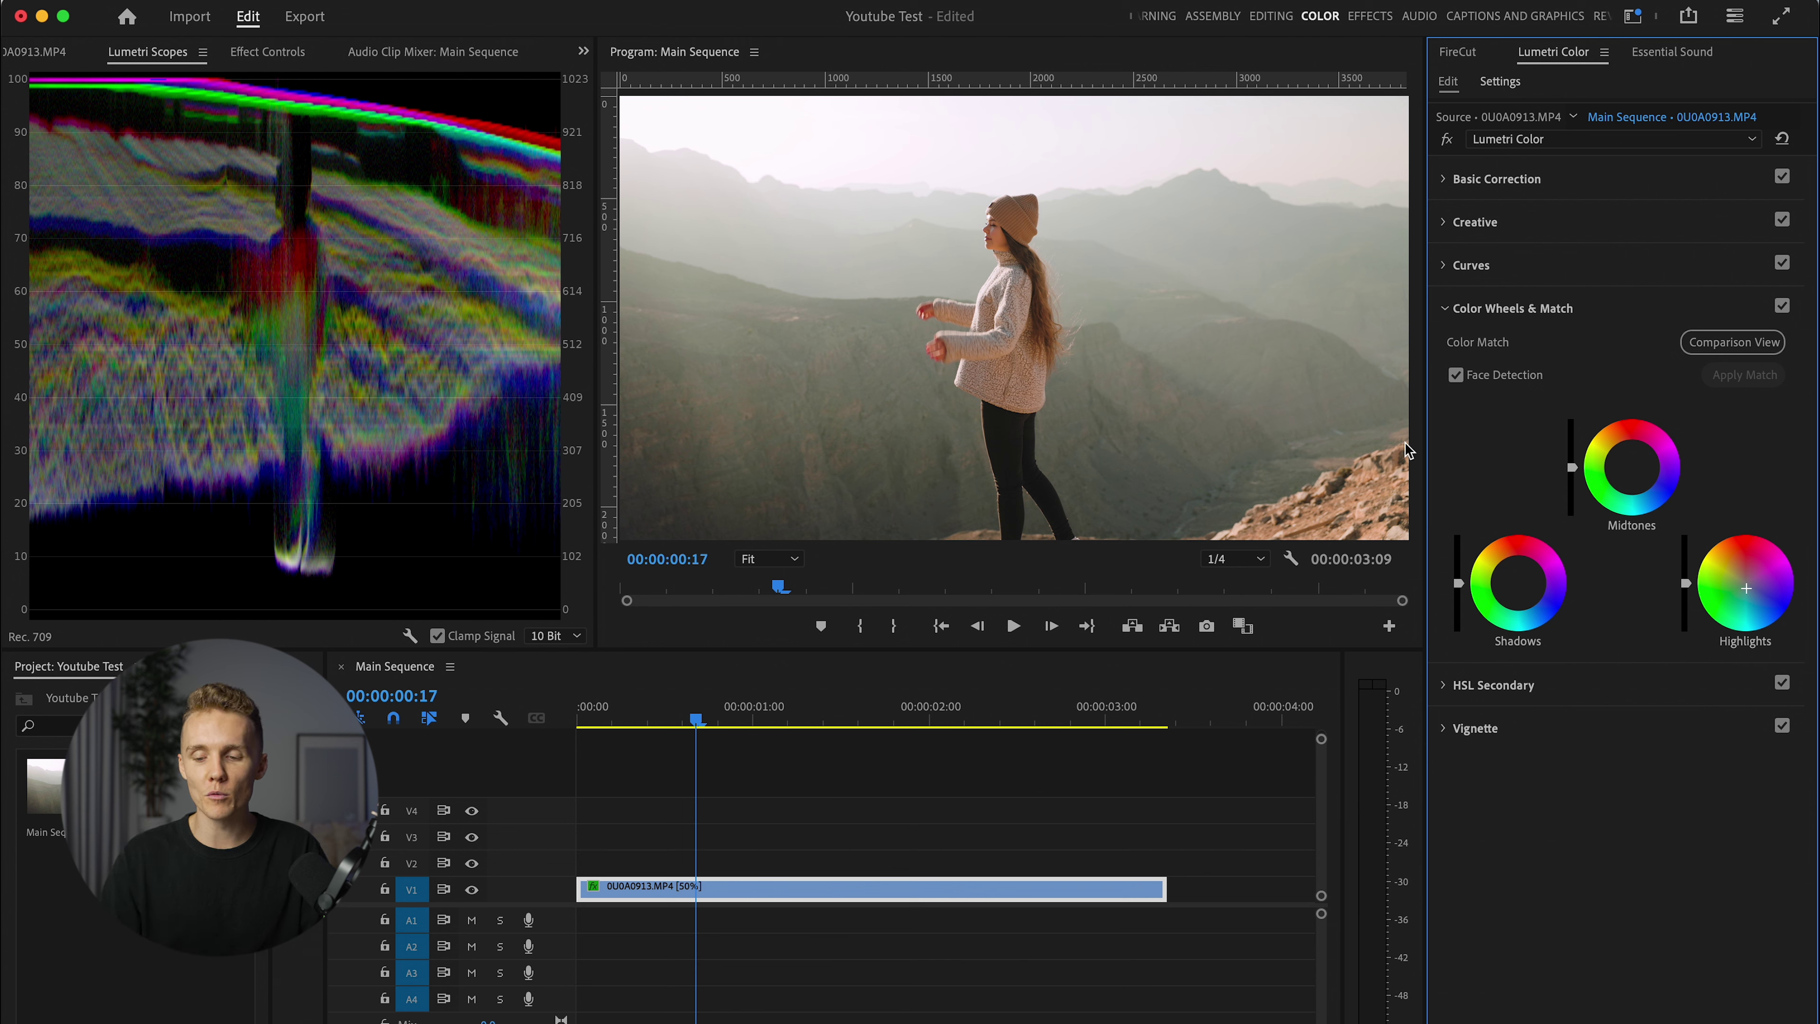
left_click_drag(1746, 588, 1747, 588)
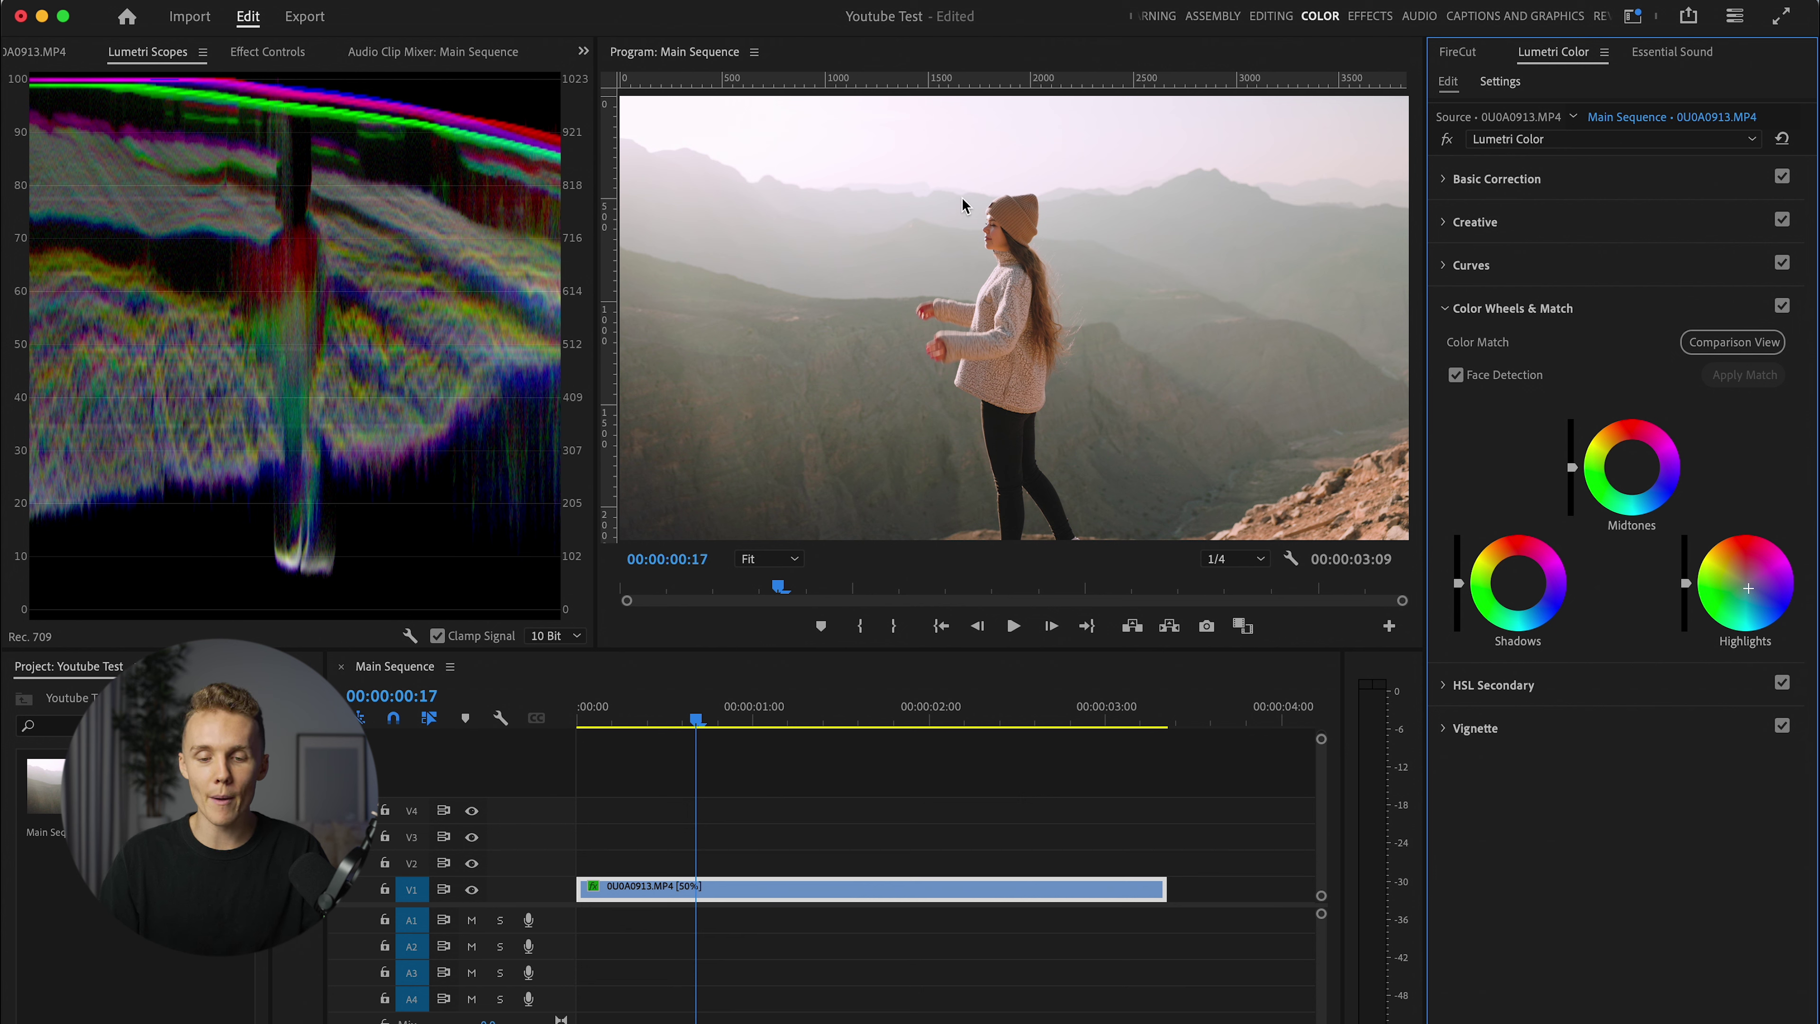
Step: Pass over the HSL Secondary section unchanged and set the Vignette amount to -0.2
left_click(1504, 684)
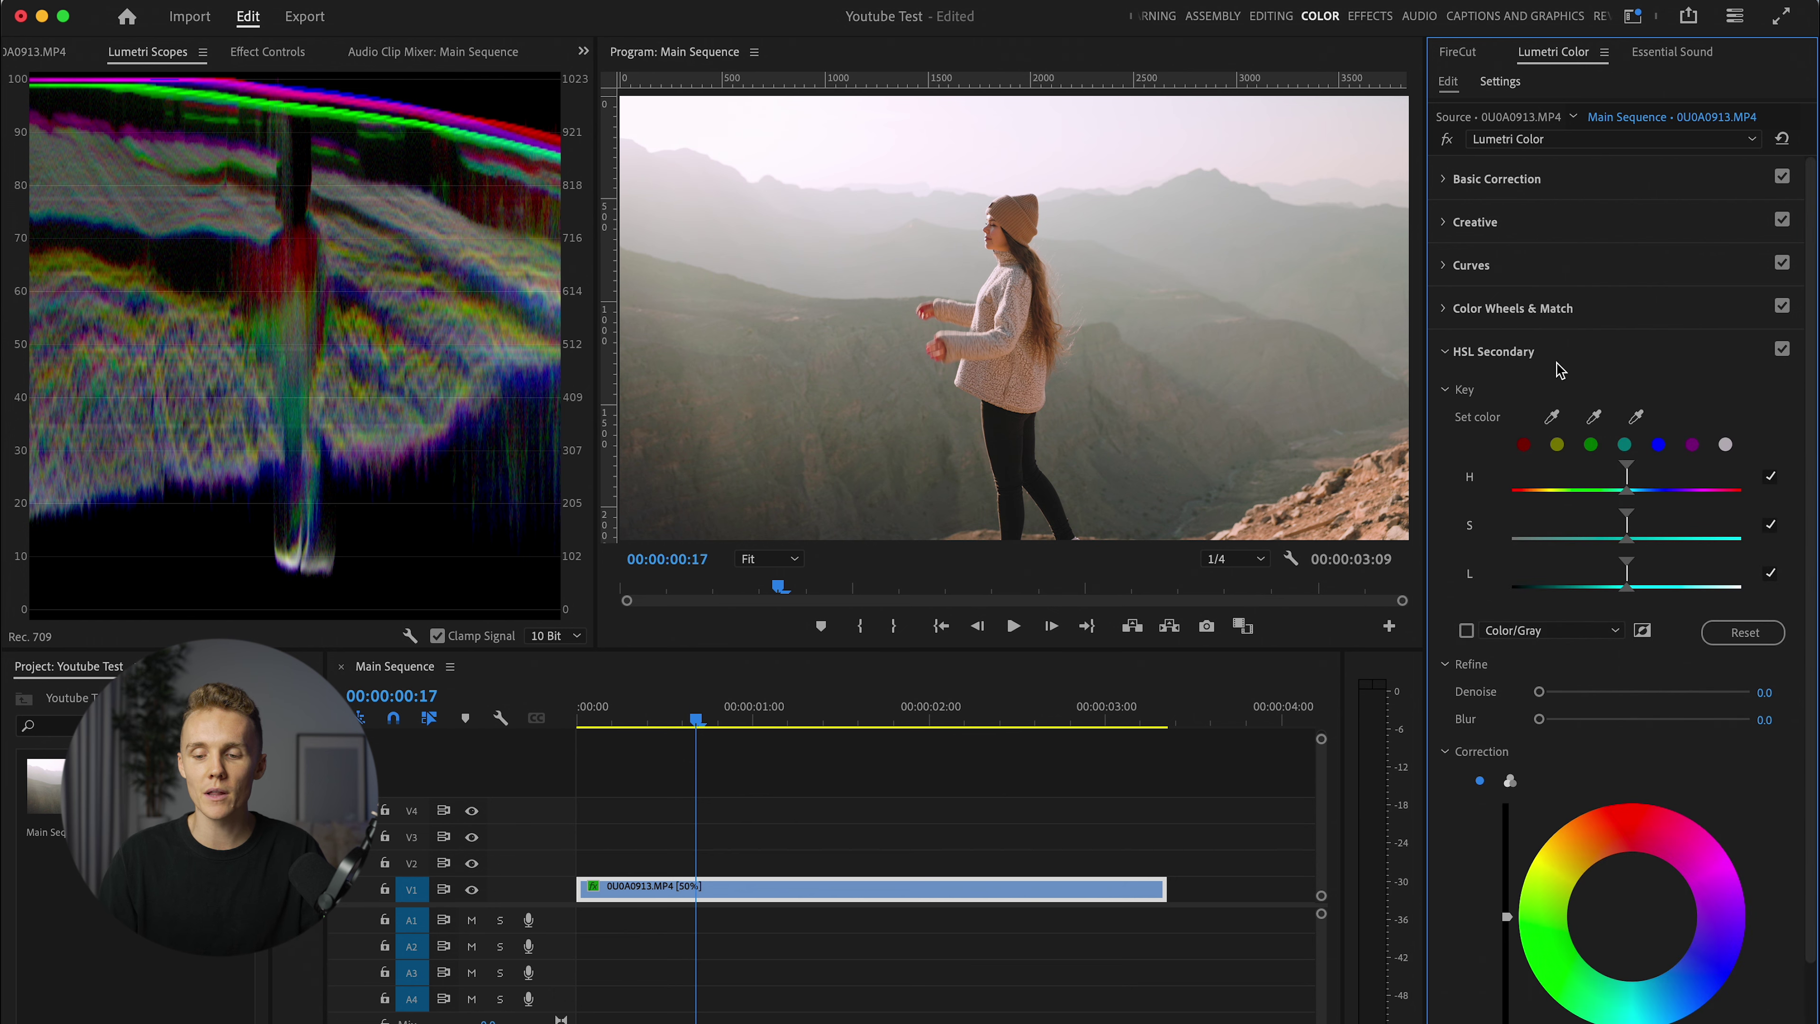
left_click(1524, 351)
left_click(1489, 398)
left_click_drag(1633, 431, 1640, 431)
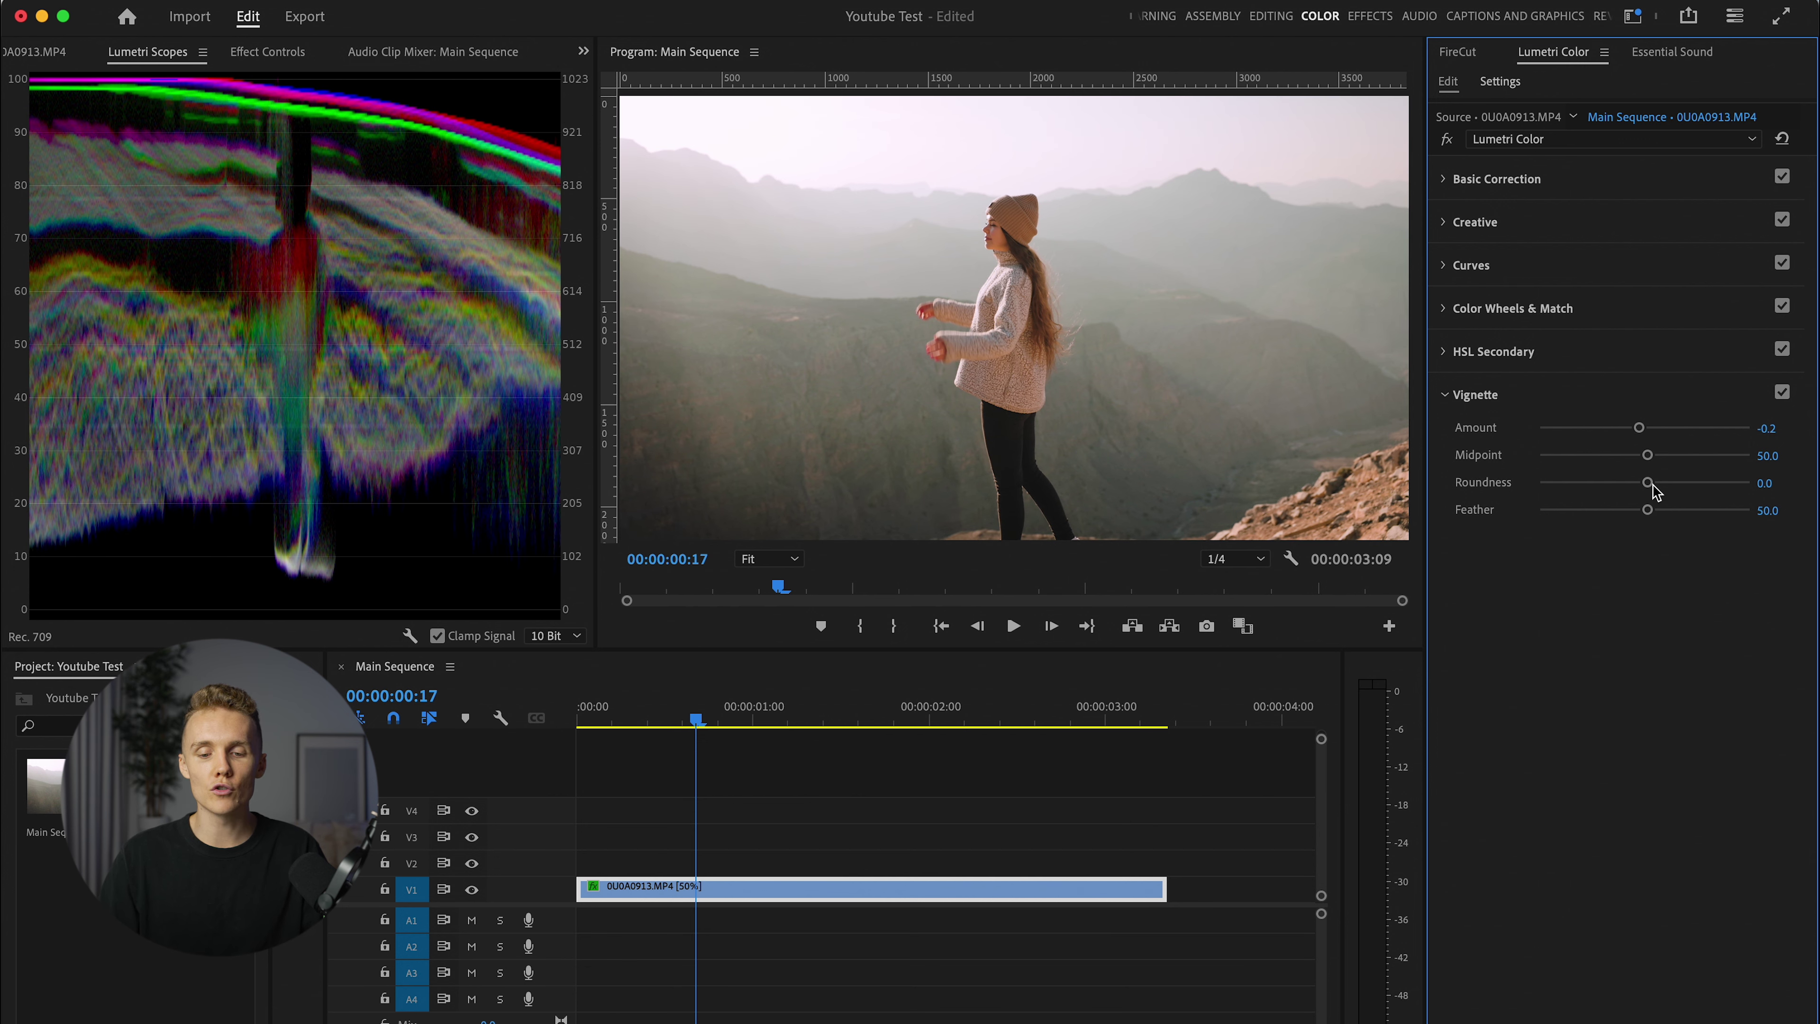
Step: Compare the vignetted grade with the original by bypassing Lumetri Color, leave the effect enabled, and review the color wheels
left_click(1445, 140)
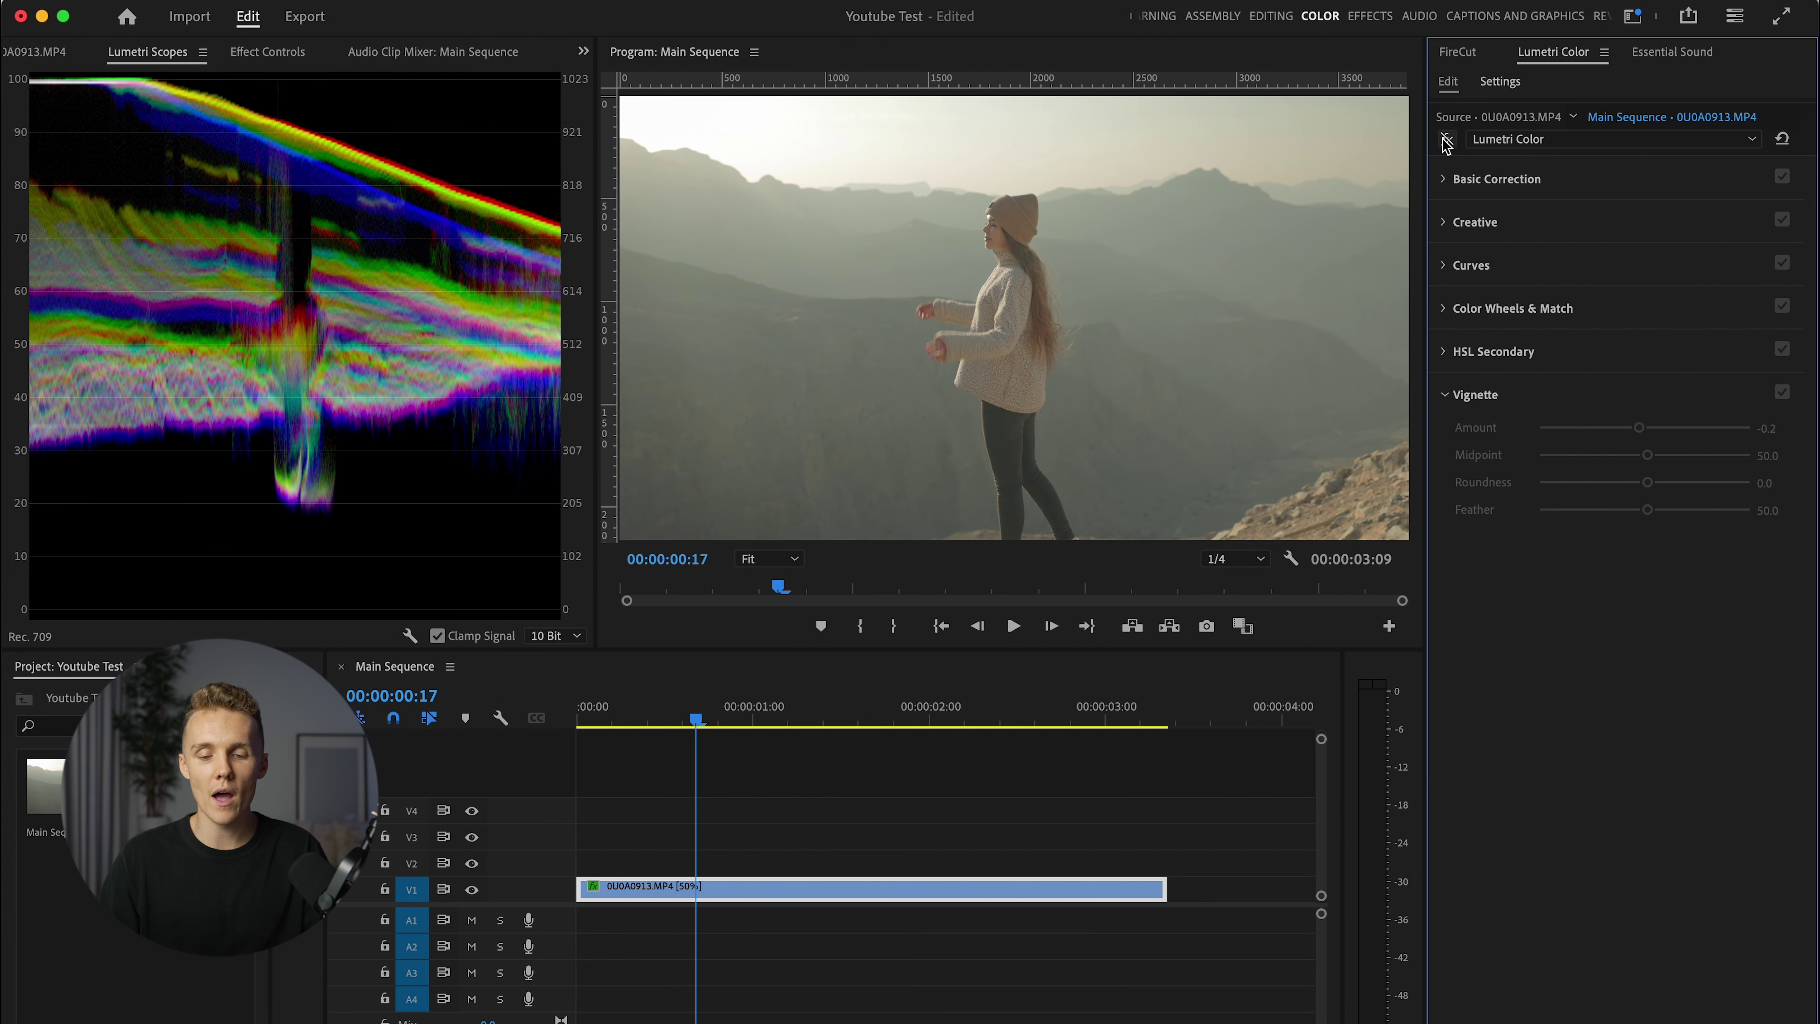
left_click(1446, 140)
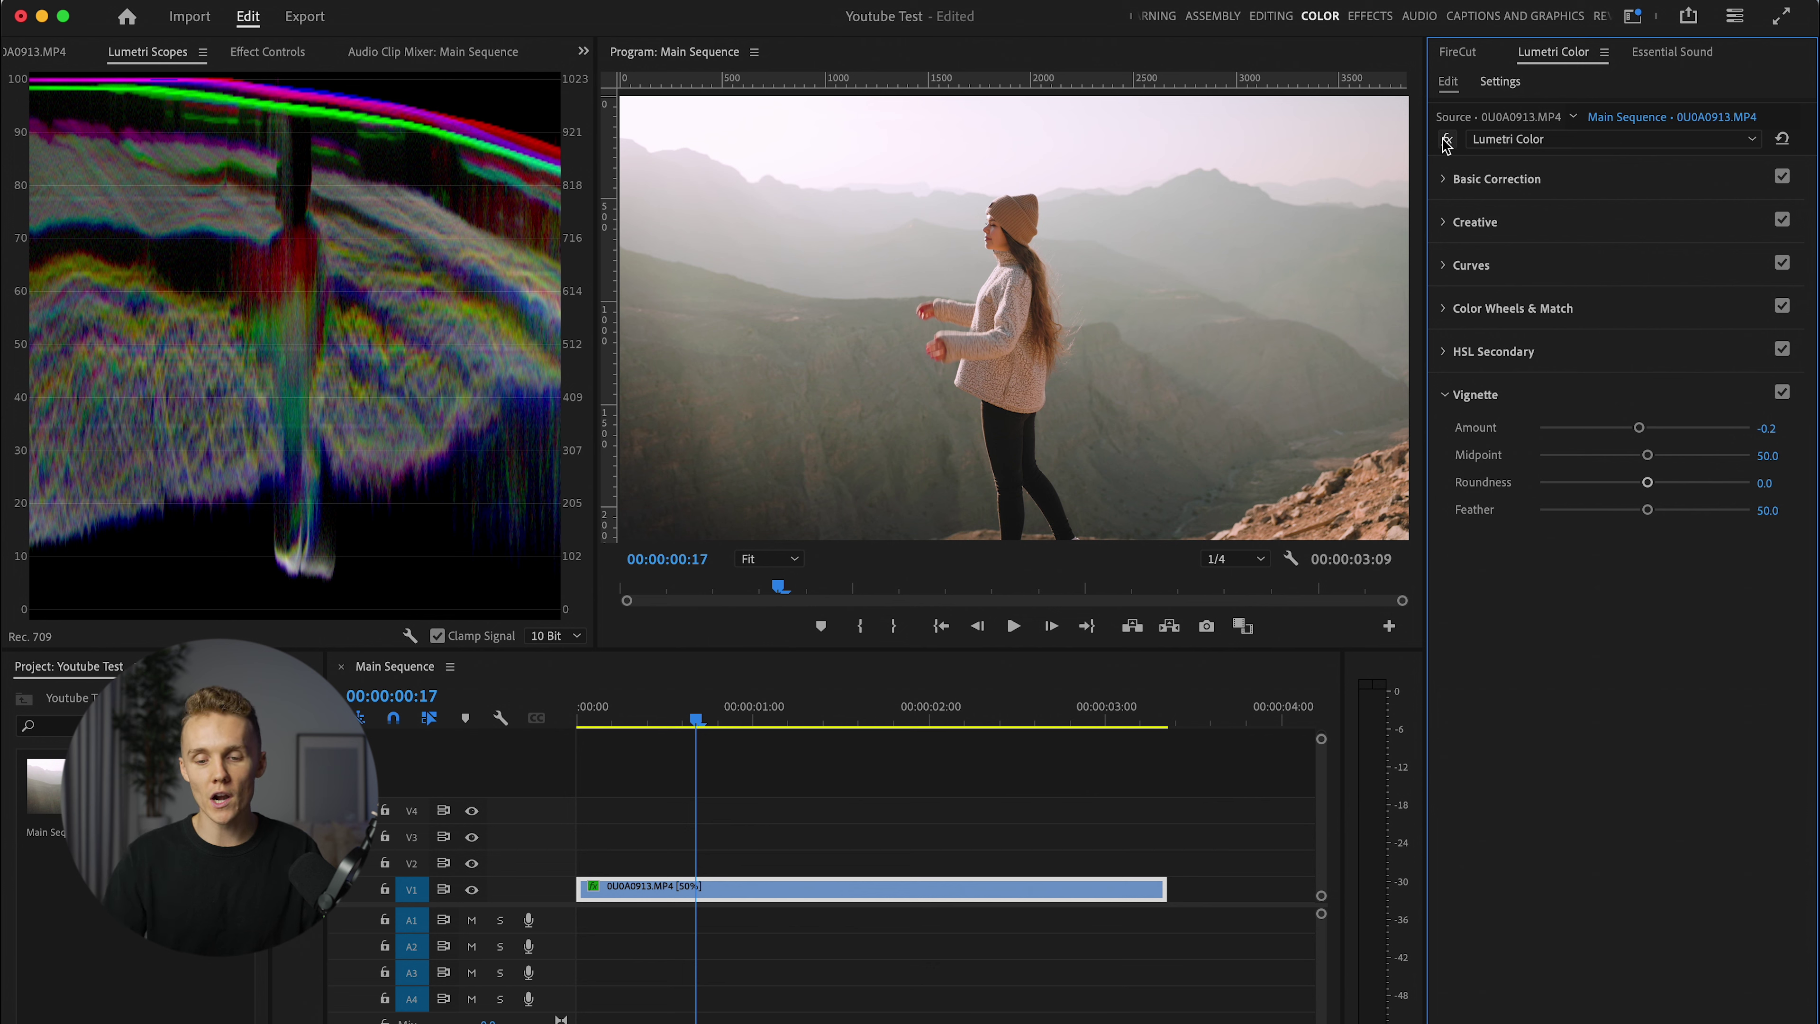
left_click(1537, 305)
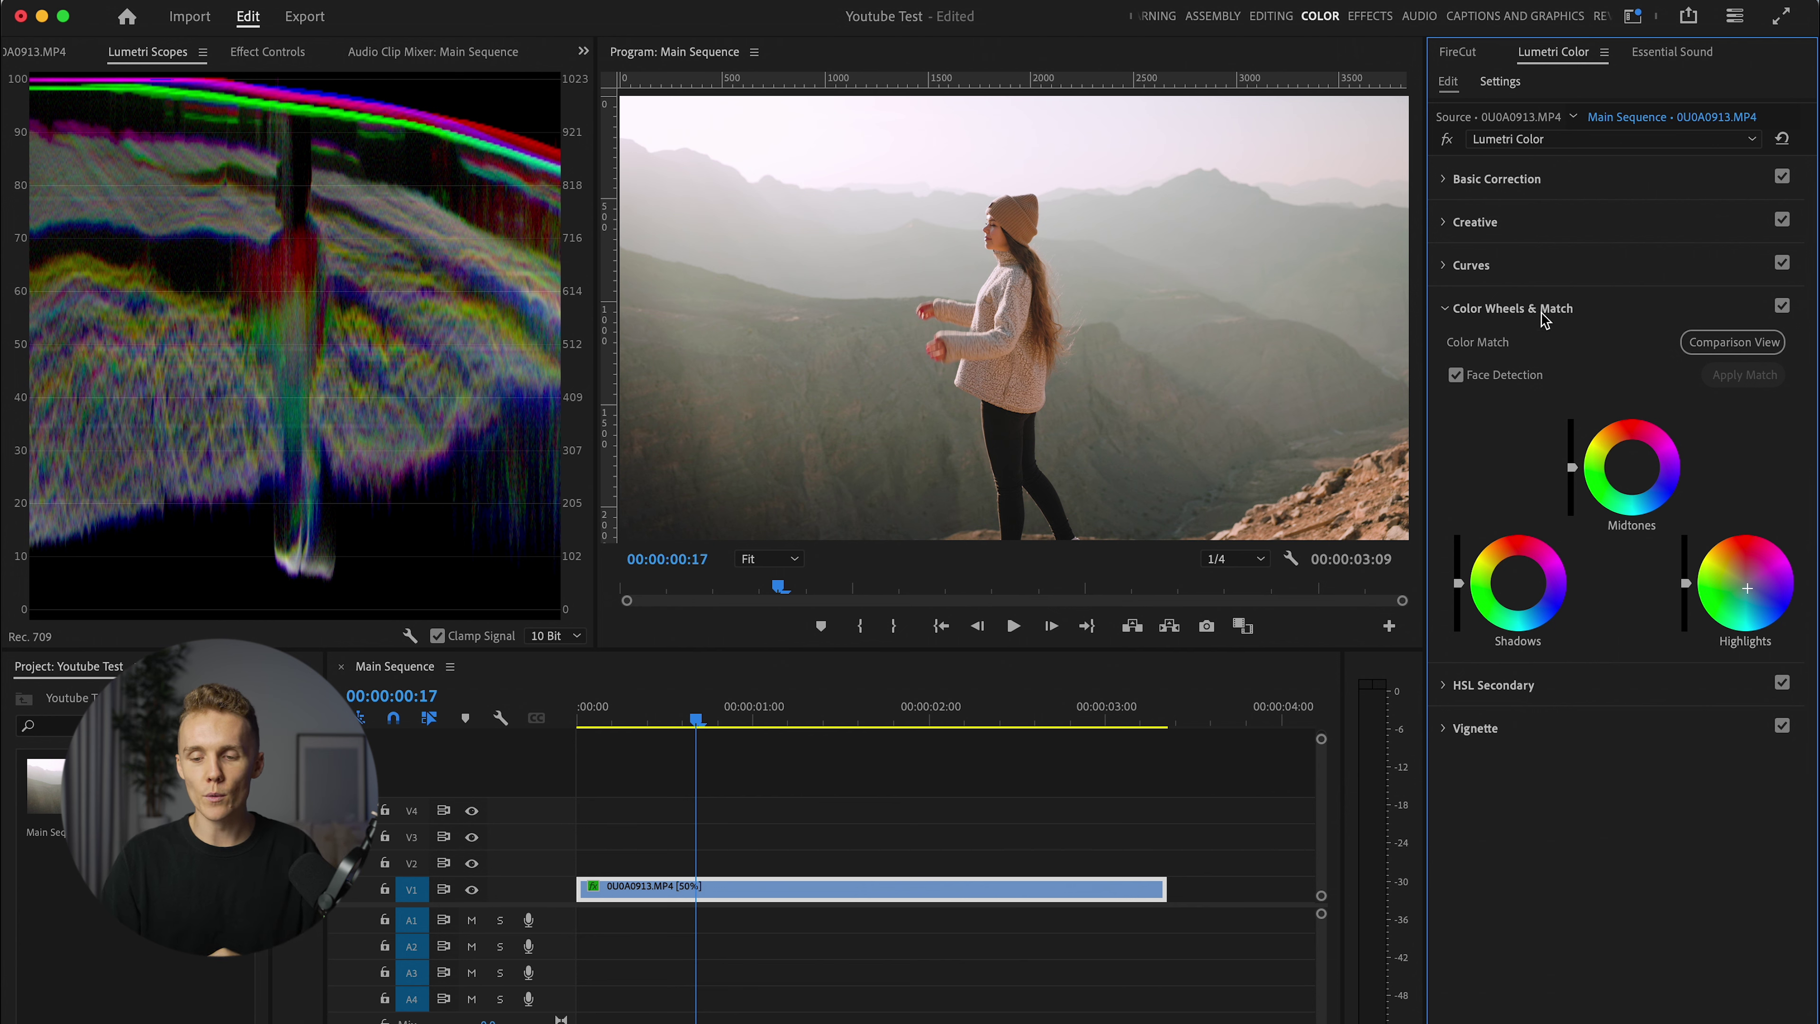
left_click(1554, 309)
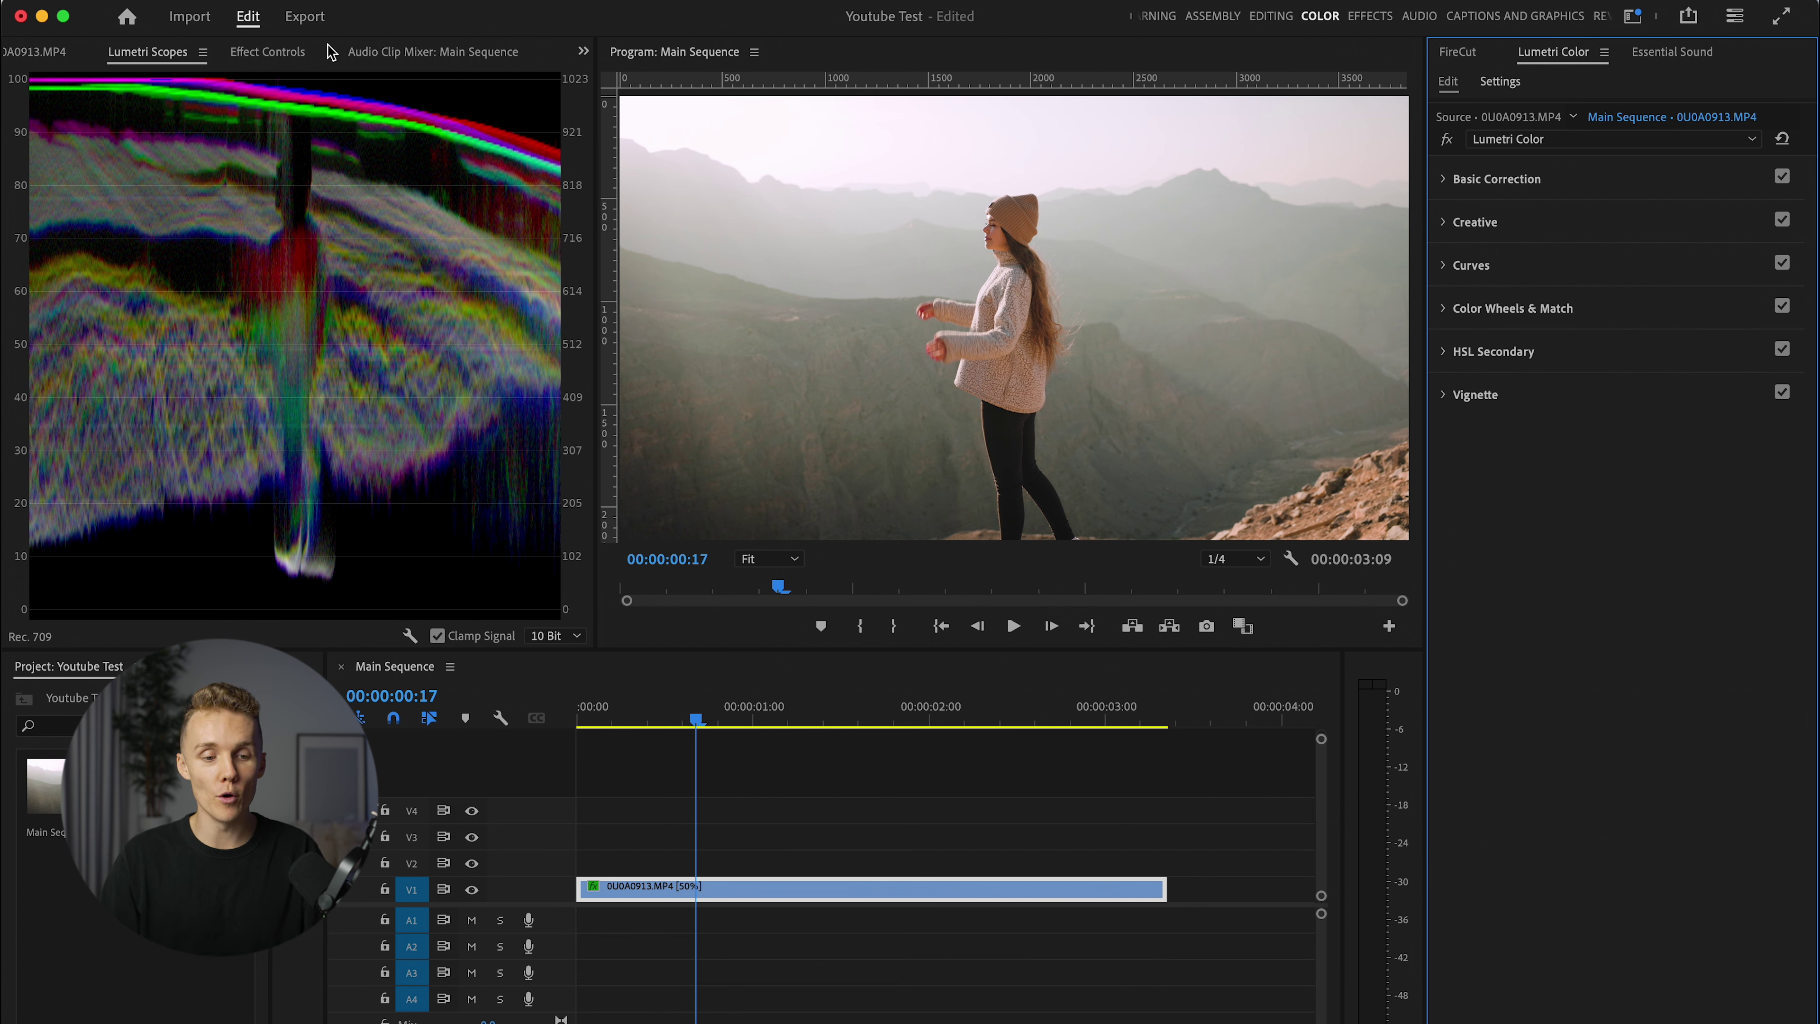
Step: Show the clip's effect controls, collapse Lumetri Color there, and toggle its visibility off and back on
left_click(279, 53)
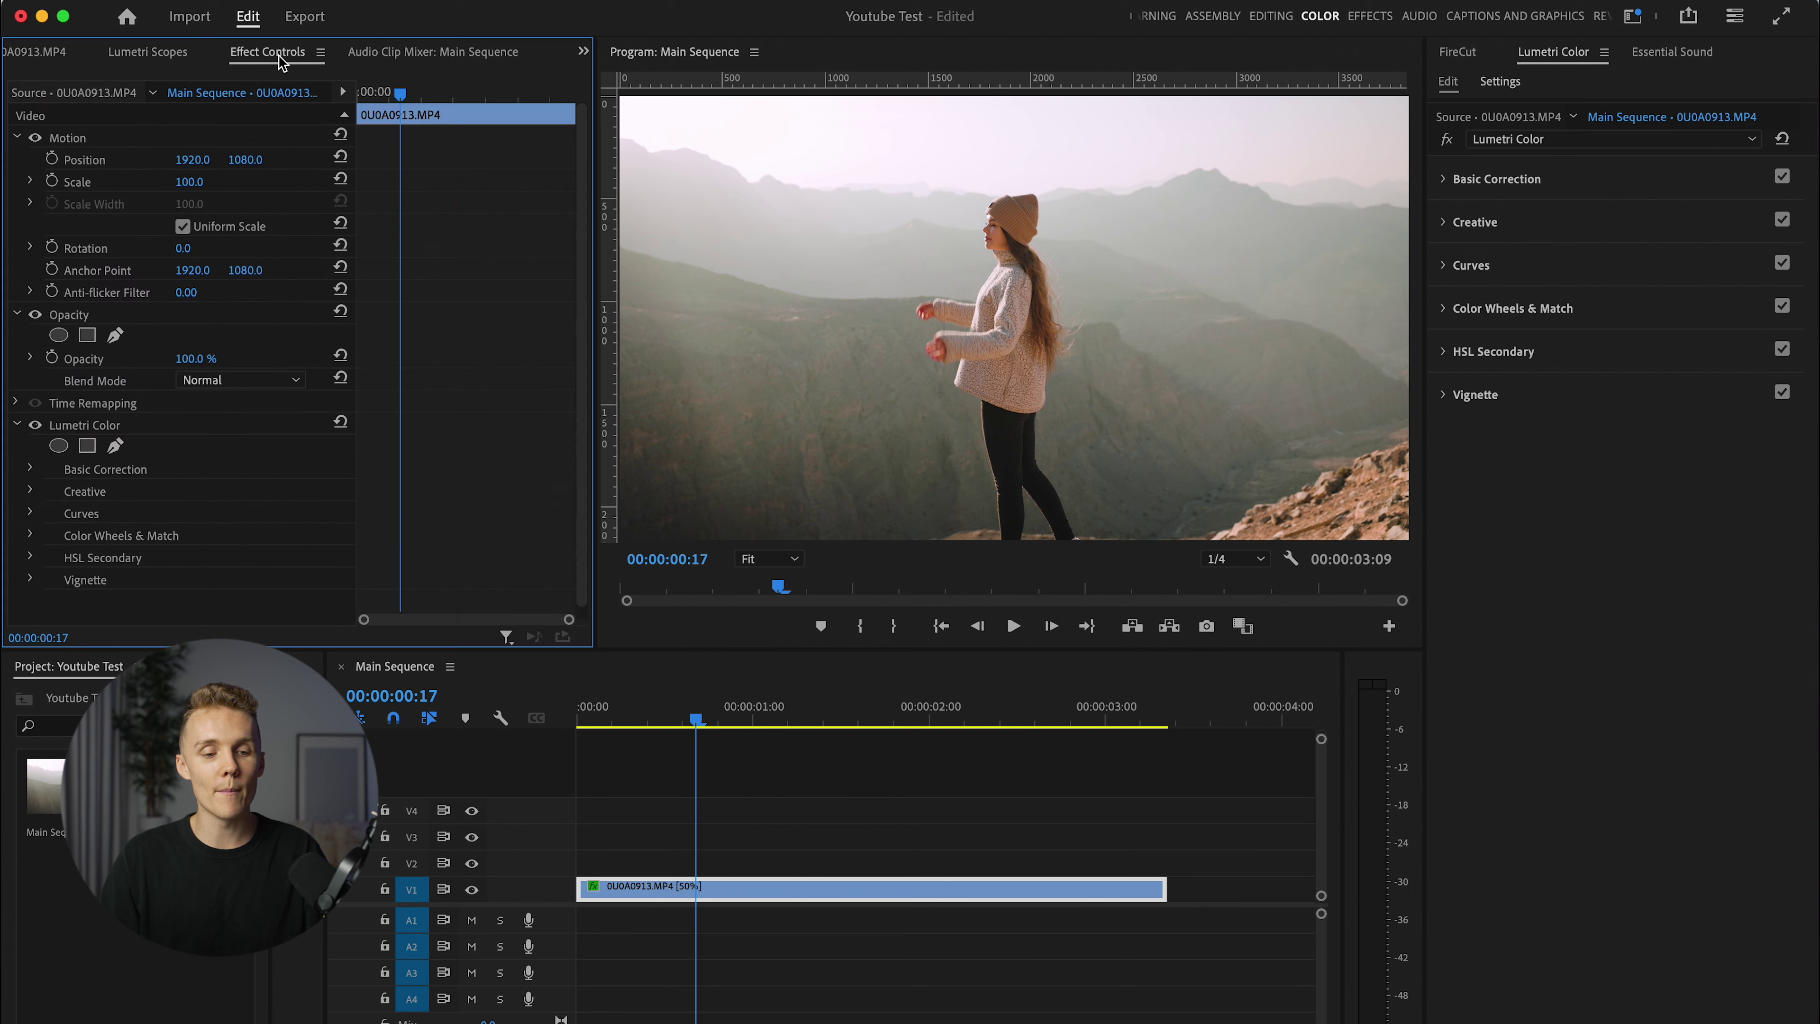
left_click(16, 424)
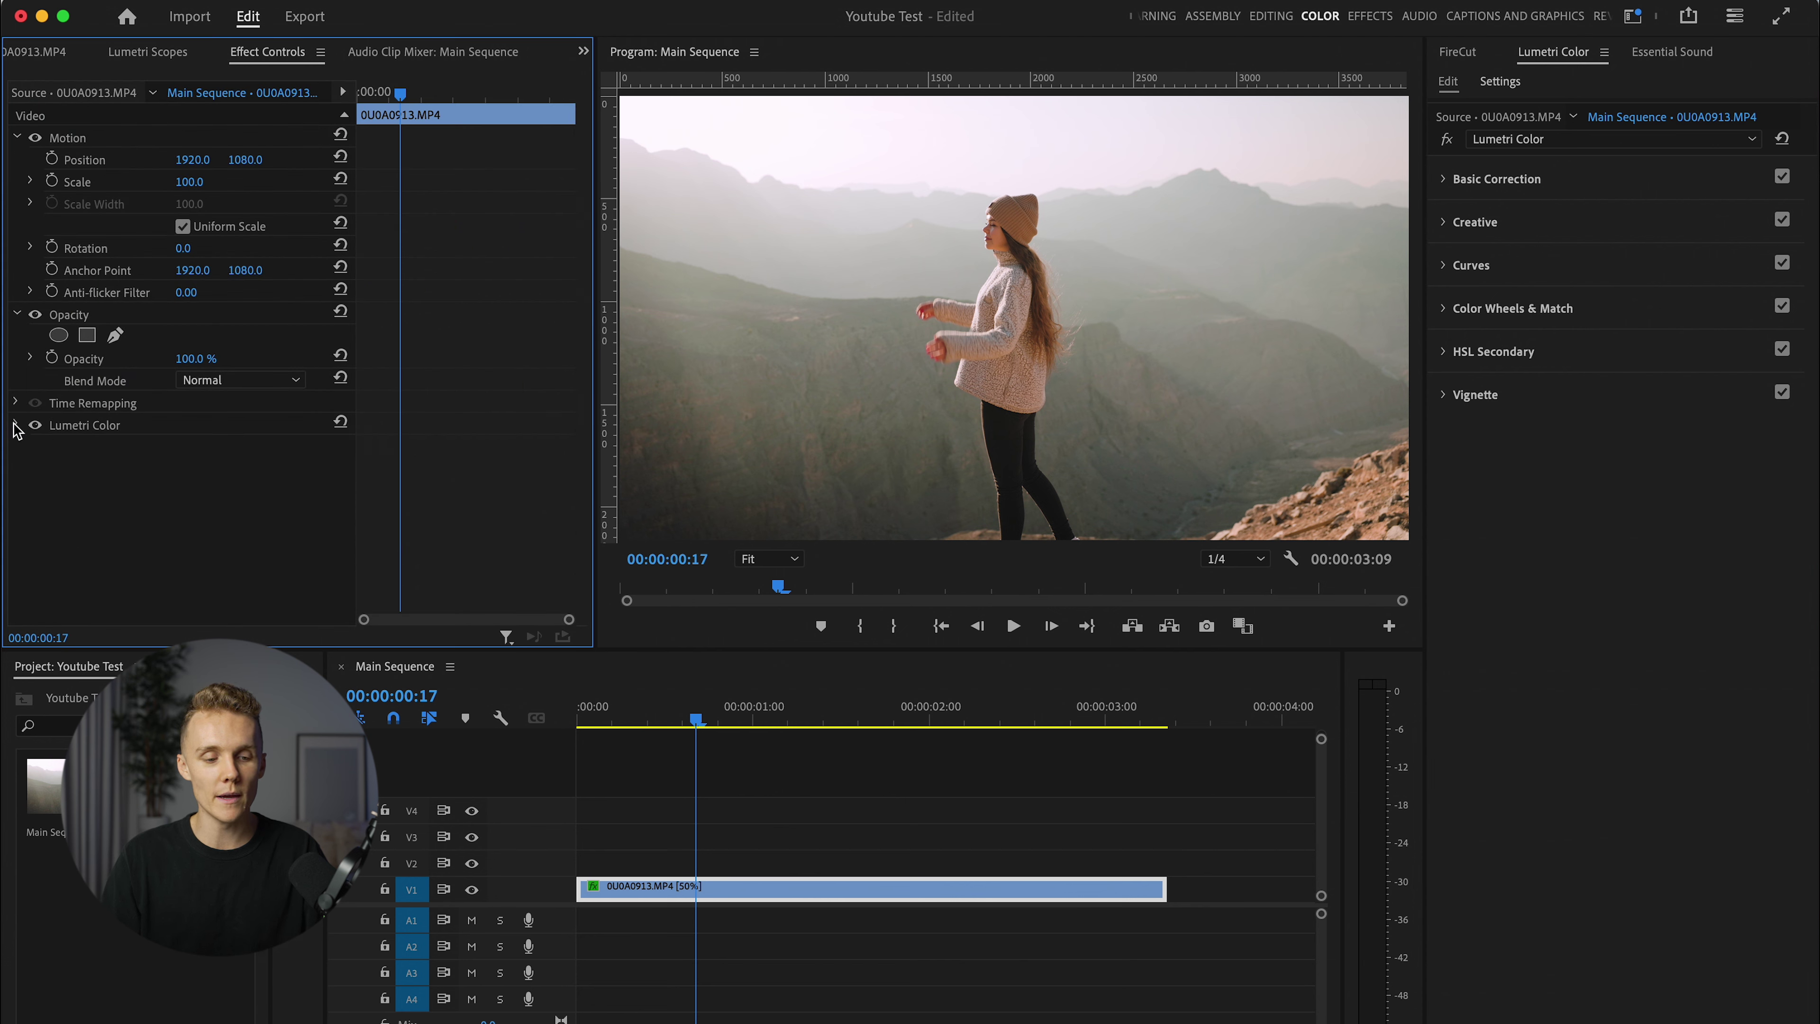
left_click(34, 425)
left_click(35, 425)
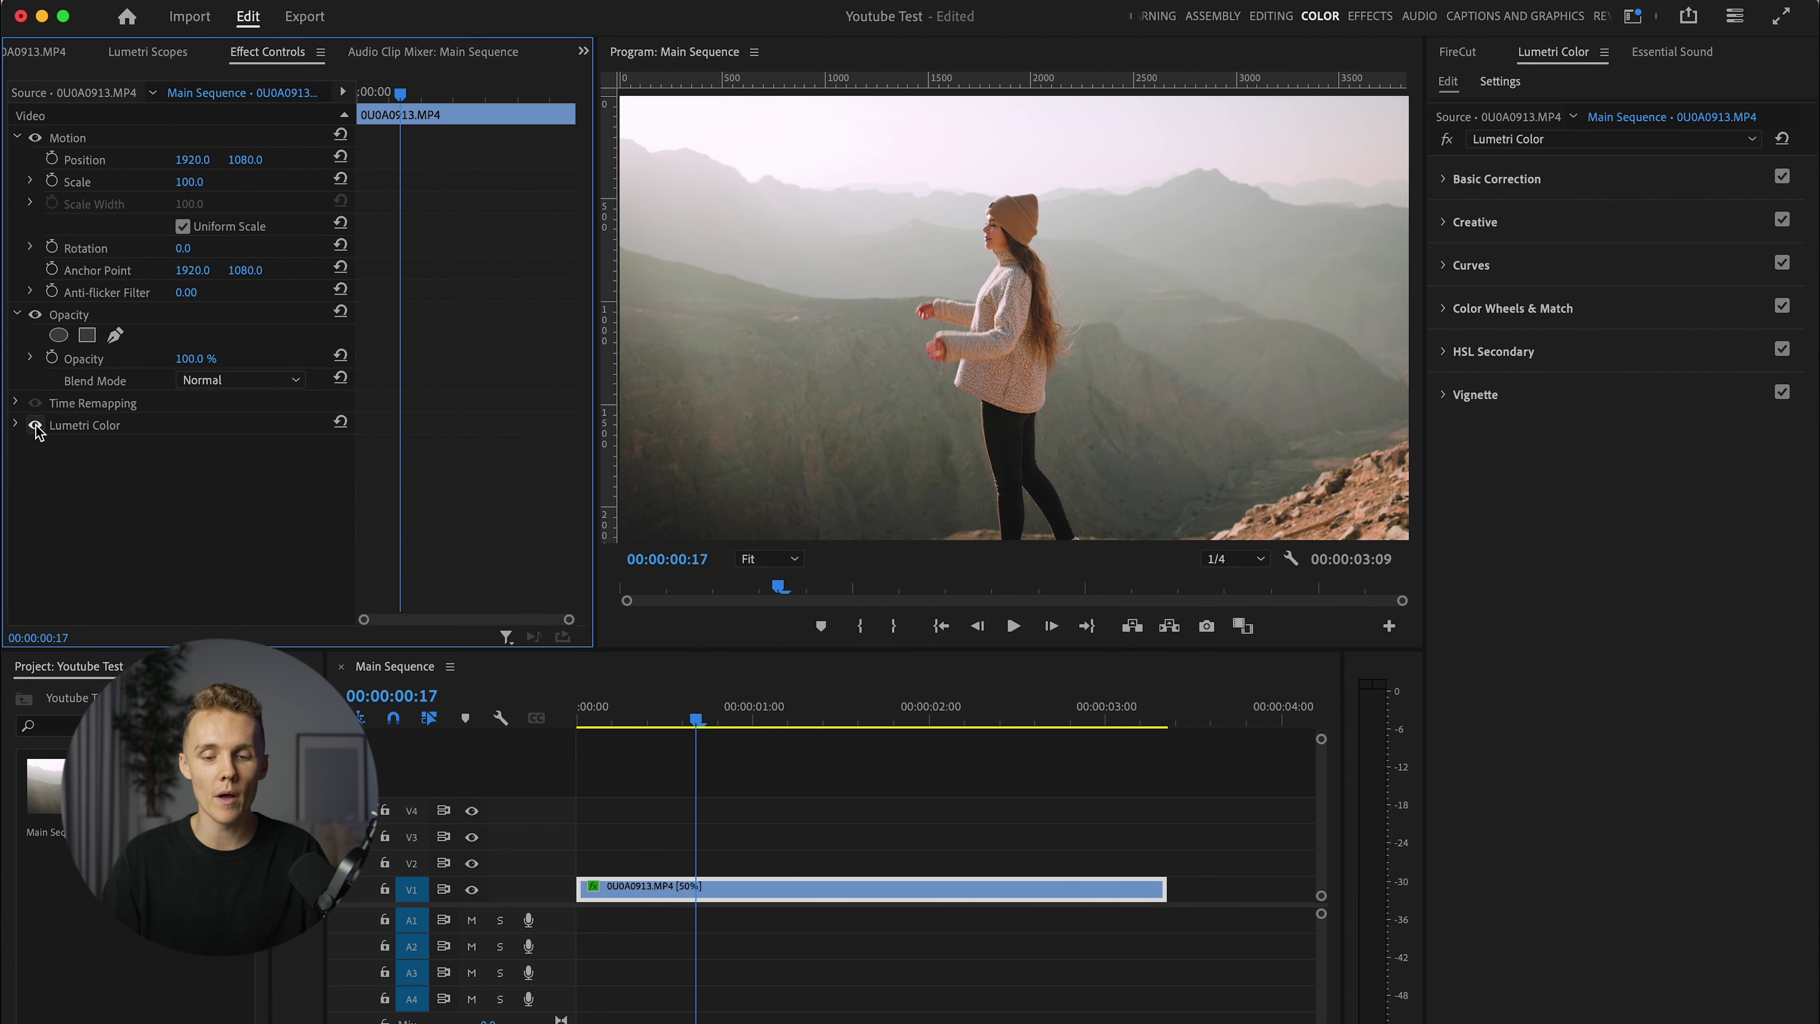
Step: Add a second Lumetri Color effect to the clip and give it an ellipse mask
left_click(1604, 140)
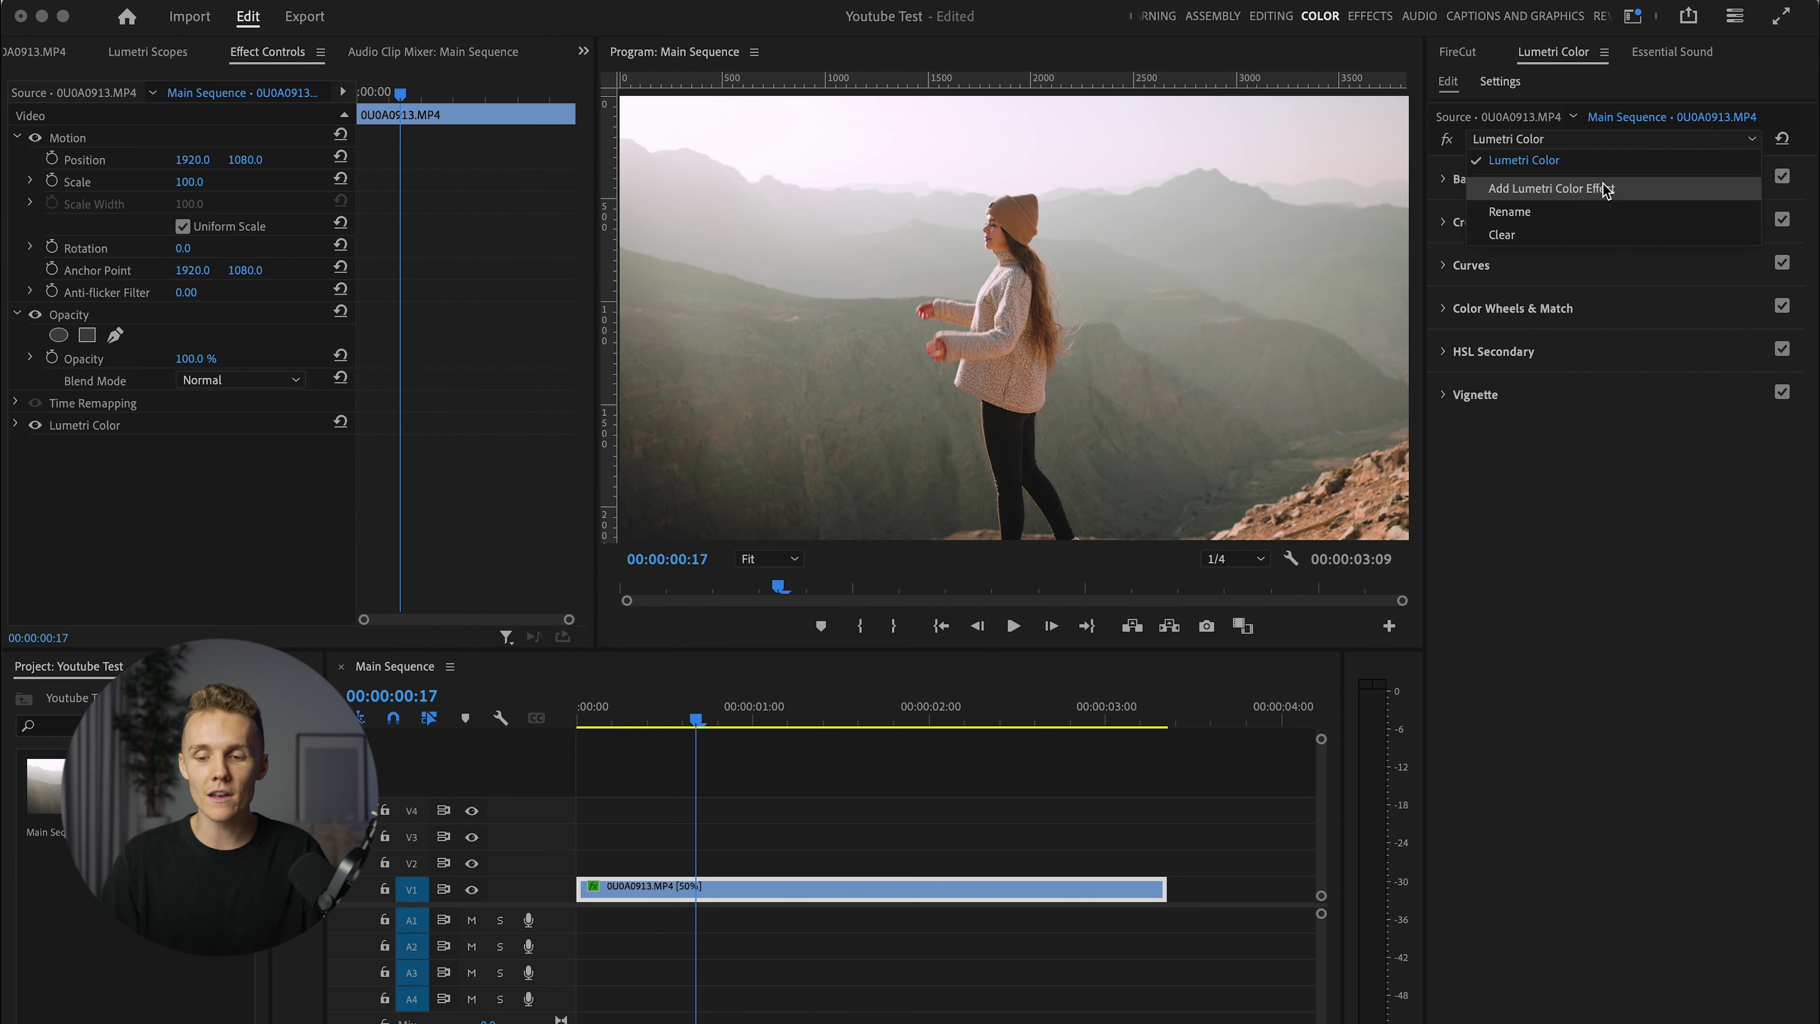
left_click(1604, 188)
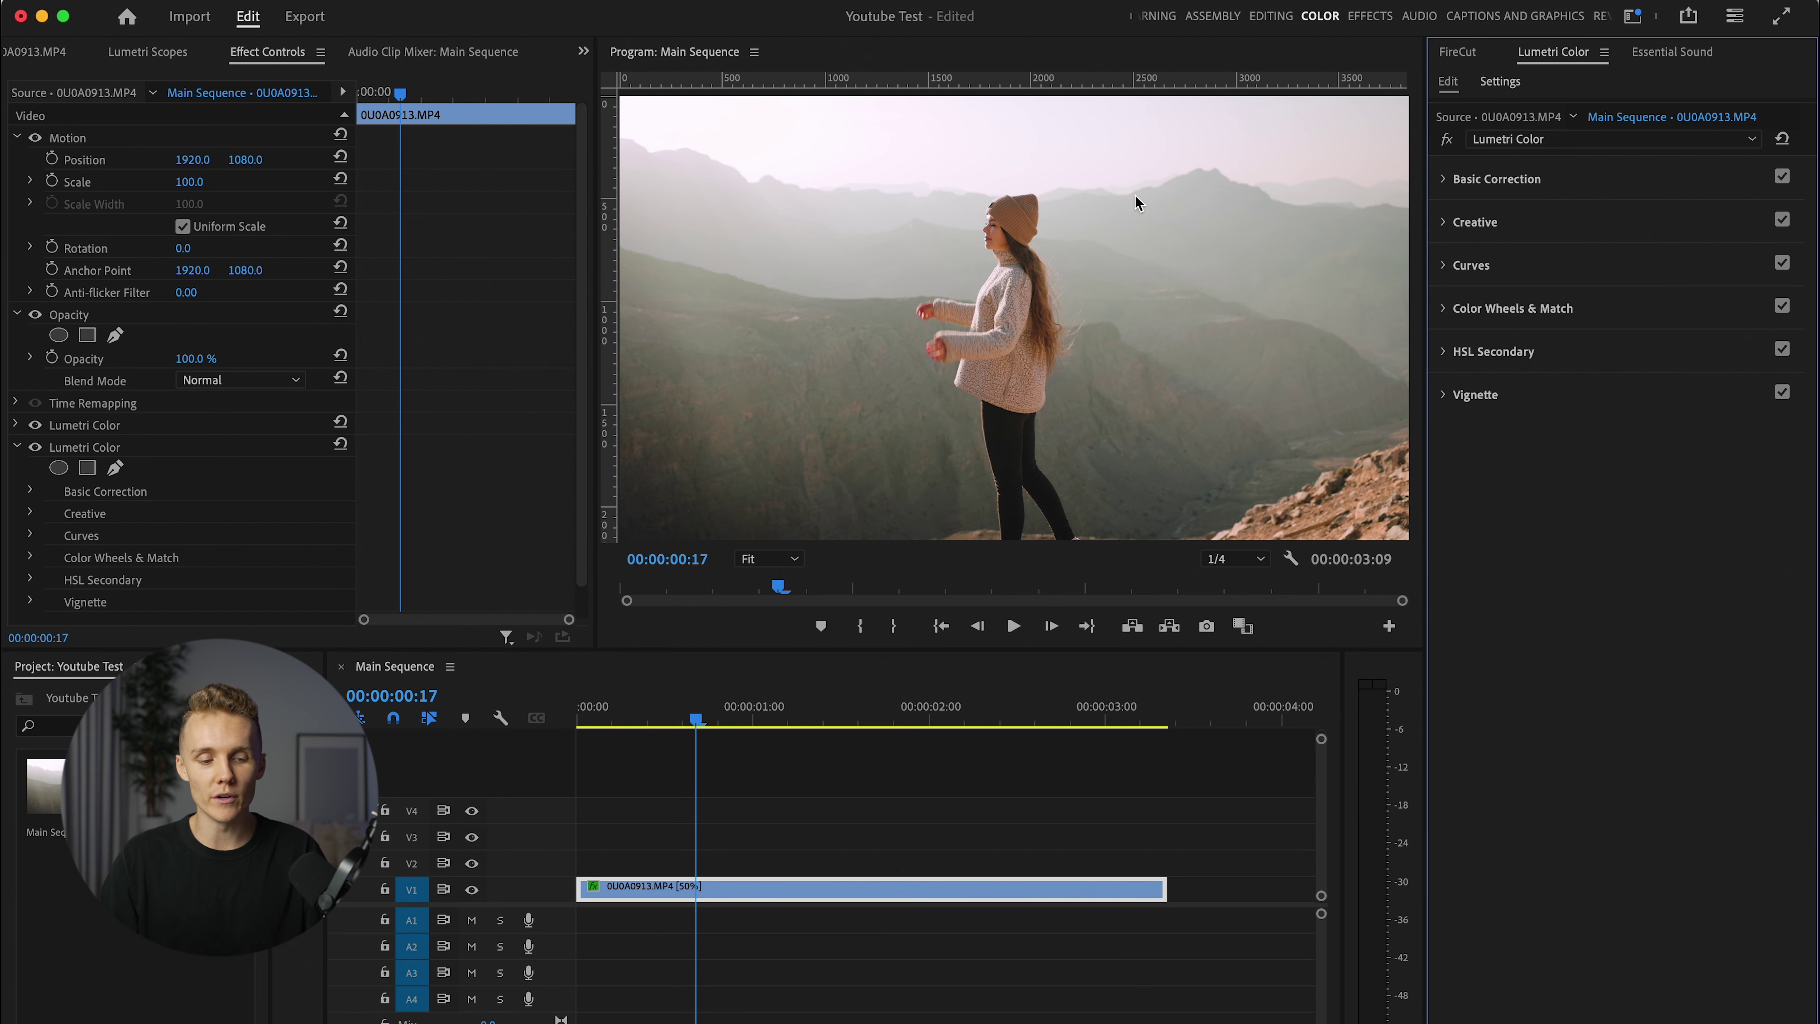
left_click(59, 468)
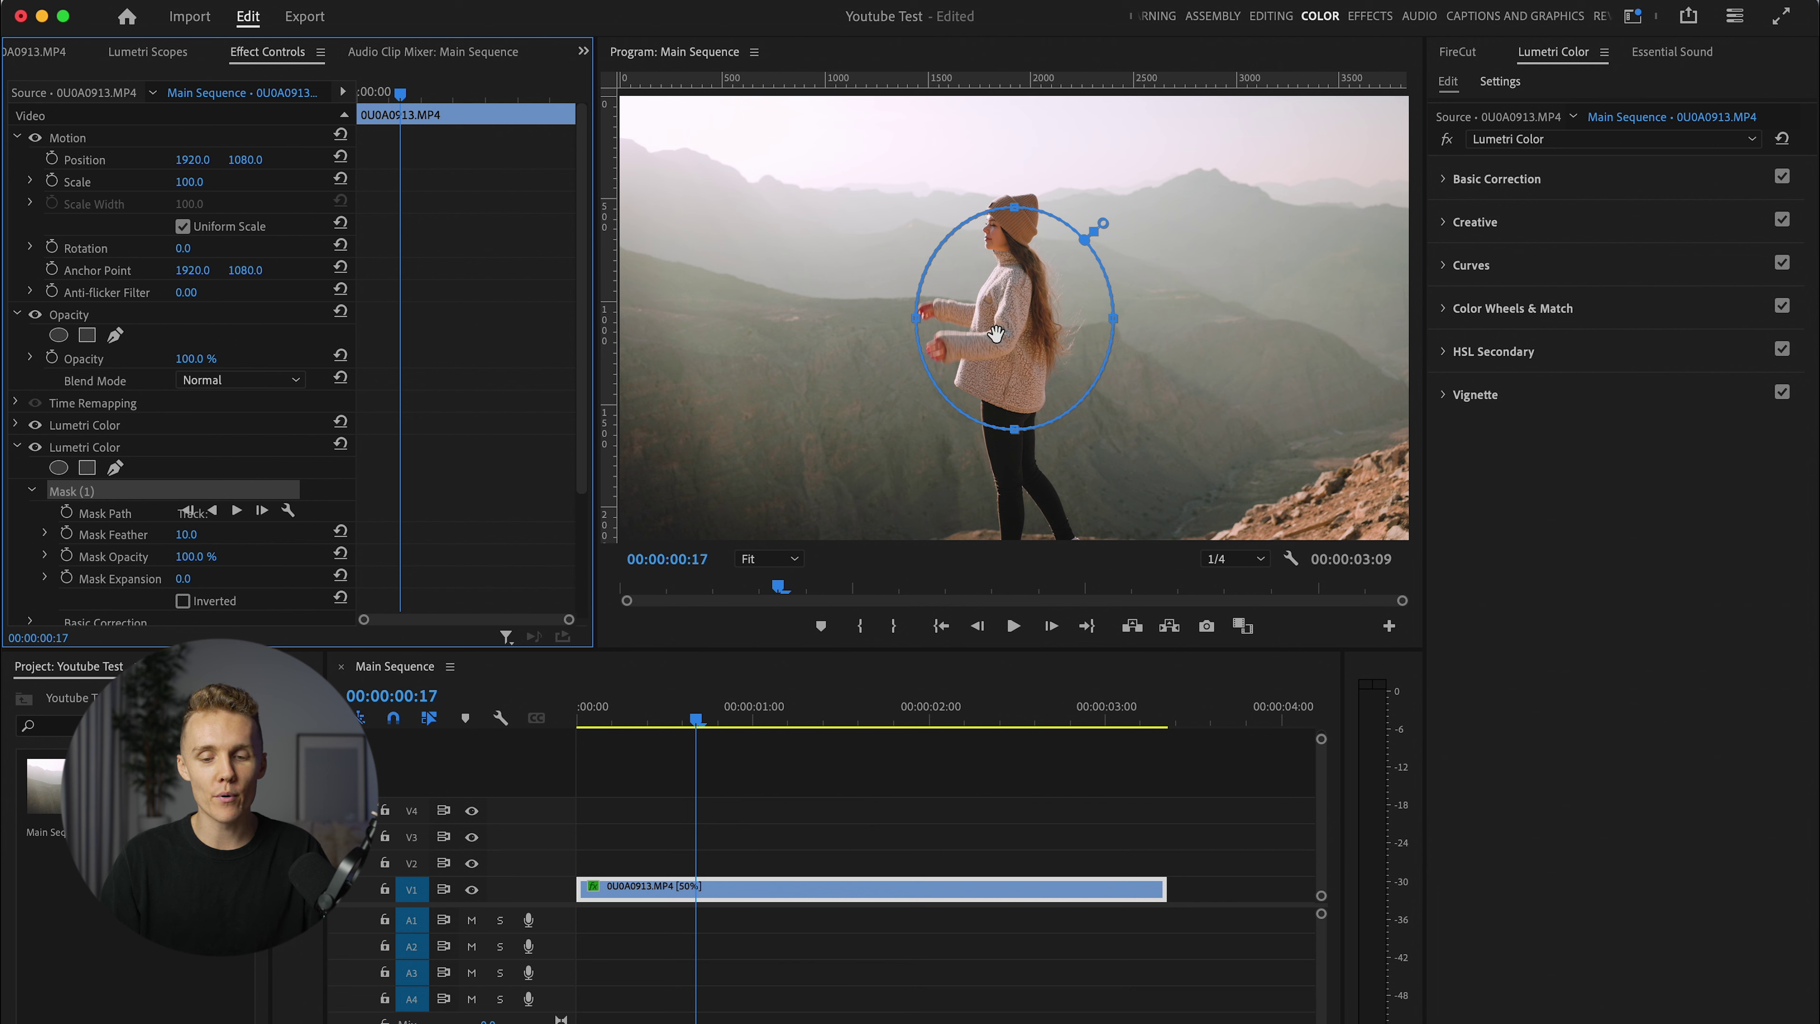
Step: Enlarge and move the ellipse mask over the rocks in the frame's lower-right corner, with feather 219 and expansion 85
left_click_drag(1113, 317, 1347, 507)
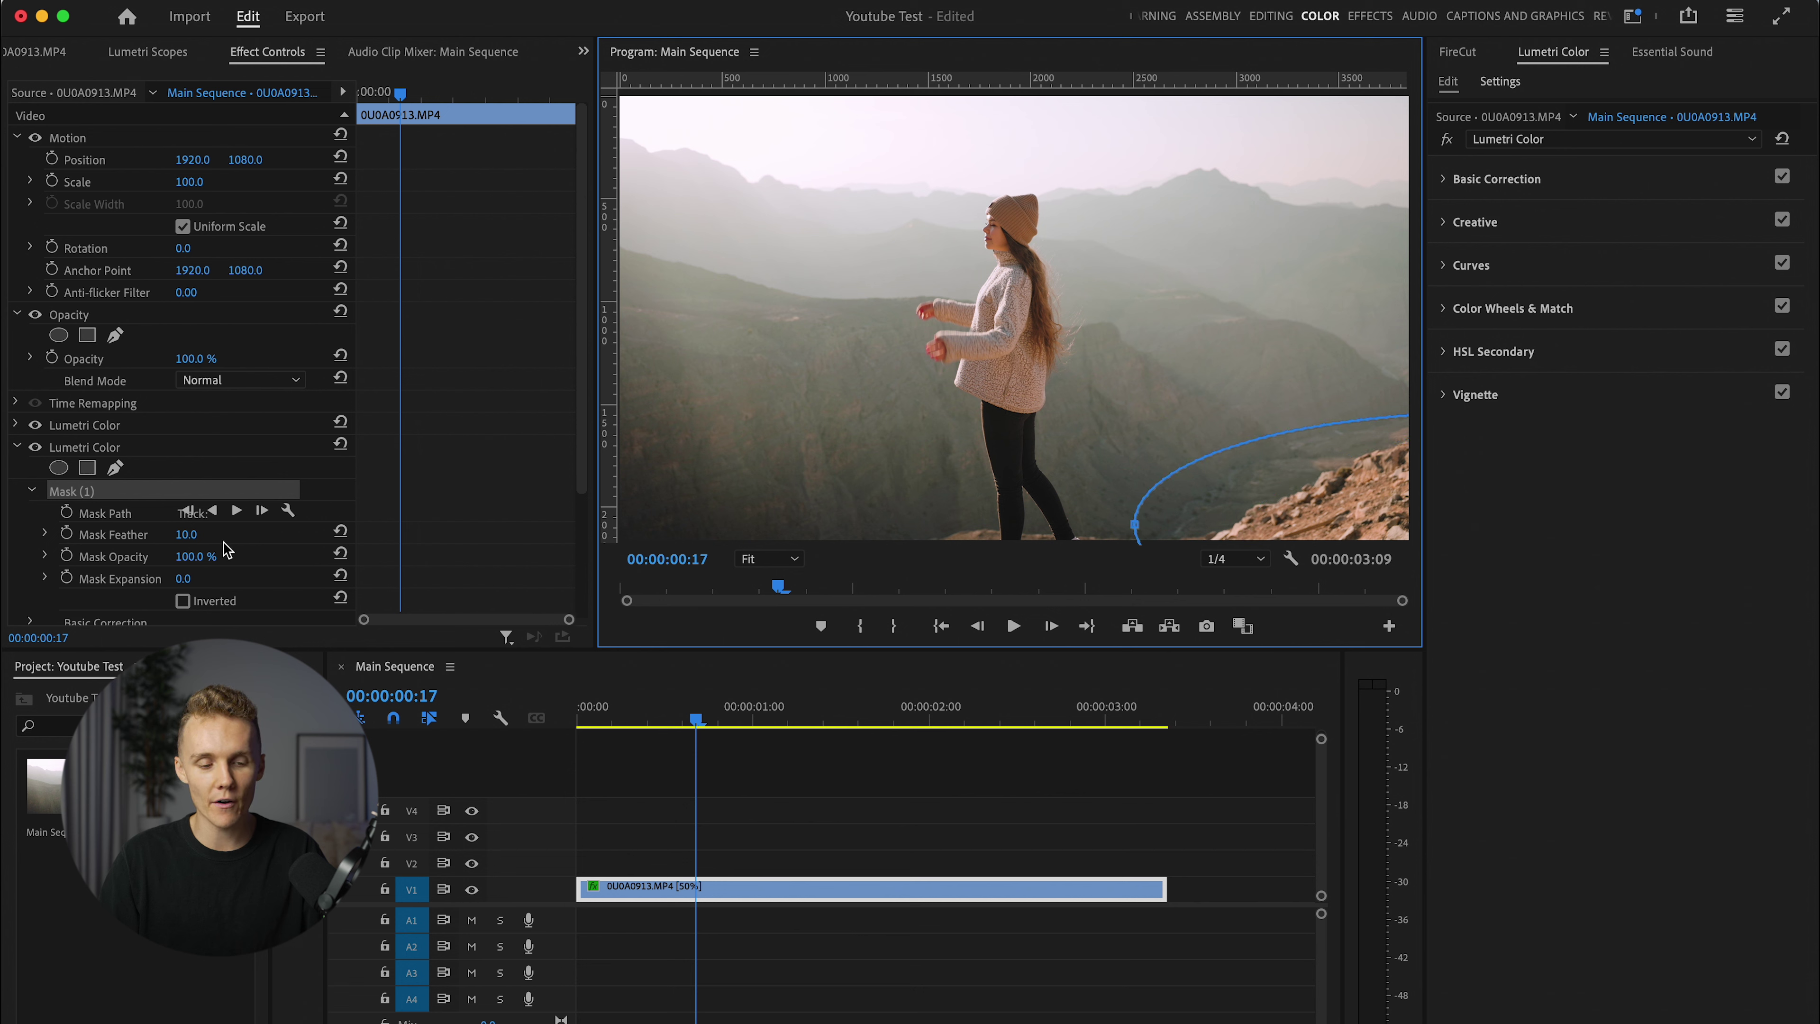
left_click_drag(185, 534, 205, 579)
left_click_drag(1286, 494, 1336, 505)
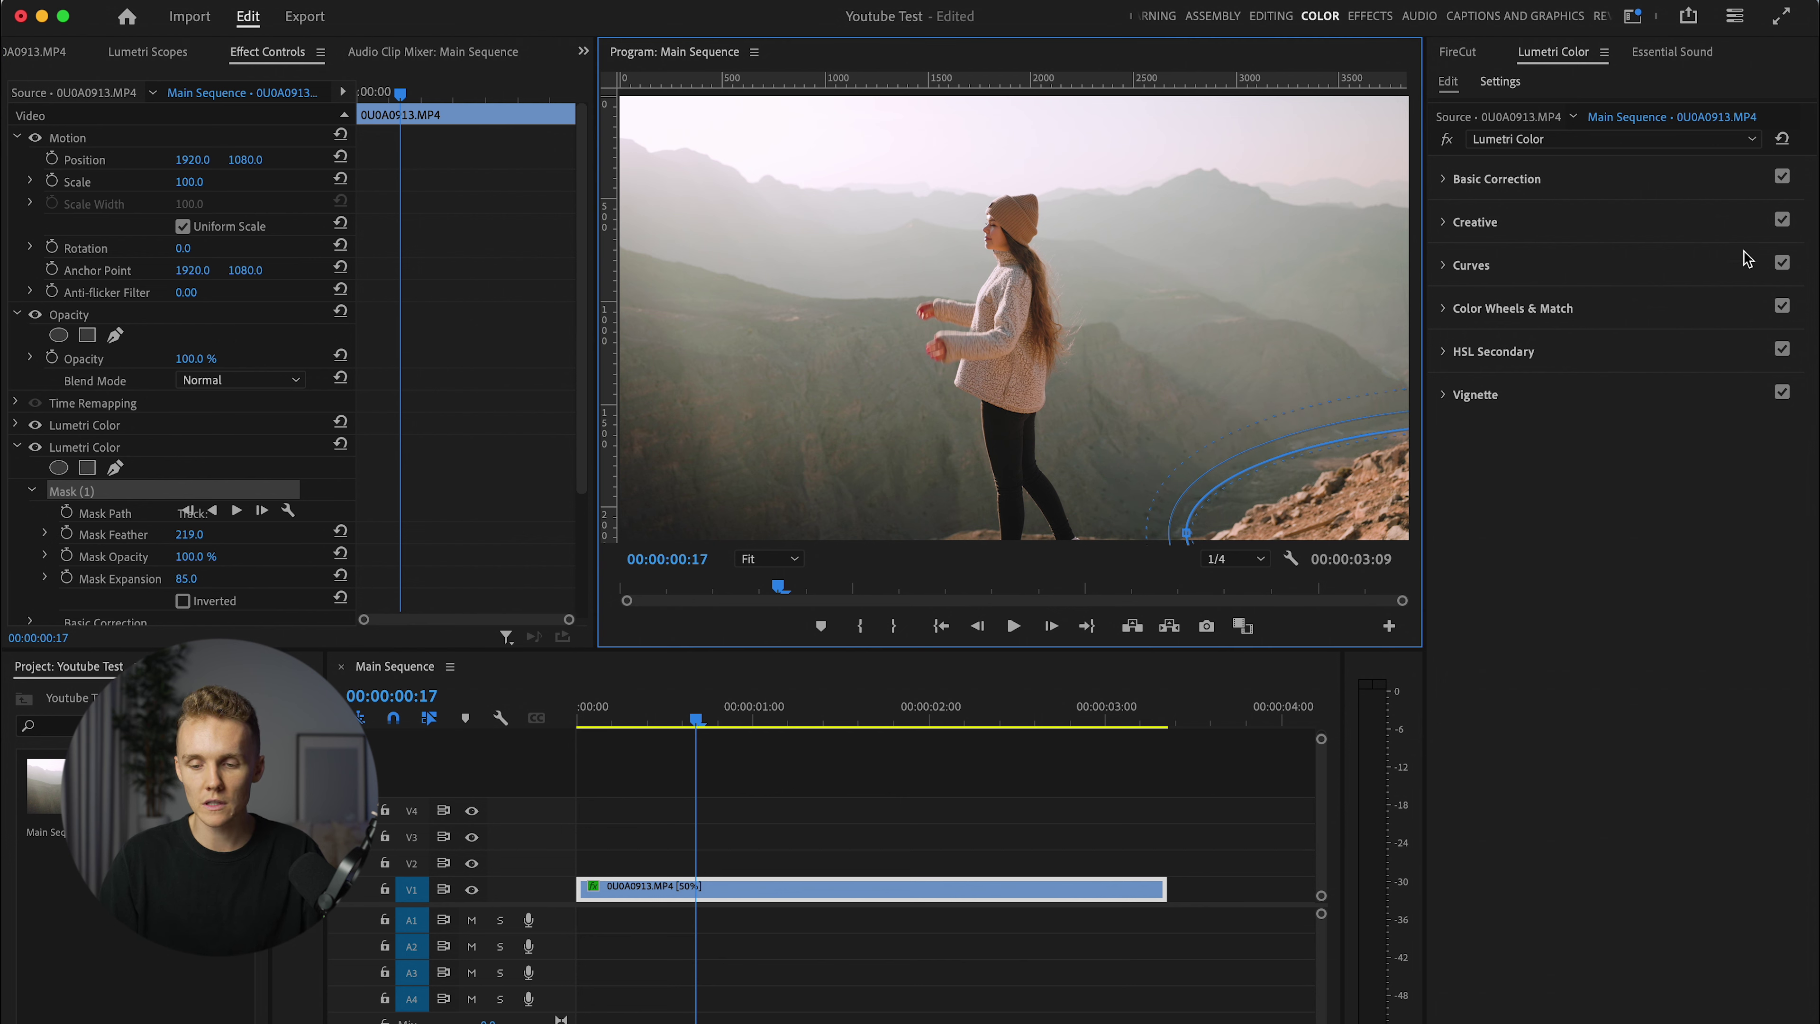
Step: Set the masked effect's Temperature to -6.5, Shadows to -38.3 and Exposure to -0.2, and shift the mask farther into the corner
left_click(1555, 184)
left_click_drag(1648, 371, 1638, 375)
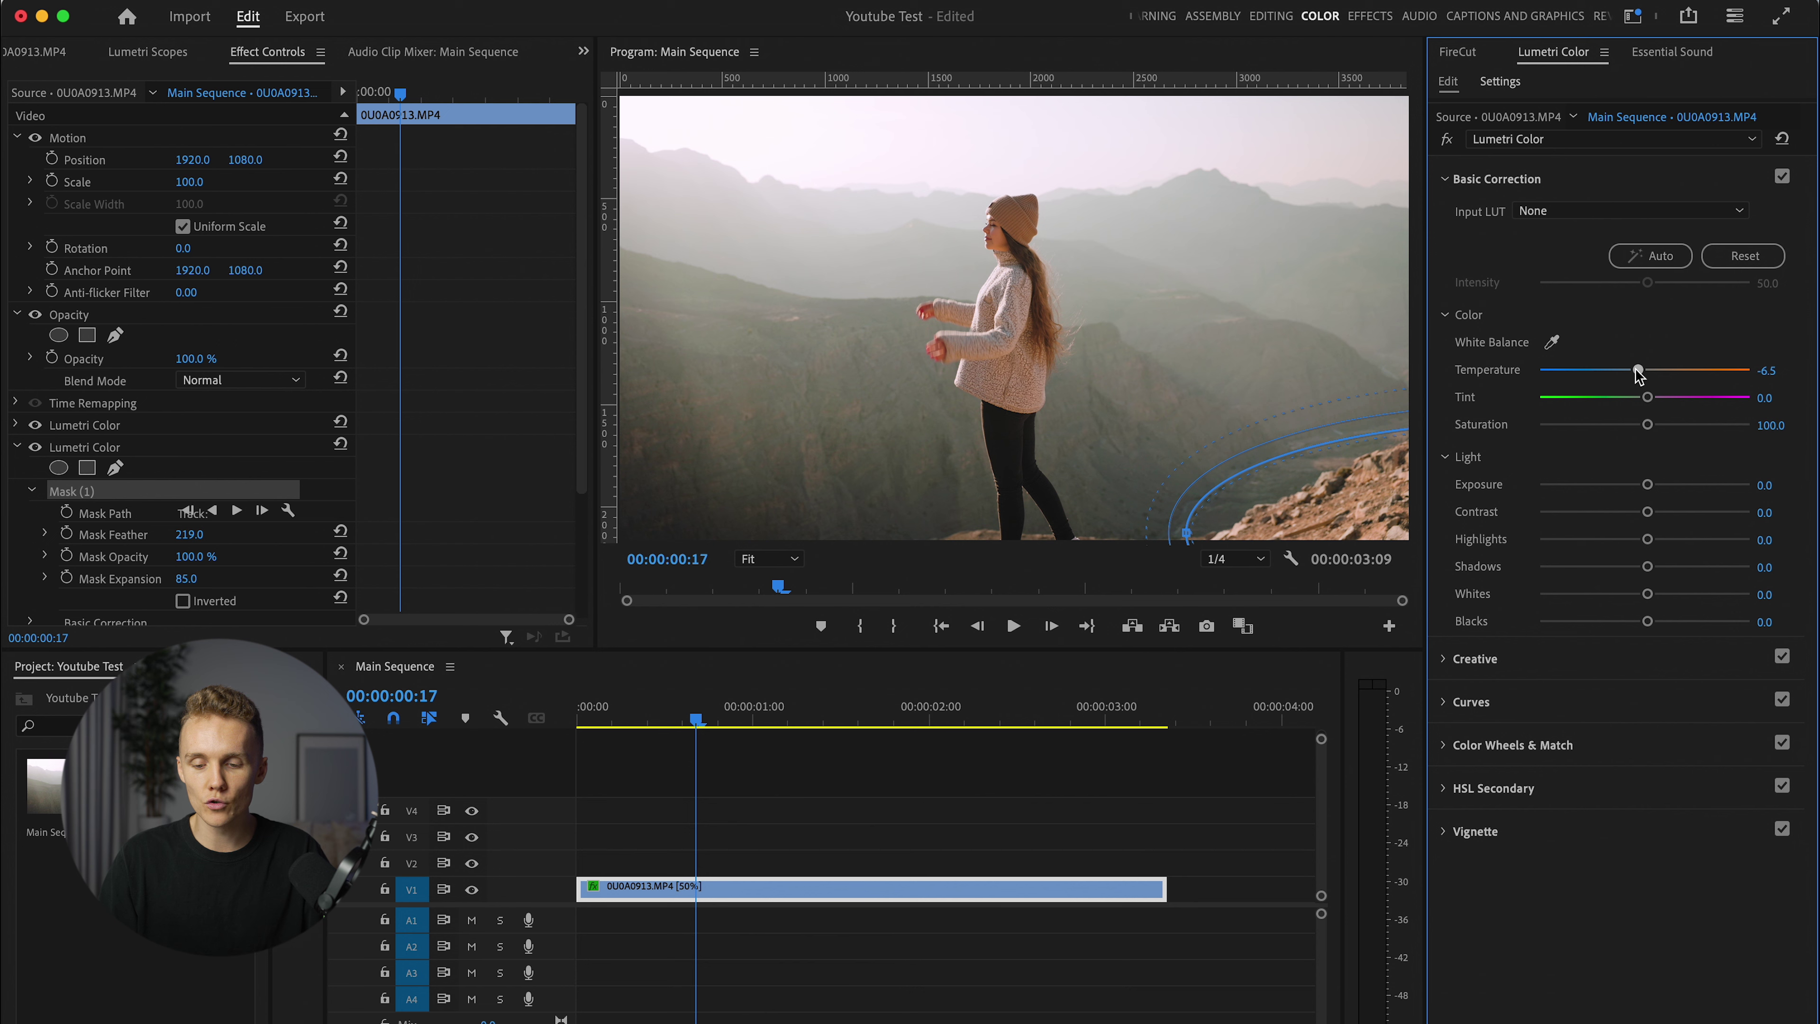
left_click_drag(1646, 568, 1604, 567)
left_click_drag(1392, 523, 1481, 613)
left_click(1641, 485)
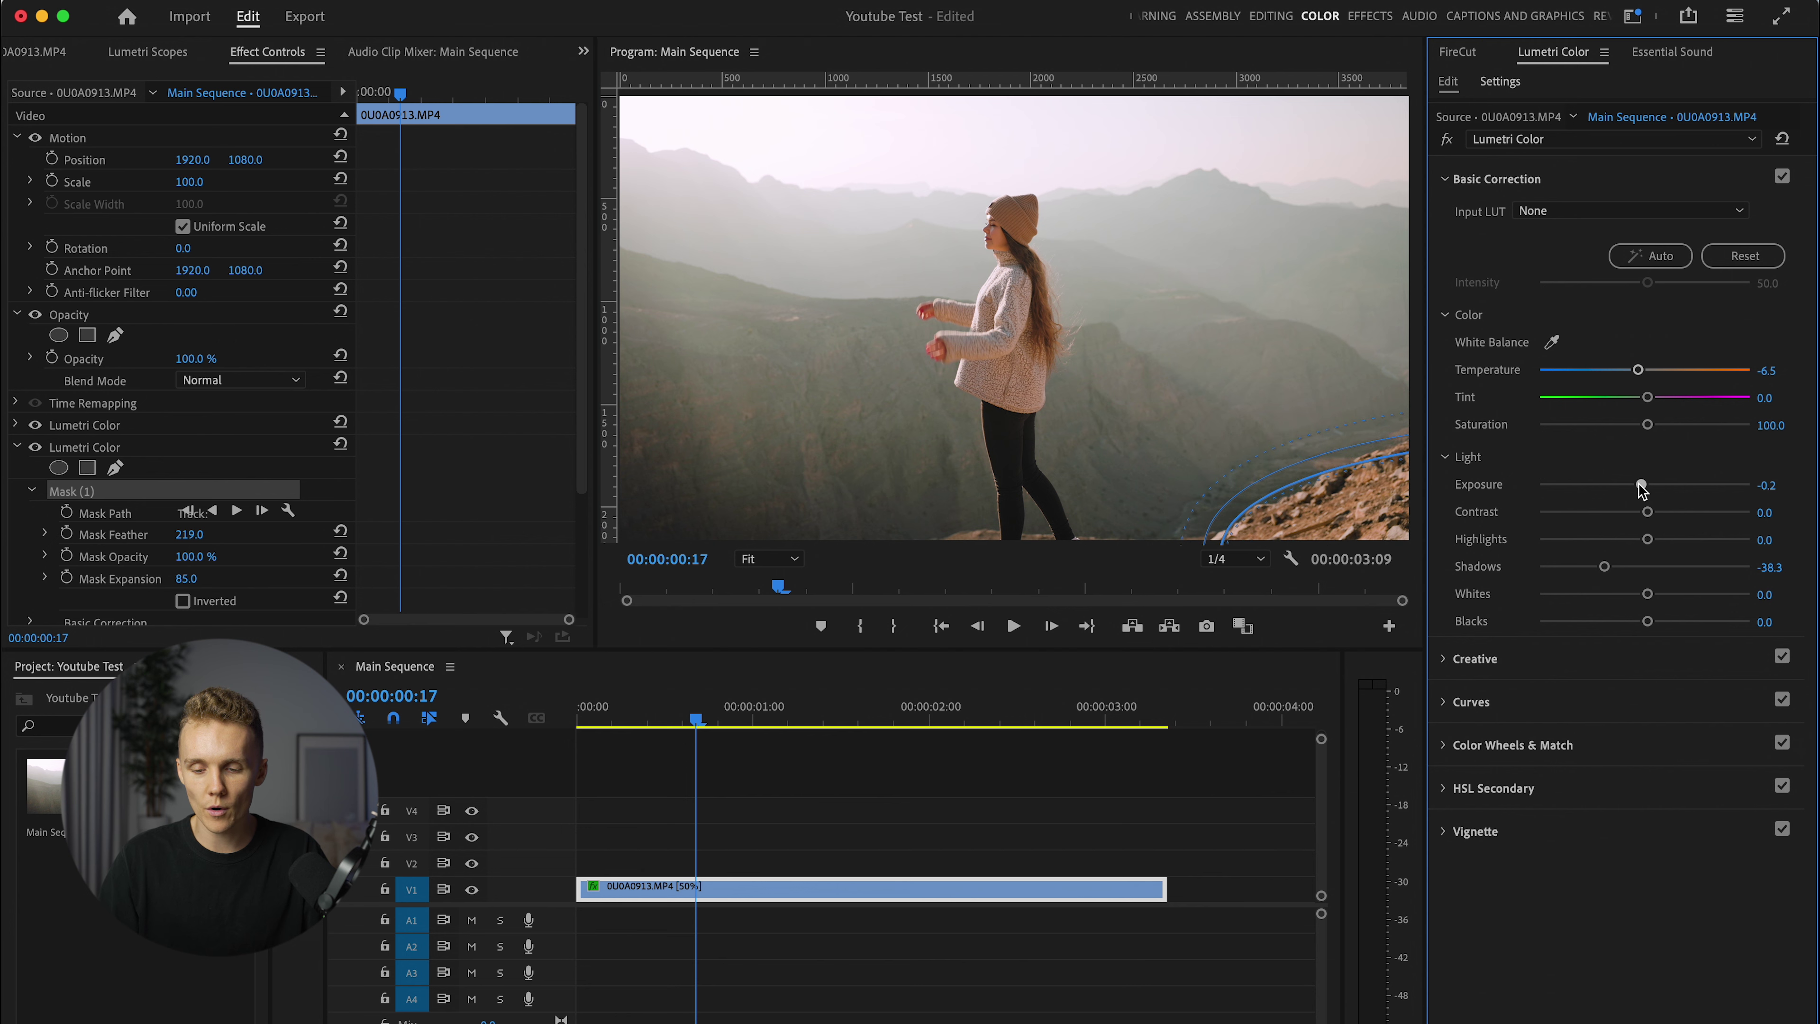
Step: Add yellow and magenta anchor points to the masked effect's Hue vs Sat curve and lower an orange-red point between them
left_click(1517, 717)
left_click(1671, 705)
left_click(1576, 706)
left_click_drag(1628, 705, 1631, 727)
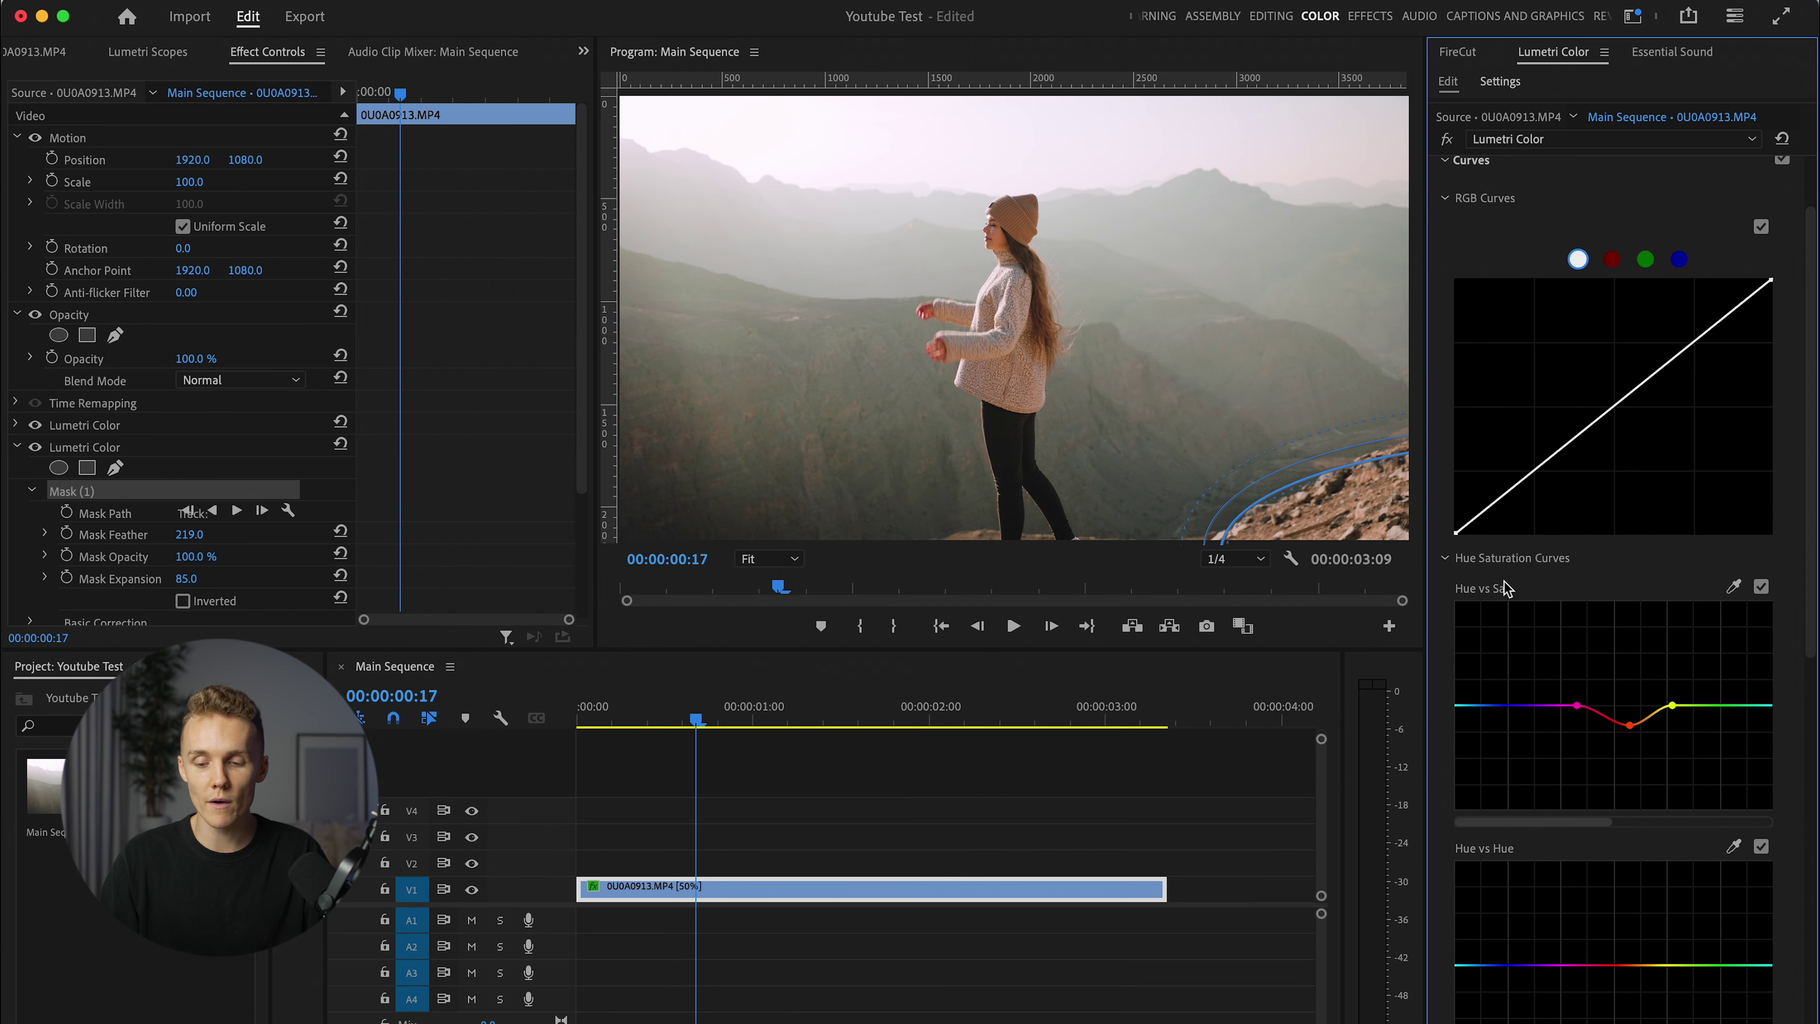
Step: Deselect the mask and compare the rocks with the second Lumetri Color effect bypassed, leaving it enabled
left_click(661, 814)
left_click(745, 898)
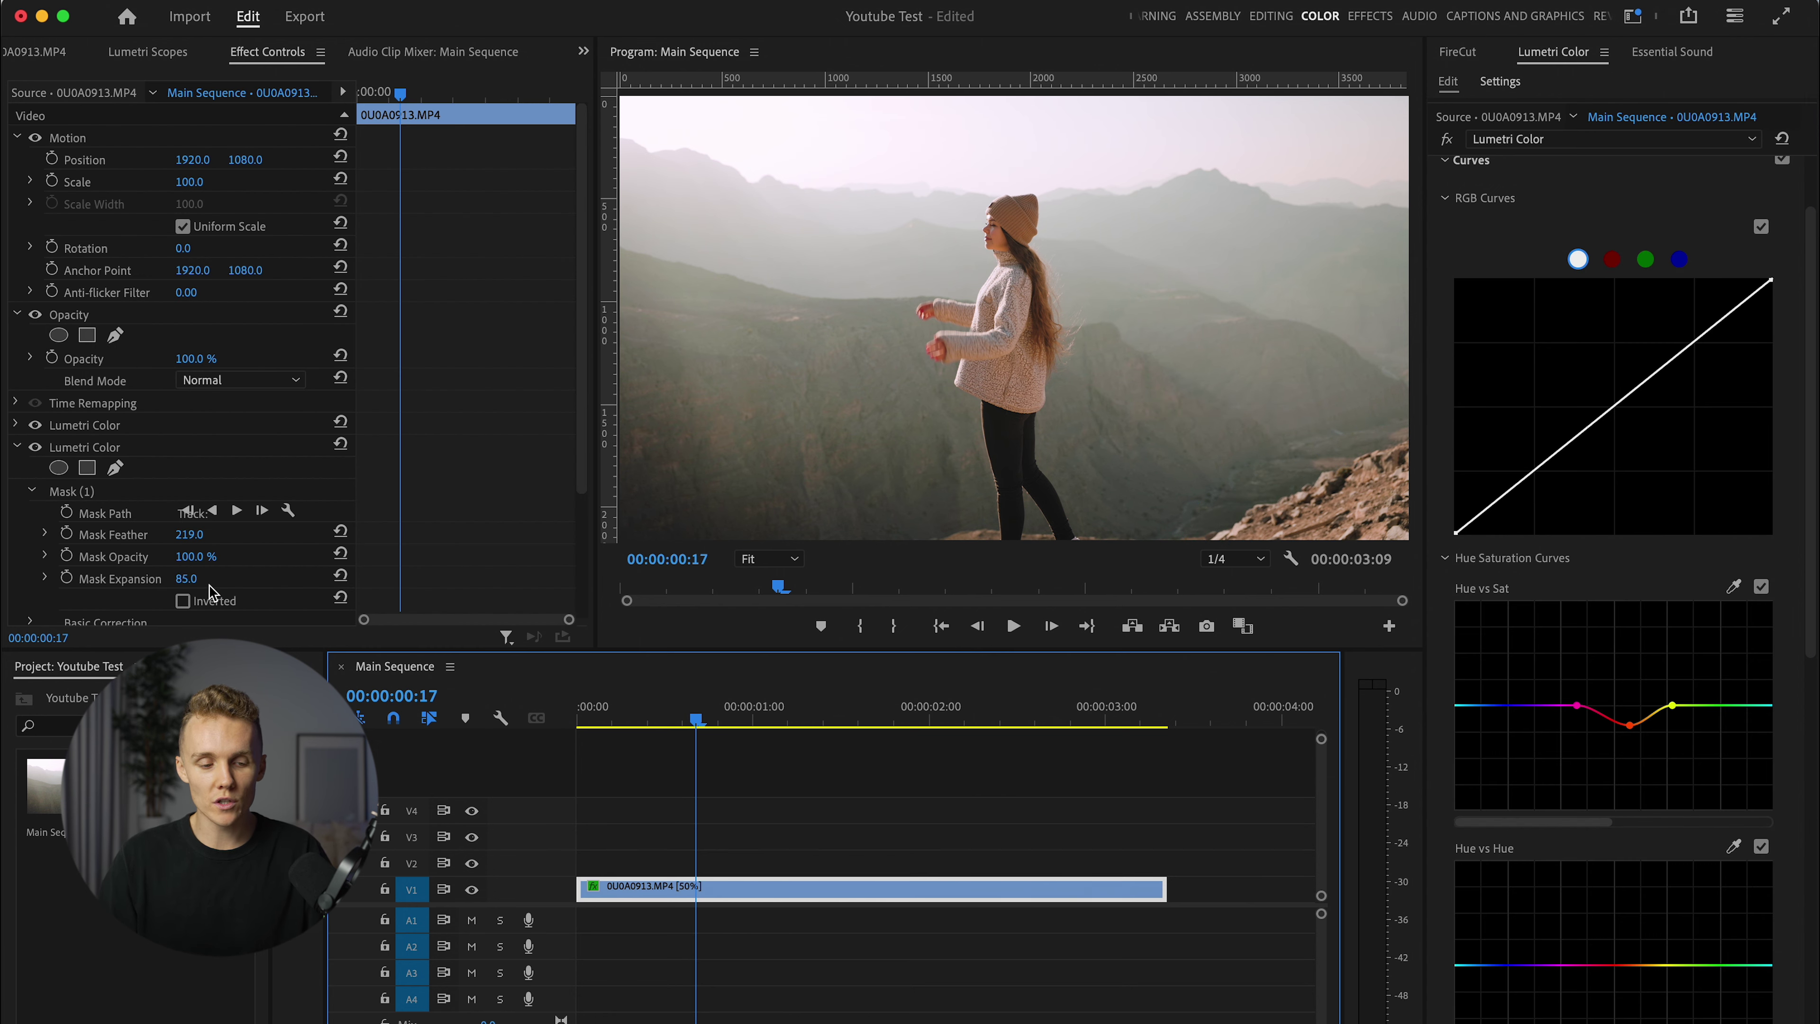
left_click(35, 448)
left_click(35, 447)
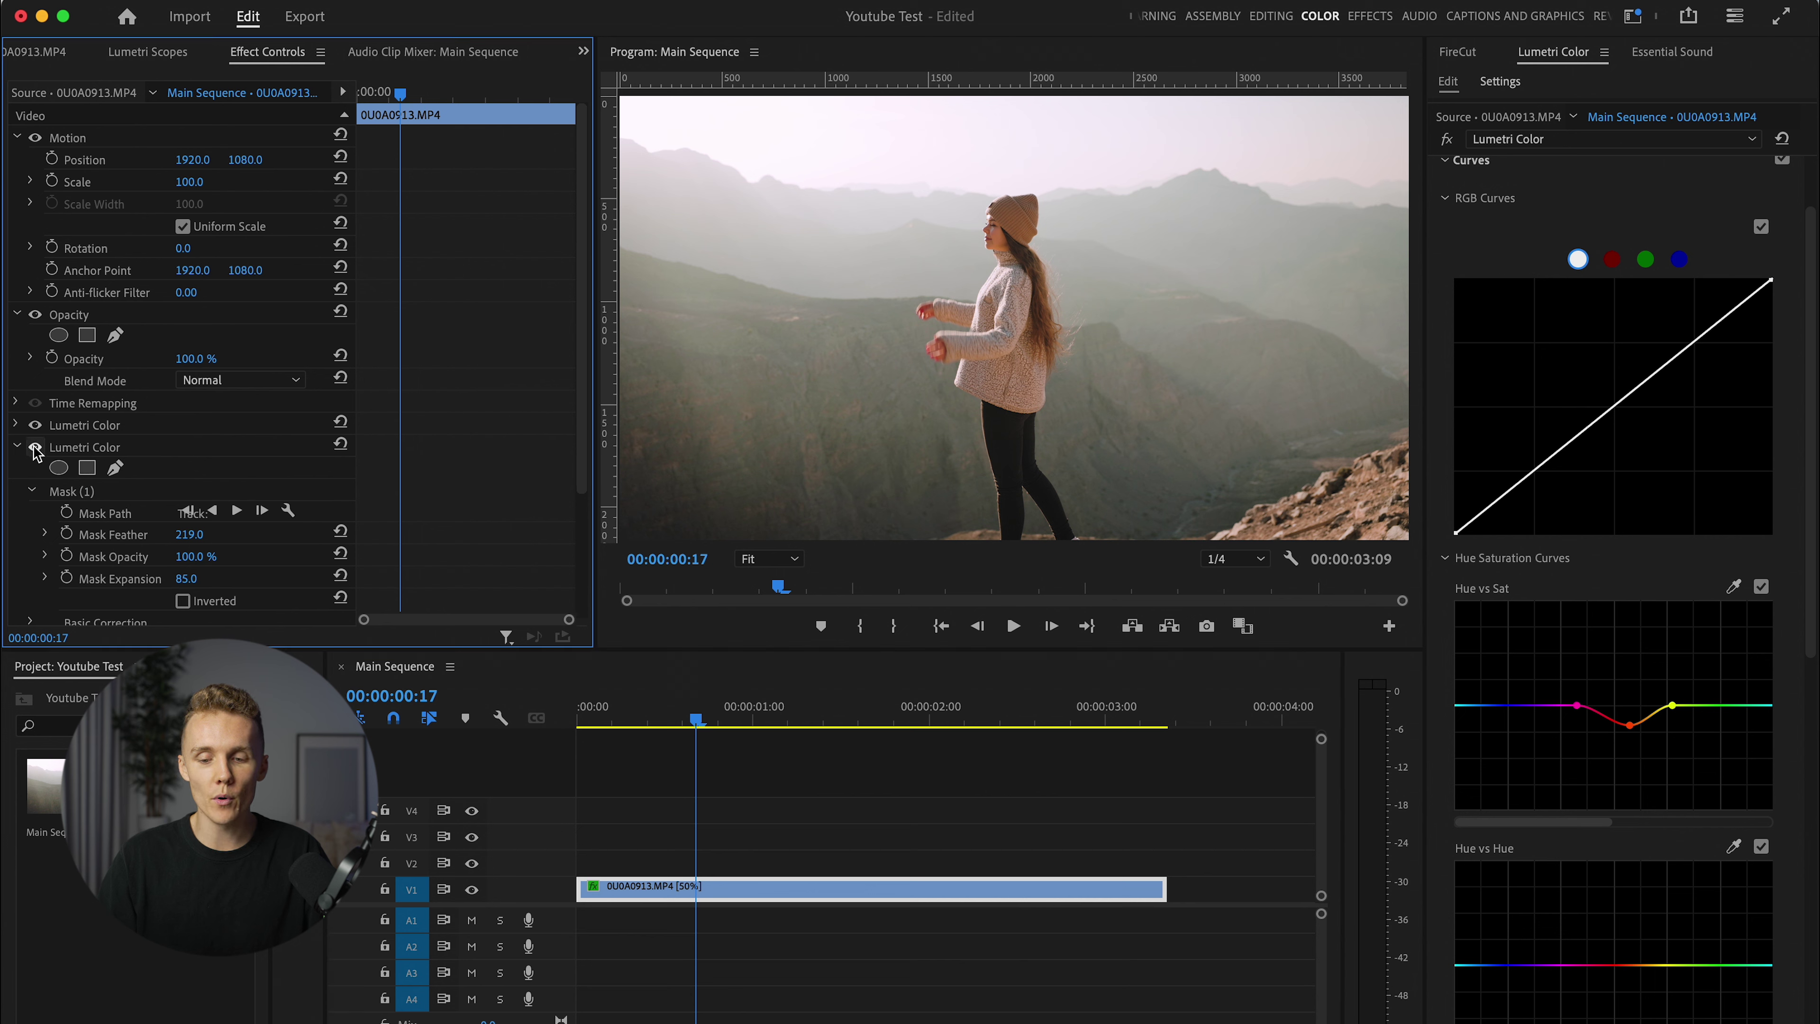
Step: Shift the rock mask slightly farther toward the lower-right corner and collapse the second Lumetri Color effect
left_click(66, 492)
left_click(1318, 508)
left_click_drag(1318, 507, 1338, 513)
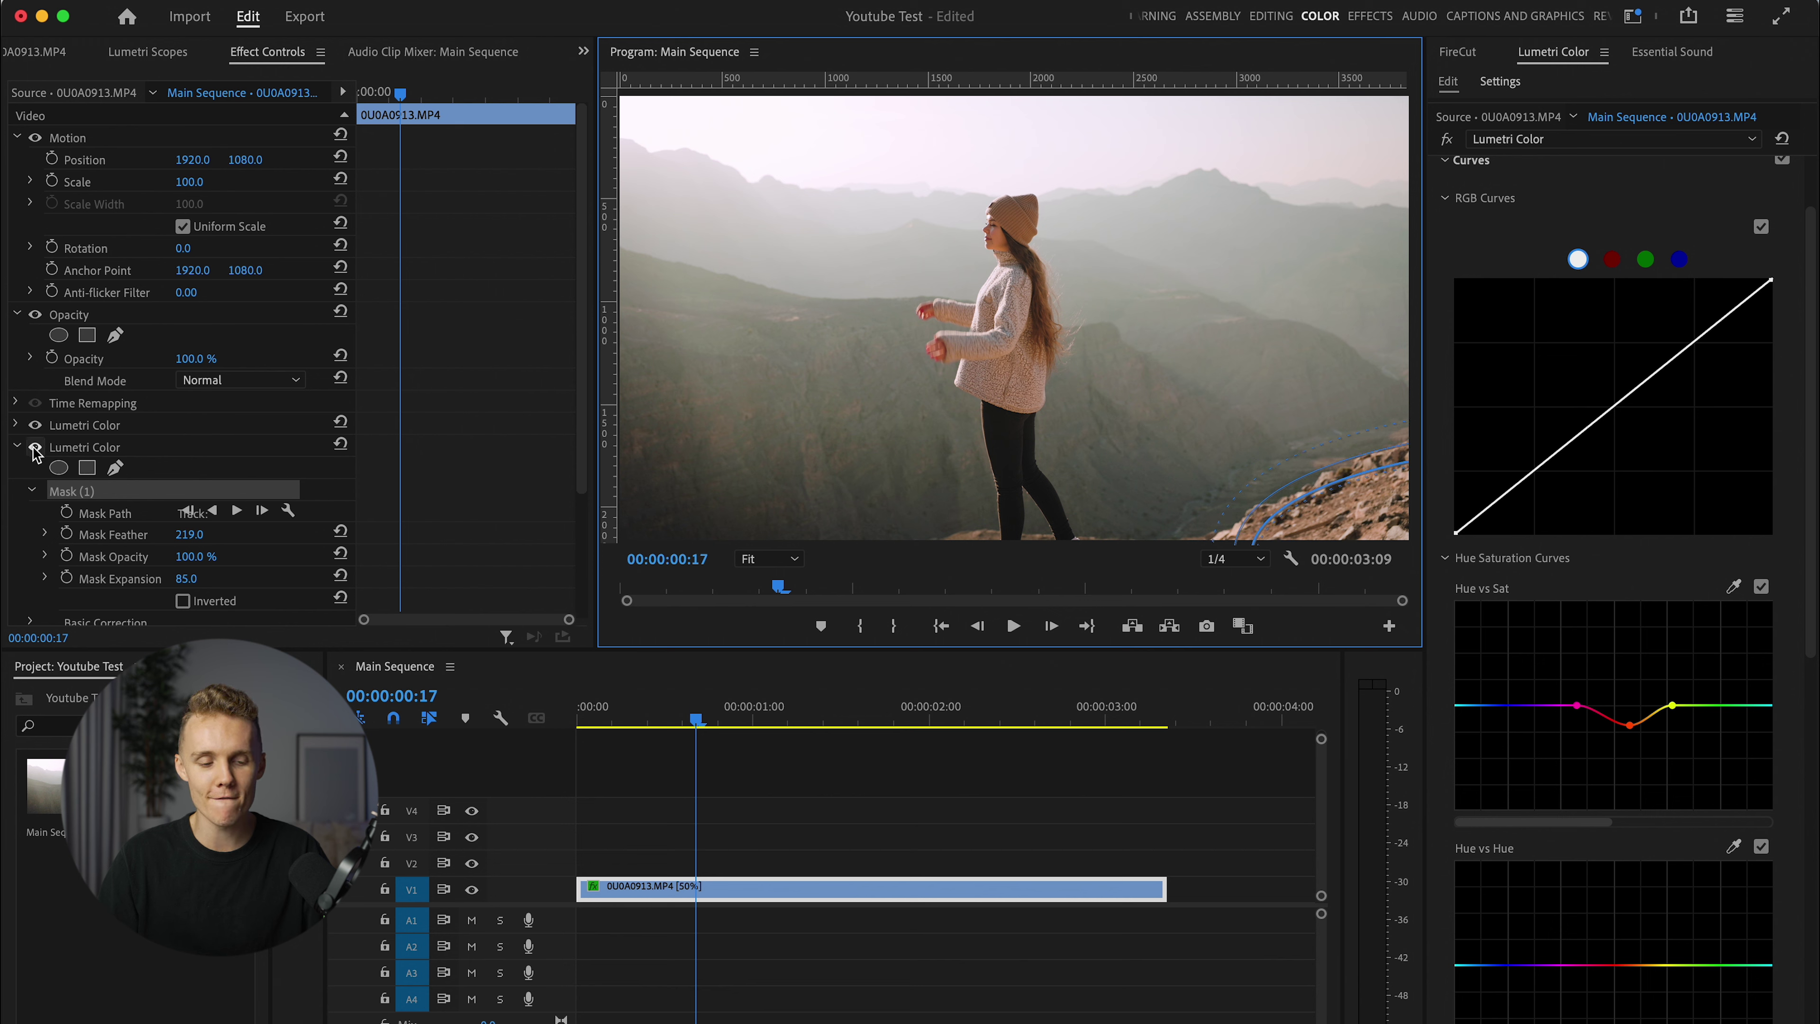
left_click(11, 447)
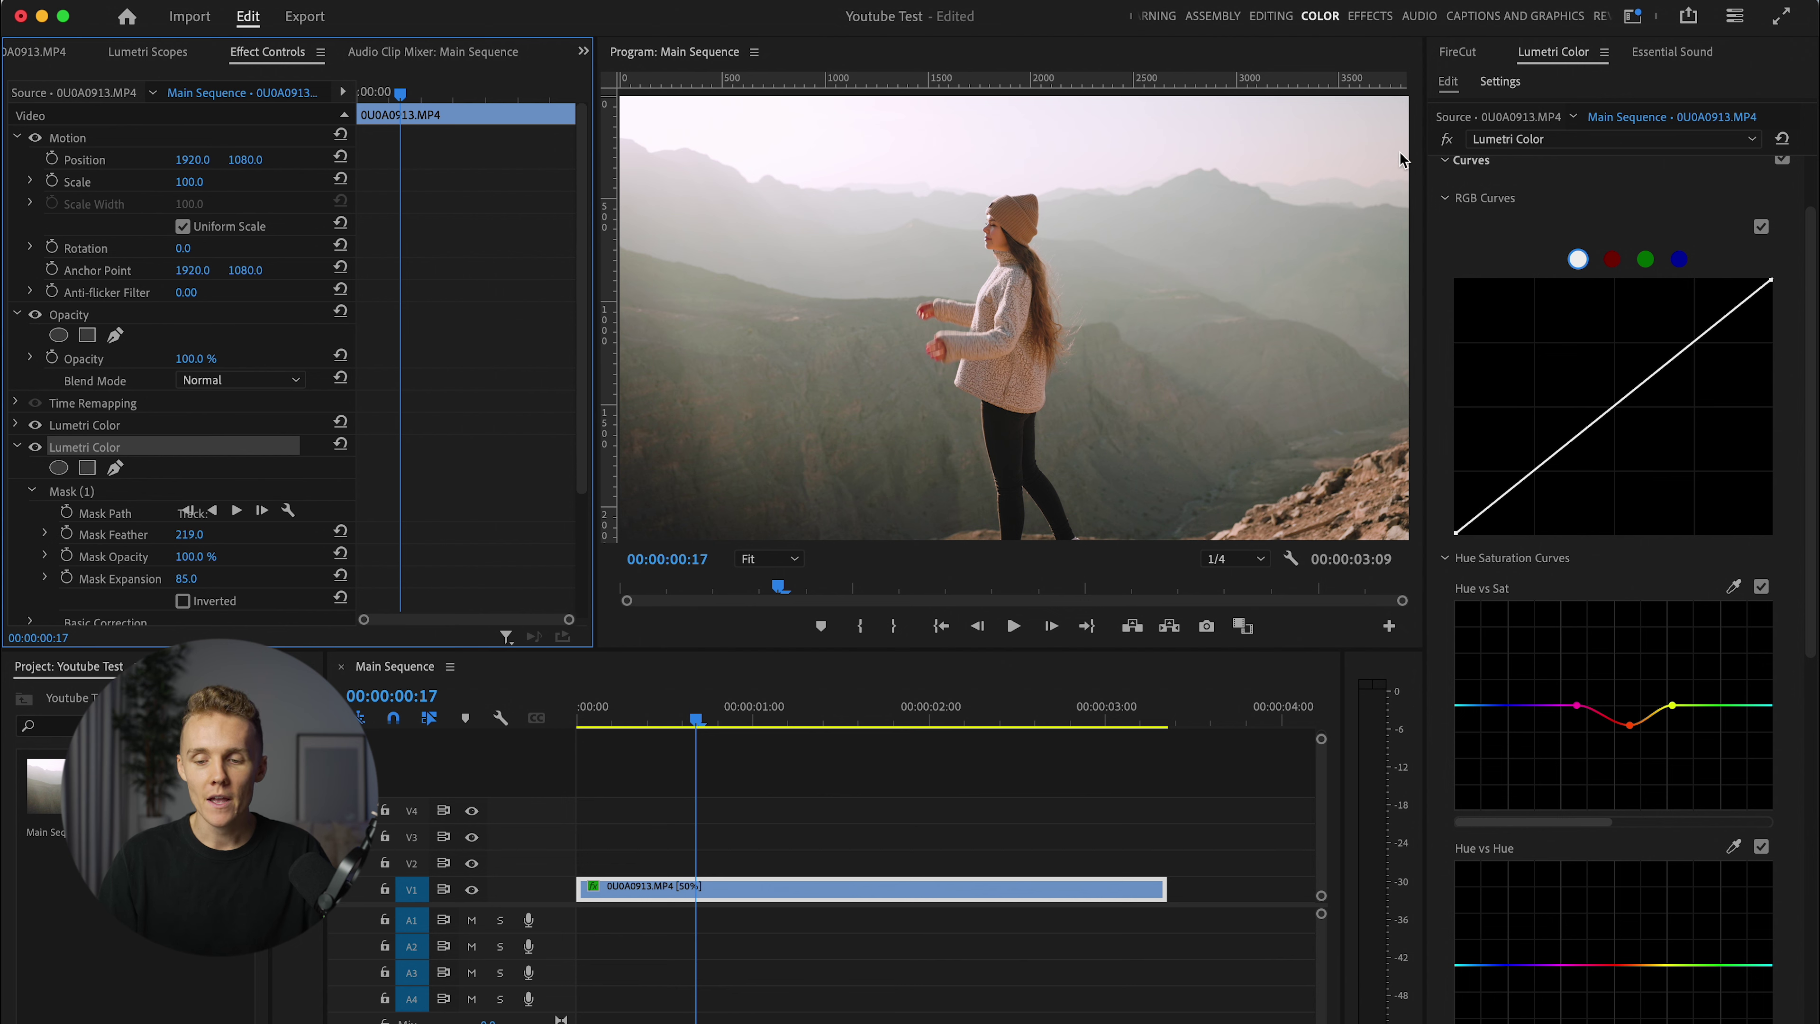
left_click(16, 446)
Step: Add a third Lumetri Color effect to the clip and create an ellipse mask on it
left_click(1546, 147)
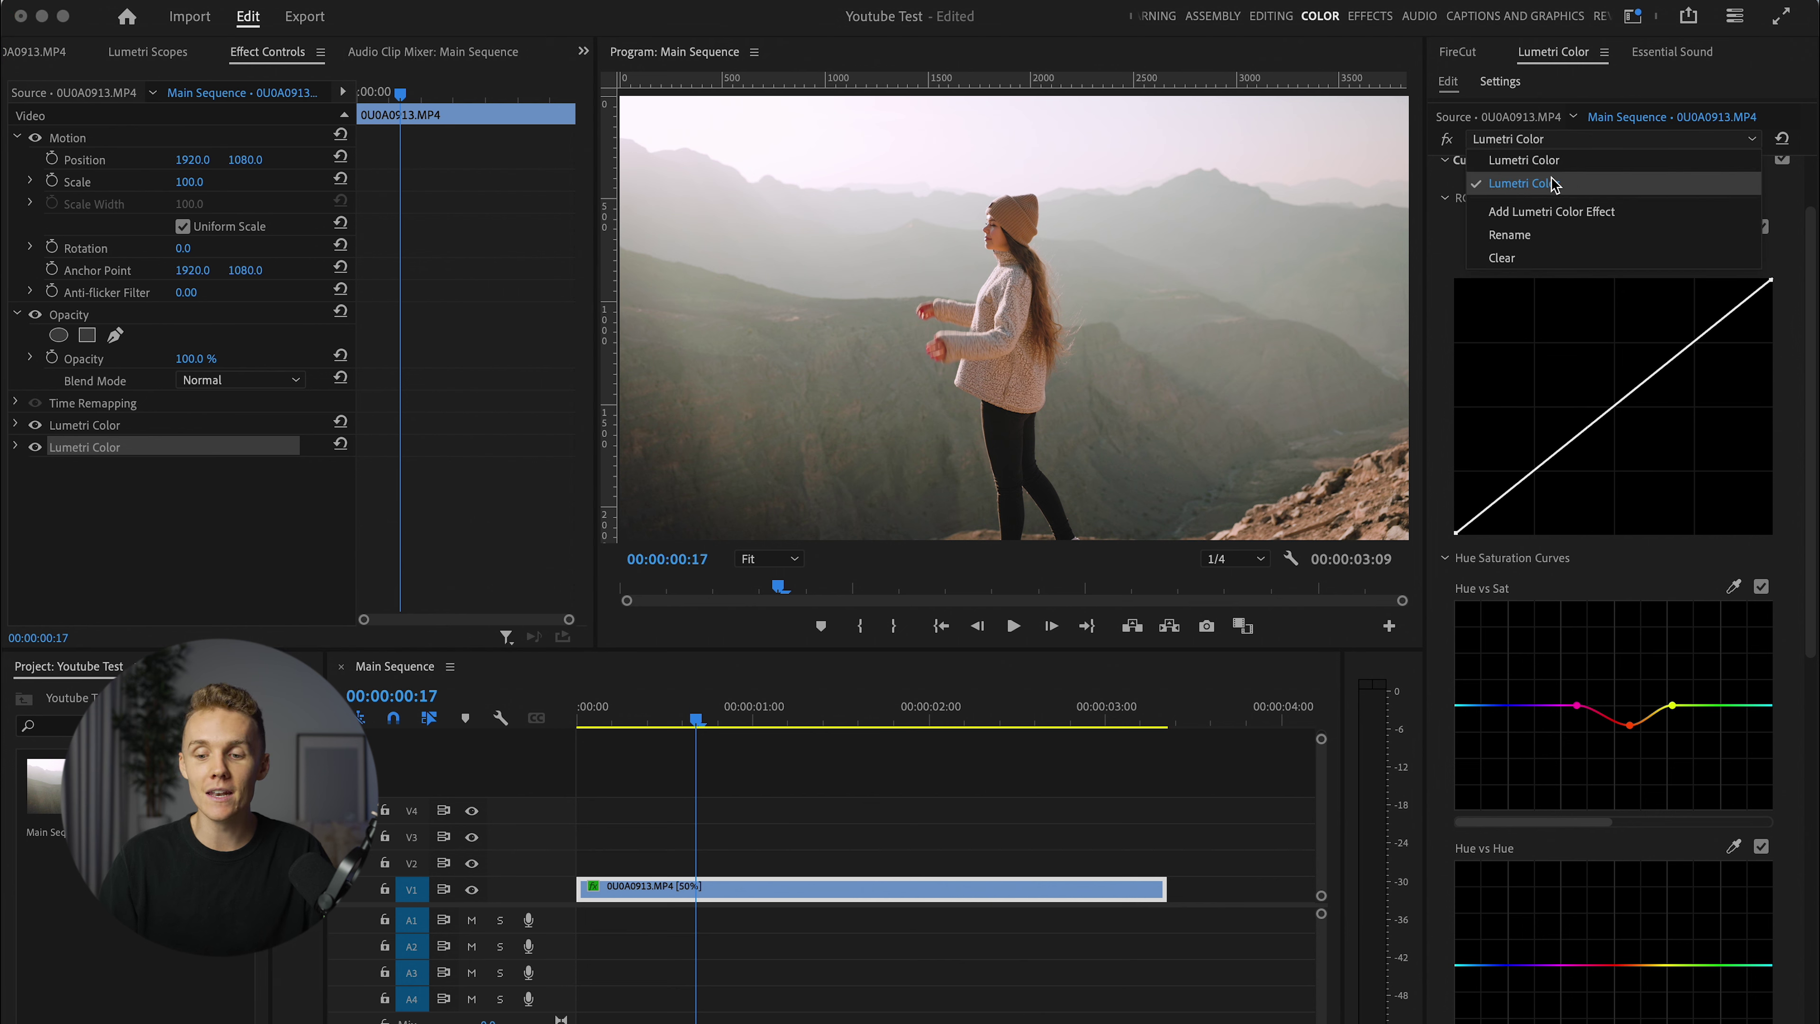
left_click(1559, 217)
left_click(59, 489)
Step: Enlarge and move the new ellipse mask over the frame's upper-left sky, with feather 267 and expansion 35
left_click_drag(1045, 416, 1078, 220)
left_click_drag(845, 232, 687, 220)
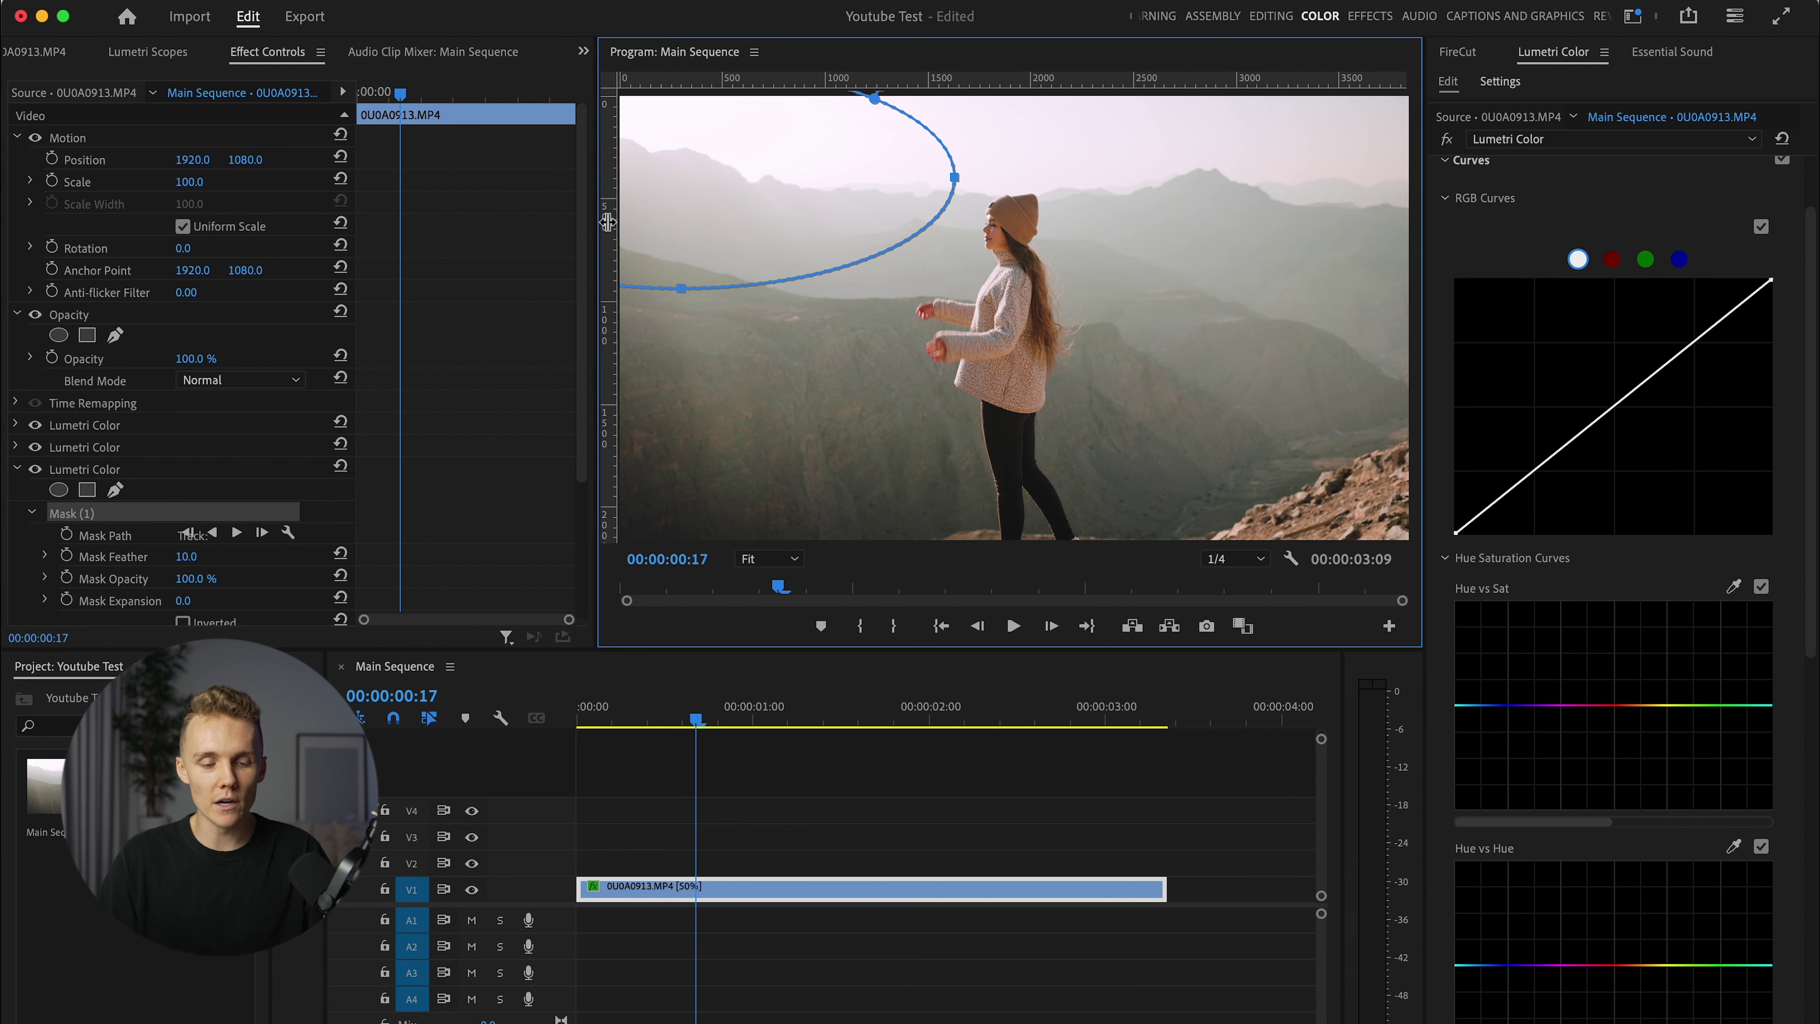
left_click_drag(186, 557, 301, 557)
mouse_move(186, 600)
left_mouse_down()
mouse_move(236, 600)
mouse_move(206, 600)
left_mouse_up()
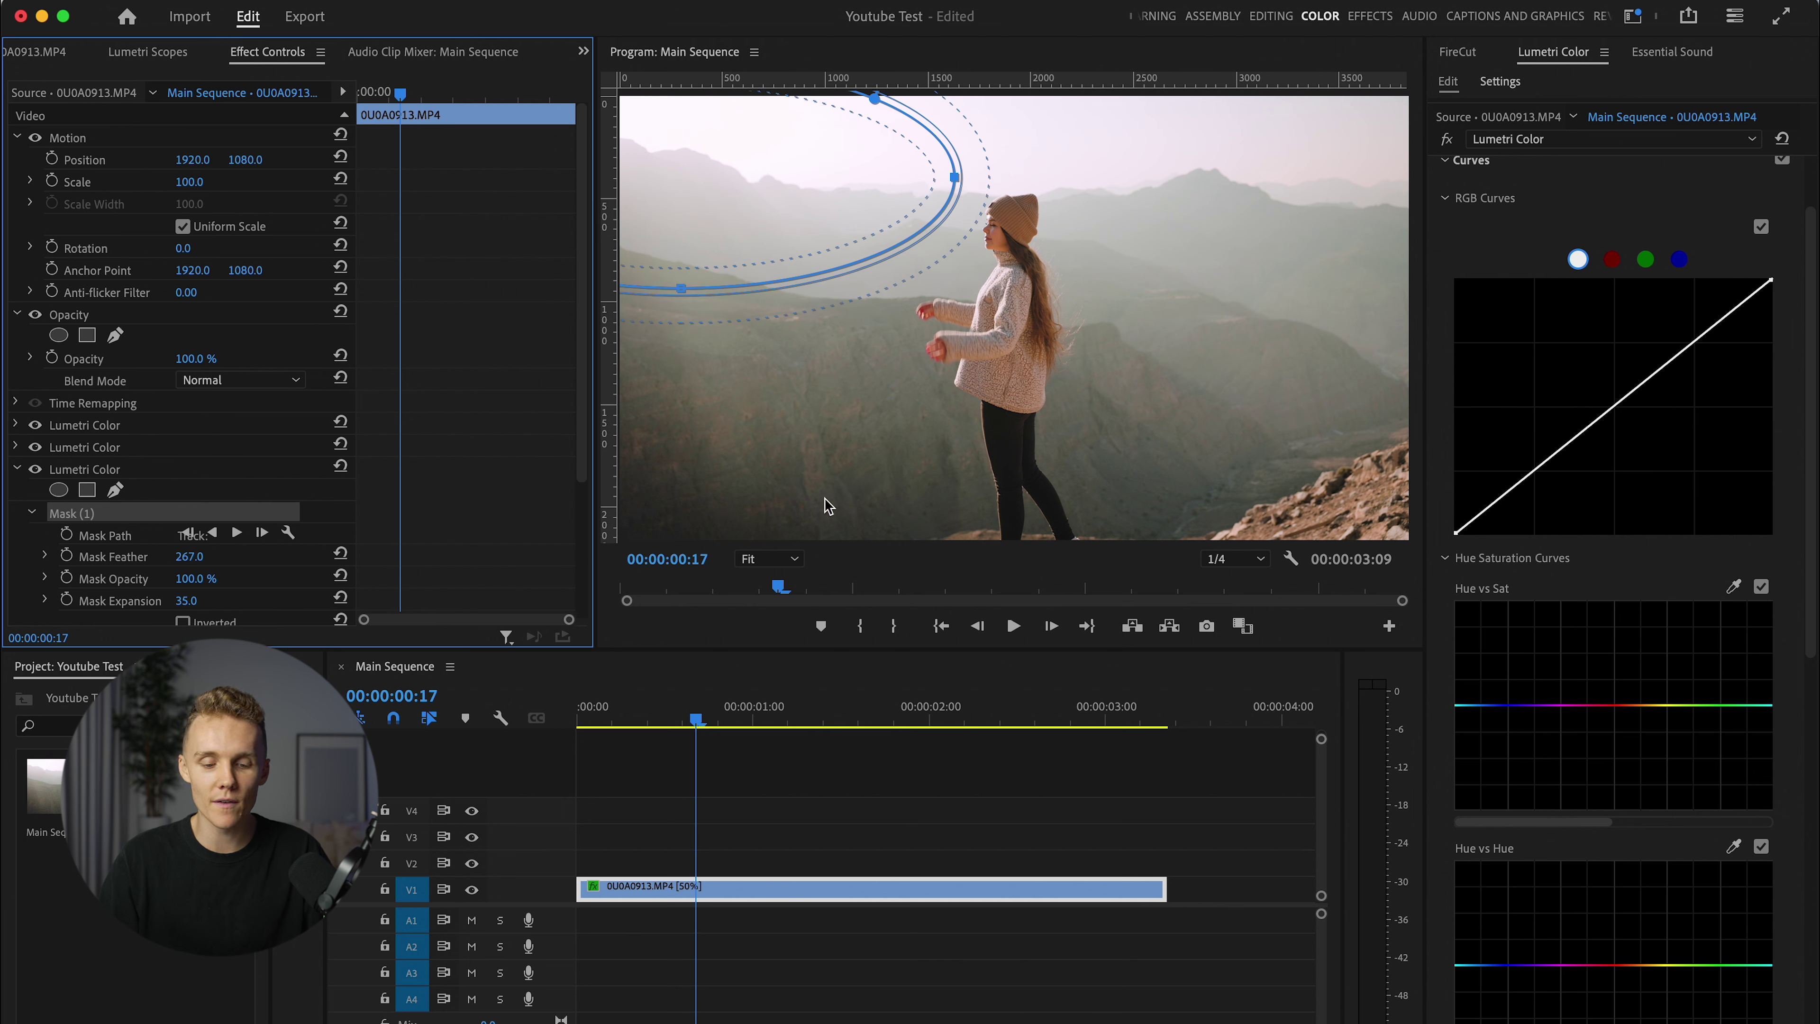
Step: Play and scrub through the clip to review the grade, and return the playhead to the first frame
left_click(580, 713)
key("space")
left_click_drag(800, 719, 1087, 734)
key("space")
key("Home")
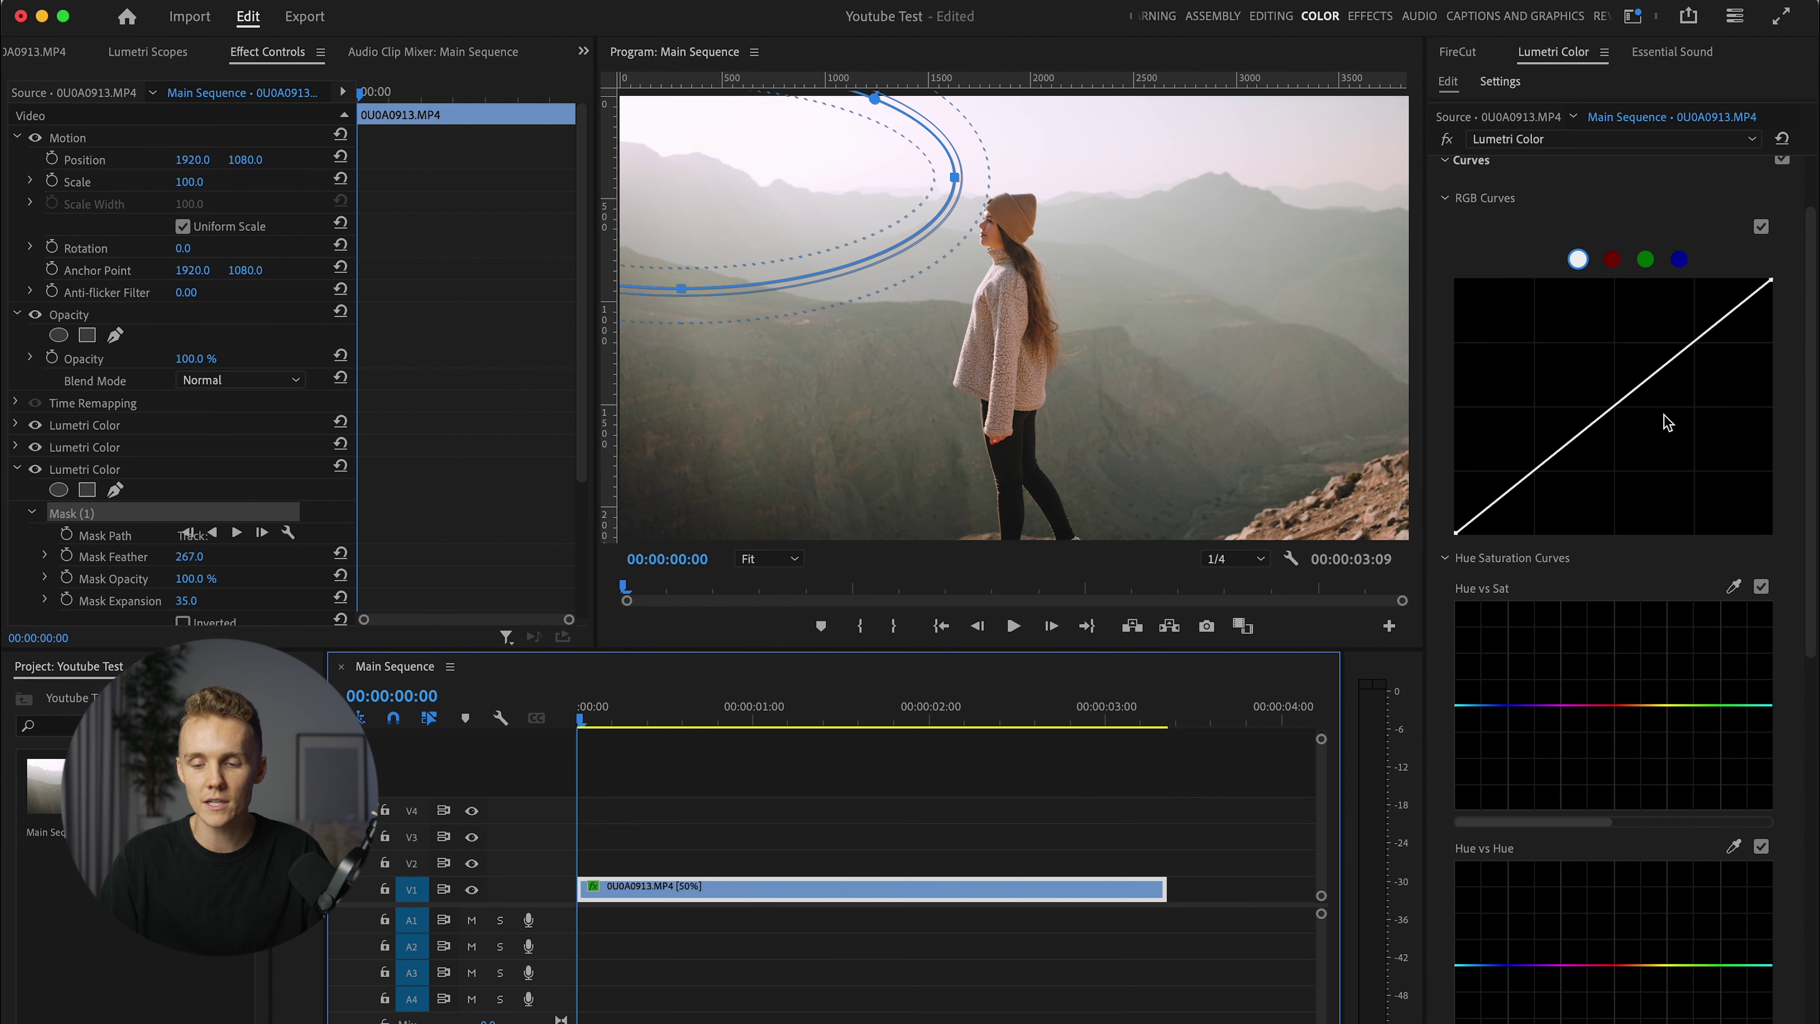
Step: Set the sky-masked third Lumetri Color effect's temperature to -0.5 and tint to -0.5 in Basic Correction
scroll(1562, 187, "up", 3)
left_click(1517, 179)
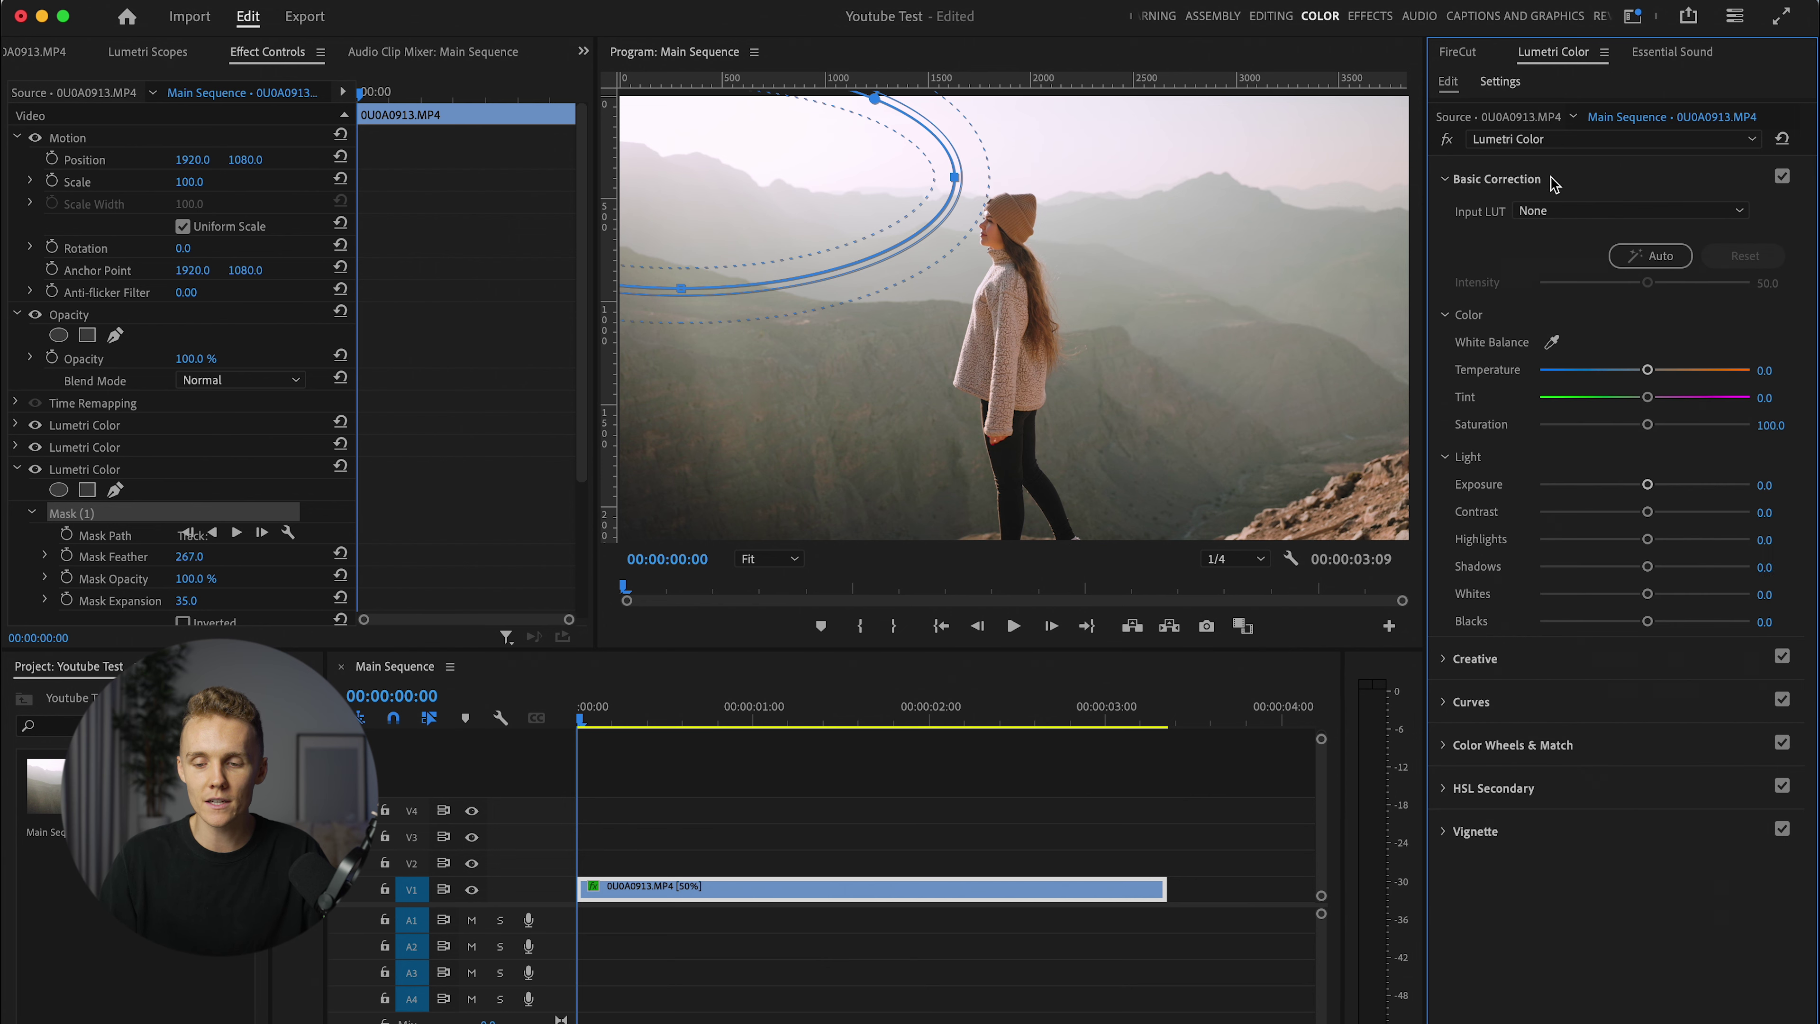
left_click_drag(1647, 397, 1642, 402)
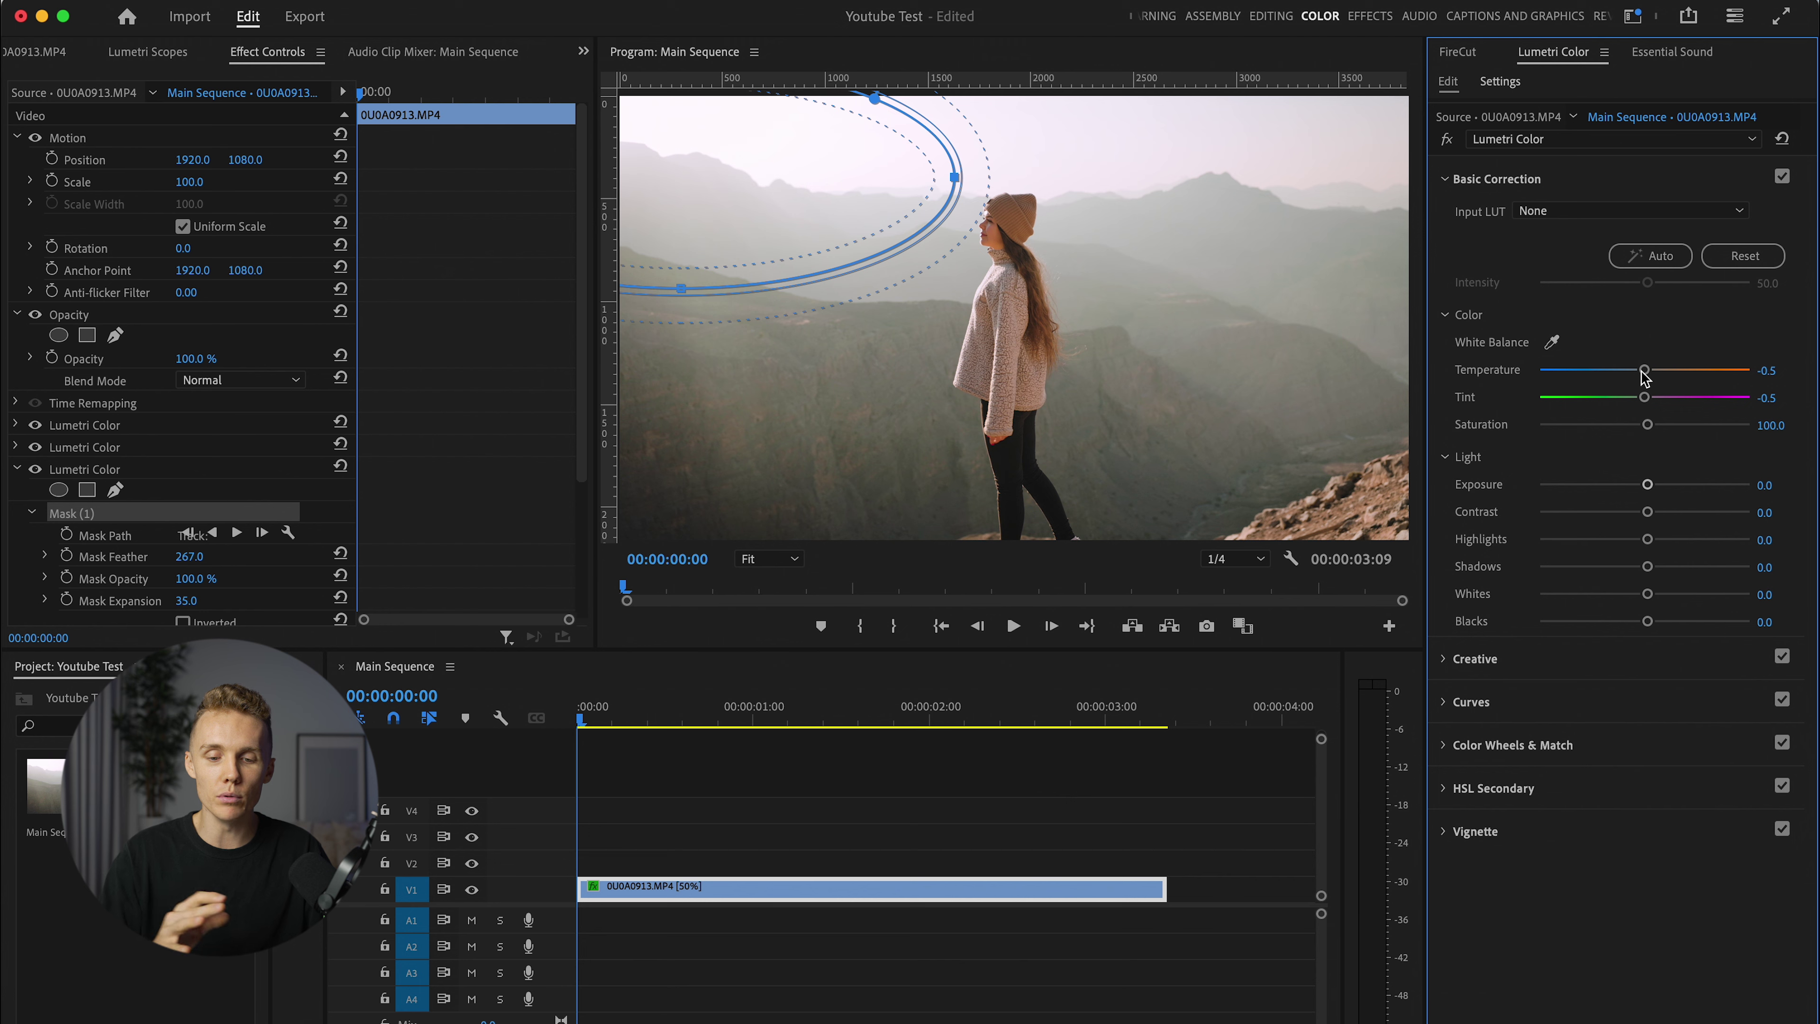
Step: Add a fourth Lumetri Color effect, collapse the third one, and create an ellipse mask on the new effect
left_click(1524, 139)
left_click(1548, 236)
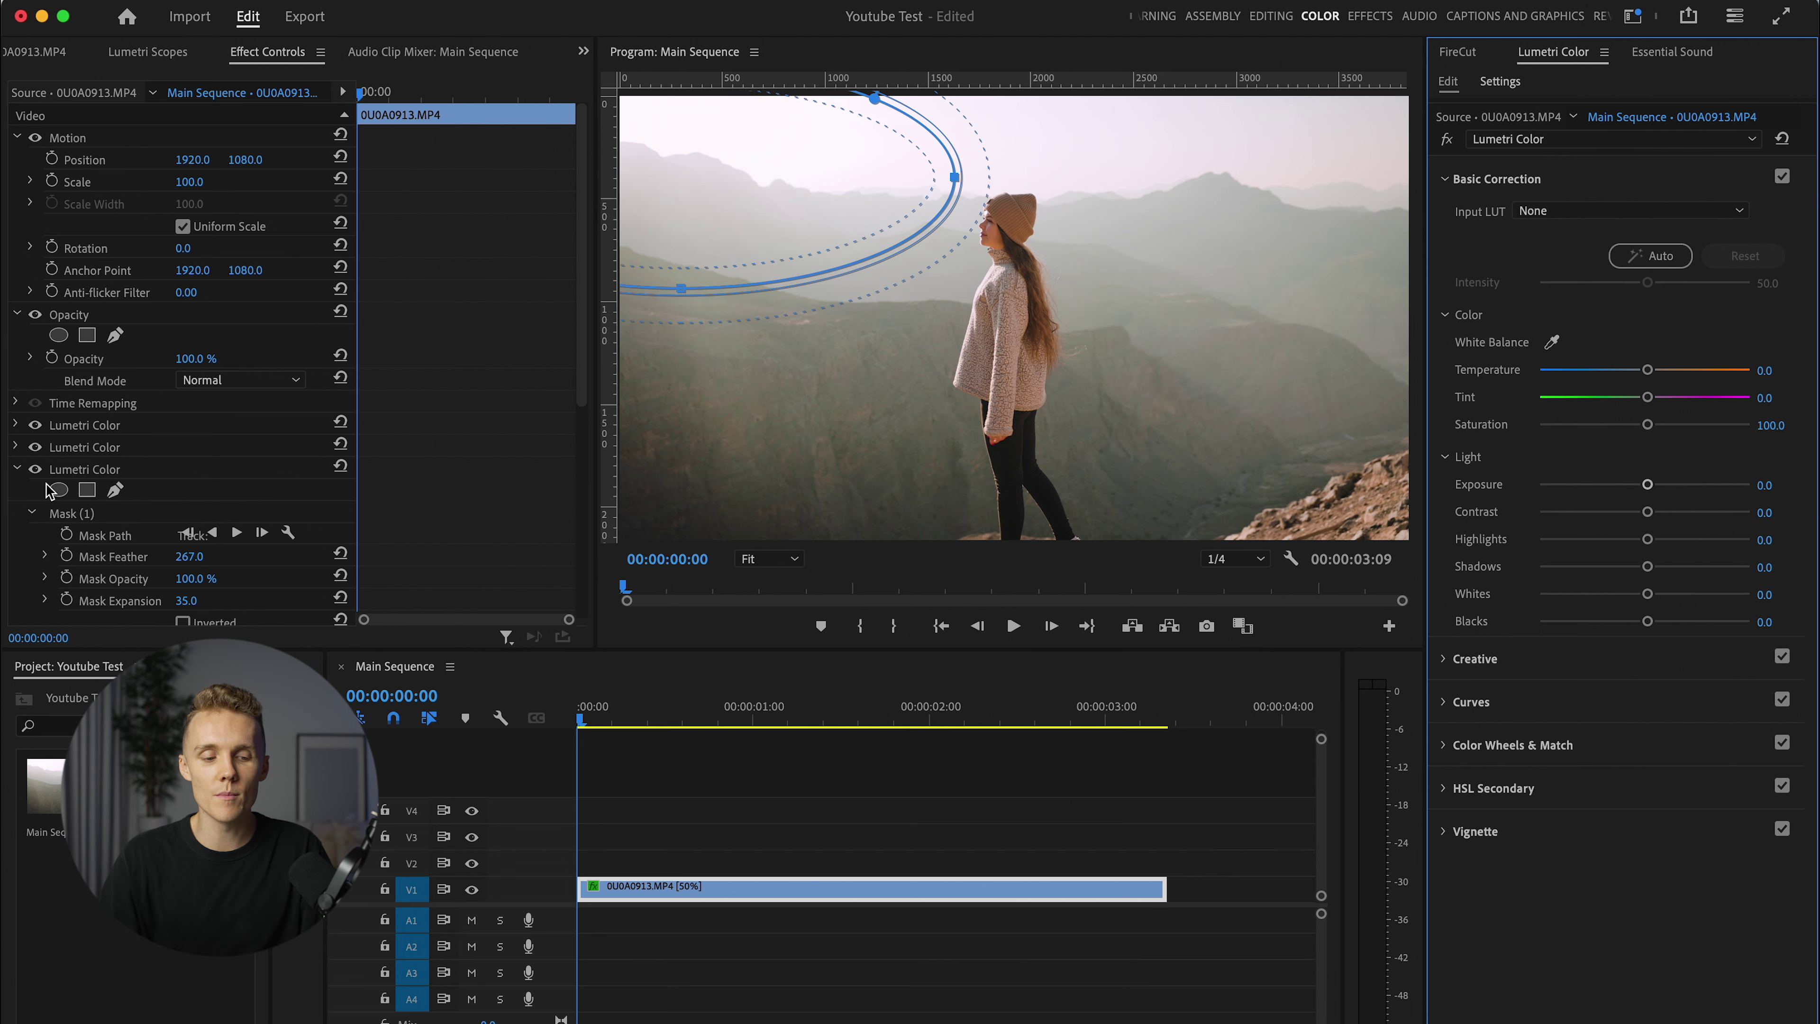
left_click(17, 470)
left_click(58, 511)
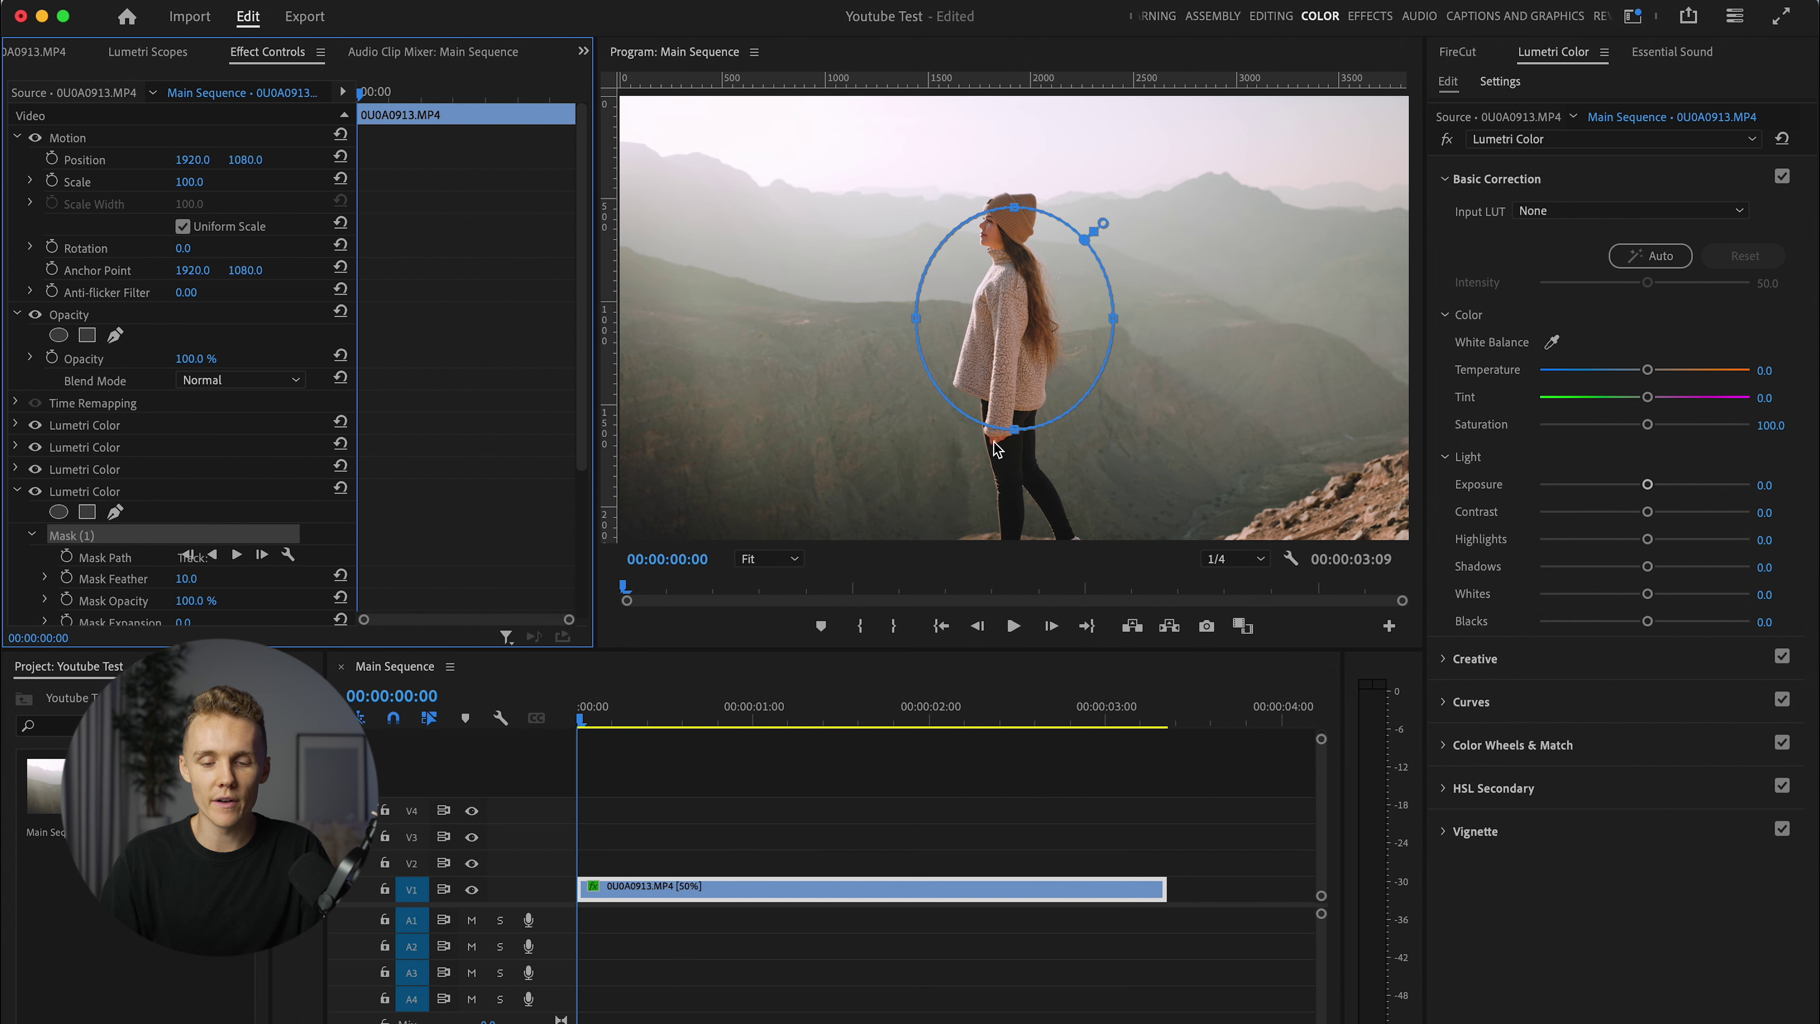
Step: Stretch the ellipse mask to nearly the full frame around the woman, with feather 411, expansion 22 and the mask inverted
left_click_drag(917, 318, 653, 317)
left_click_drag(1122, 321, 1408, 330)
left_click_drag(1030, 208, 1029, 6)
left_click_drag(1024, 353, 1004, 464)
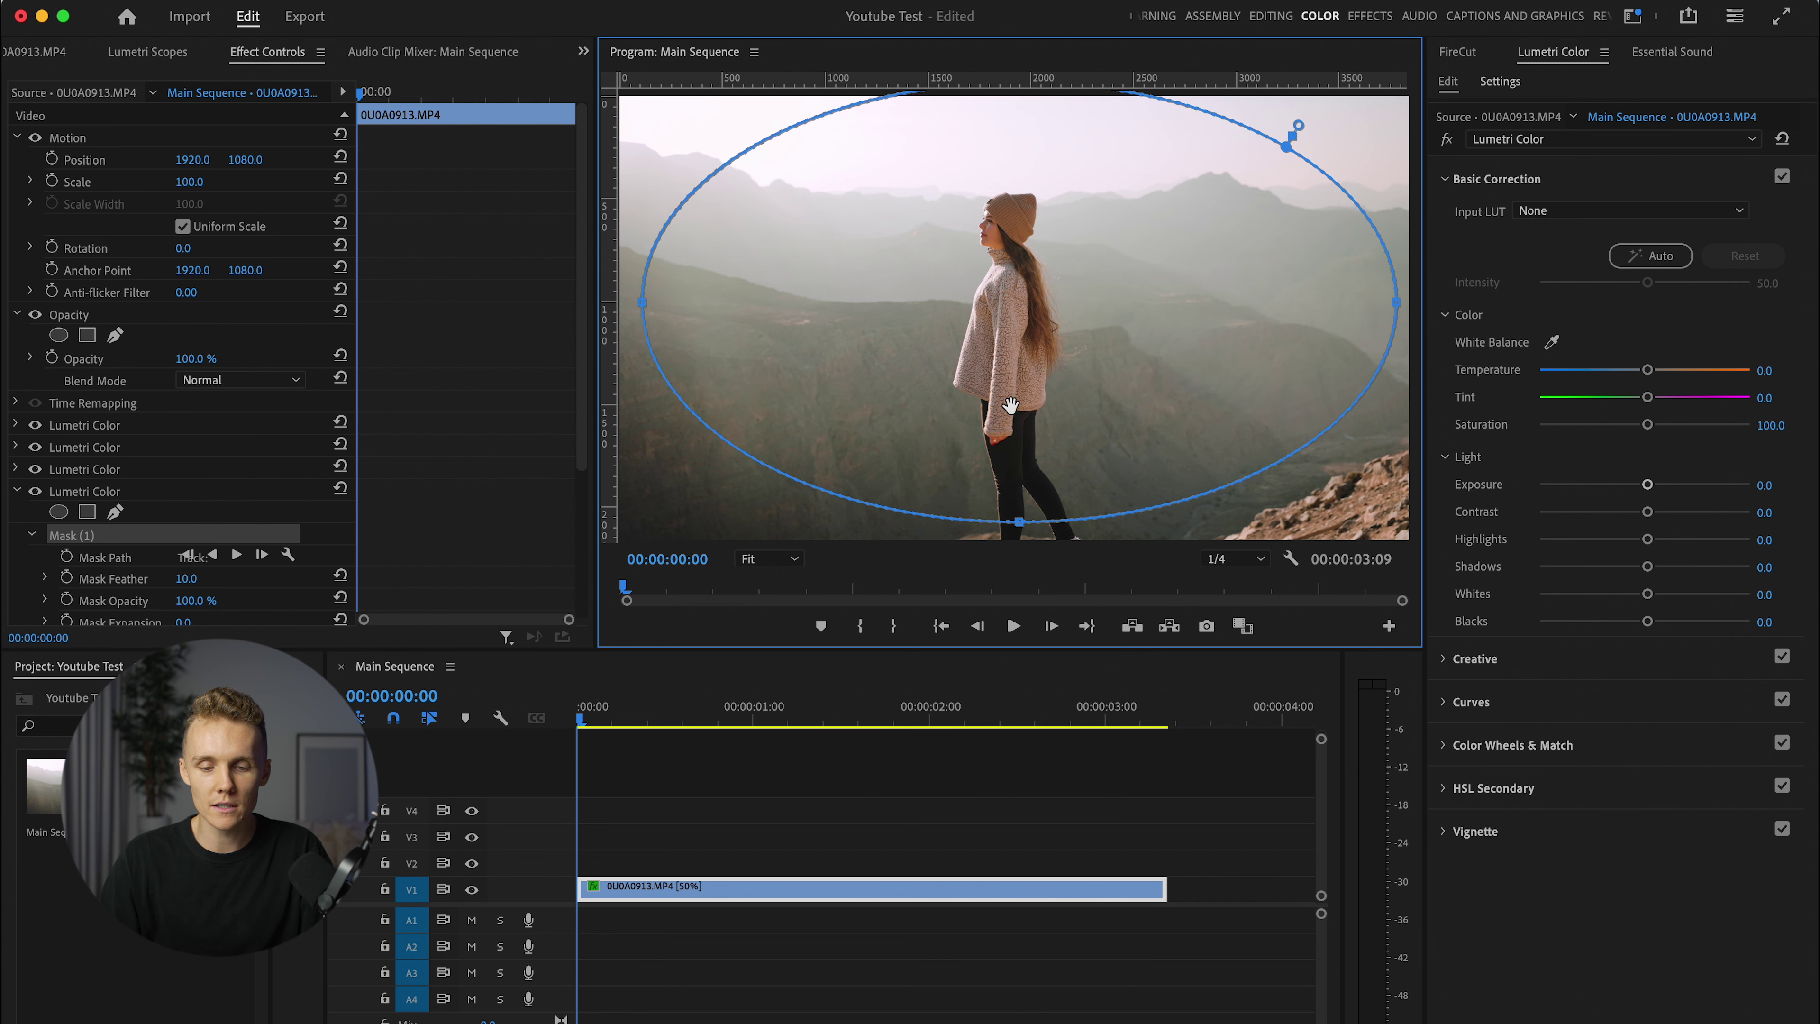
left_click_drag(187, 579, 205, 621)
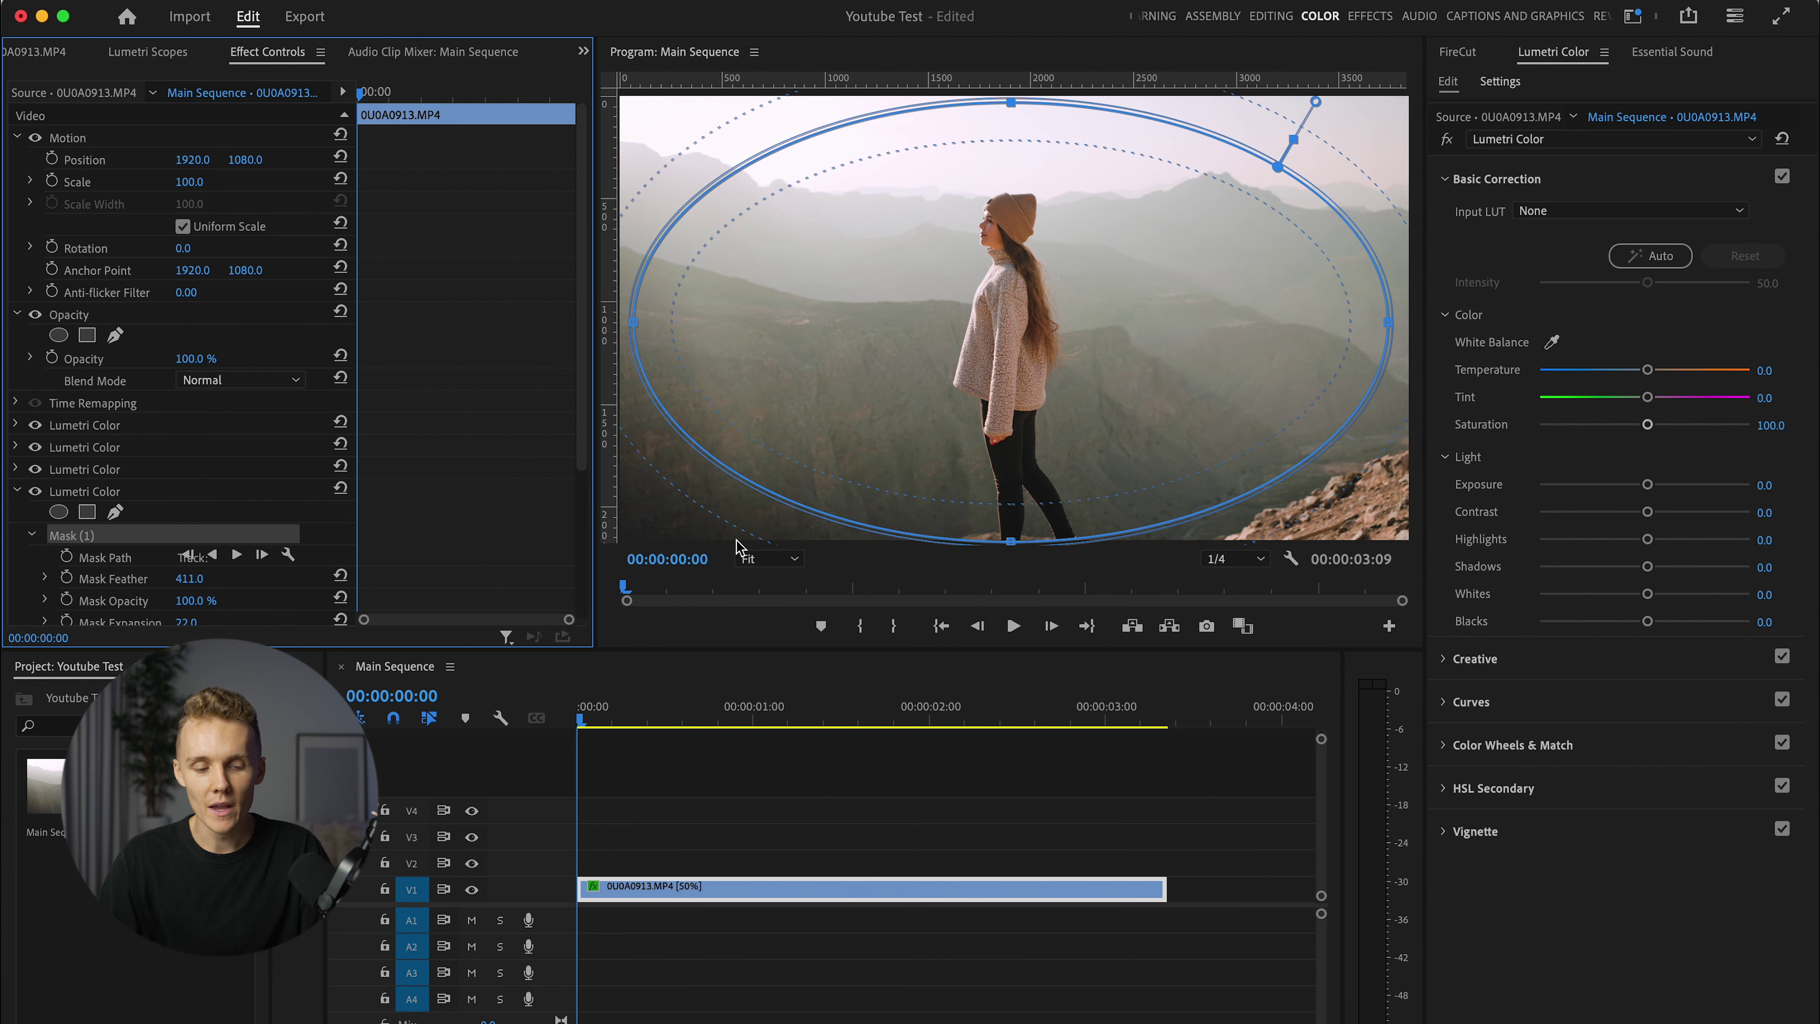
scroll(191, 467, "down", 5)
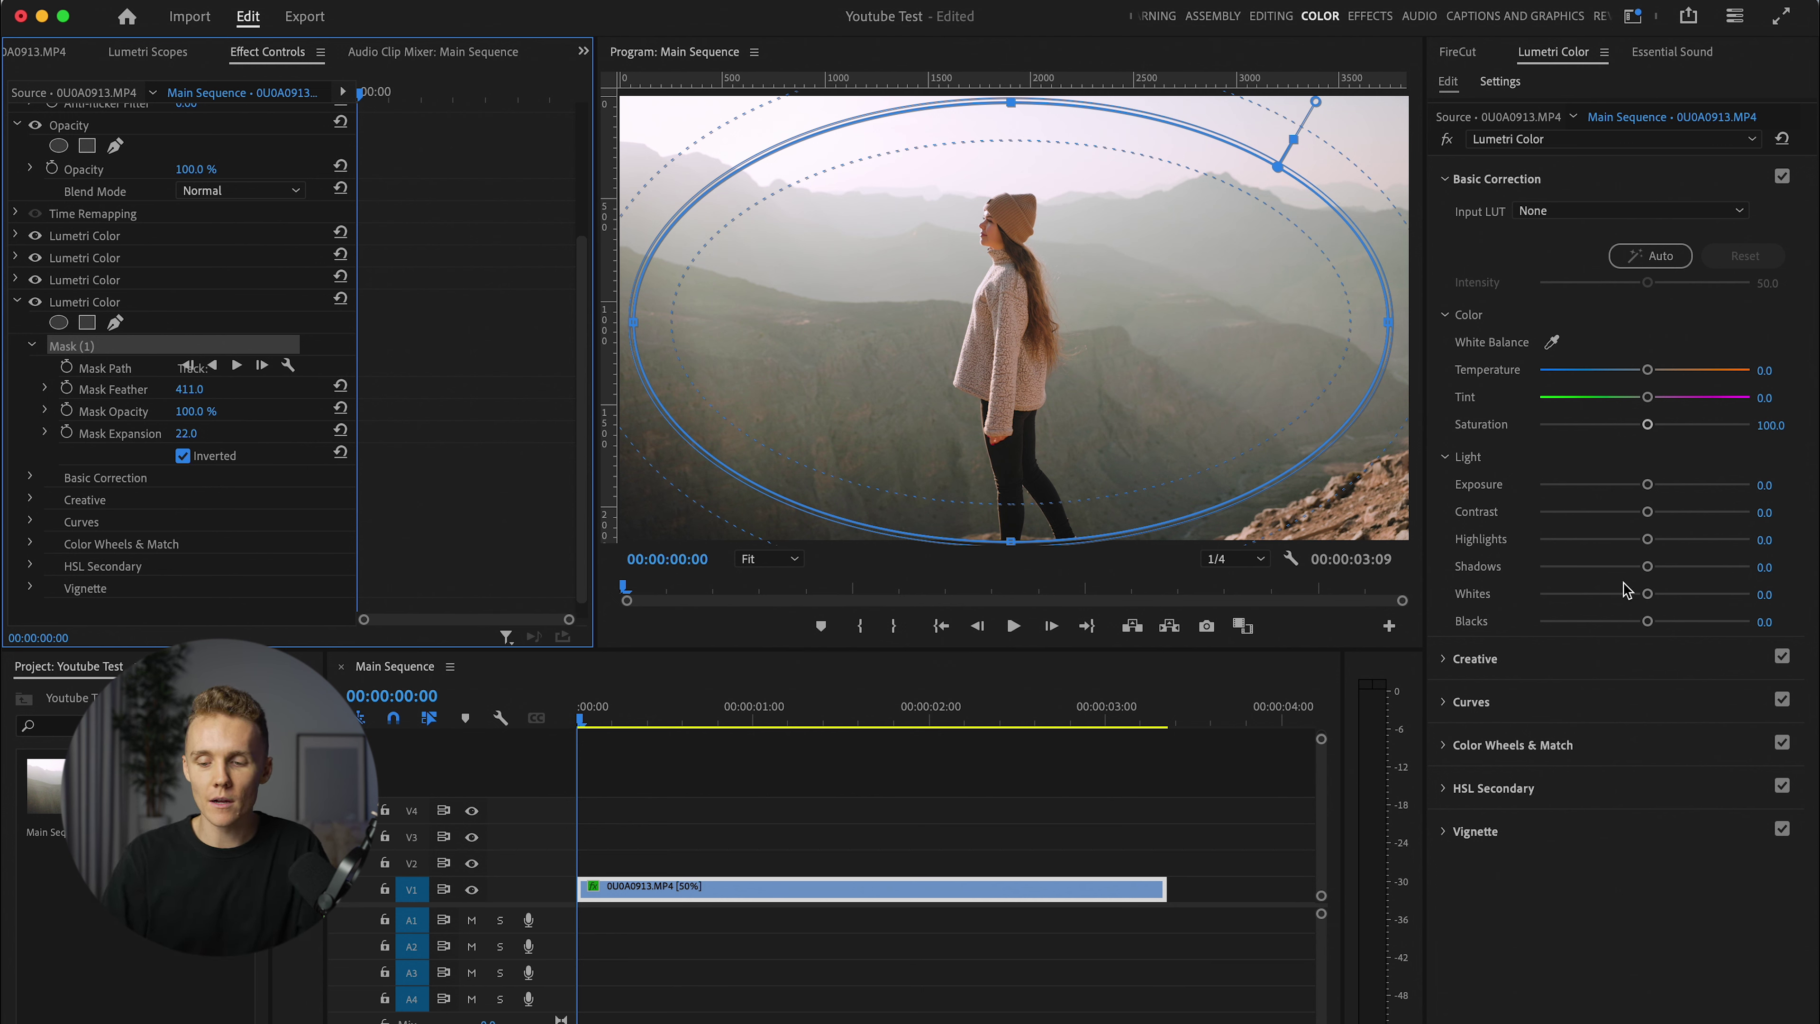
Step: Set the inverted-mask effect's shadows to -21.4 and saturation to 85.6
left_click_drag(1647, 567, 1623, 568)
left_click_drag(1650, 424, 1629, 424)
Step: Pull the yellows and greens strongly down on the fourth effect's Hue vs Sat curve, anchoring the curve at orange
left_click(1471, 701)
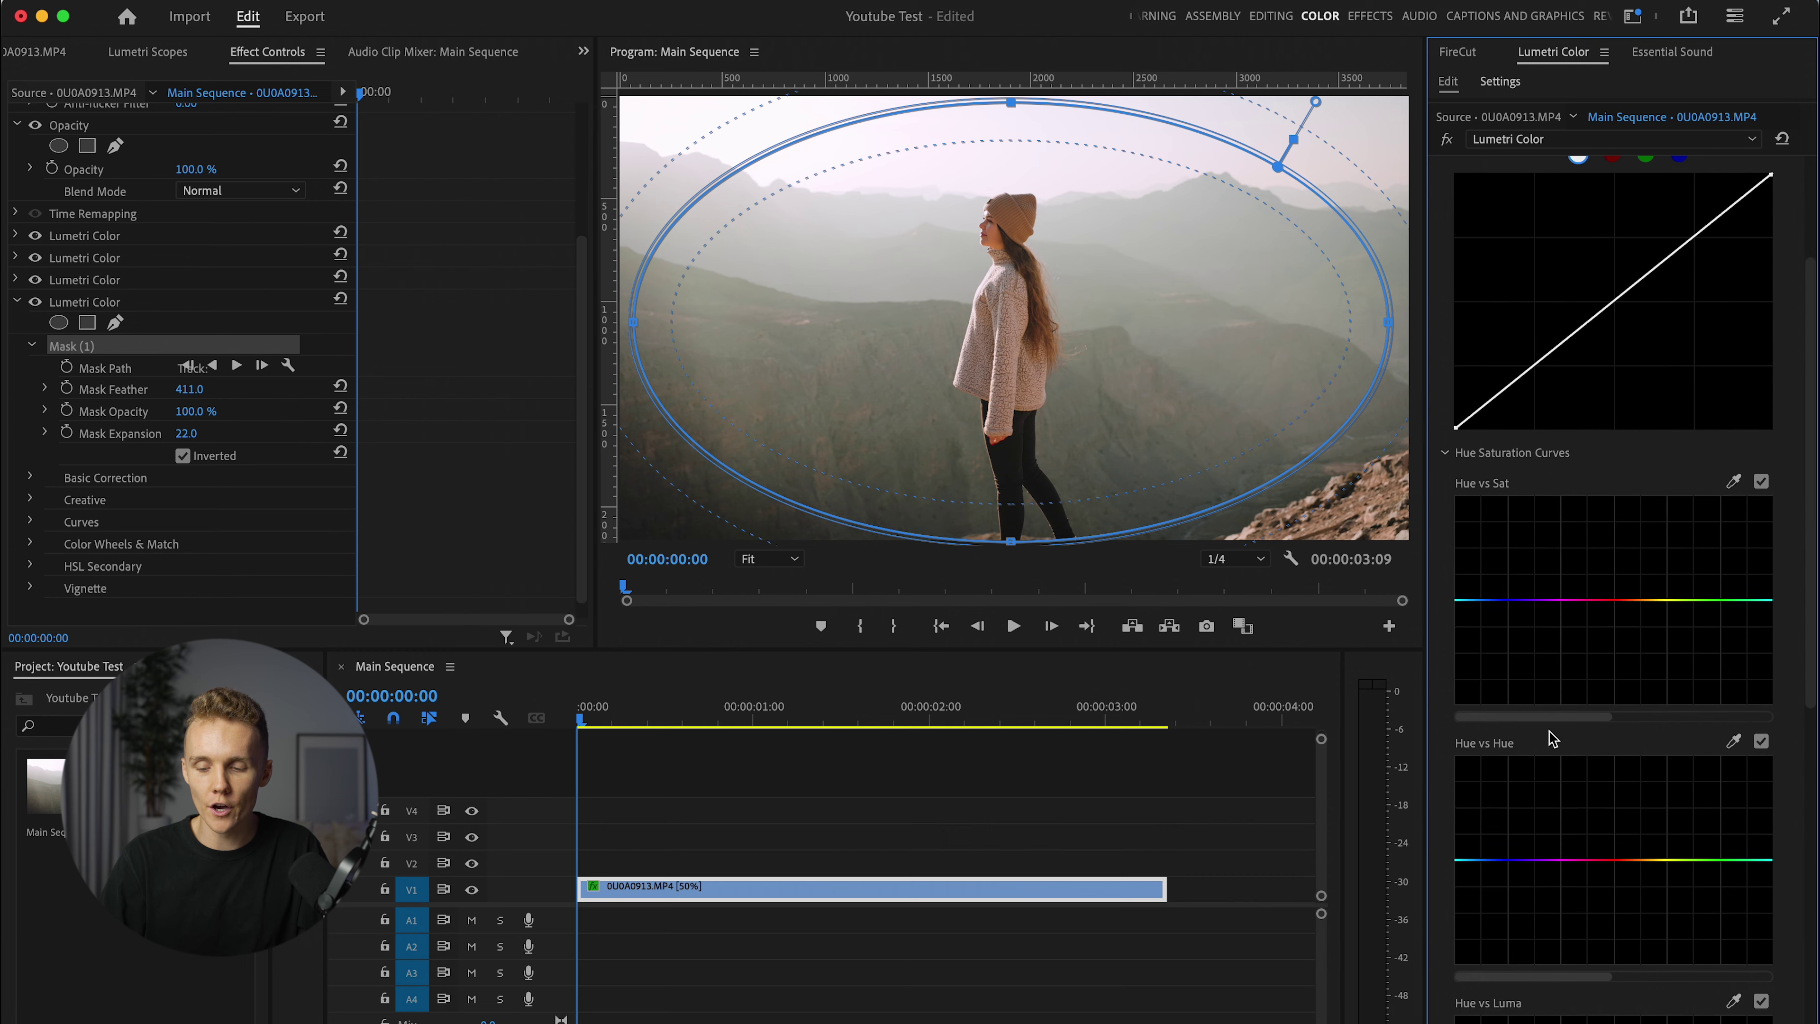
left_click(1646, 472)
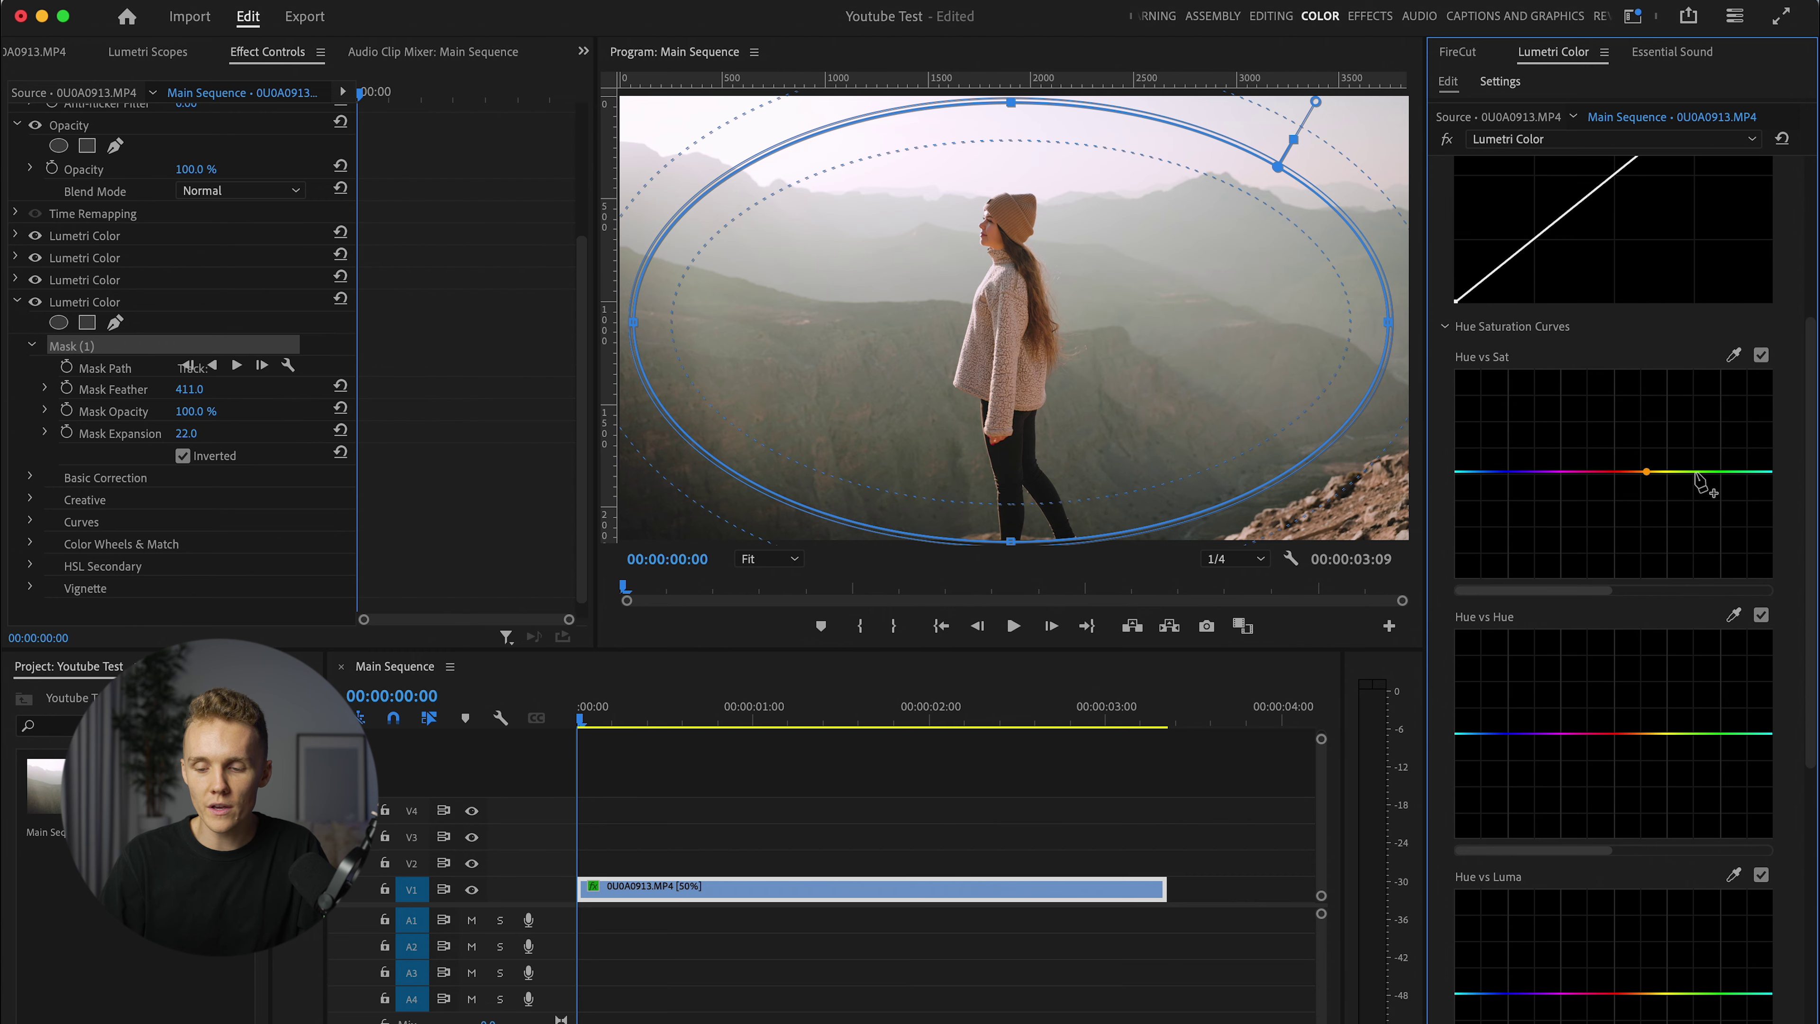
left_click_drag(1729, 471, 1674, 538)
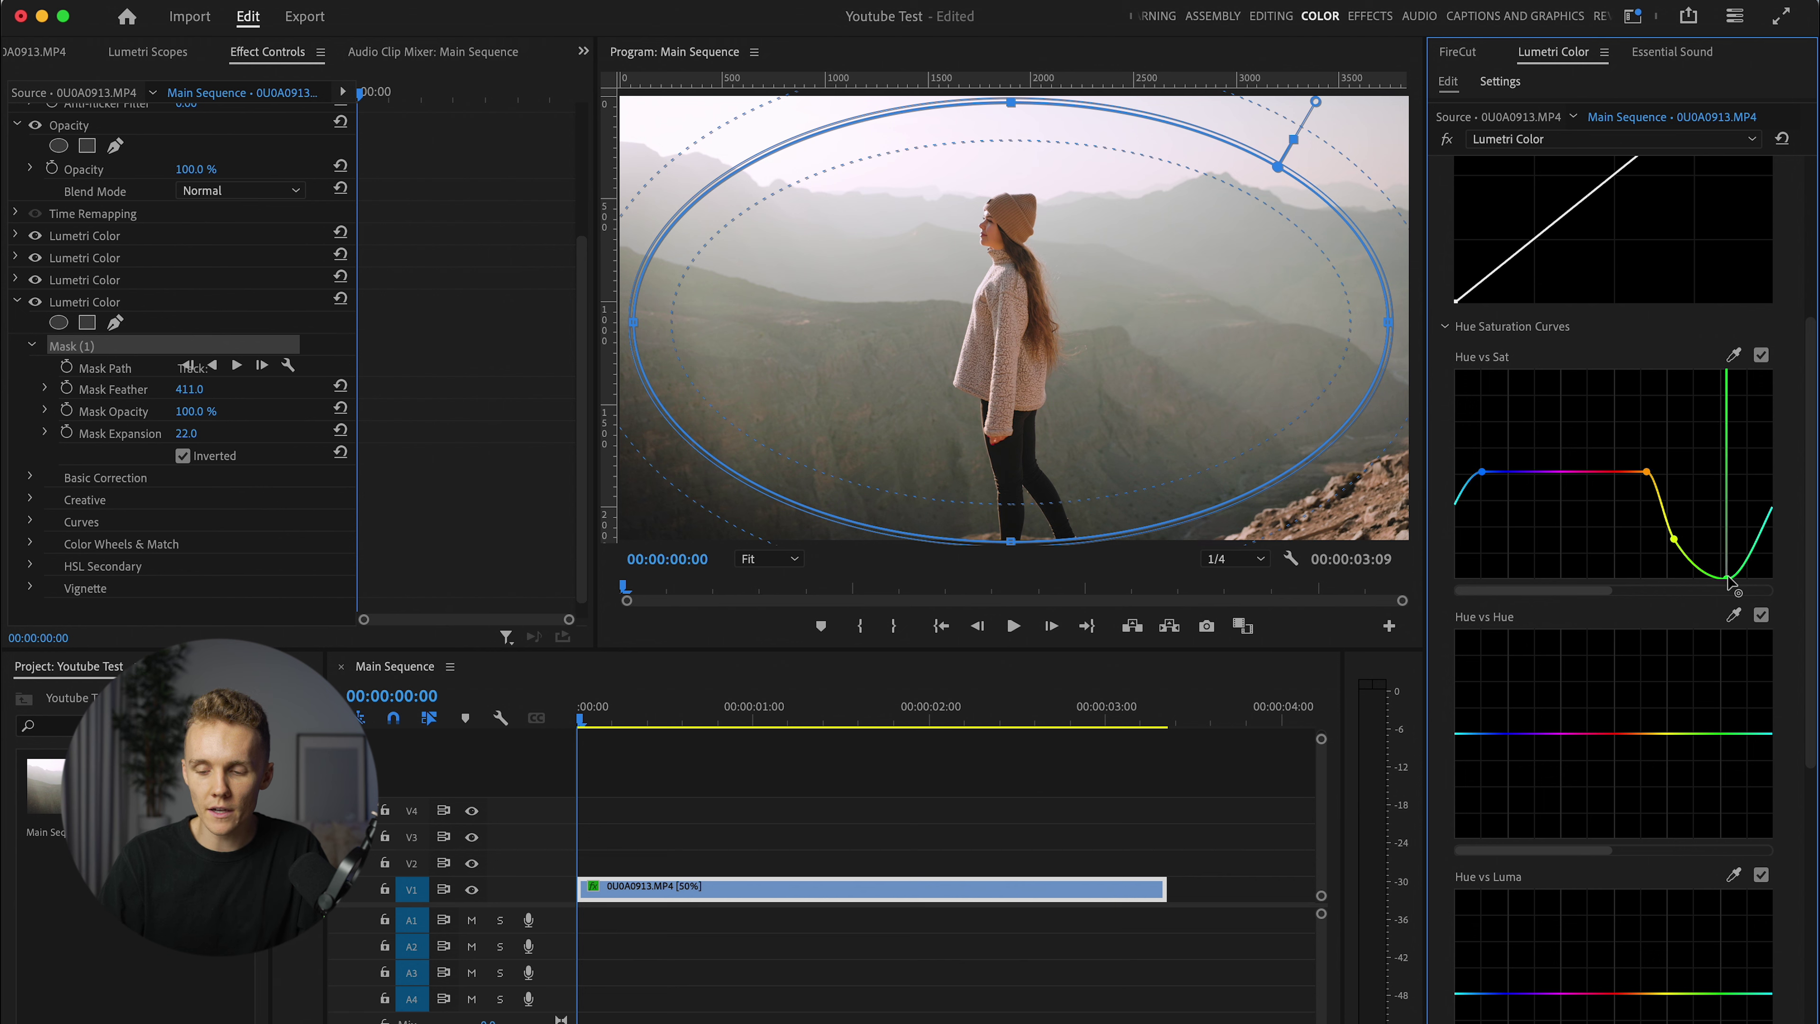
Step: Slightly lower the shadows and raise the midtones on the RGB curve, and return to the Basic Correction settings
scroll(1612, 502, "up", 5)
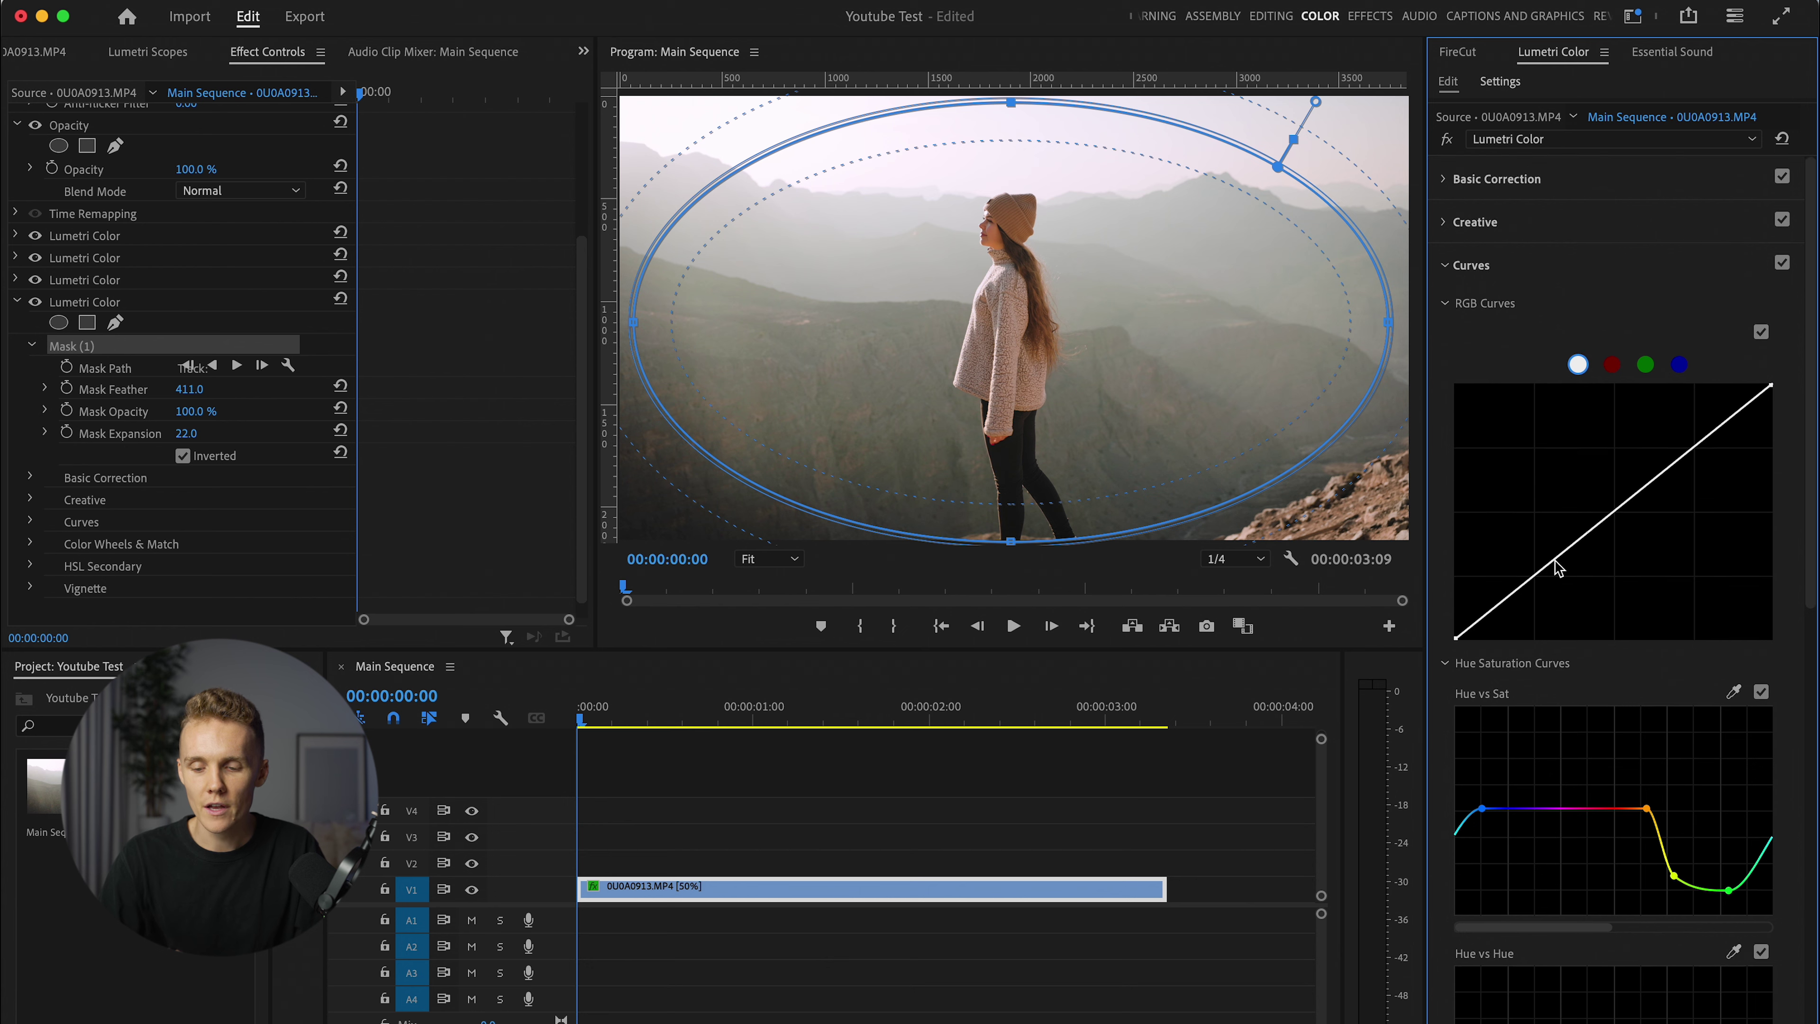
left_click_drag(1534, 577, 1536, 582)
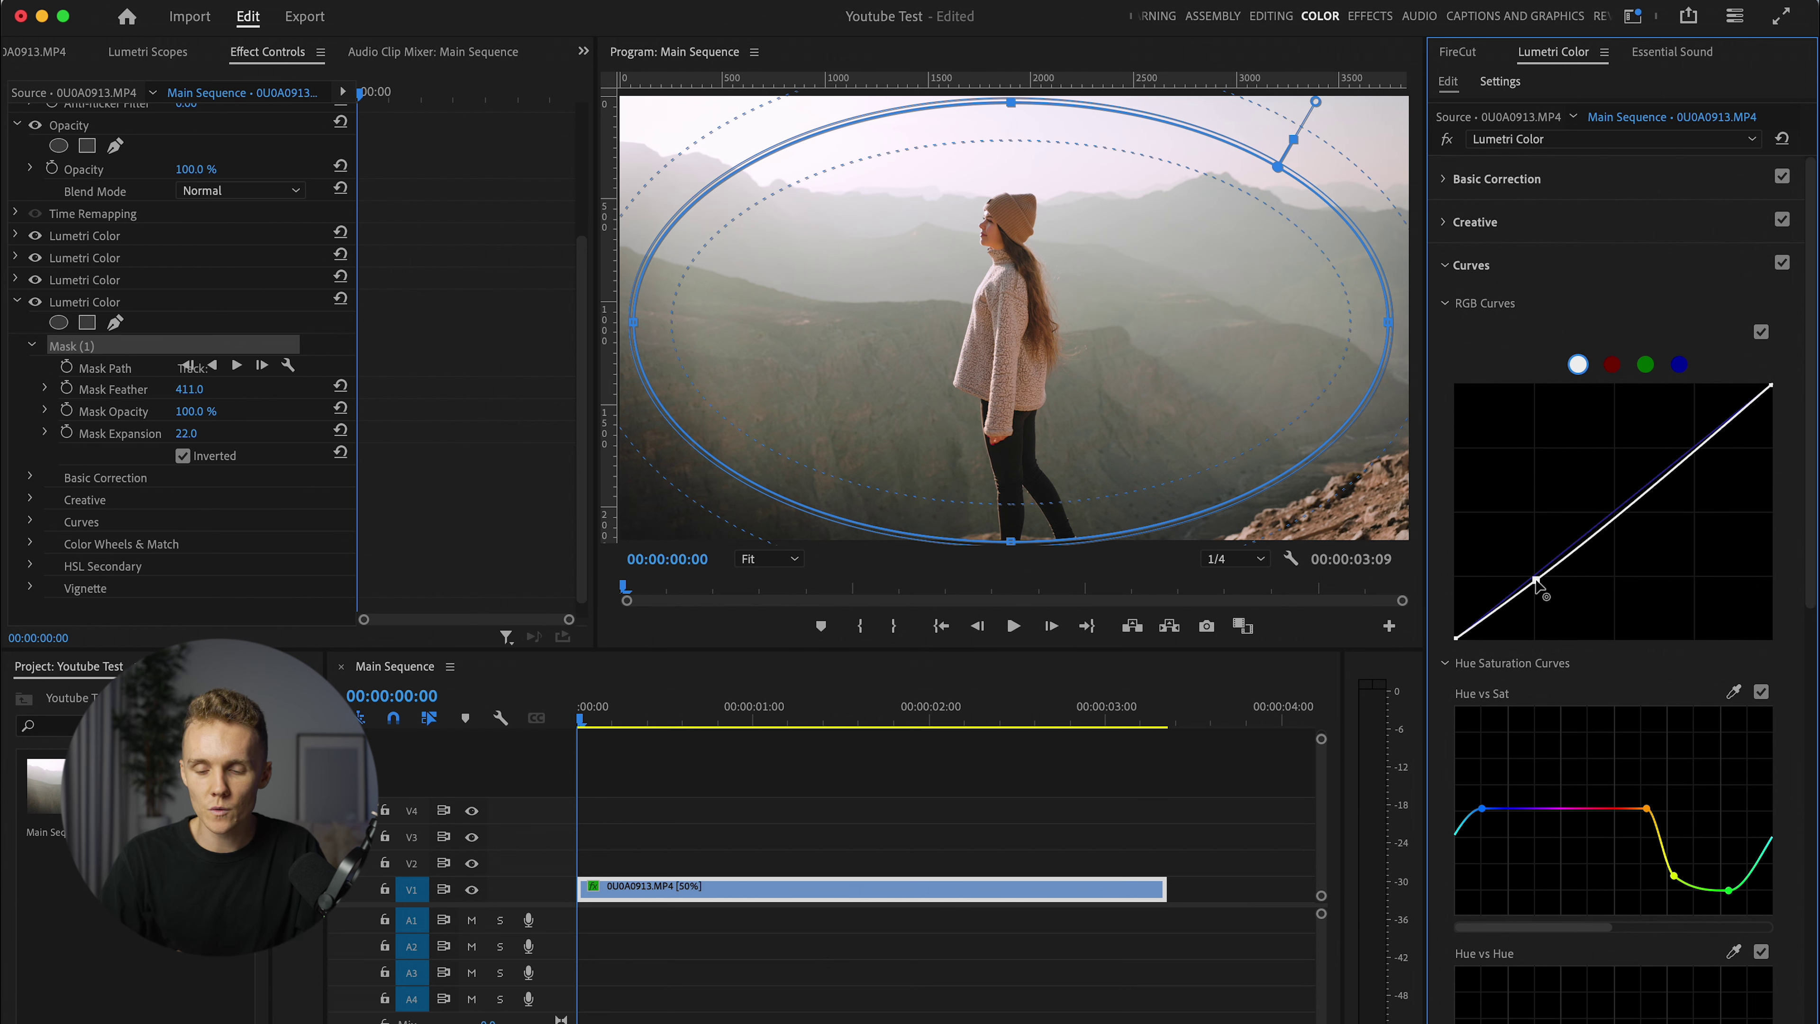
left_click_drag(1614, 514, 1614, 508)
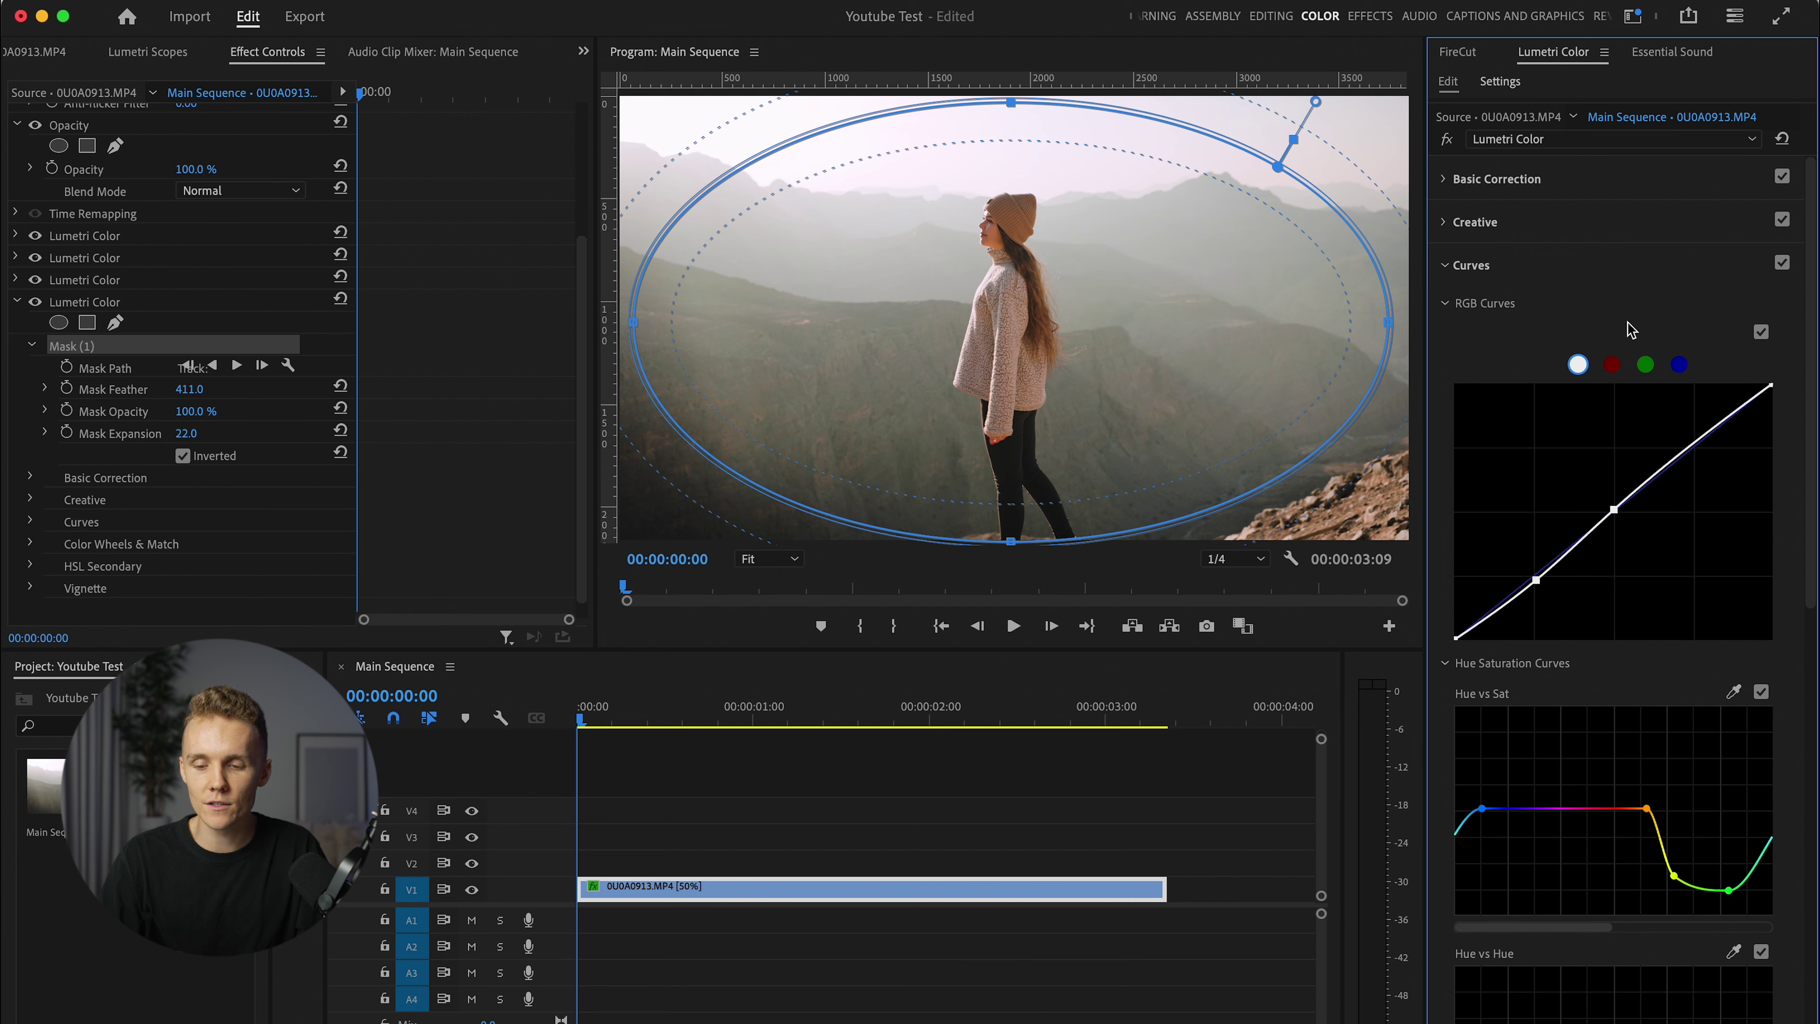
left_click(1537, 195)
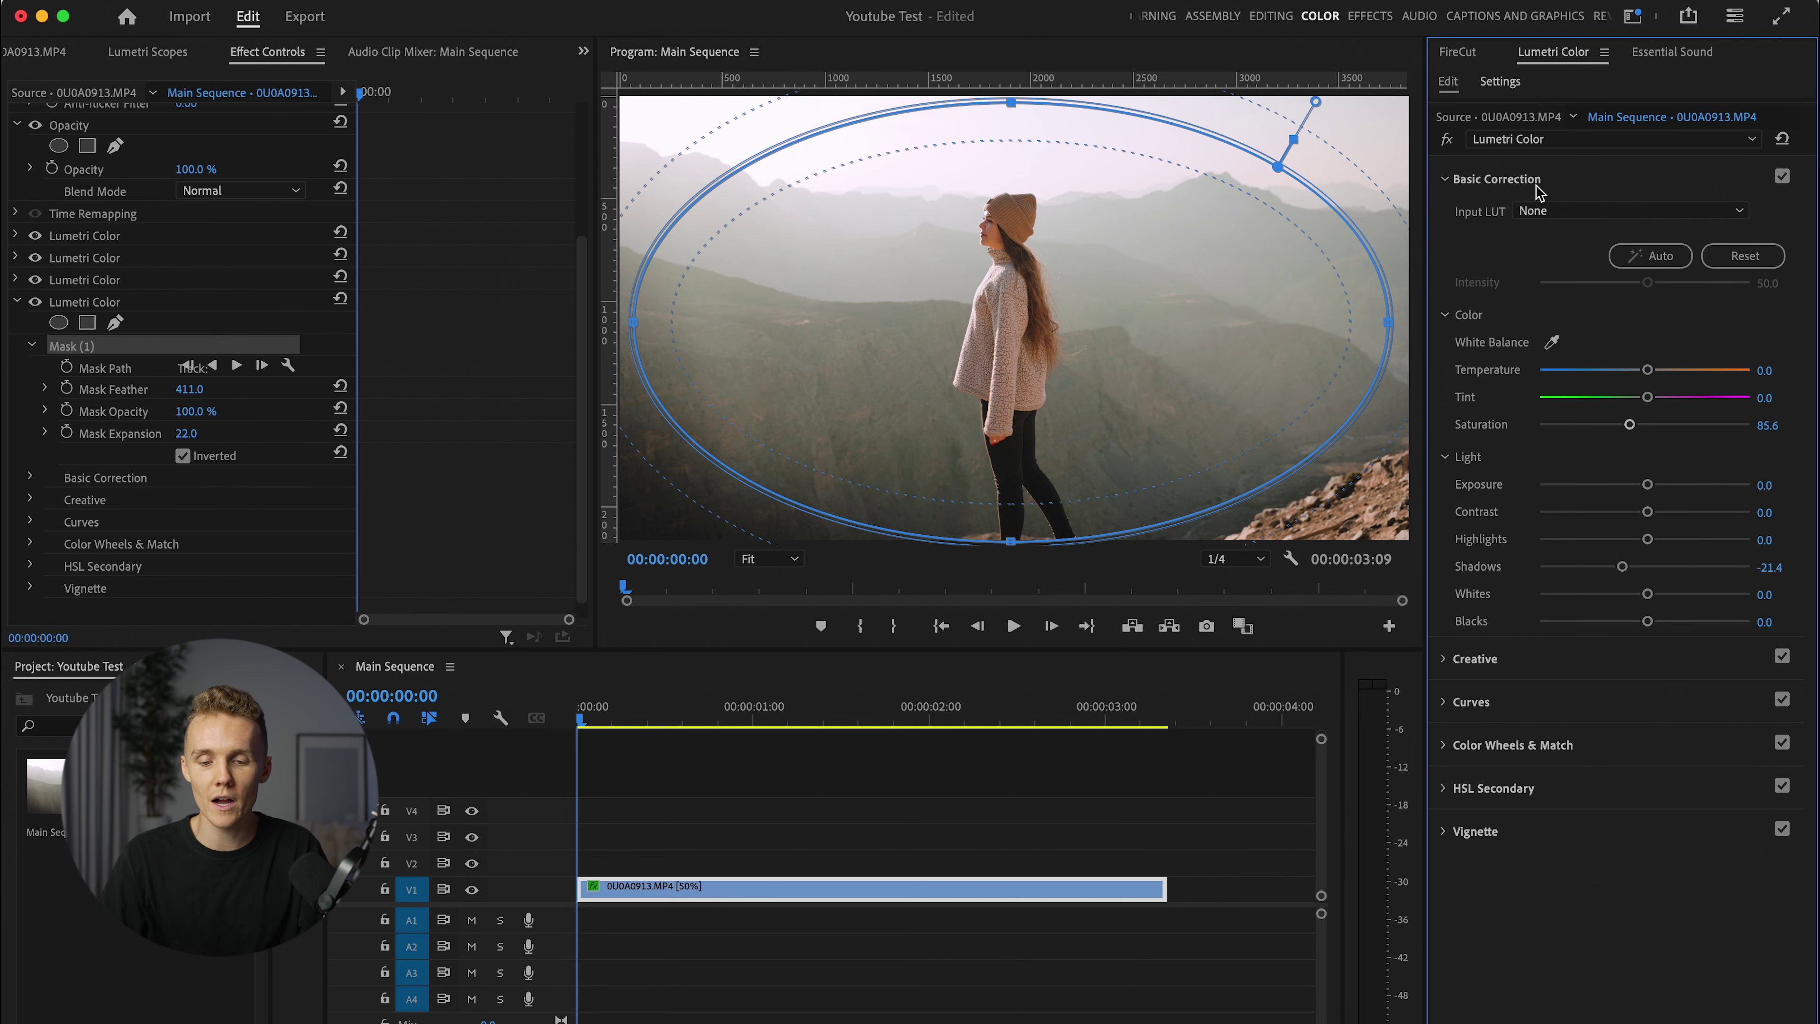
Step: Deselect the clip to hide the mask outline, reselect it and play part of it to check the grade
left_click(795, 796)
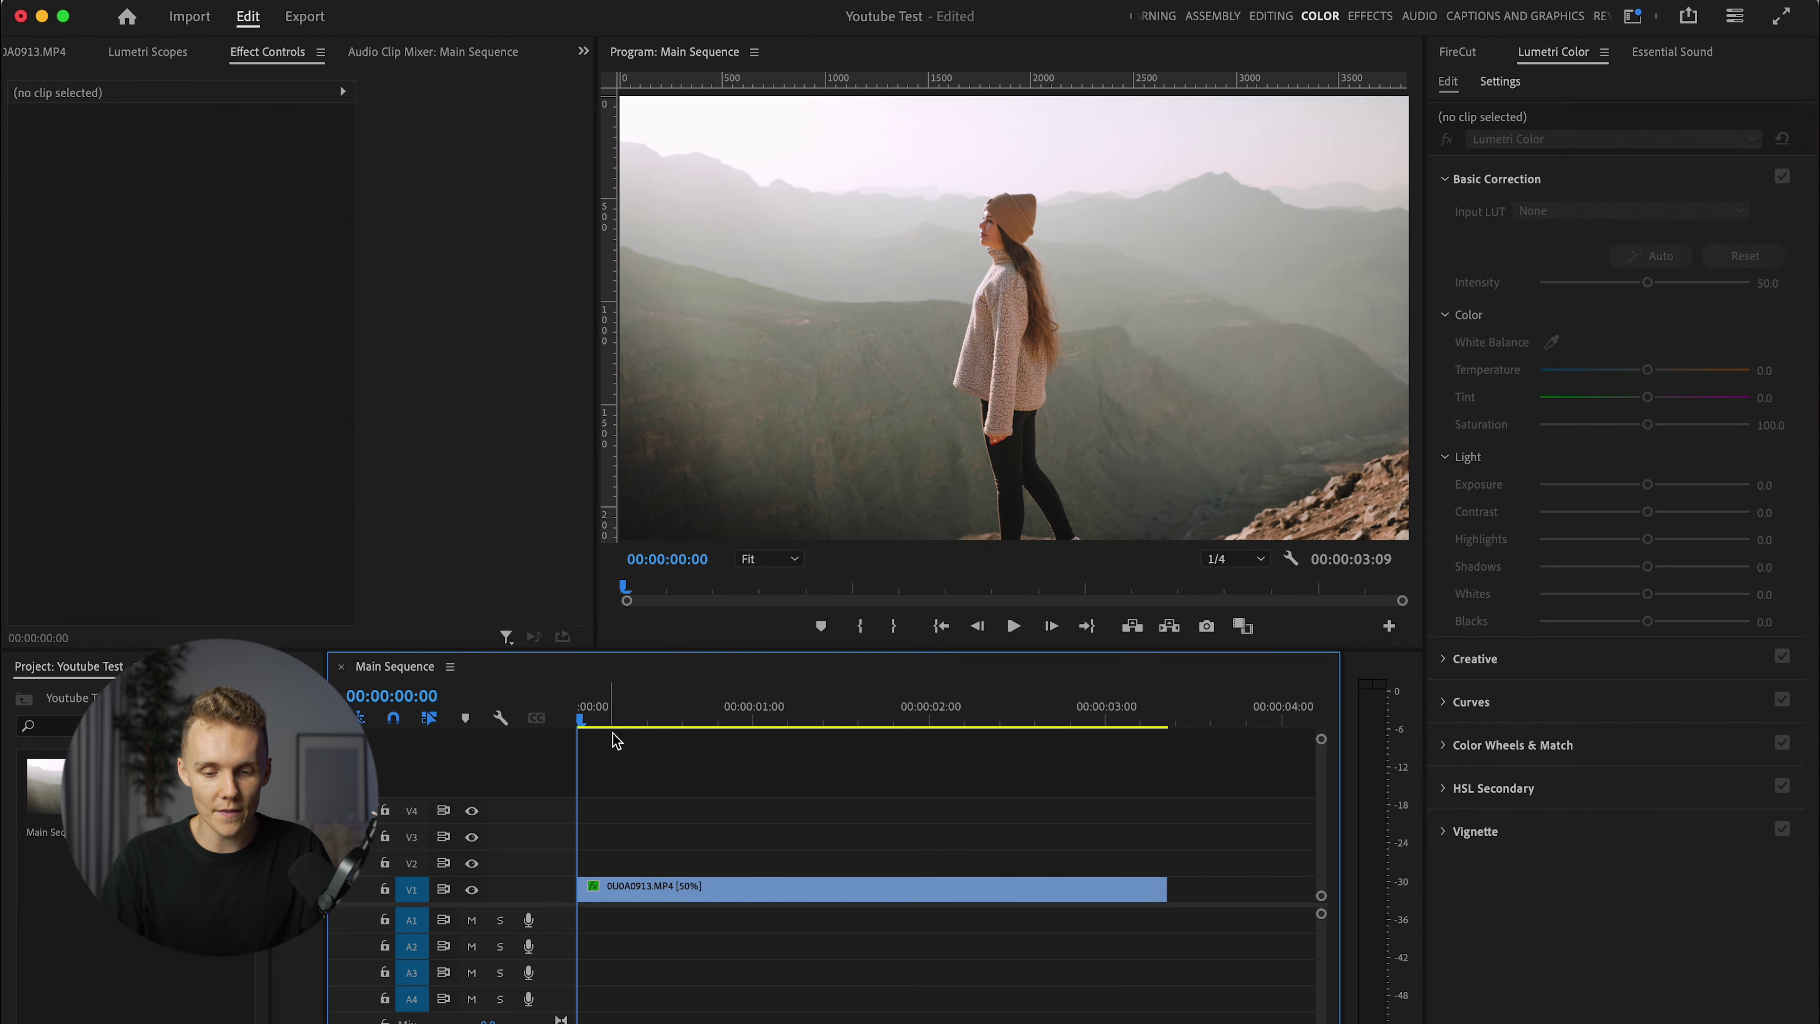
key("d")
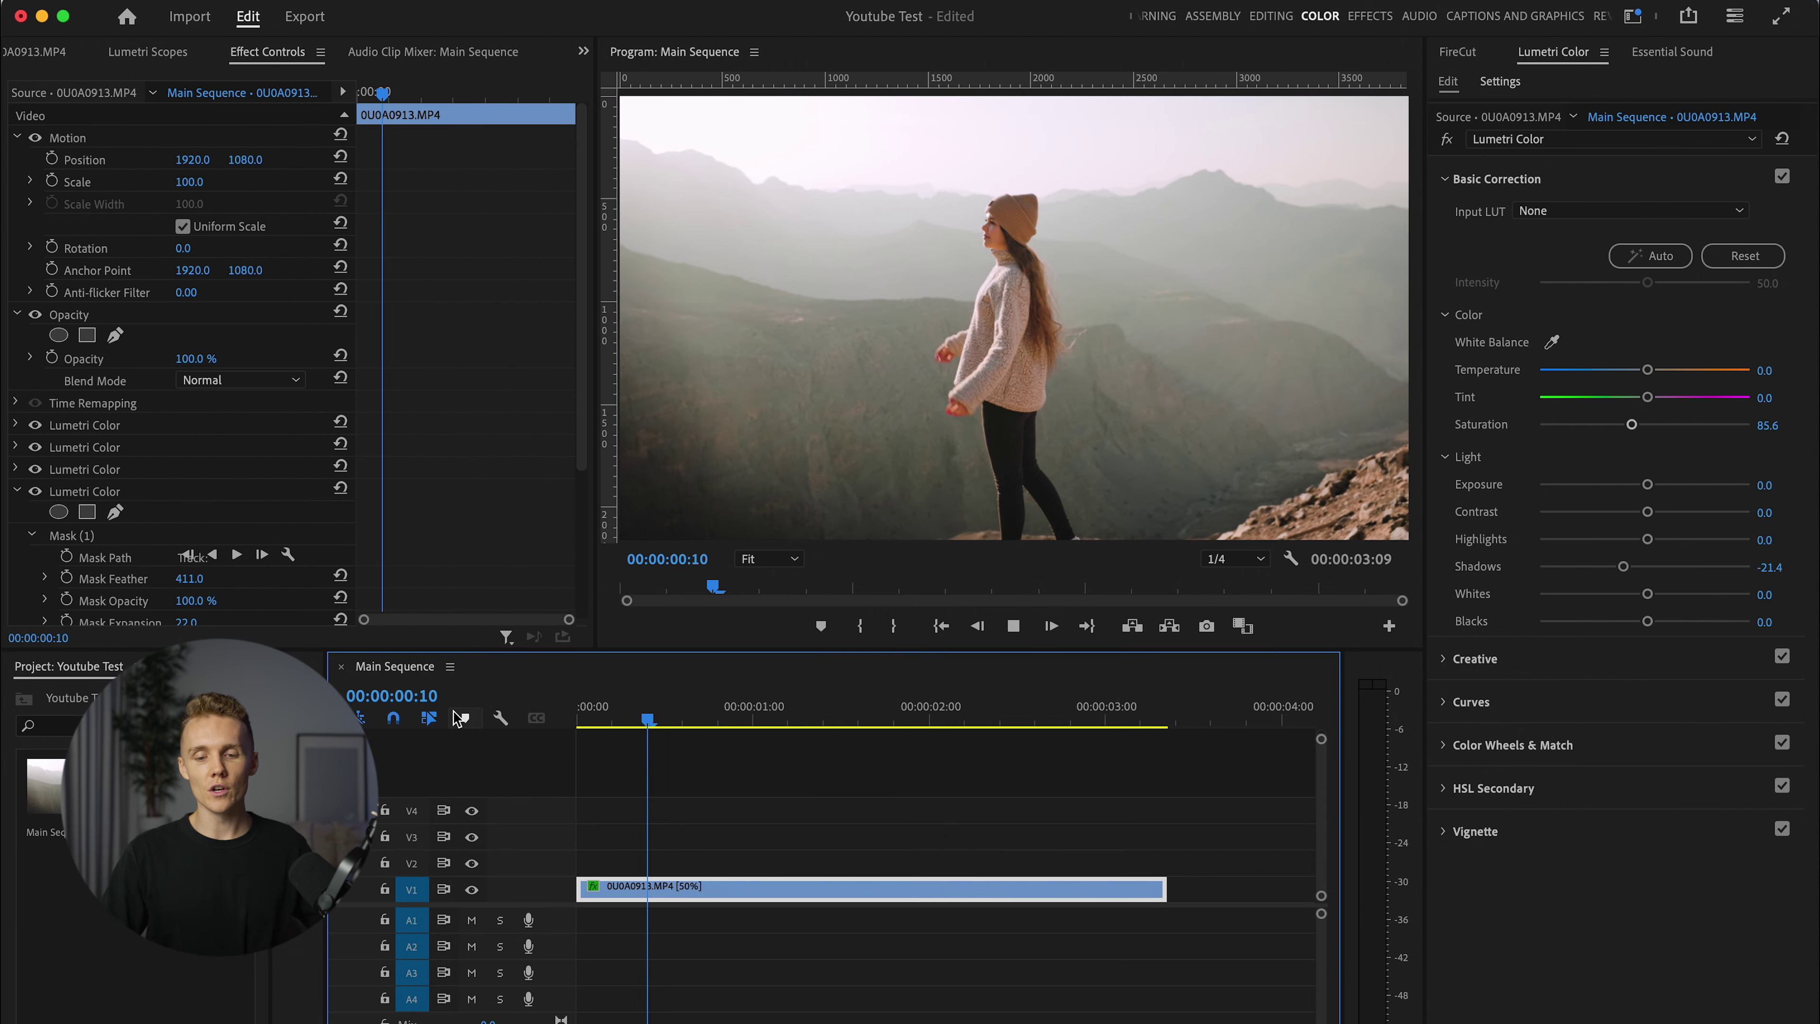
key("space")
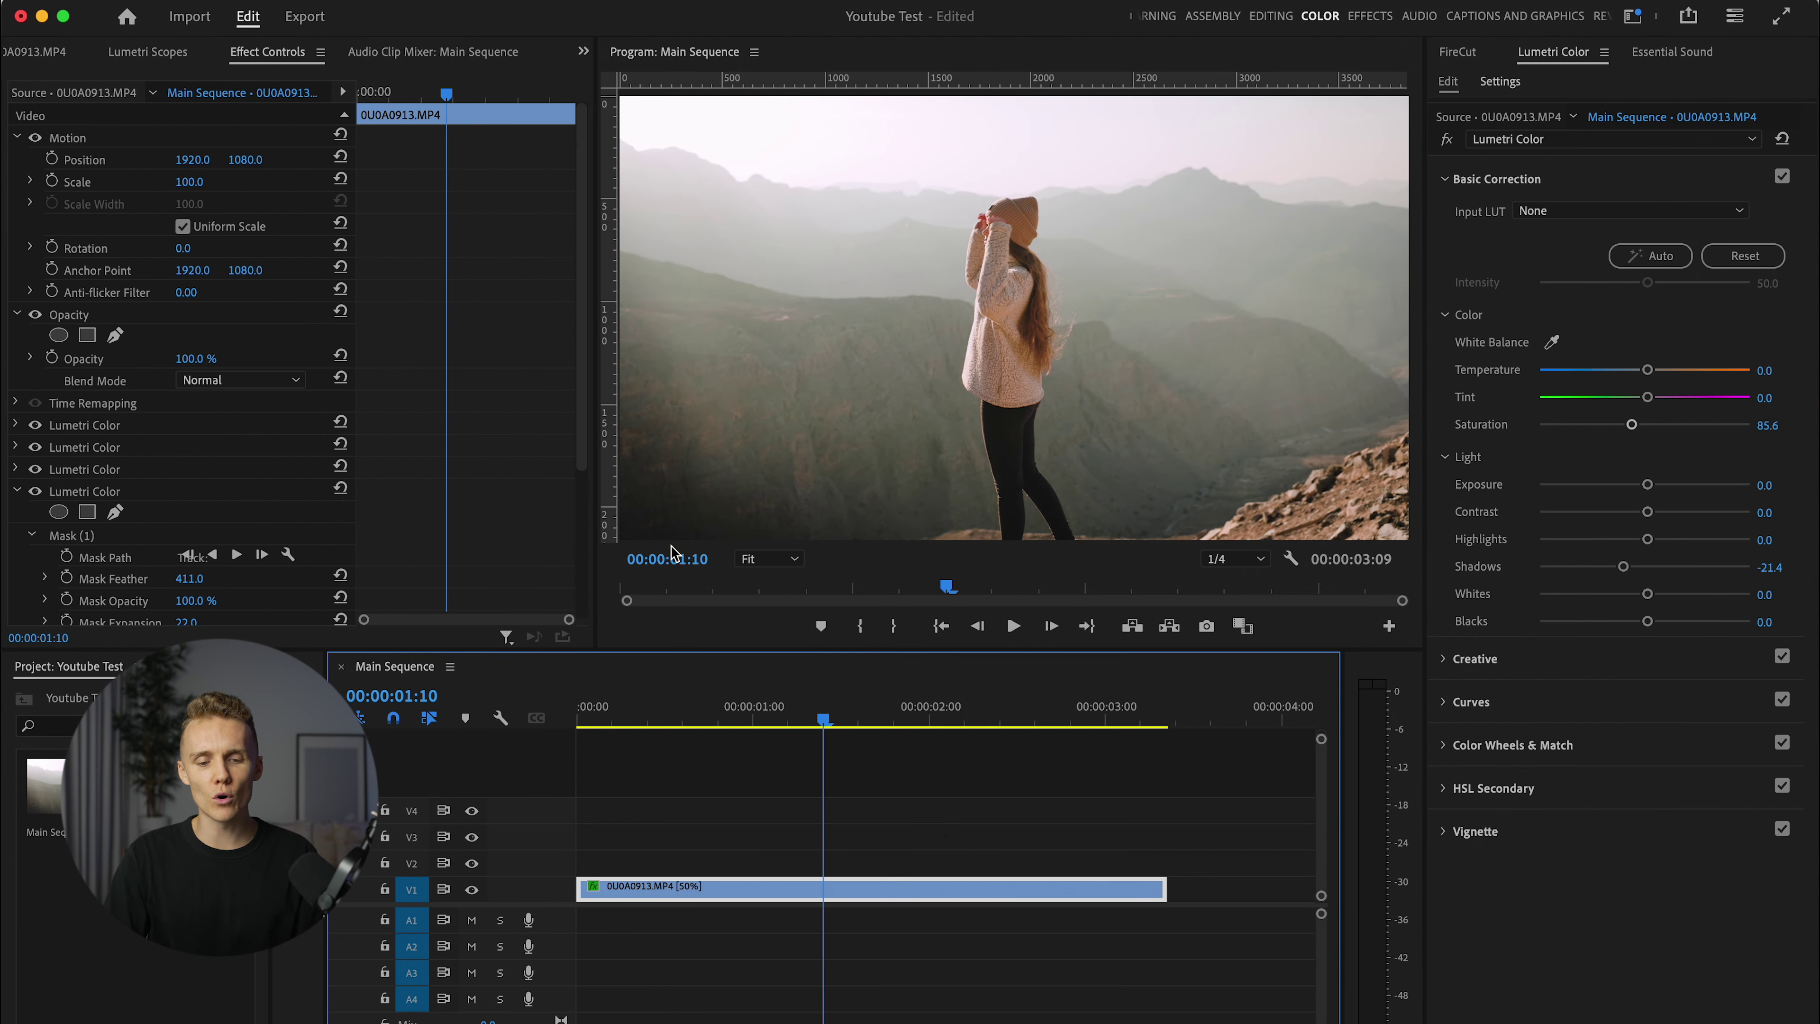
left_click(1512, 116)
left_click(1512, 139)
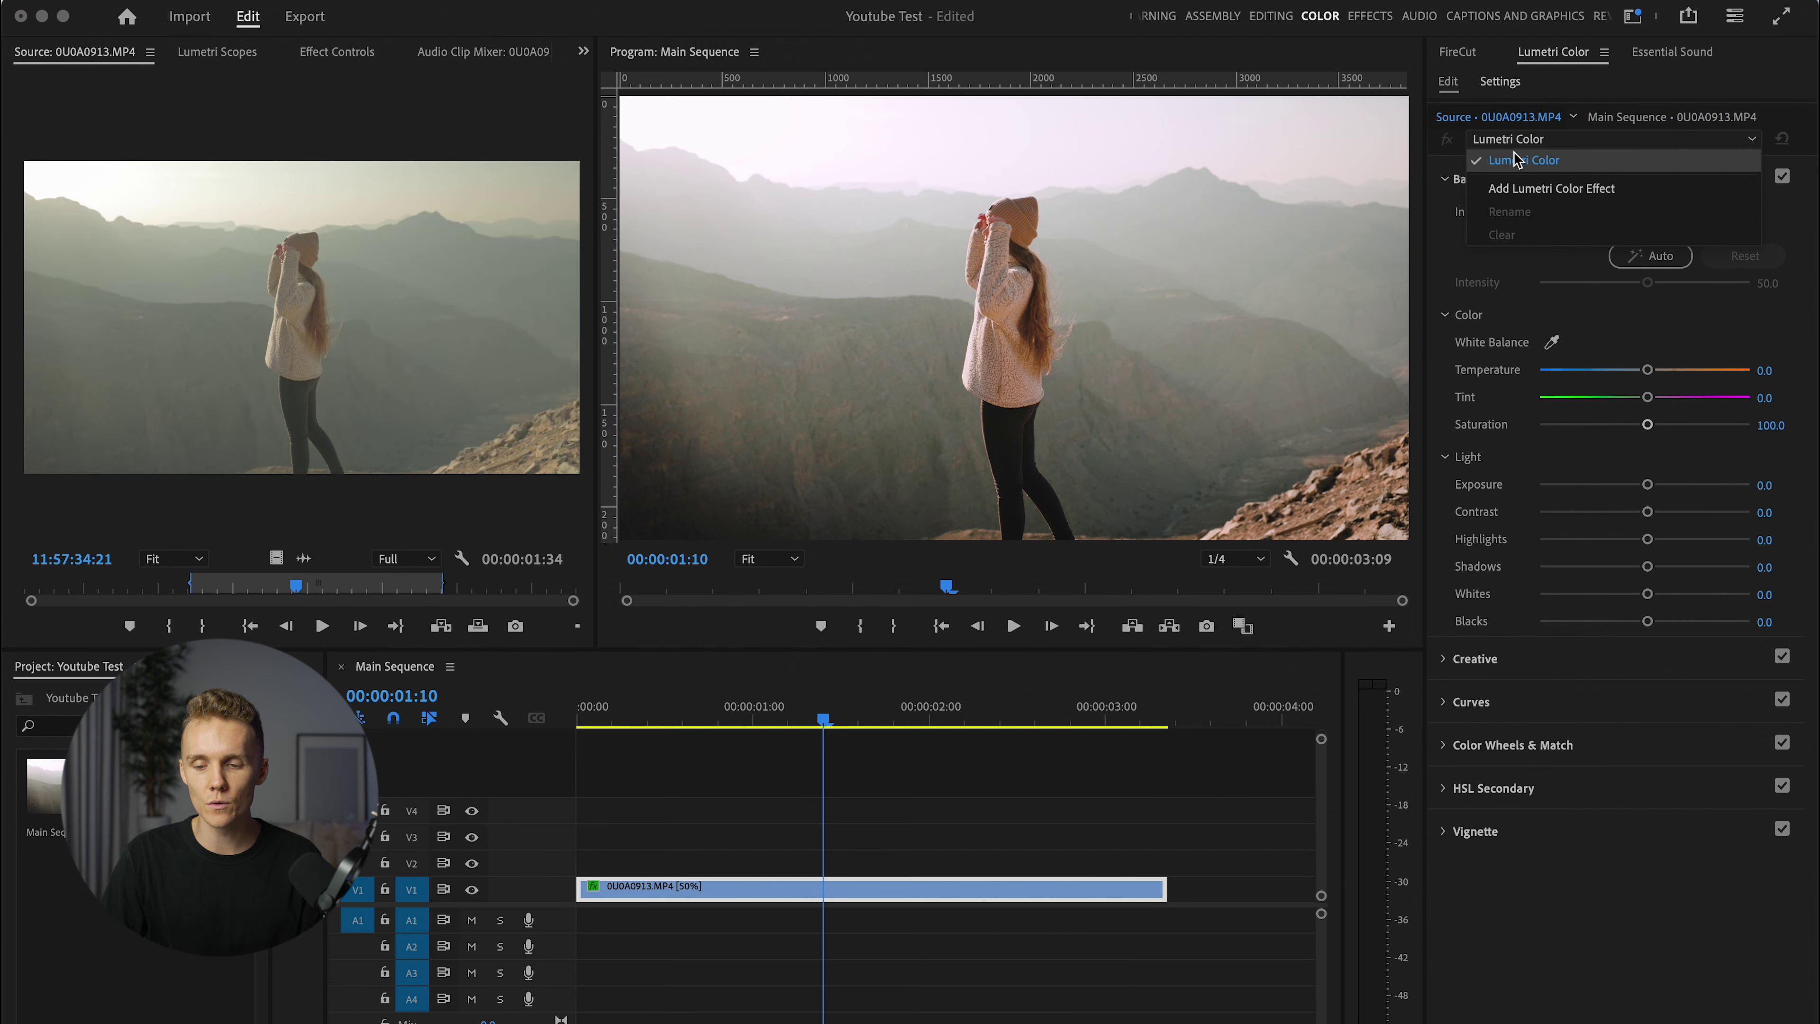
key("Escape")
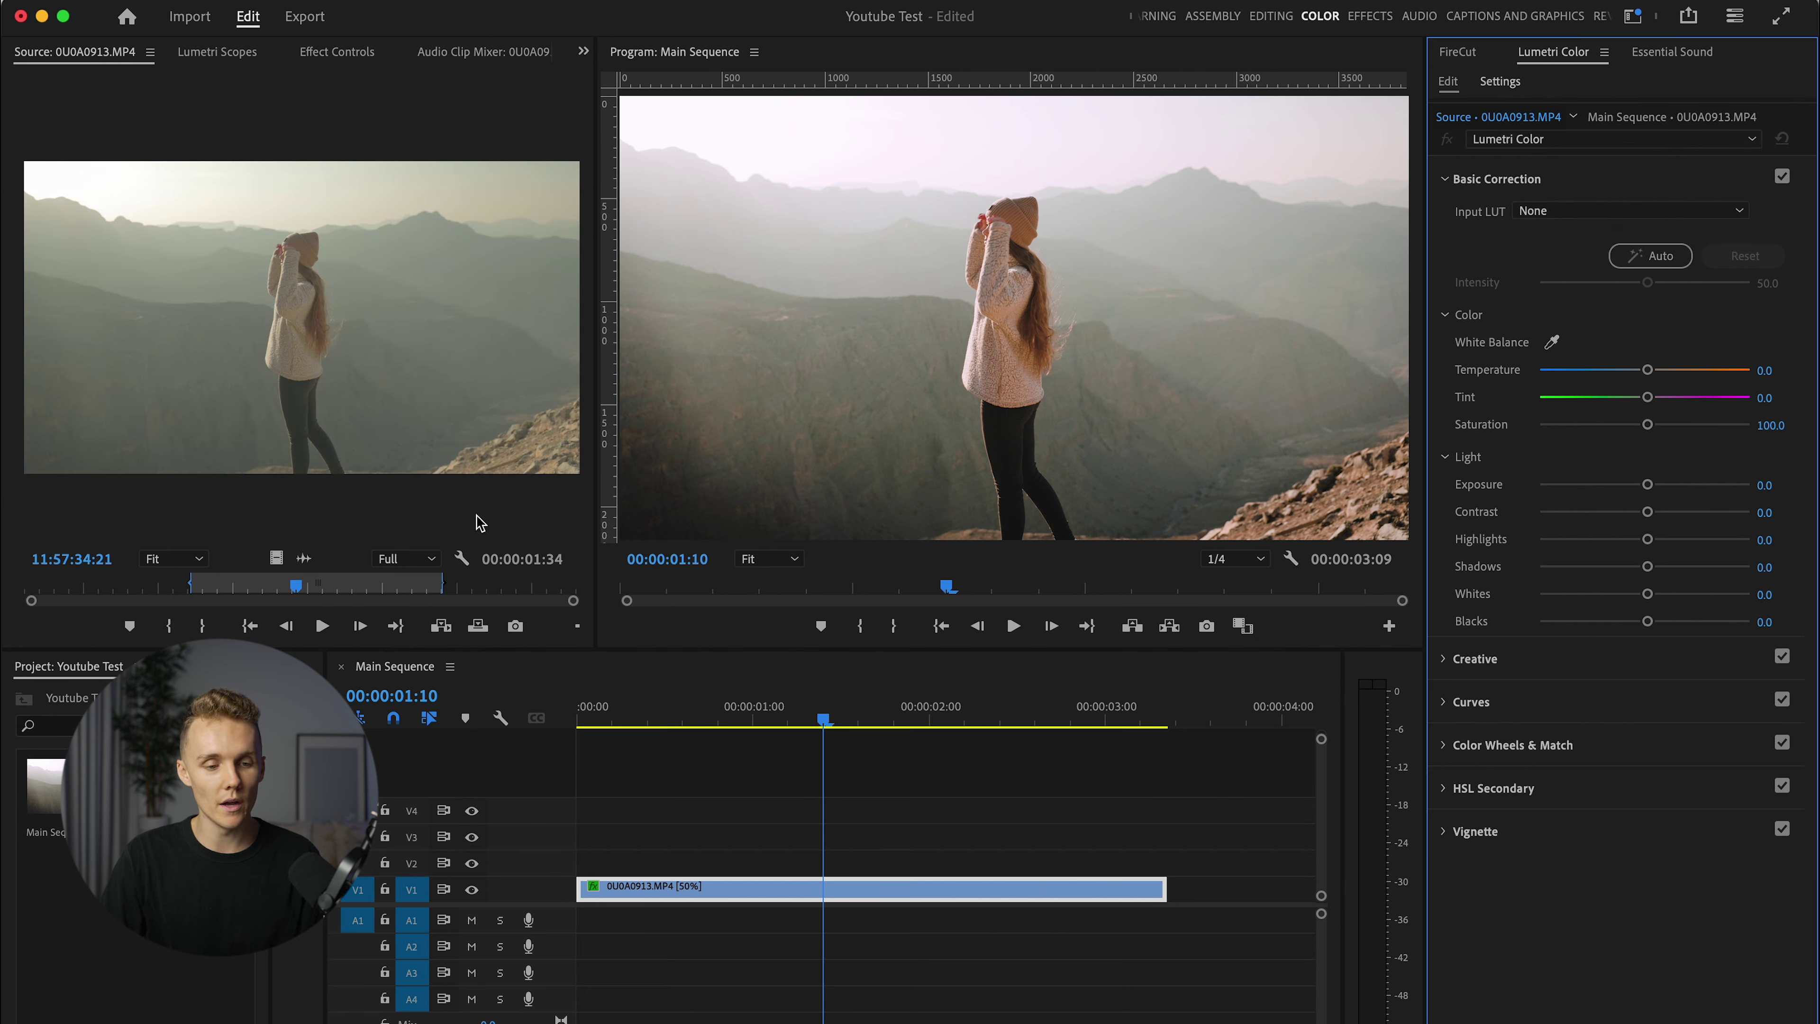
left_click(243, 55)
left_click(350, 55)
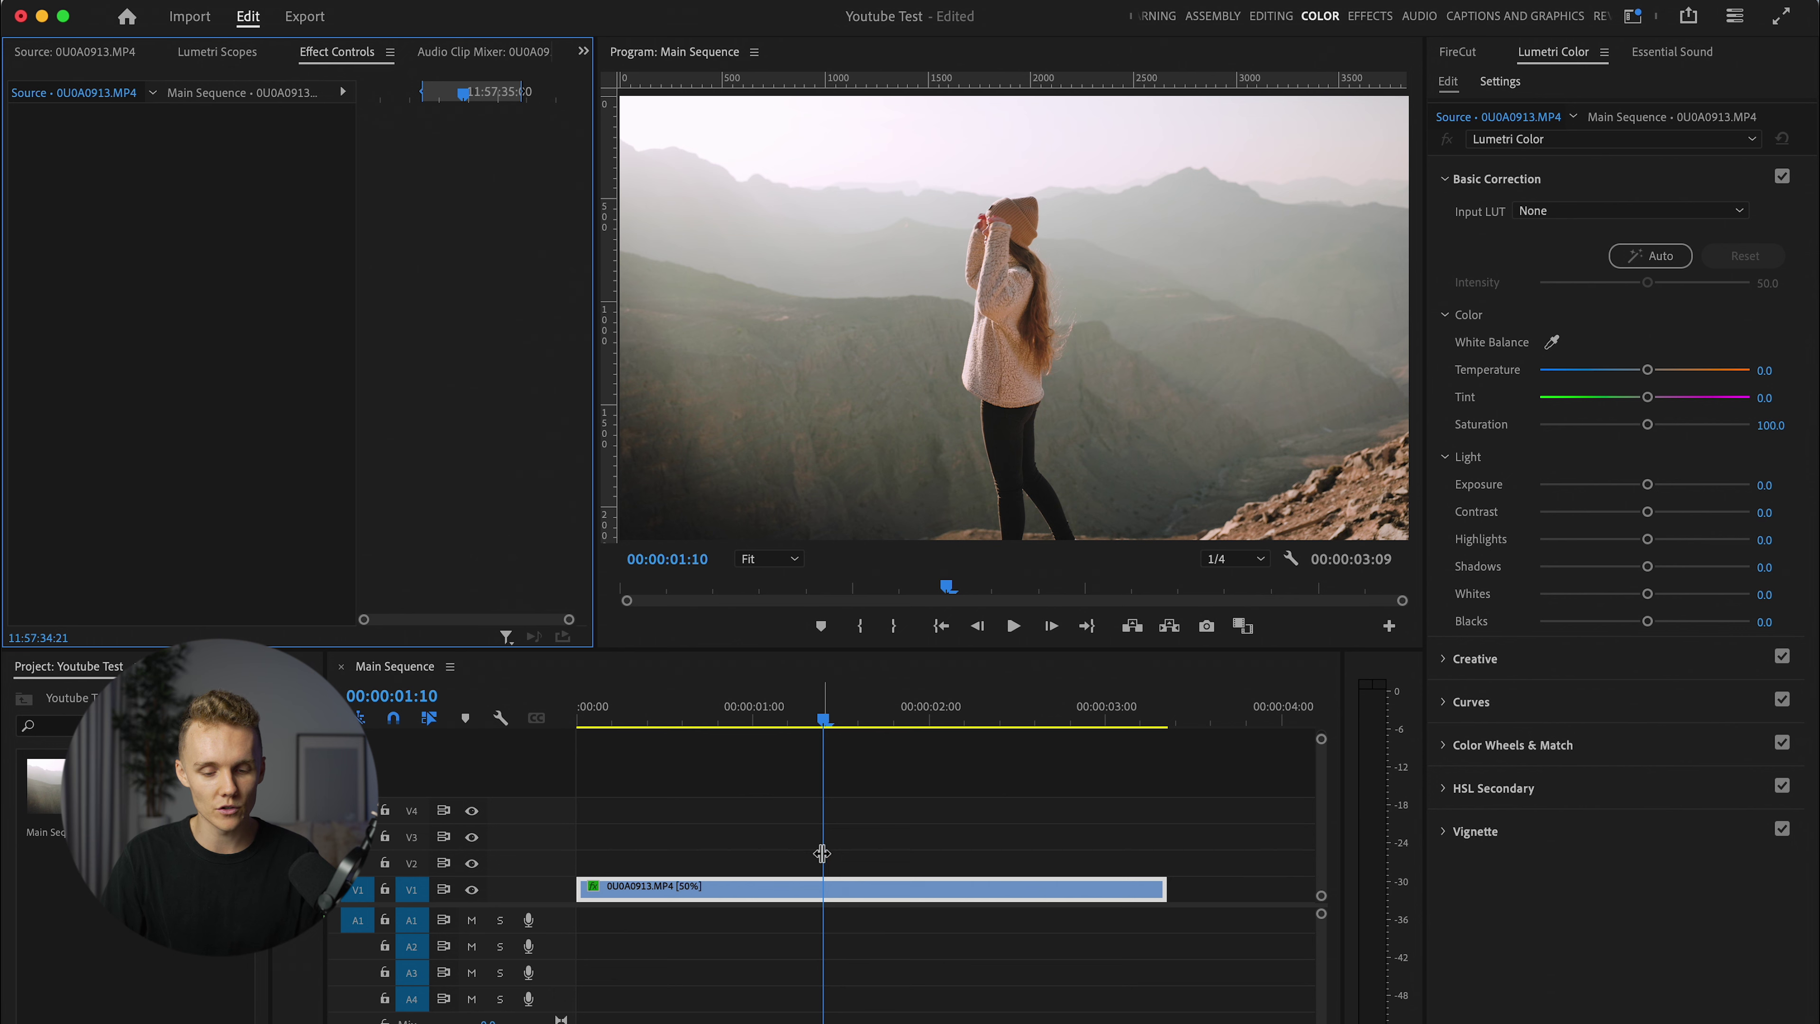
left_click(788, 892)
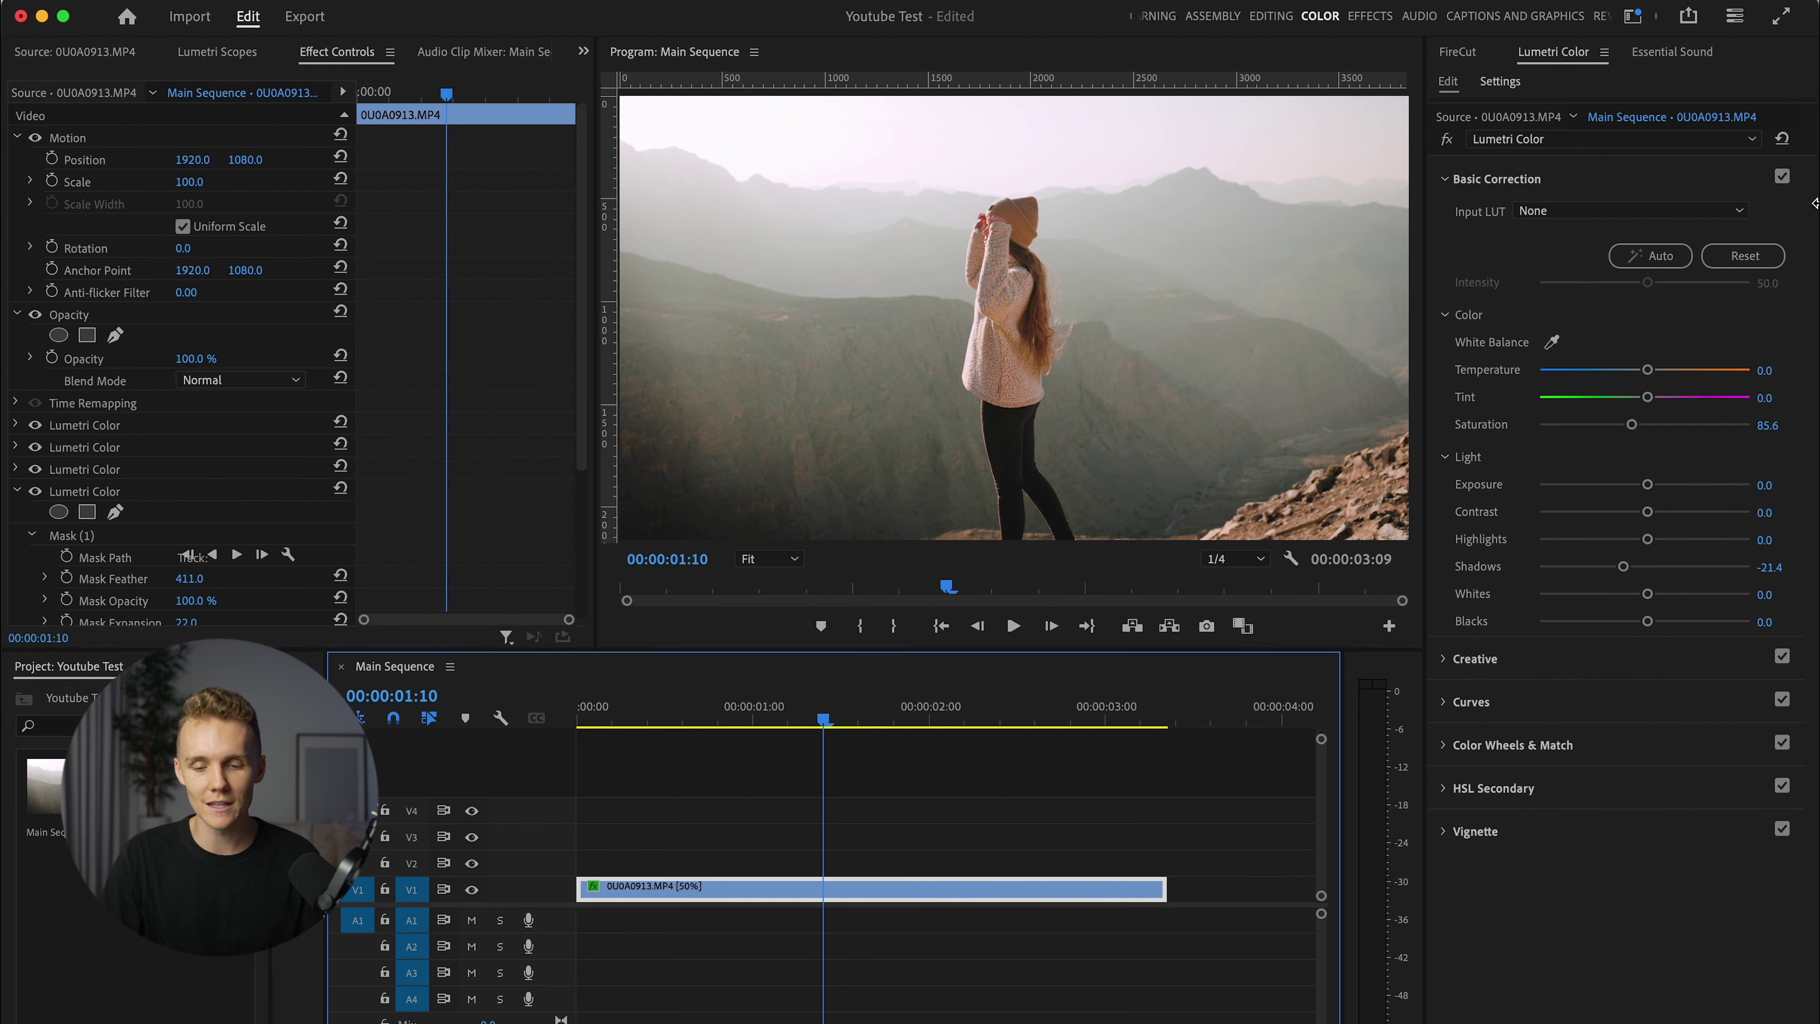
Step: Switch to the first Lumetri Color effect and set its vignette amount to -0.1
left_click(1612, 138)
left_click(1620, 172)
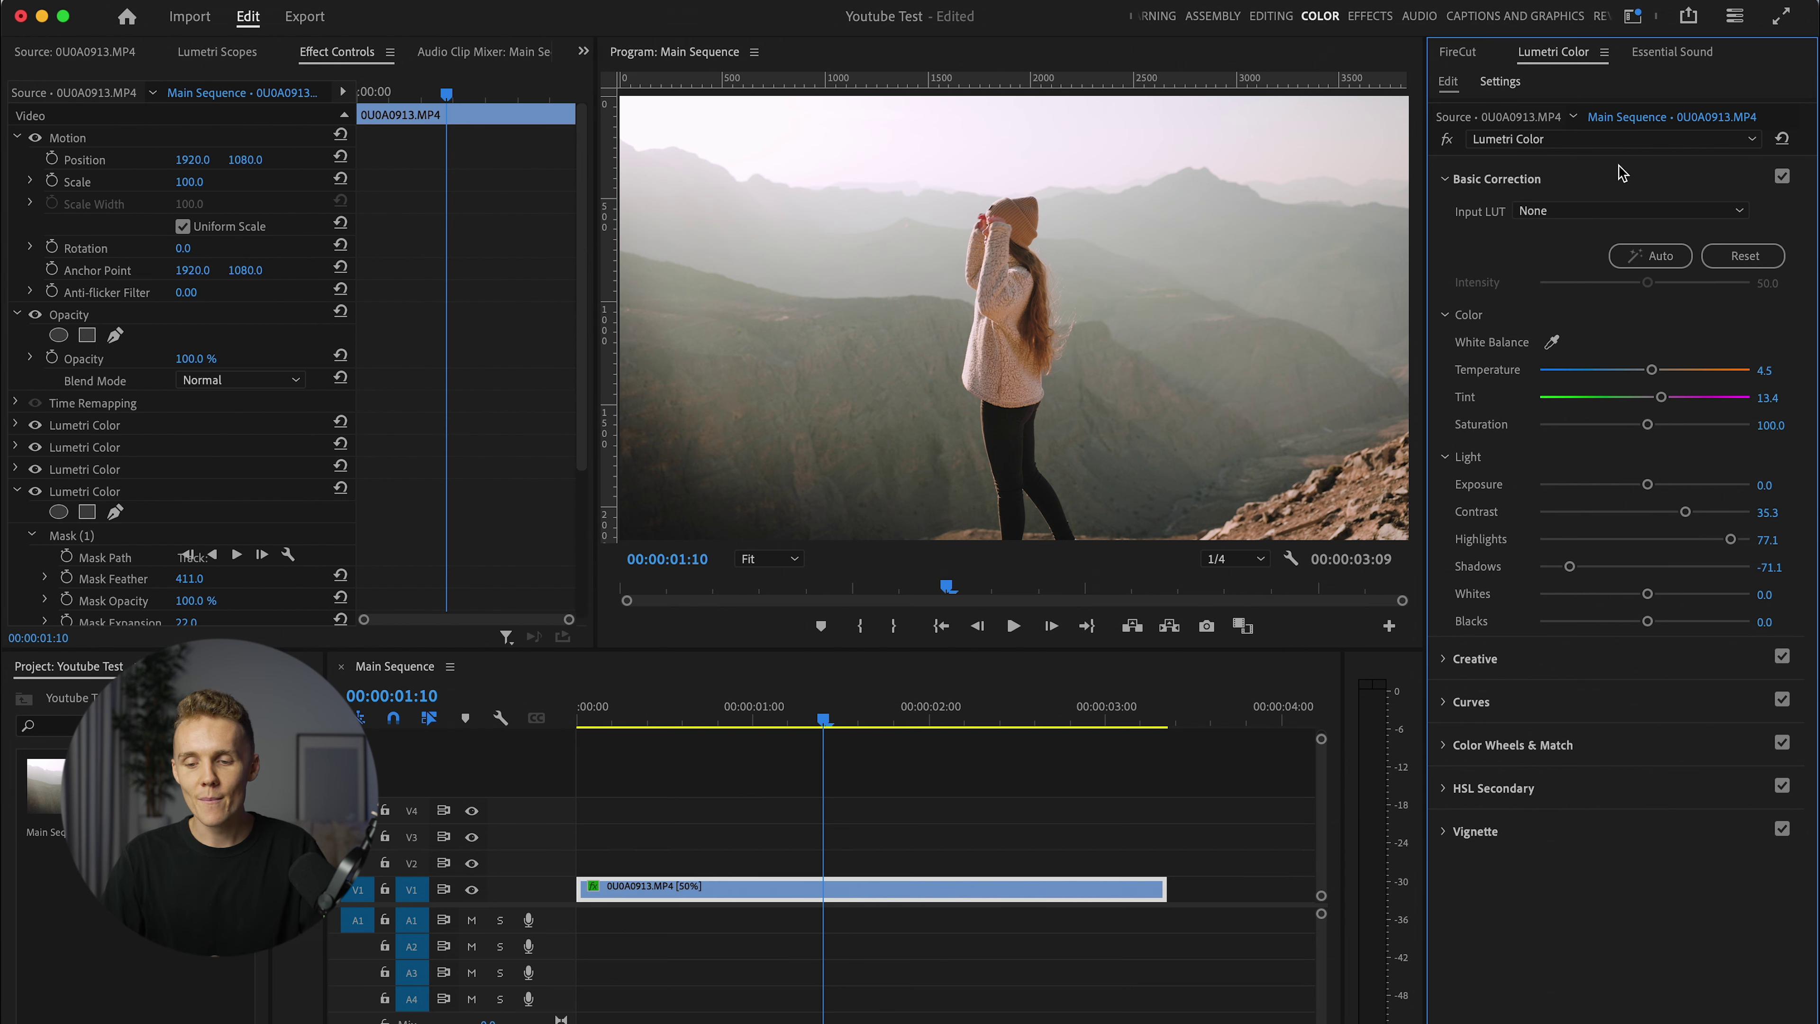
left_click(1585, 828)
double_click(1641, 428)
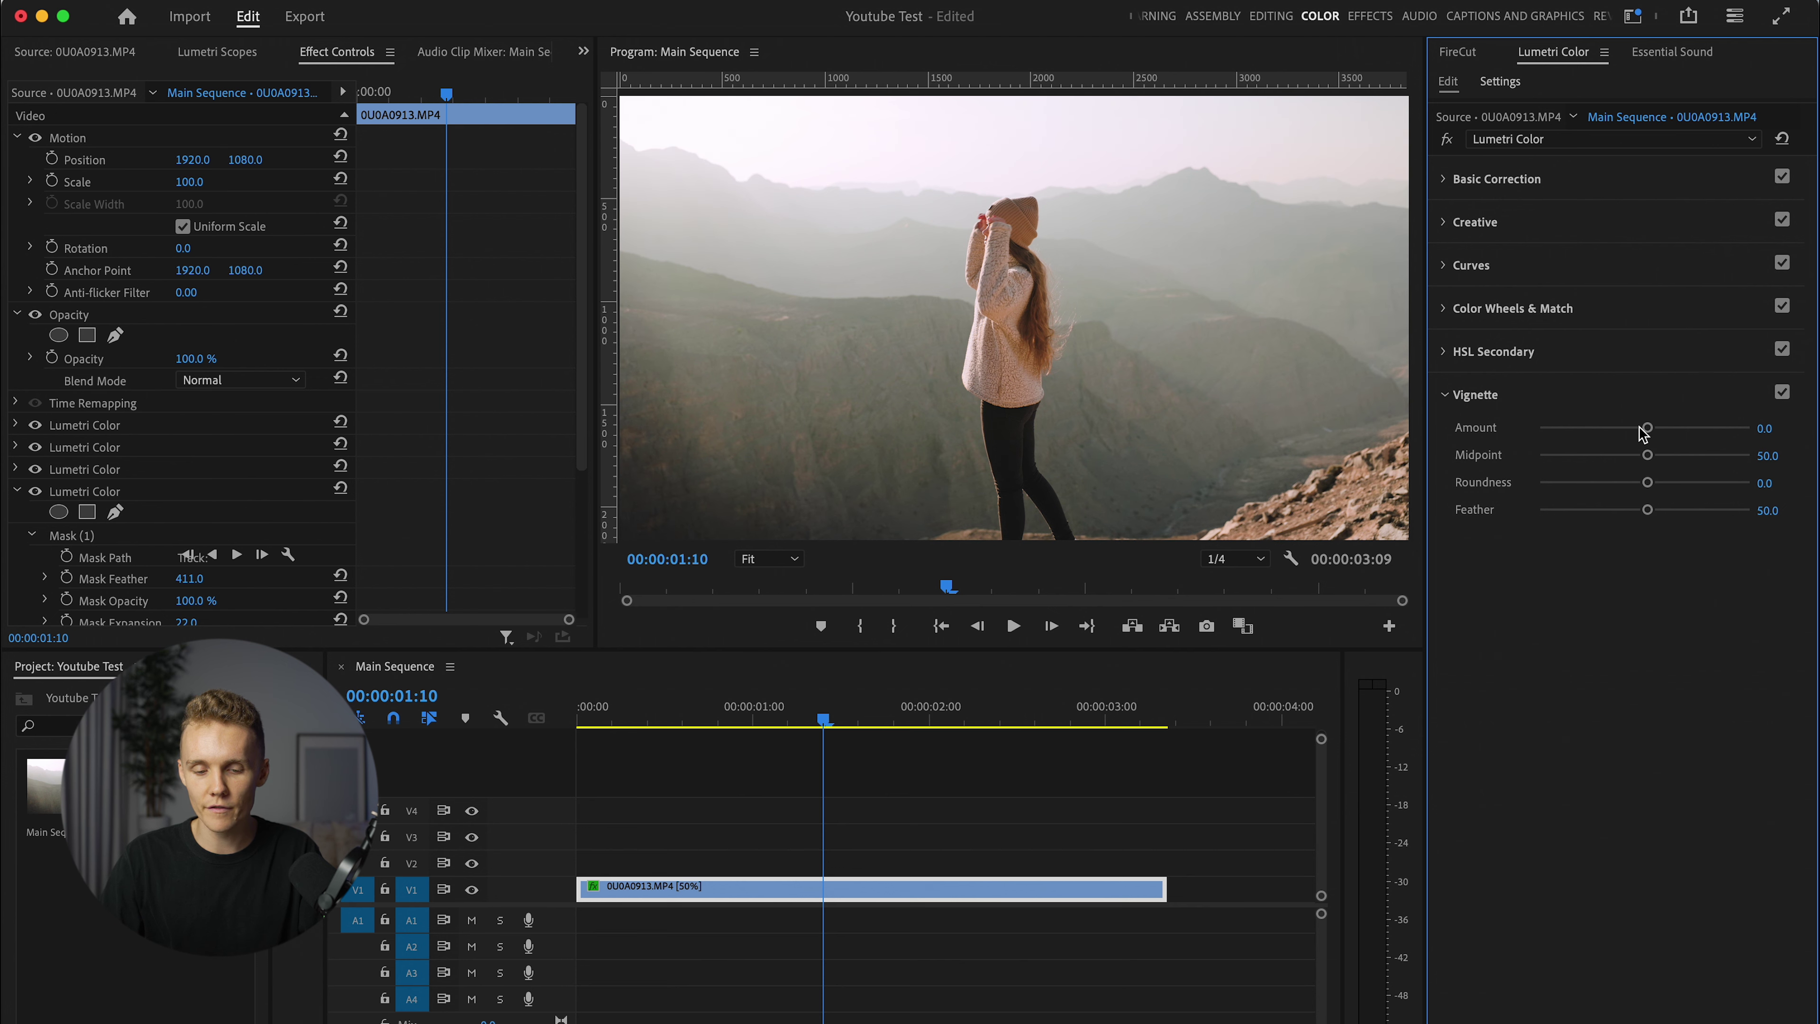
left_click_drag(1639, 429, 1640, 428)
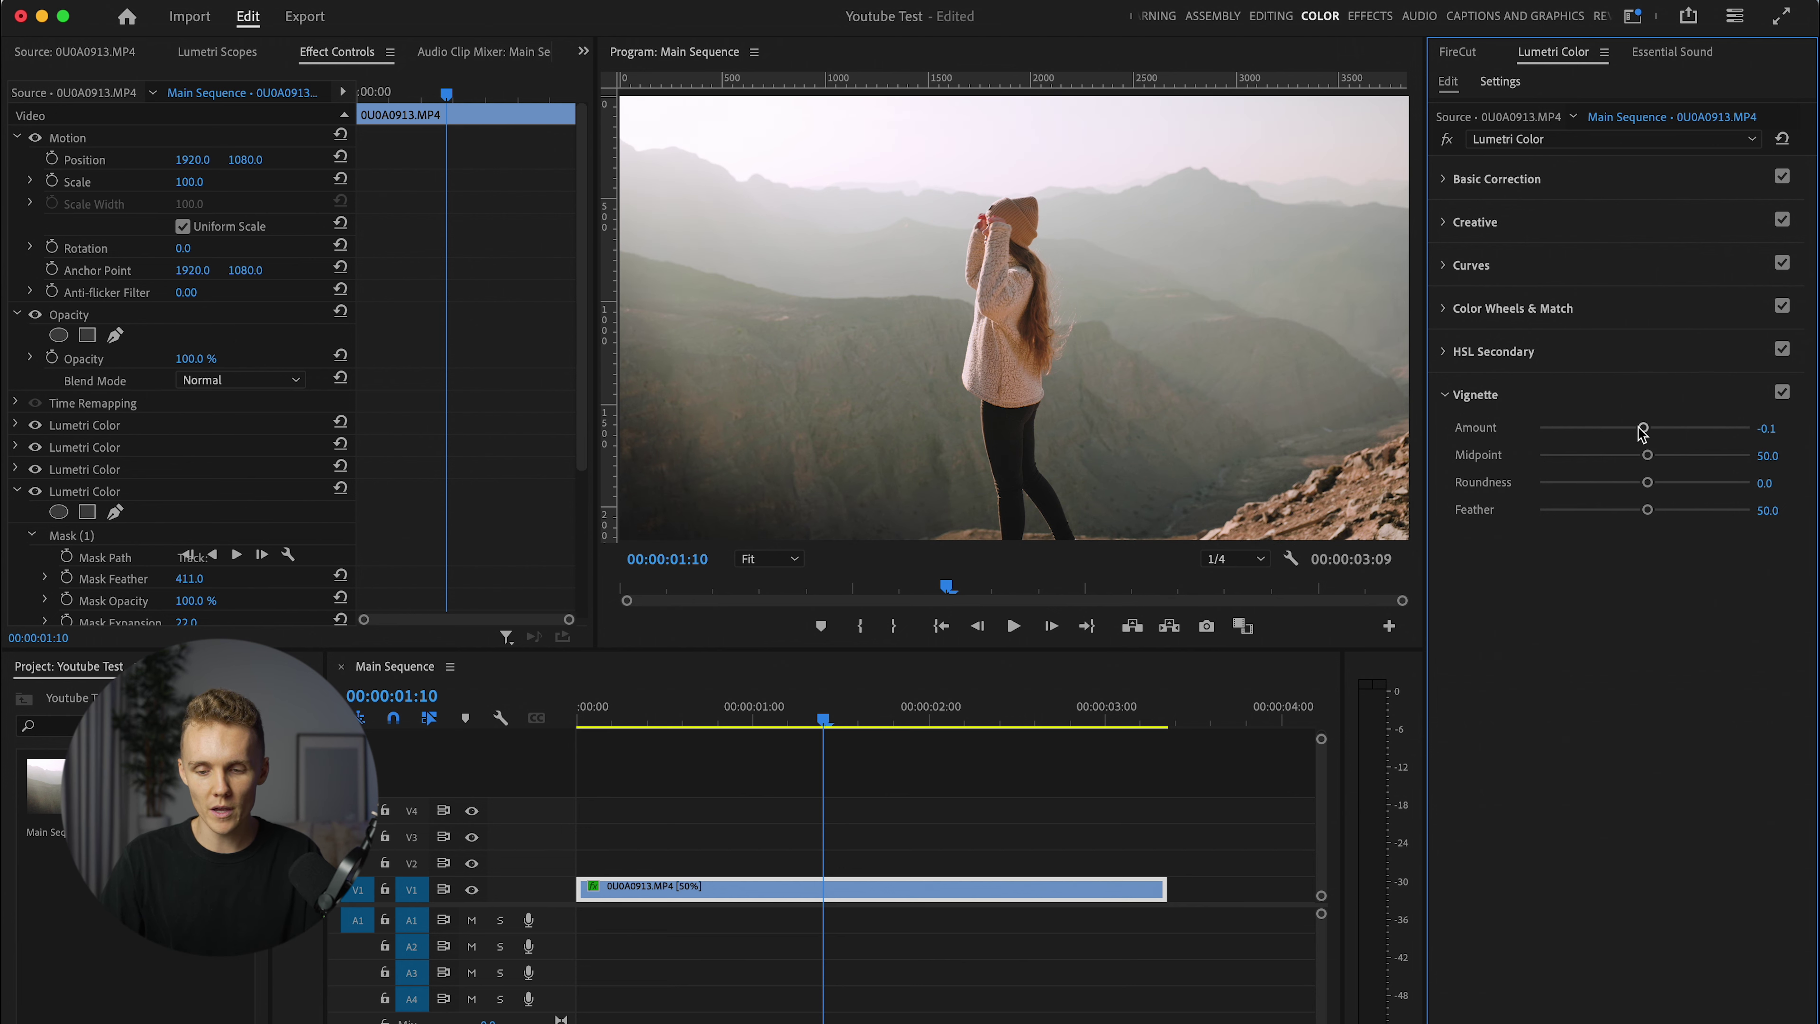
Step: Add a fifth Lumetri Color effect, collapse the fourth one, and create an ellipse mask on the new effect
left_click(1500, 149)
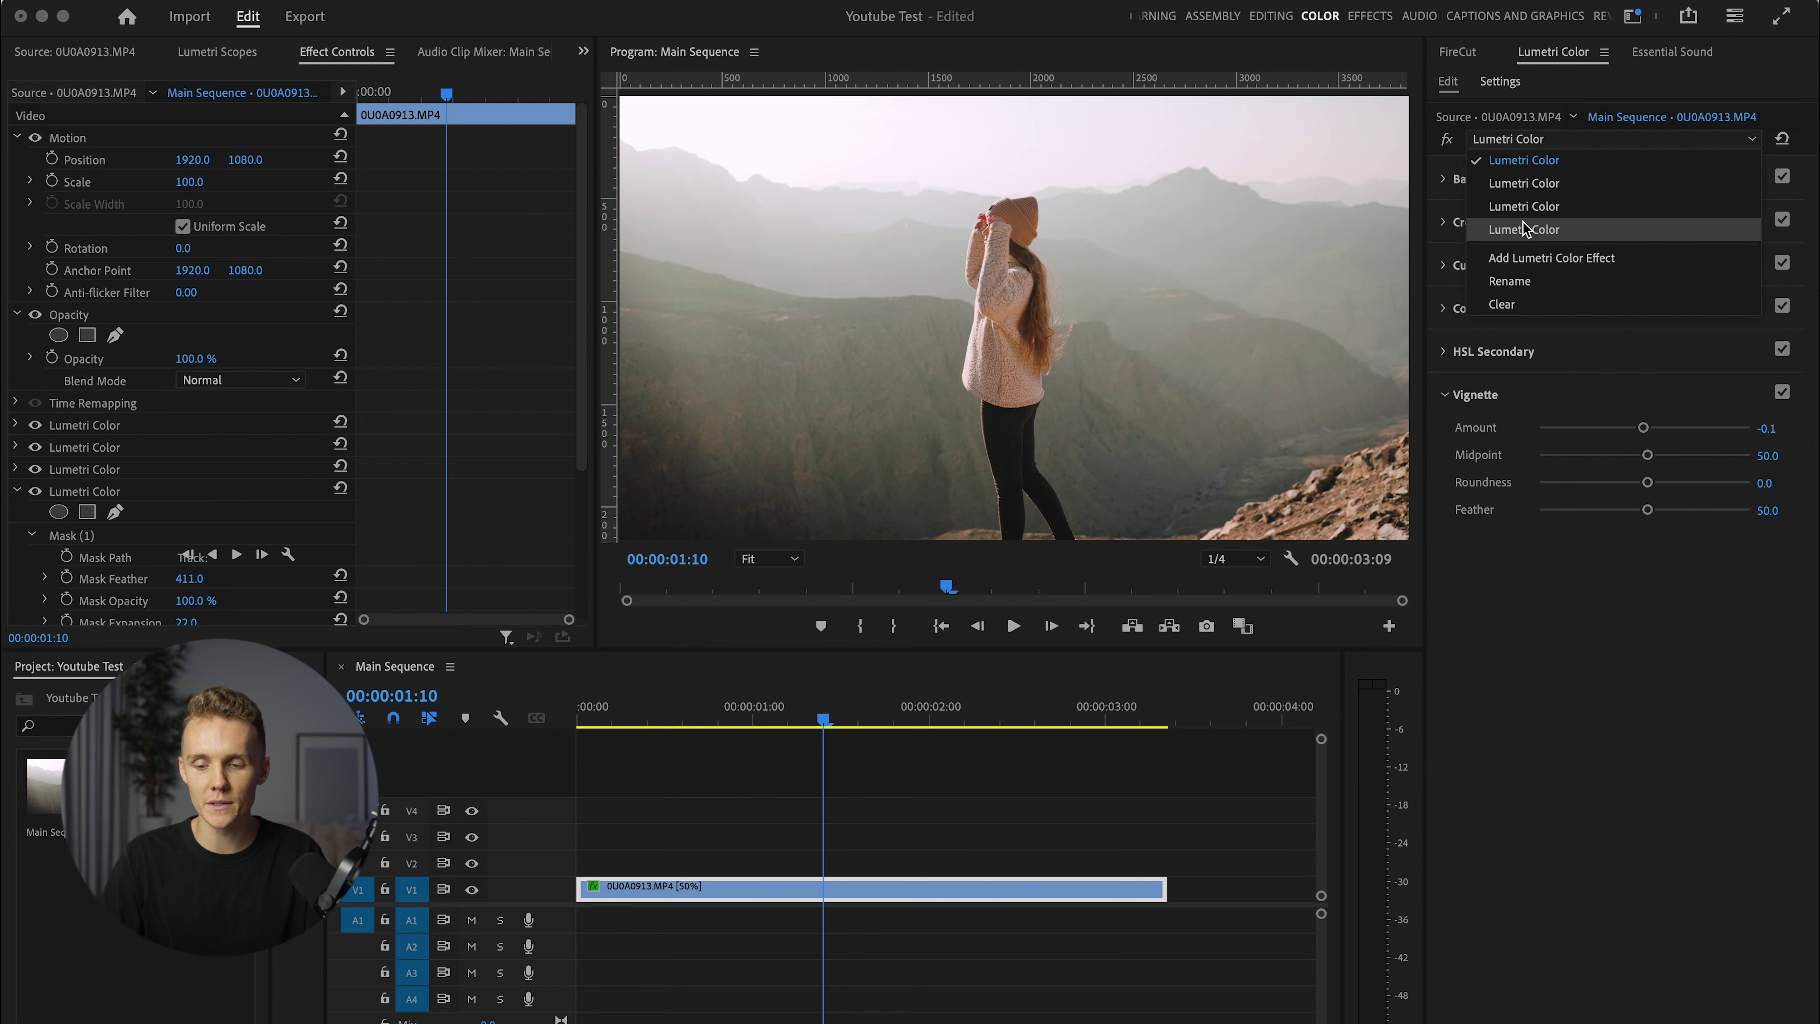
left_click(1520, 258)
left_click(18, 492)
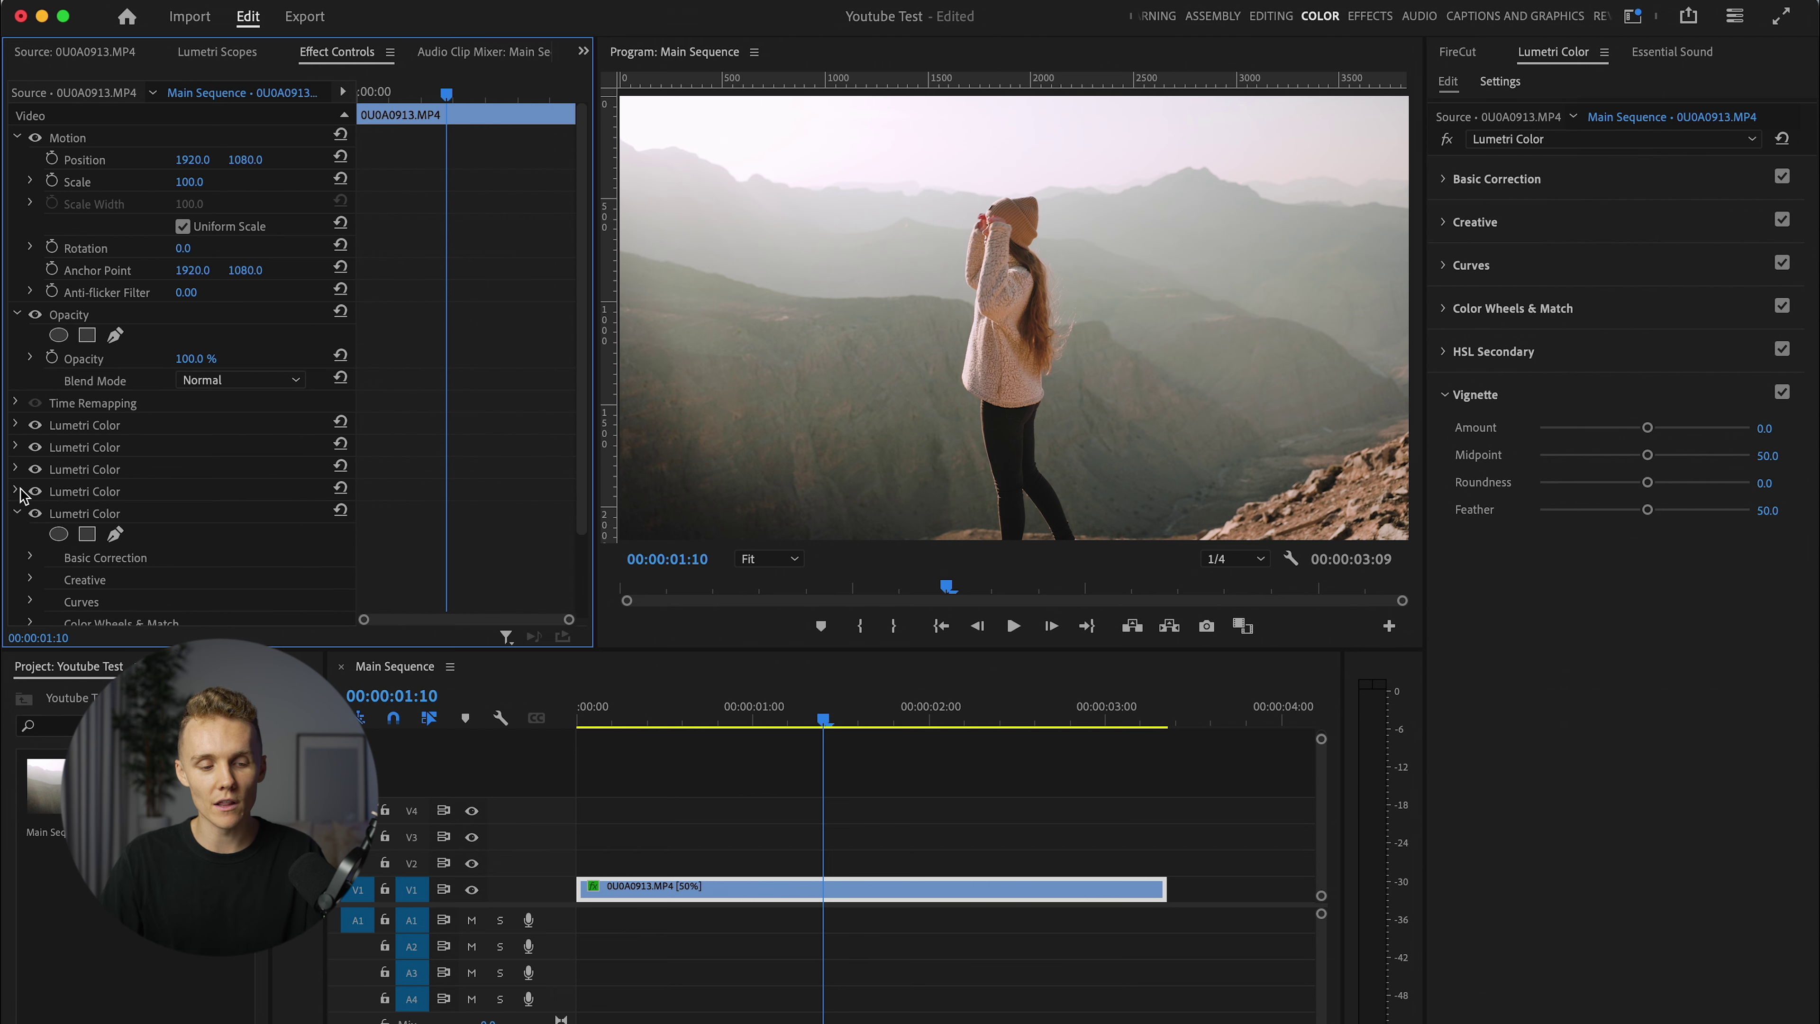
left_click(59, 534)
Step: Move the ellipse mask over the frame's lower-left corner and set its feather to 151 and expansion to 43
left_click_drag(809, 432, 772, 502)
left_click_drag(188, 600, 197, 600)
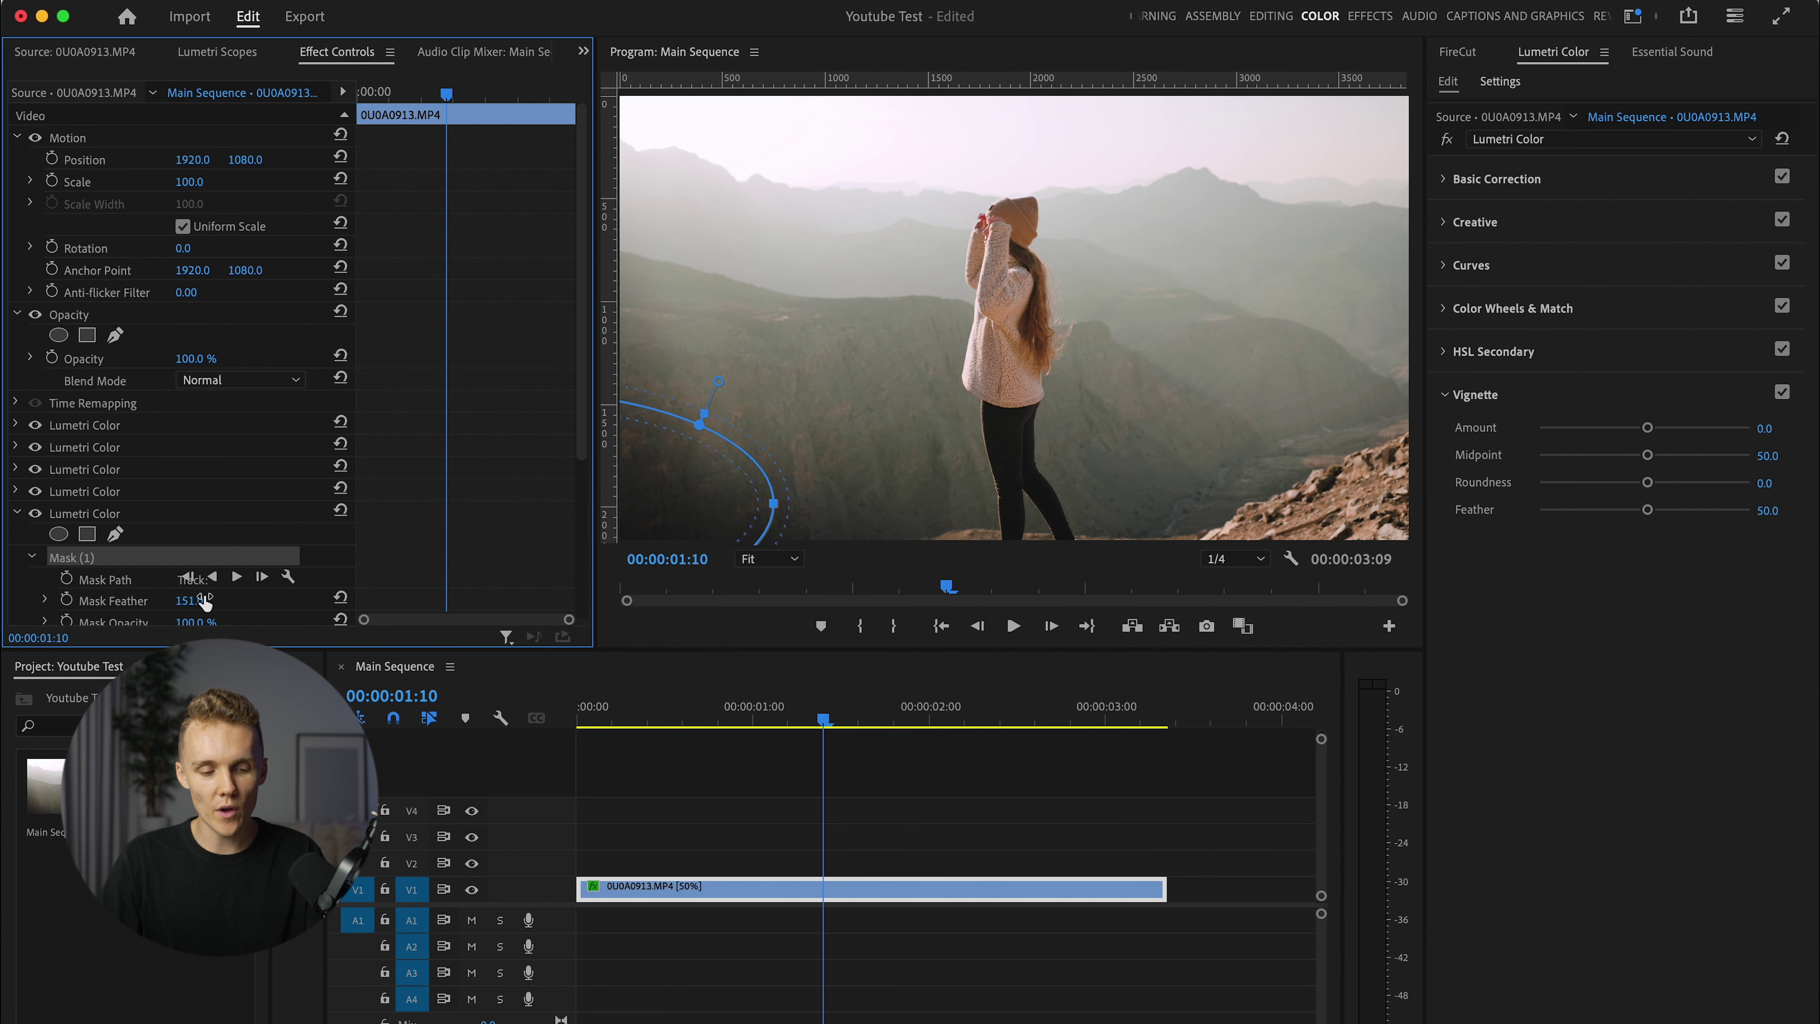
scroll(214, 558, "down", 4)
left_click_drag(184, 476, 256, 474)
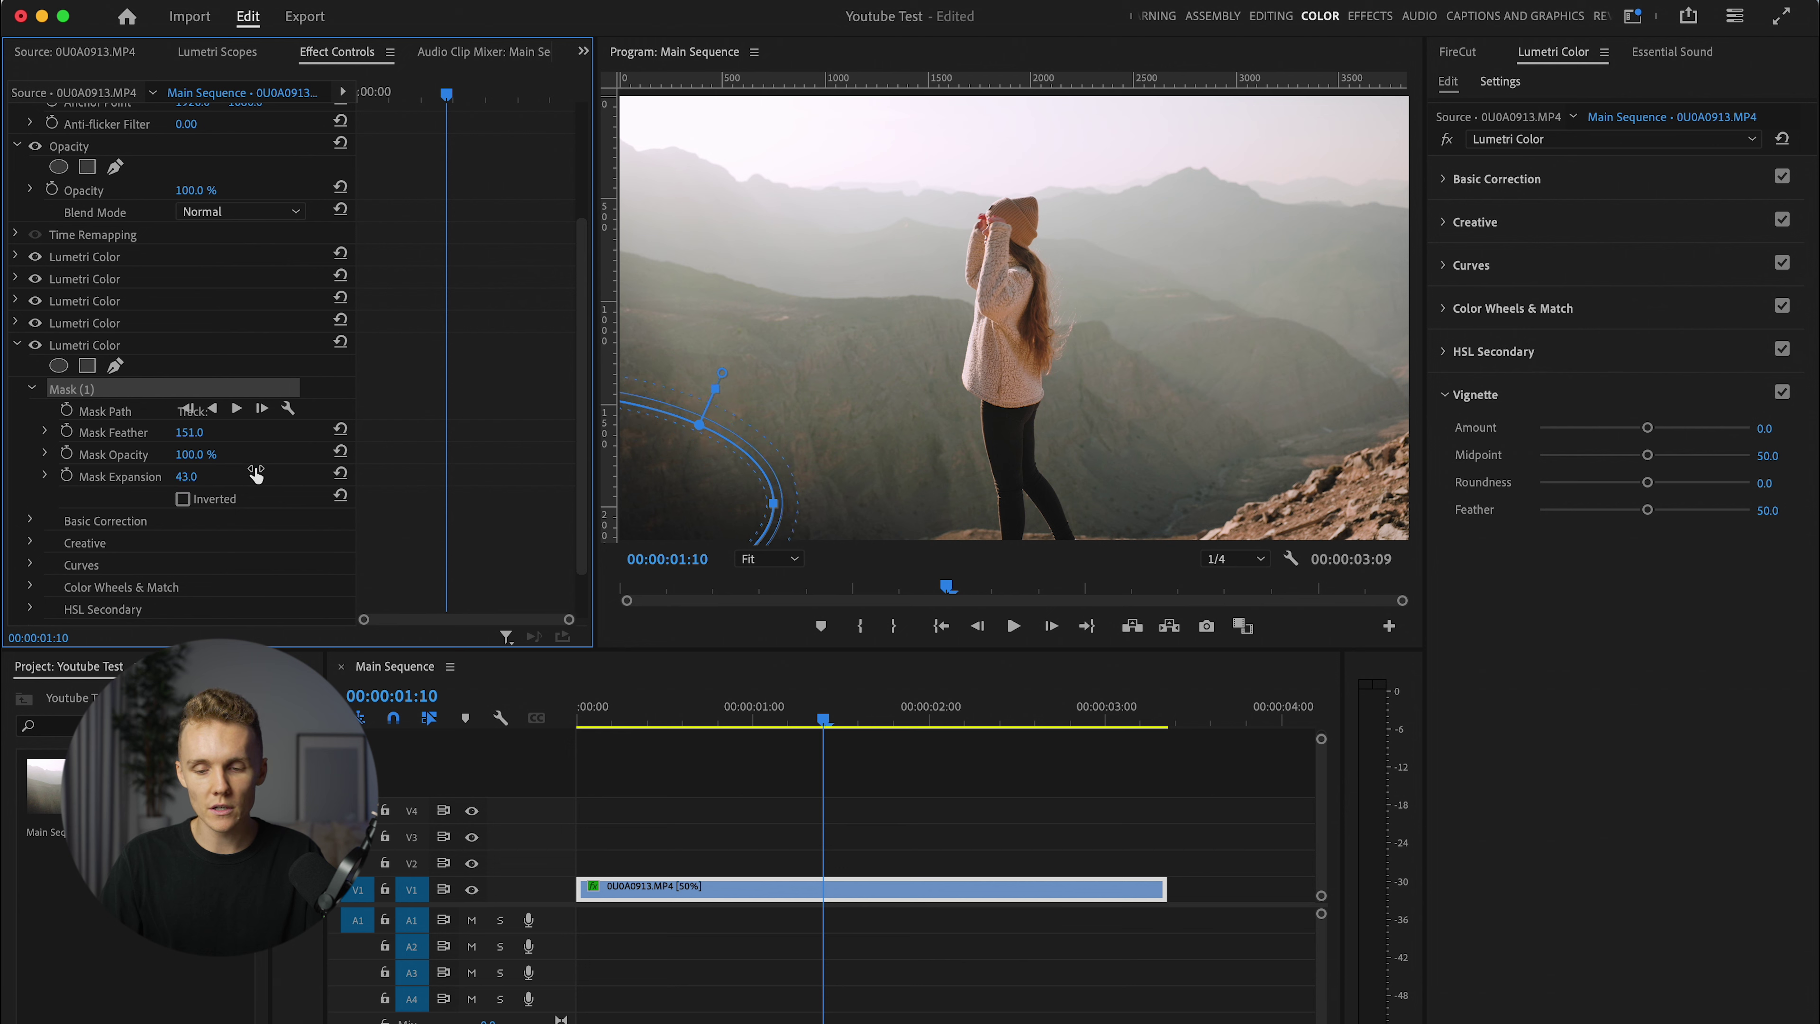
Step: Try a higher exposure in the masked lower-left corner, reset it, and set the shadows to 21.4 instead
left_click(1497, 179)
left_click_drag(1646, 486, 1649, 490)
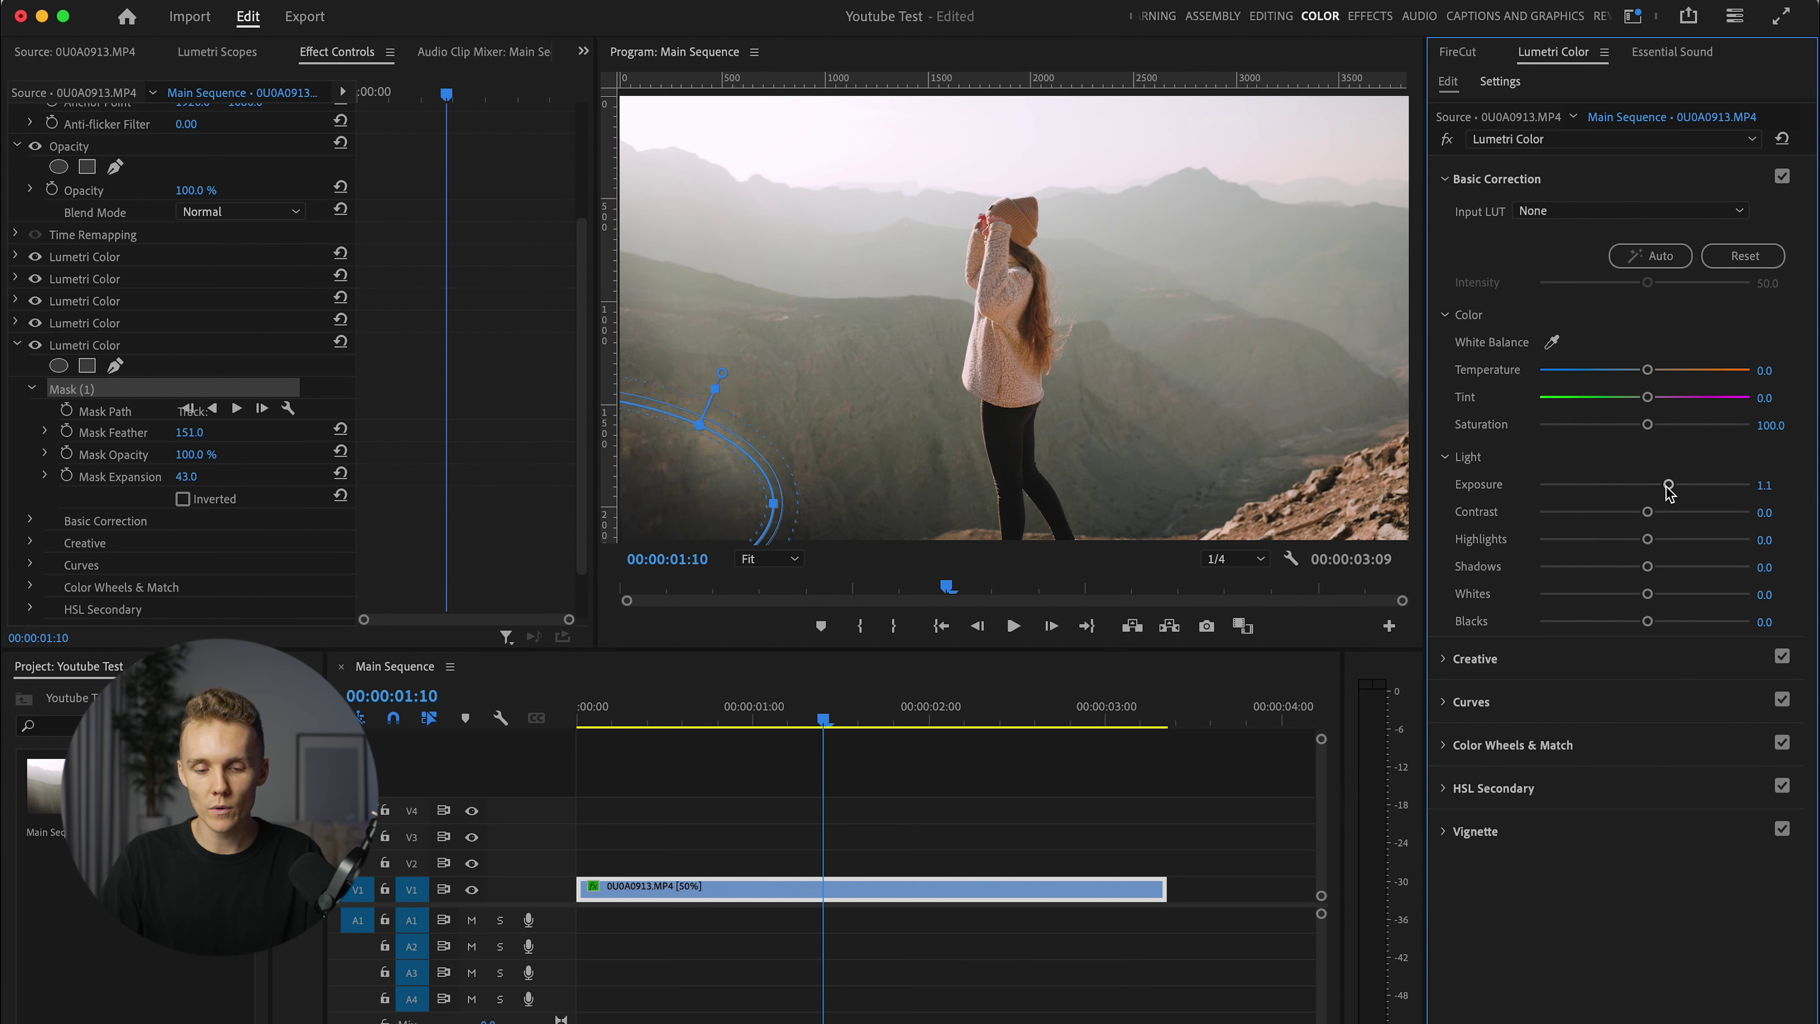
double_click(1660, 489)
left_click_drag(1647, 566, 1689, 574)
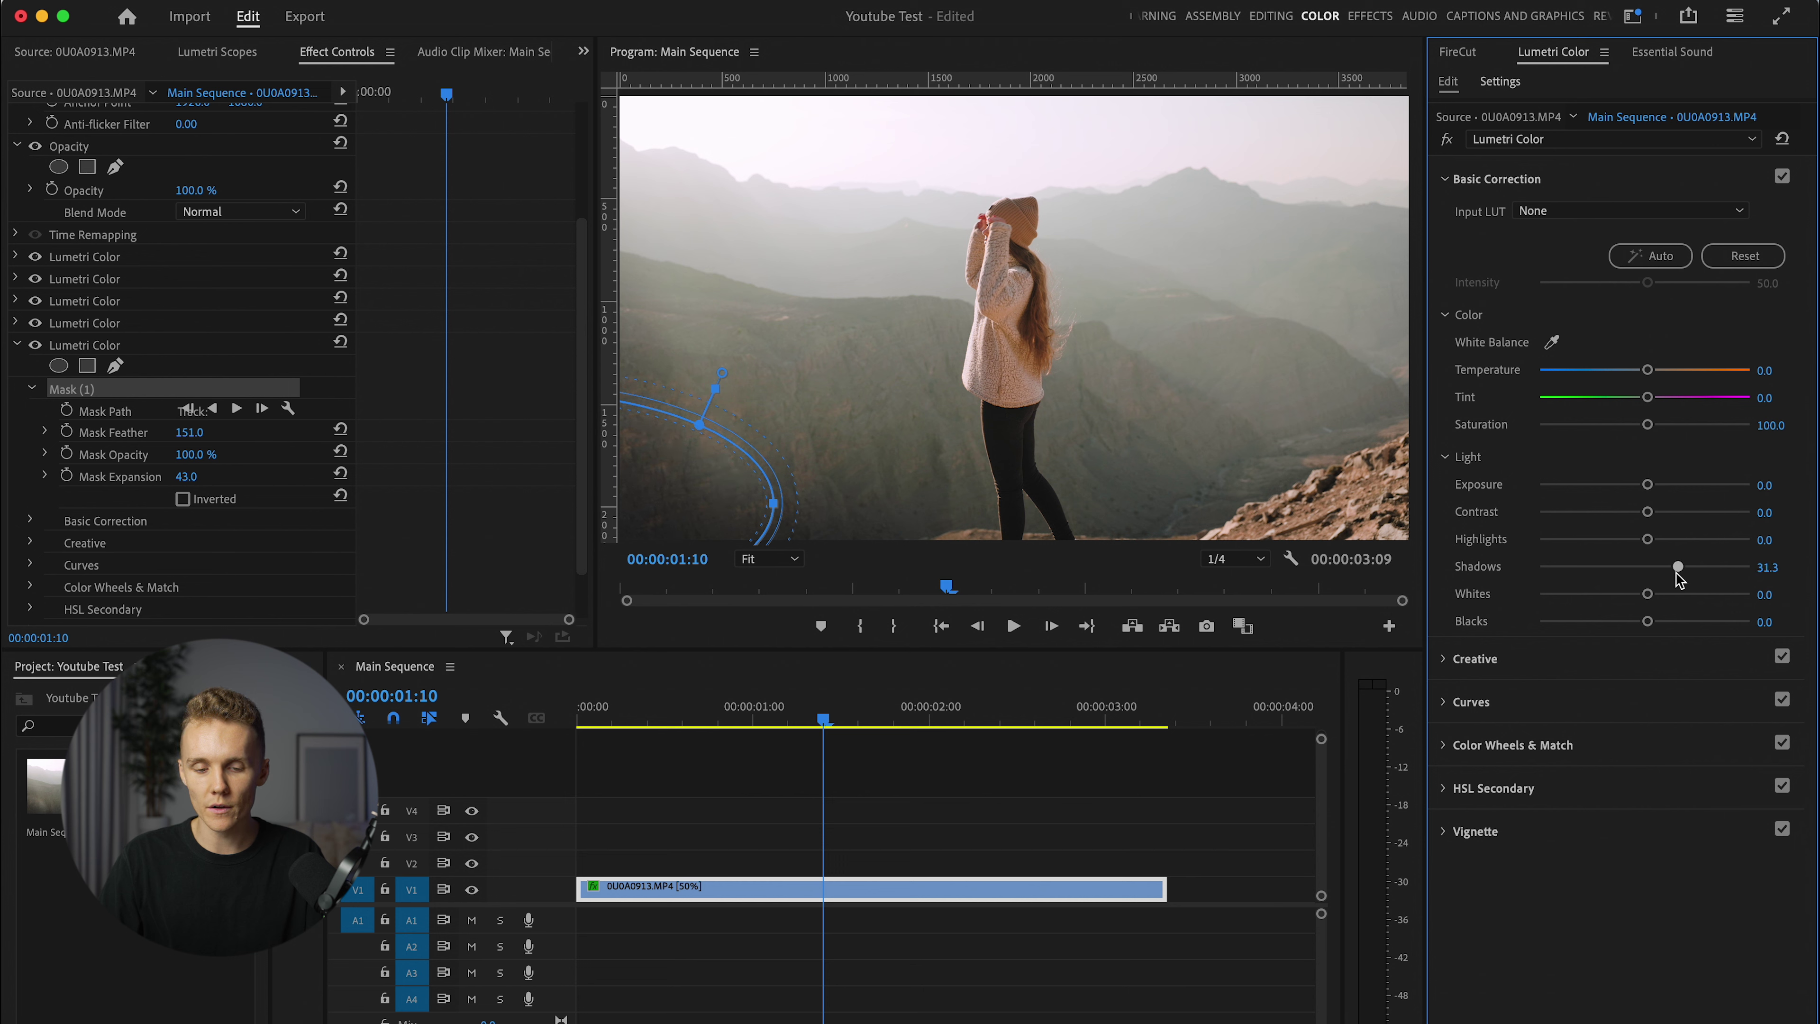
Step: Deselect the clip and play the sequence from the start to review the brightened corner
left_click(890, 797)
key("Home")
key("space")
key("space")
Step: Collapse the fifth Lumetri Color effect and bypass all five Lumetri Color effects to view the ungraded image
left_click(15, 513)
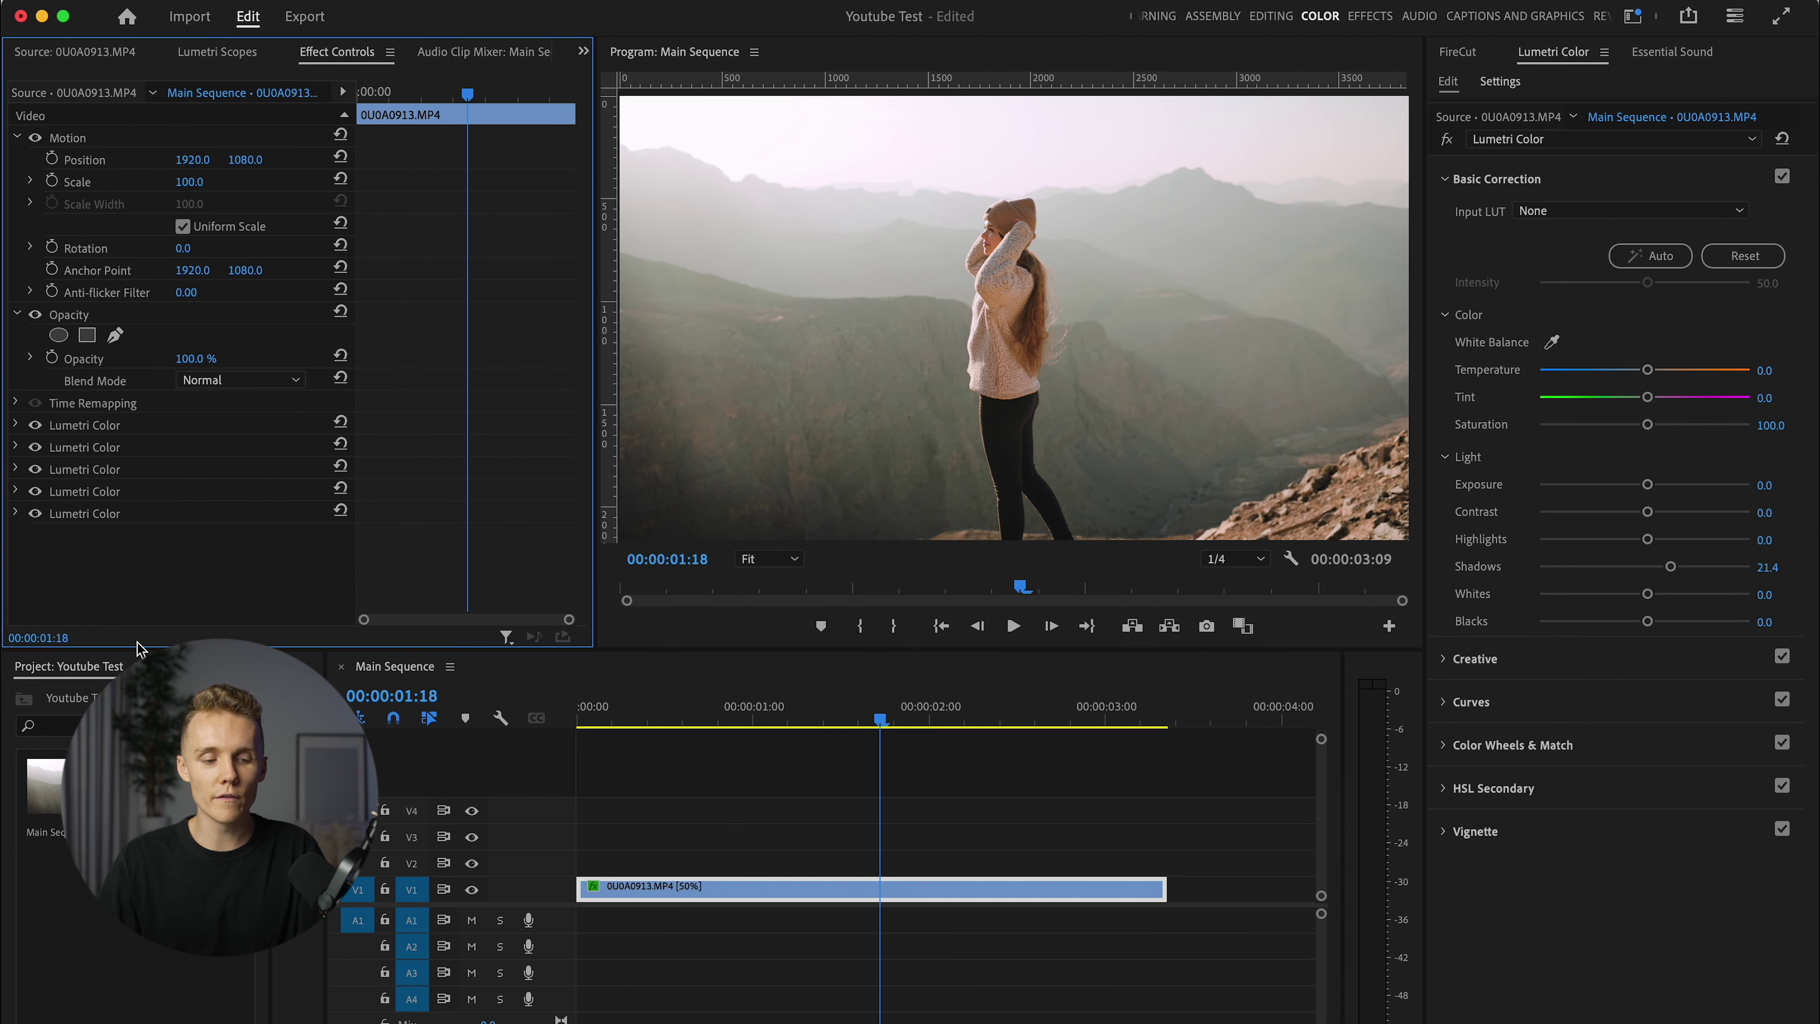
left_click(34, 513)
left_click(35, 490)
left_click(35, 469)
left_click(35, 446)
left_click(35, 424)
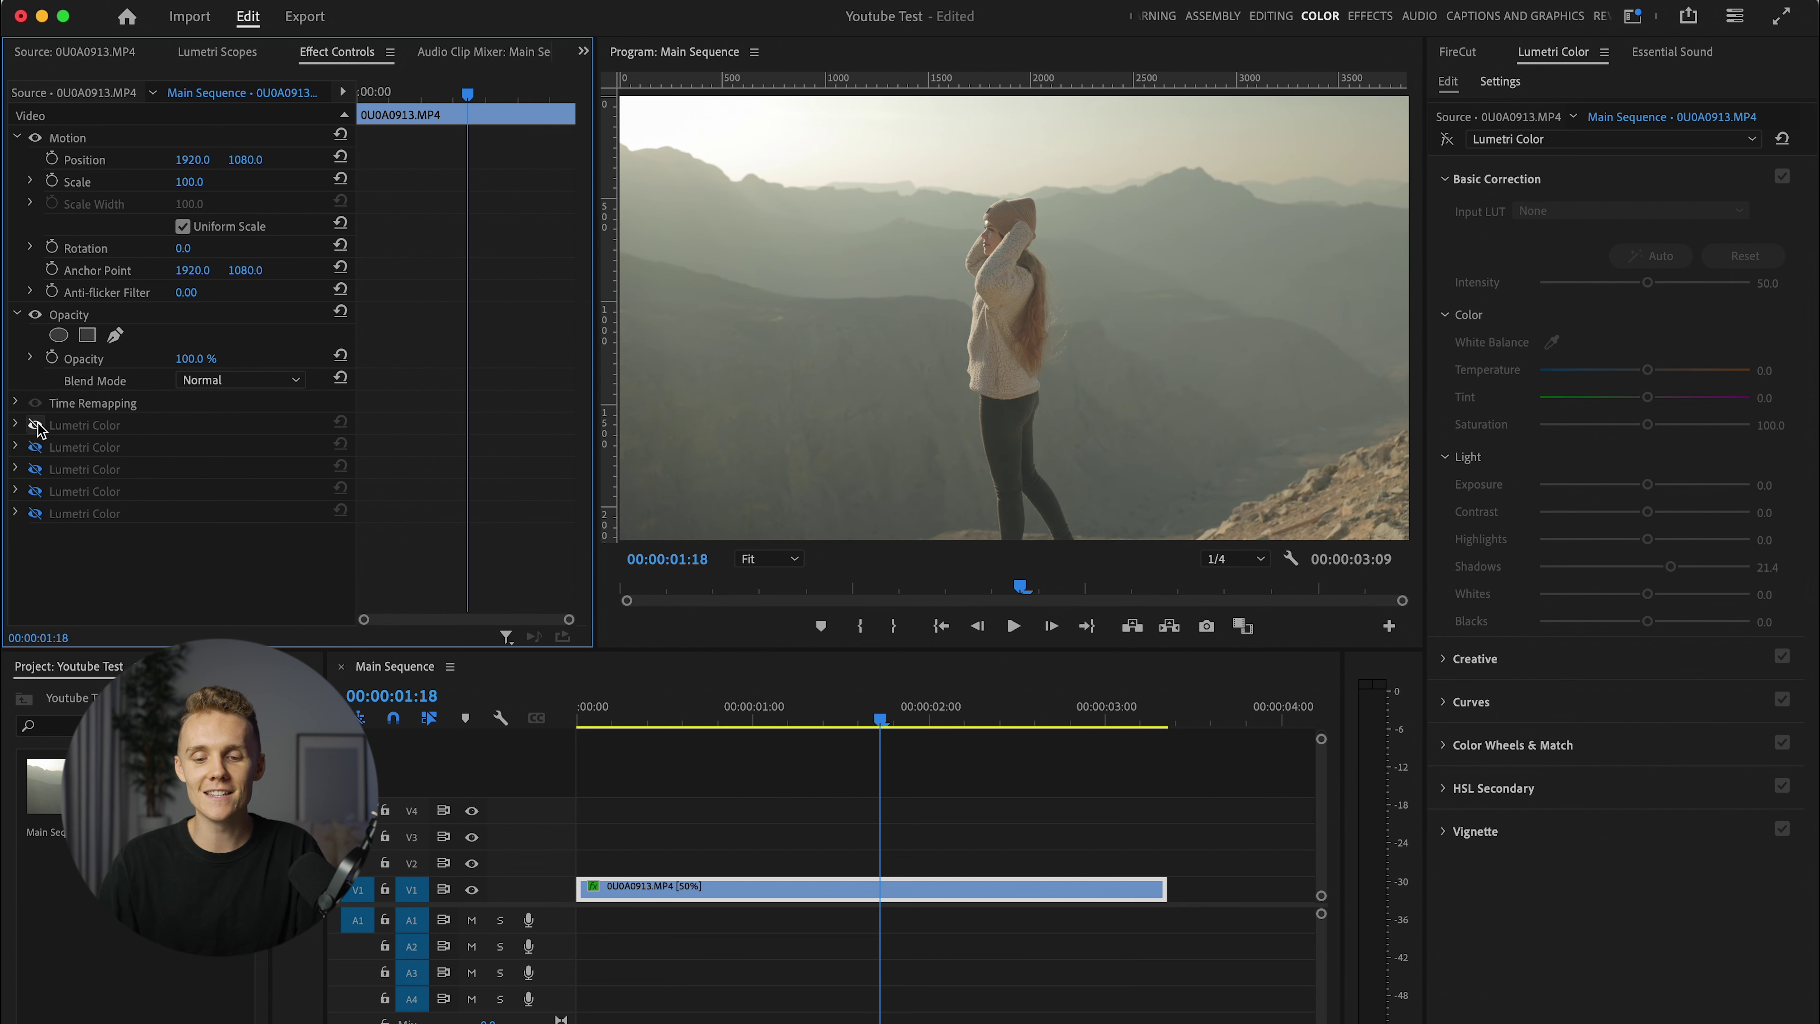
Step: Re-enable the five Lumetri Color effects one by one from first to last to compare each stage of the grade
left_click(35, 425)
left_click(35, 447)
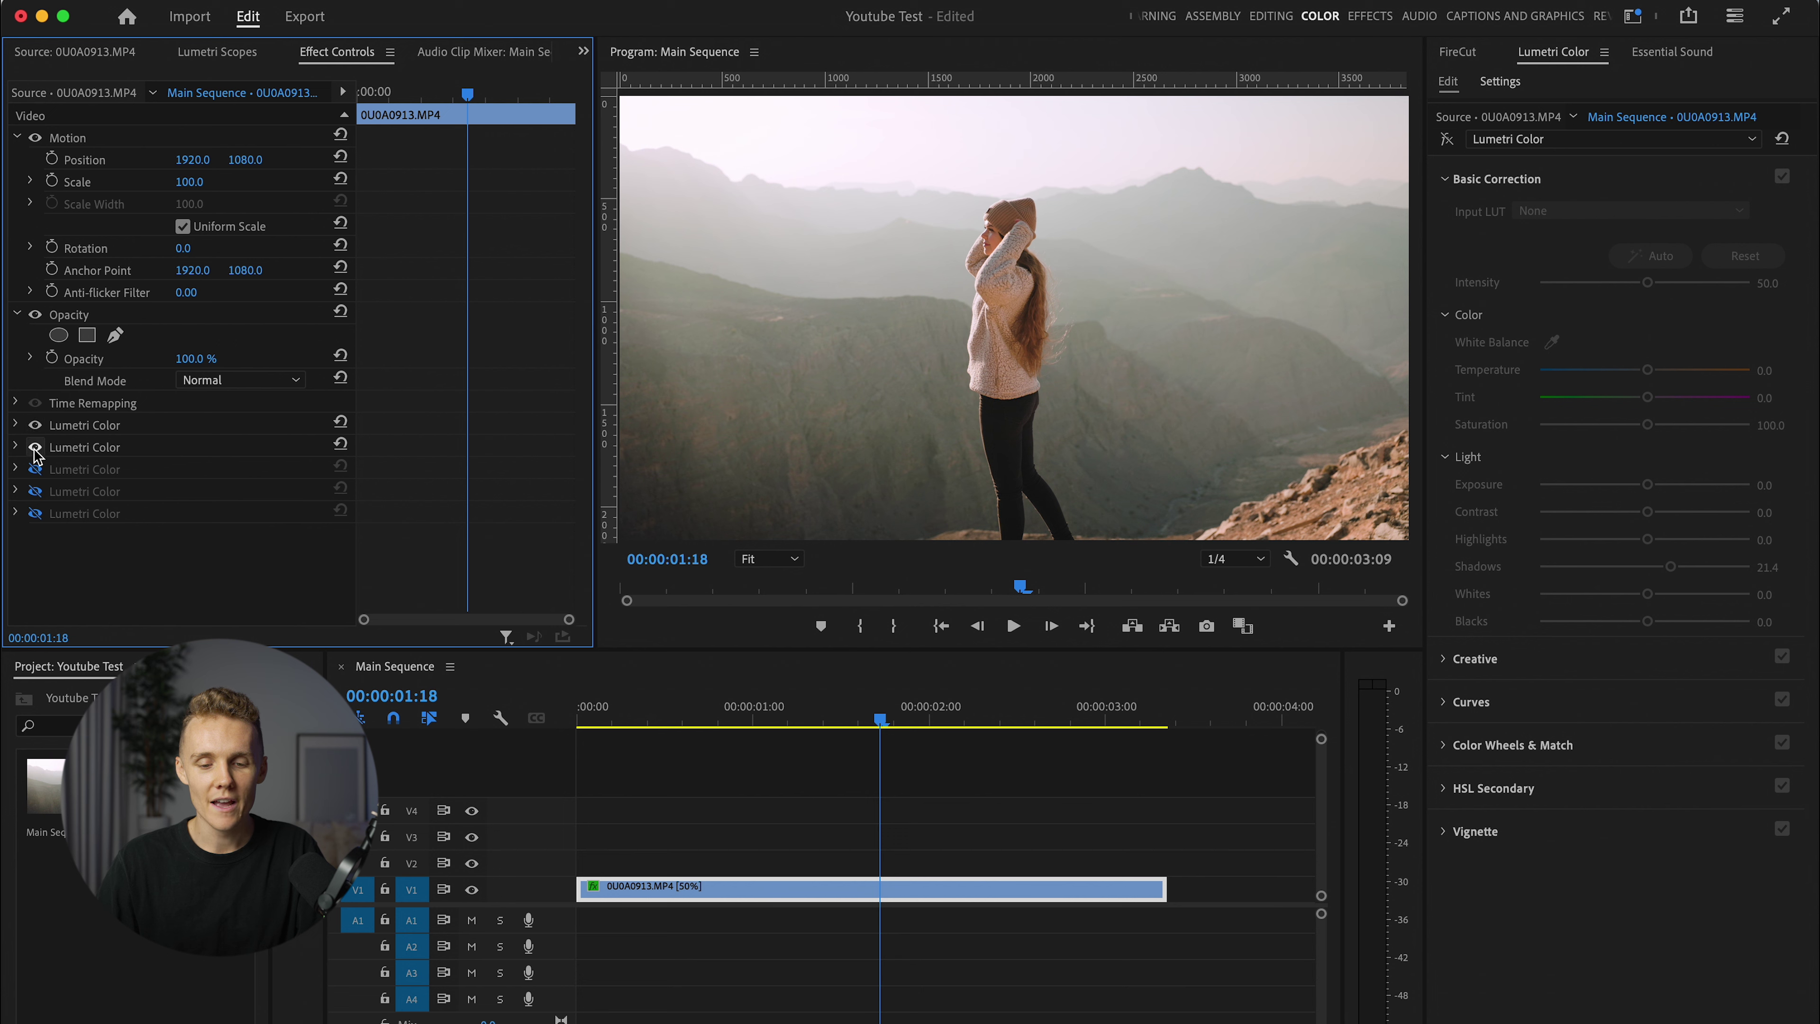
left_click(35, 469)
left_click(35, 491)
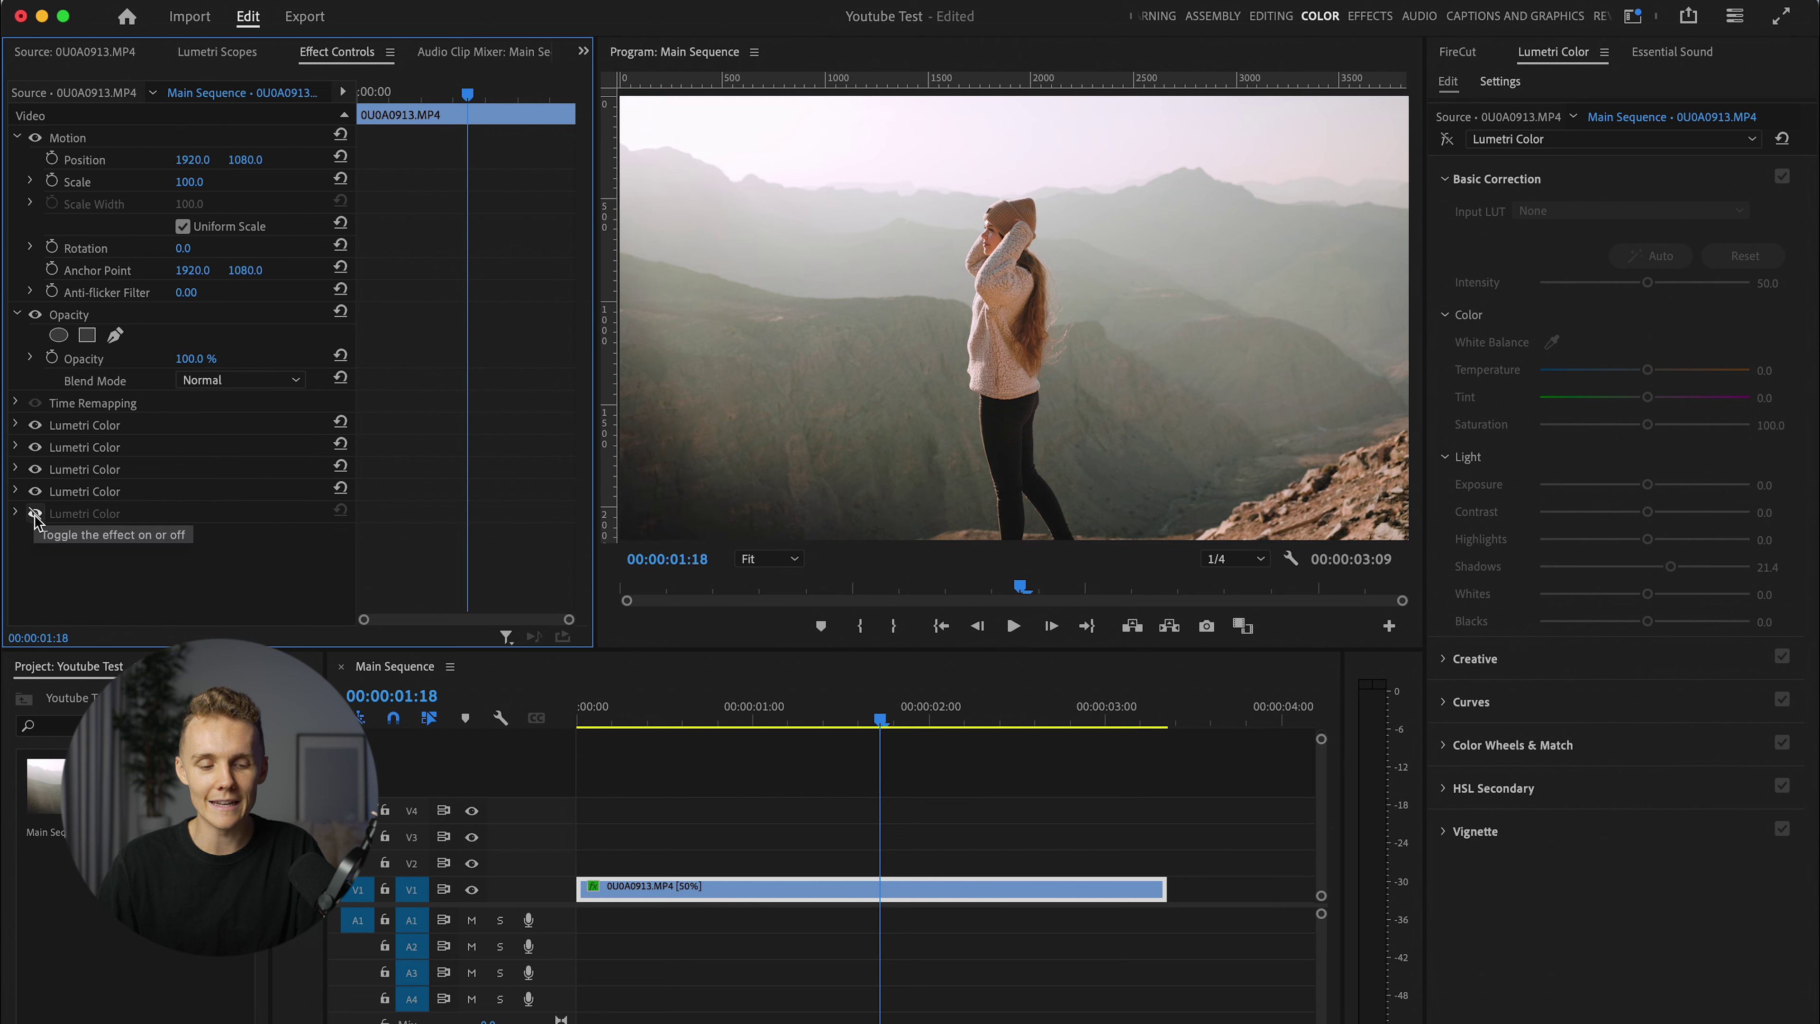
left_click(35, 513)
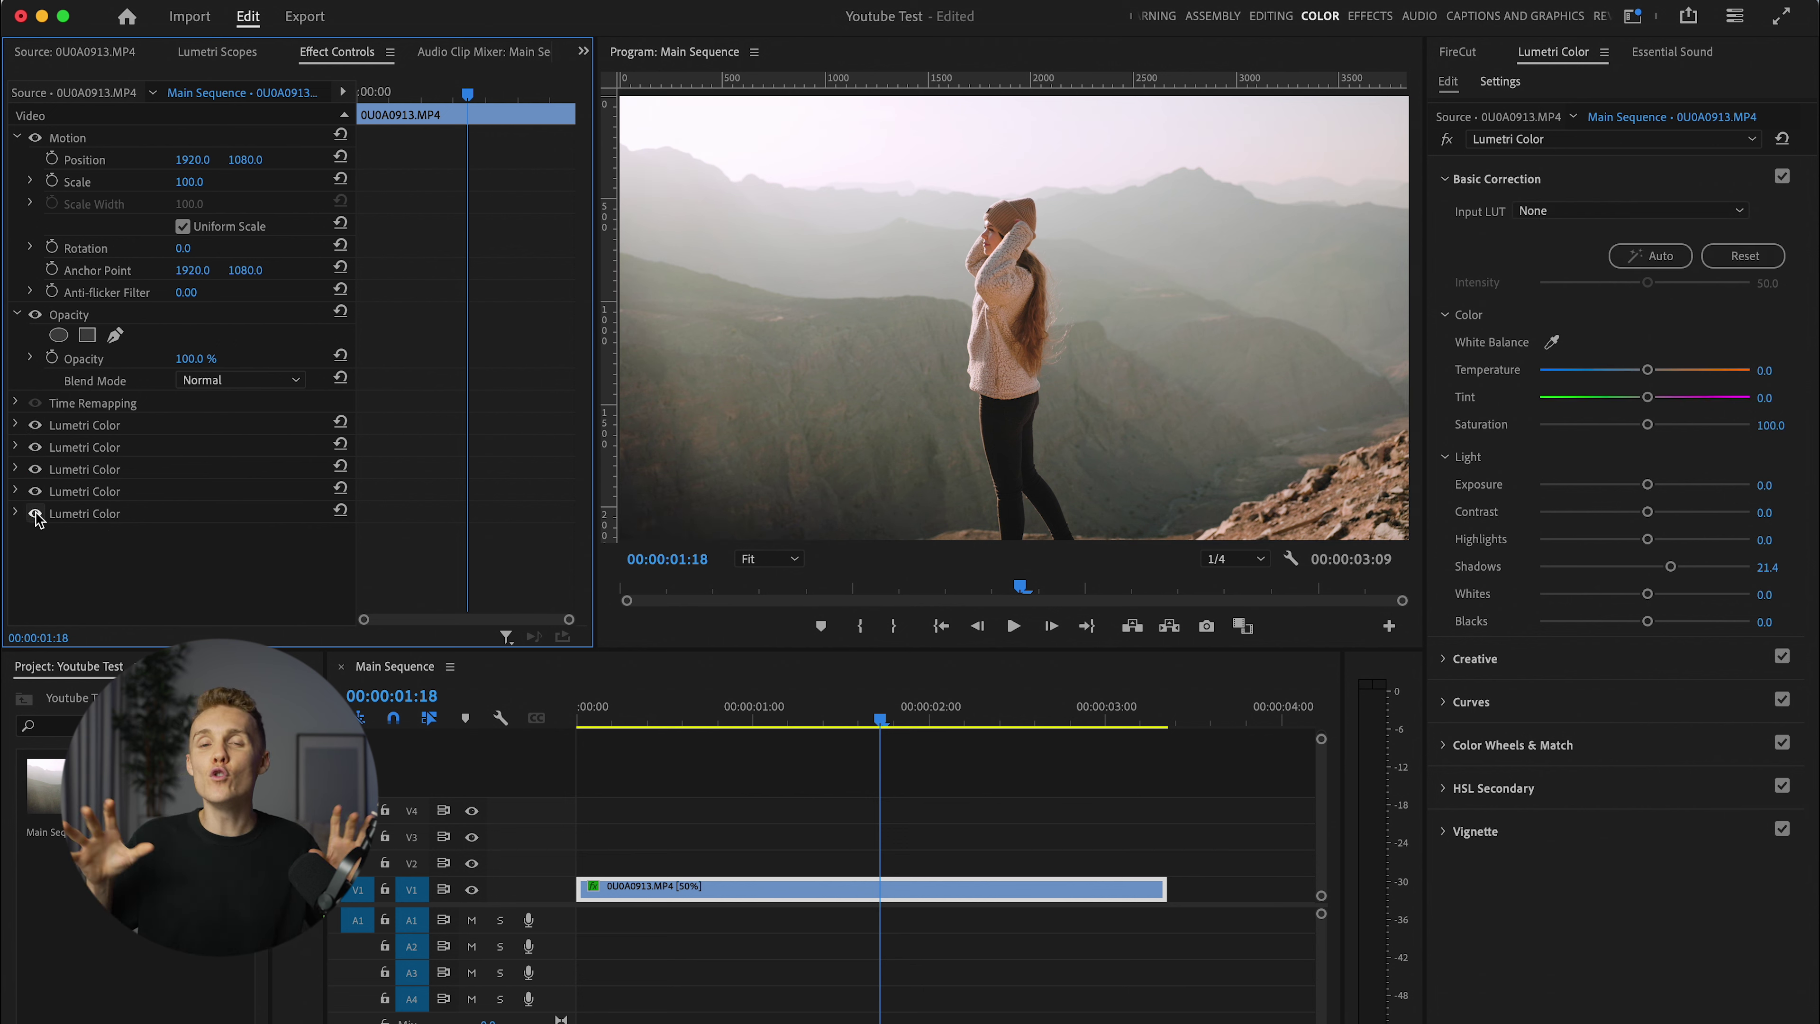